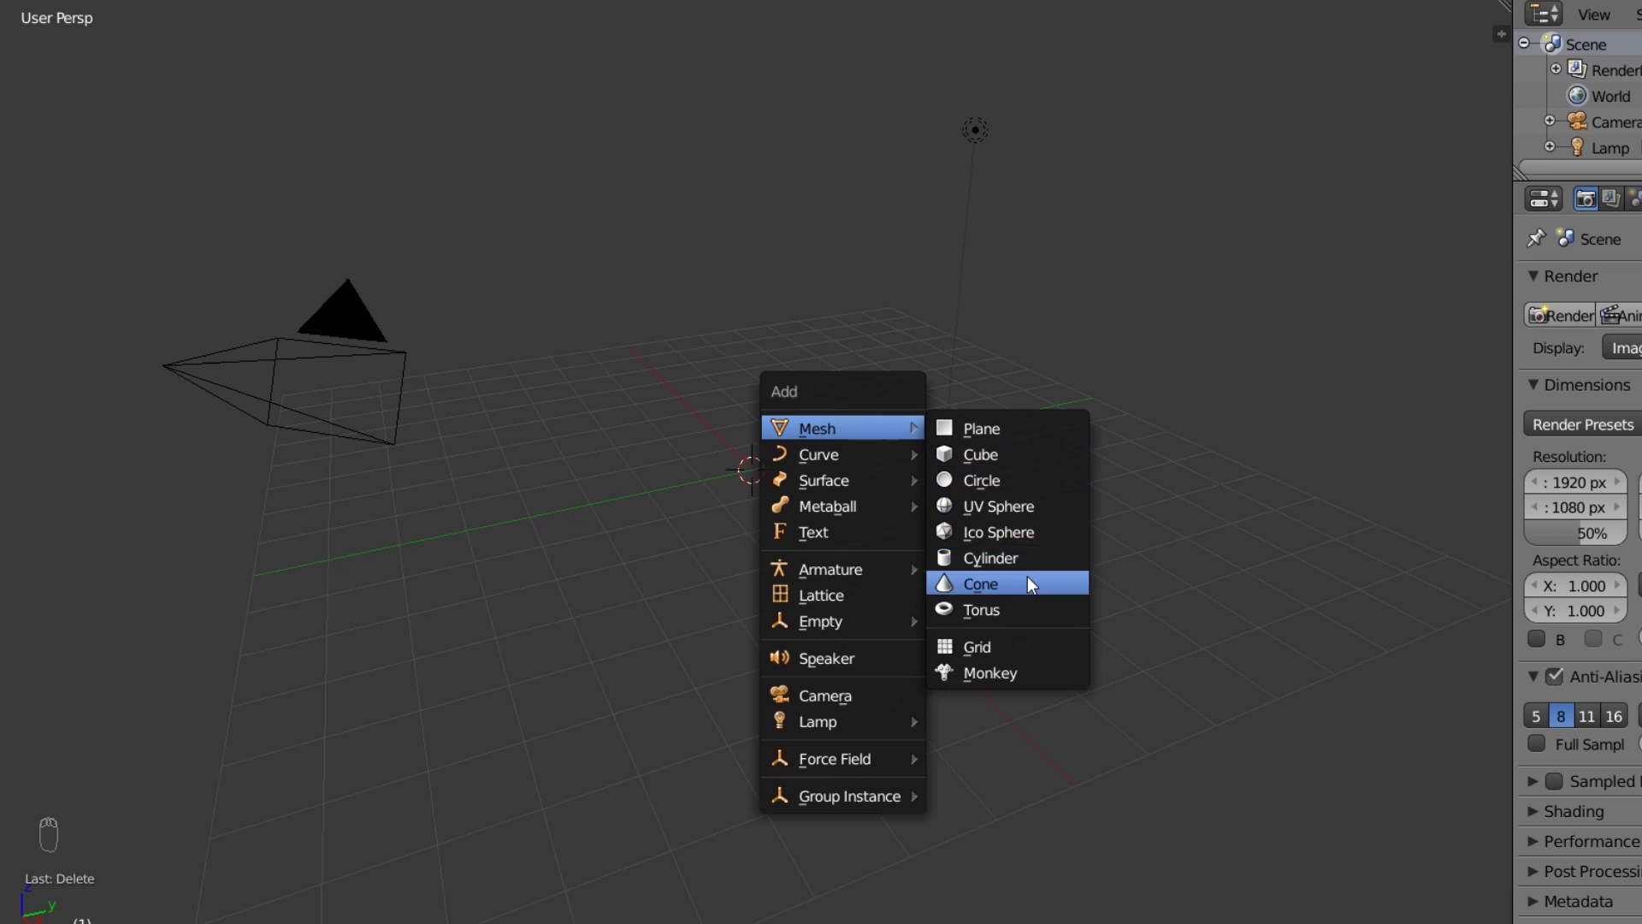
Add a cube and move it vertically along Z.
click(984, 454)
key(g)
key(z)
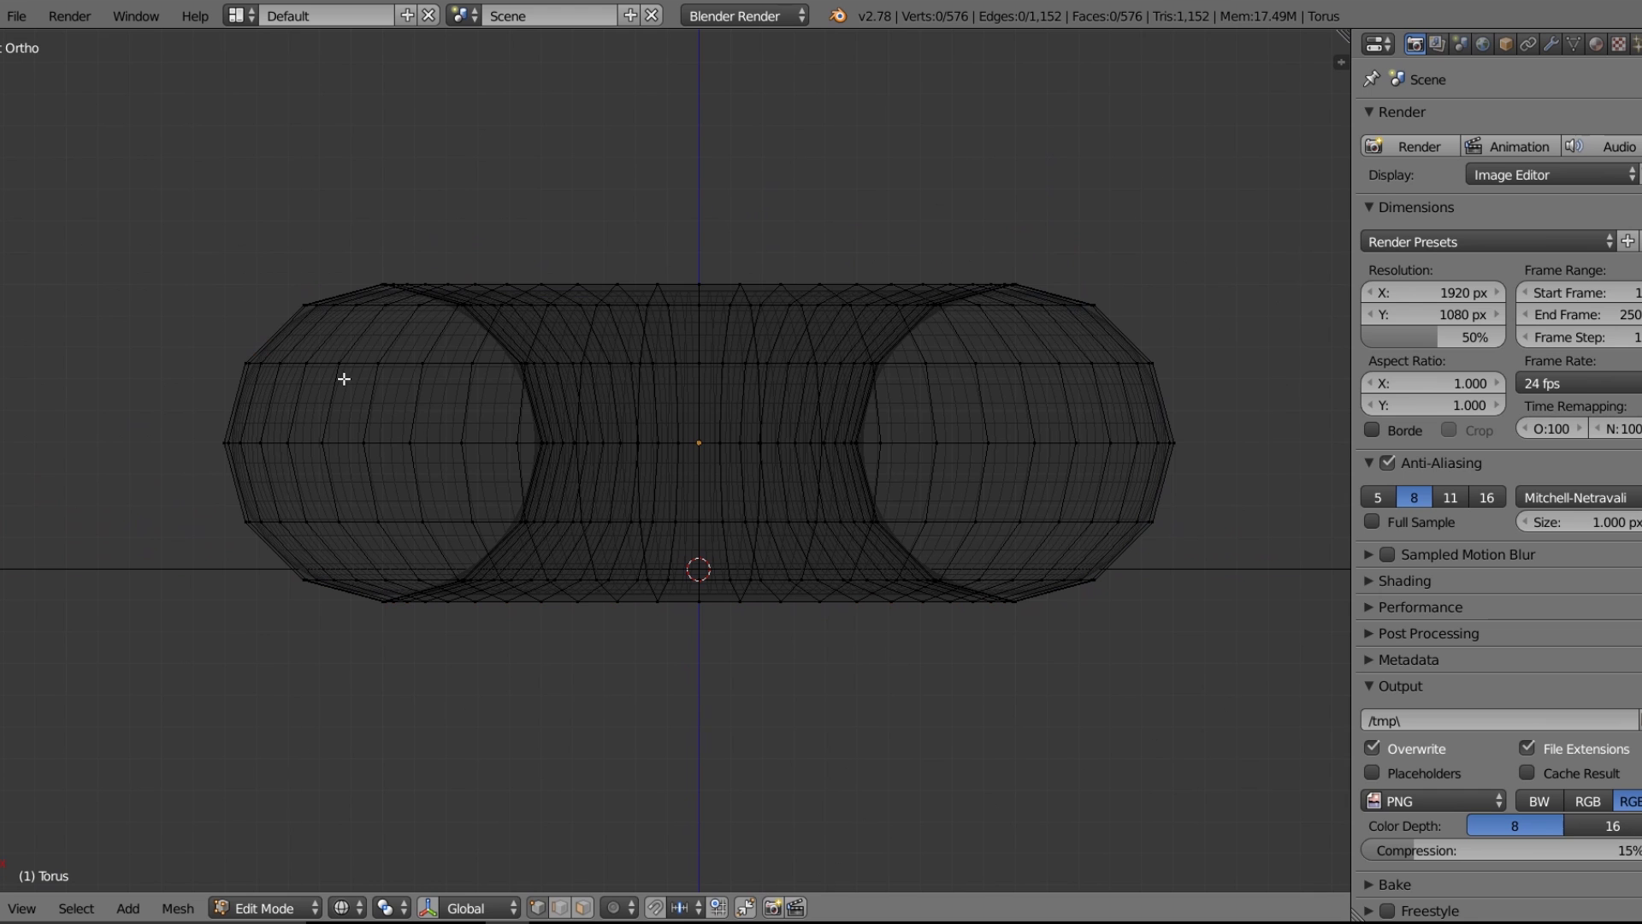
Box-select the mug handle end, move, rotate and extrude it, and turn the donut pink.
scroll(344, 380, down, 2)
key(b)
drag(77, 236, 1301, 476)
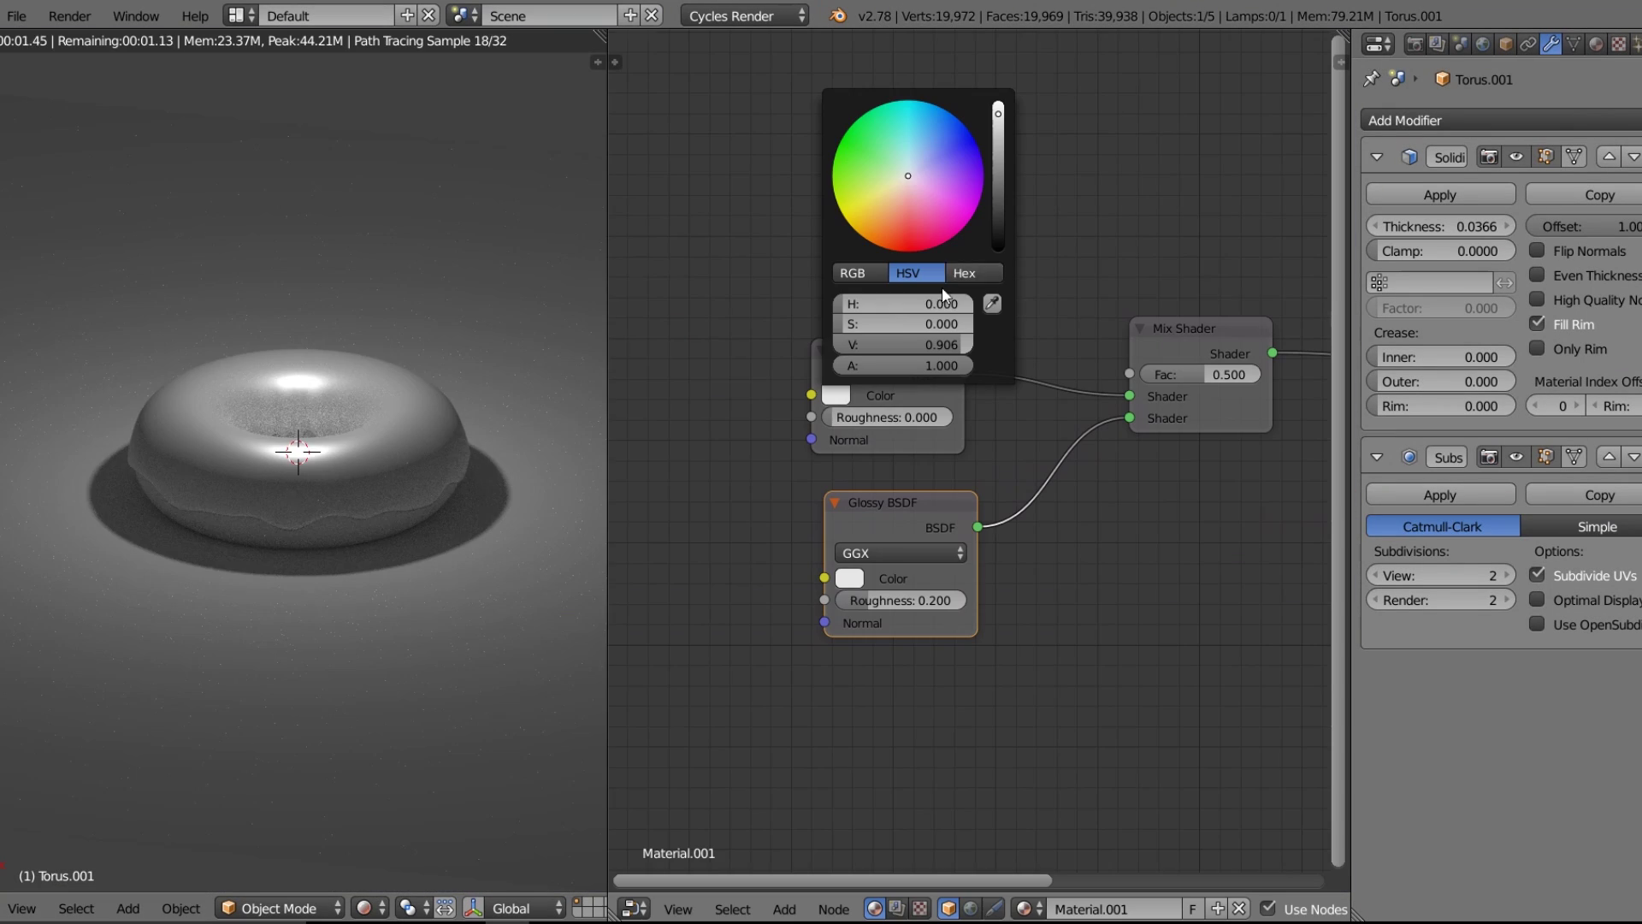
click(928, 218)
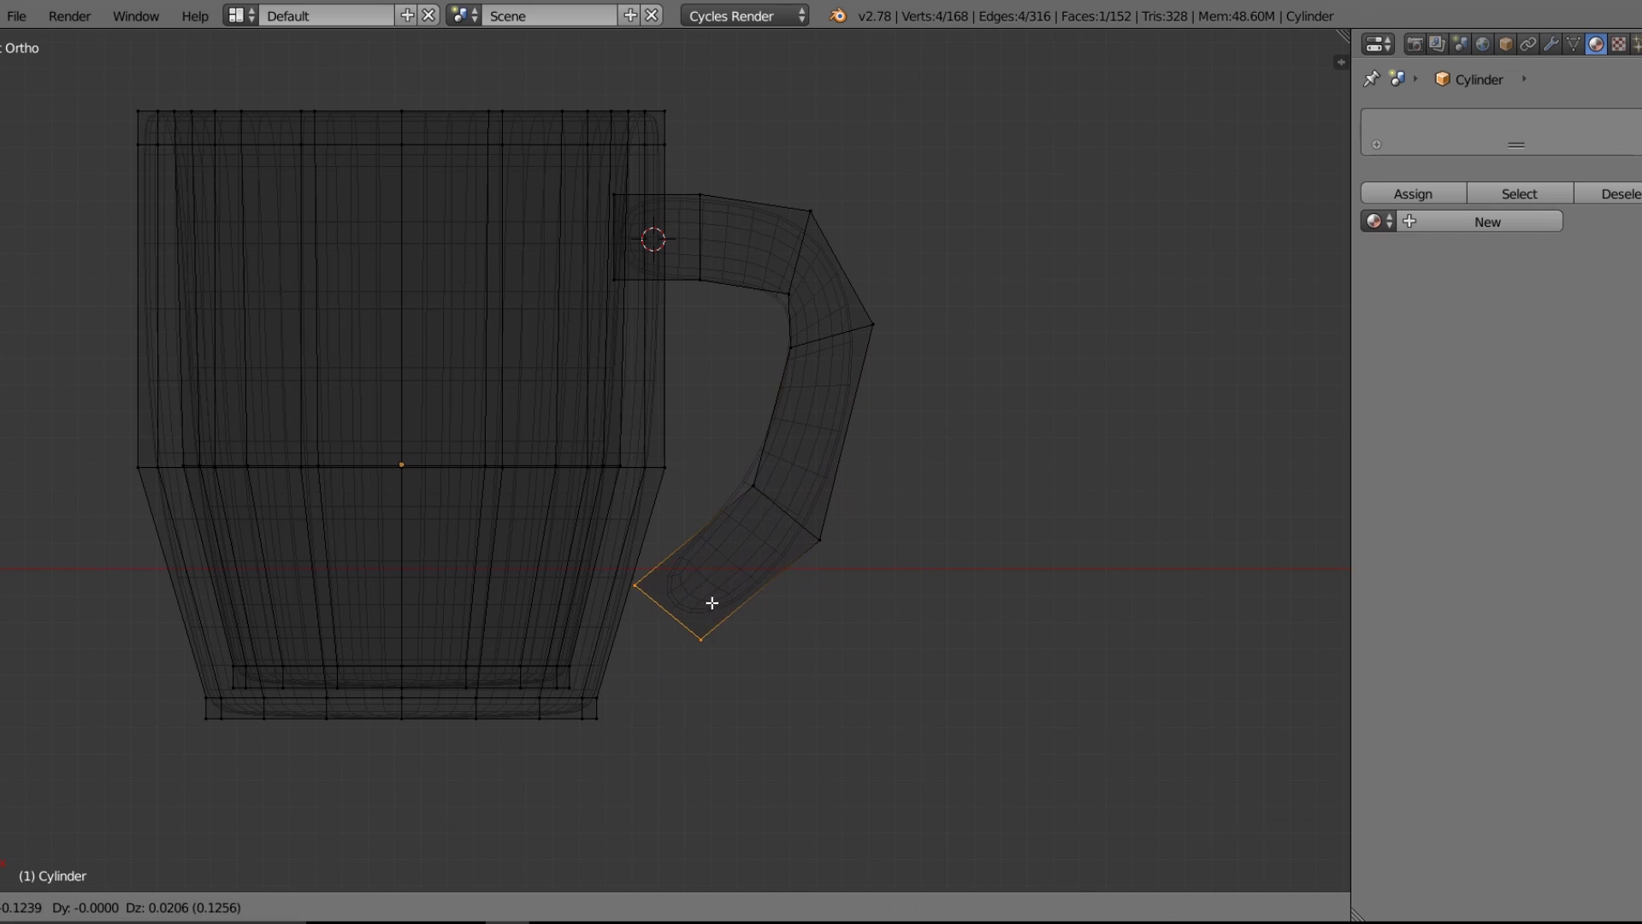
click(702, 602)
key(r)
click(693, 643)
key(e)
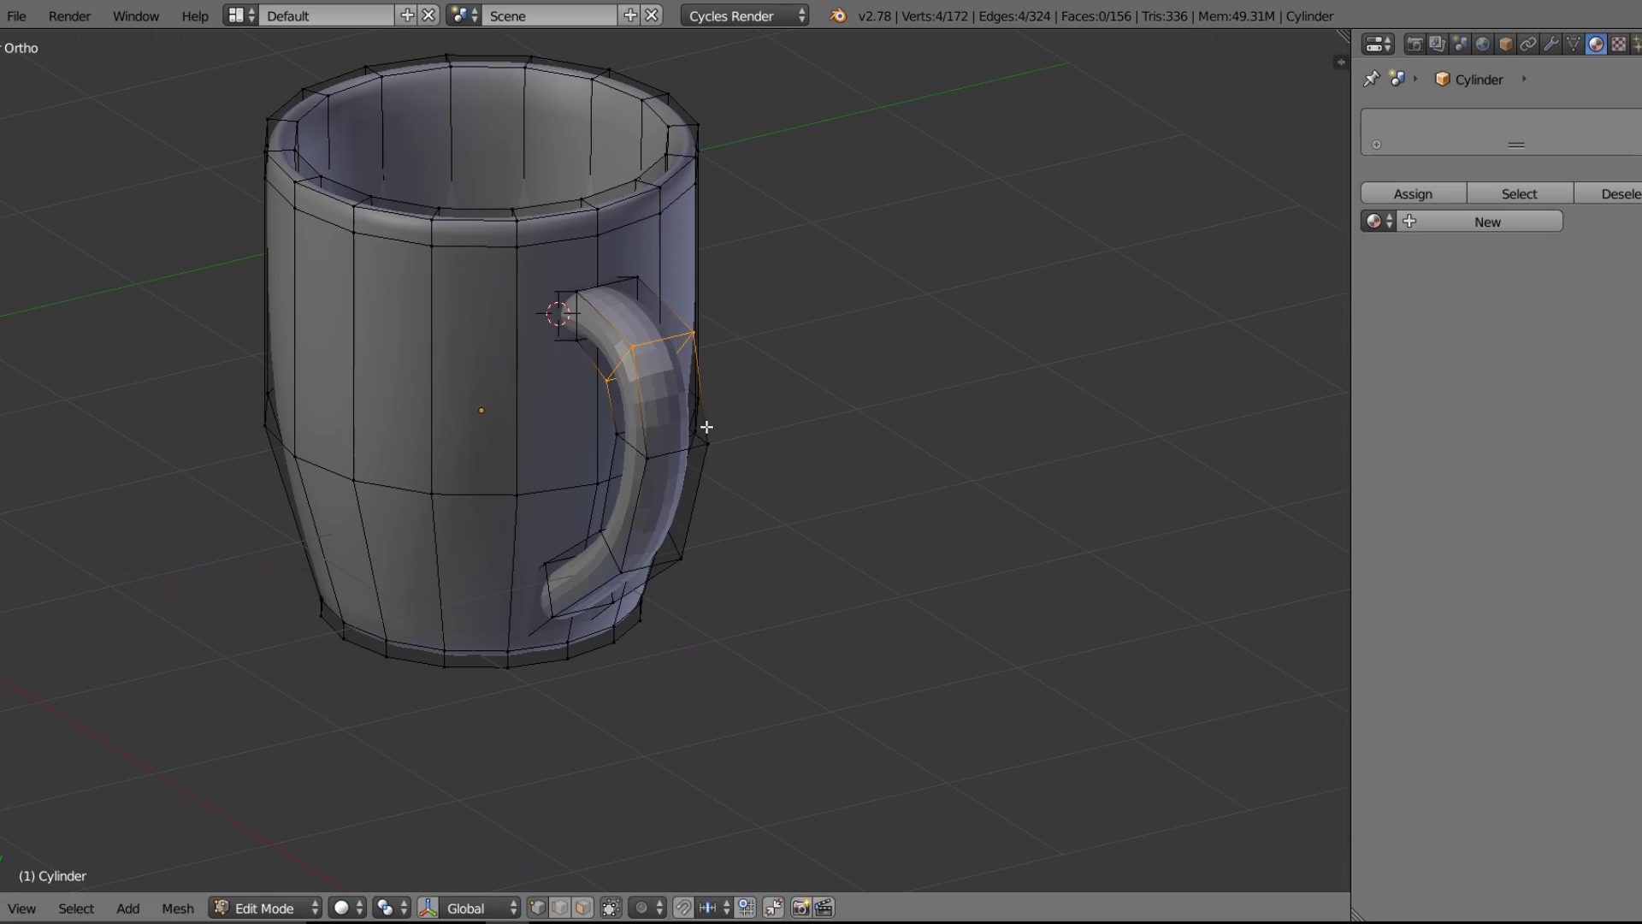
Select the whole mug handle and scale it along X.
key(l)
key(s)
key(x)
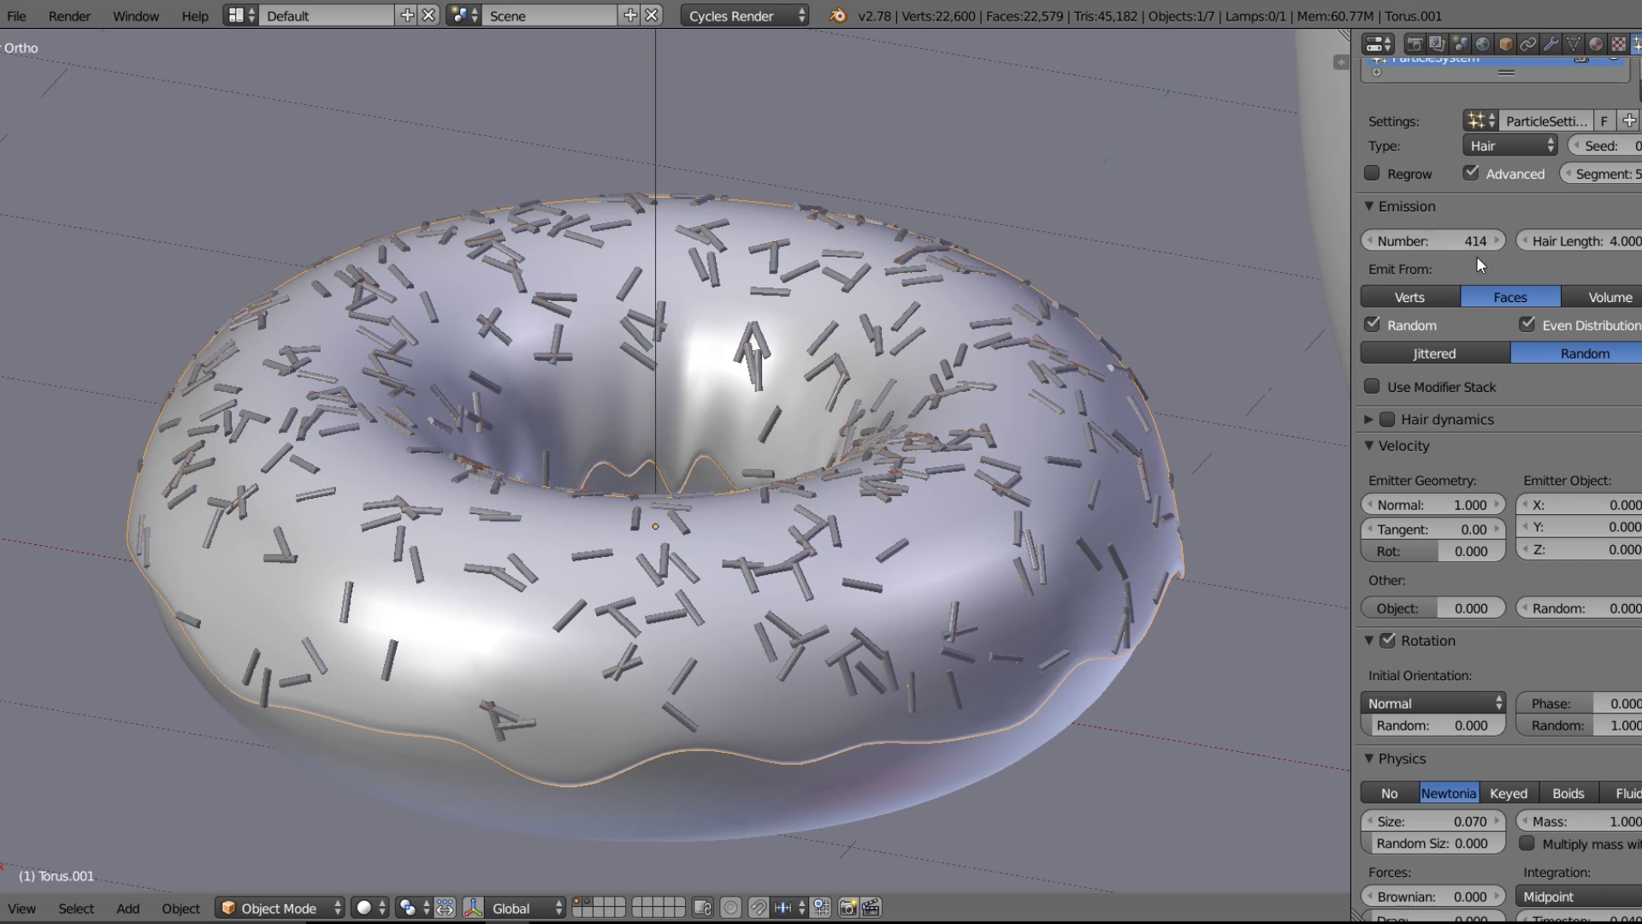
Increase the donut's sprinkle count and orbit around the donut and mug.
drag(1464, 241, 1608, 241)
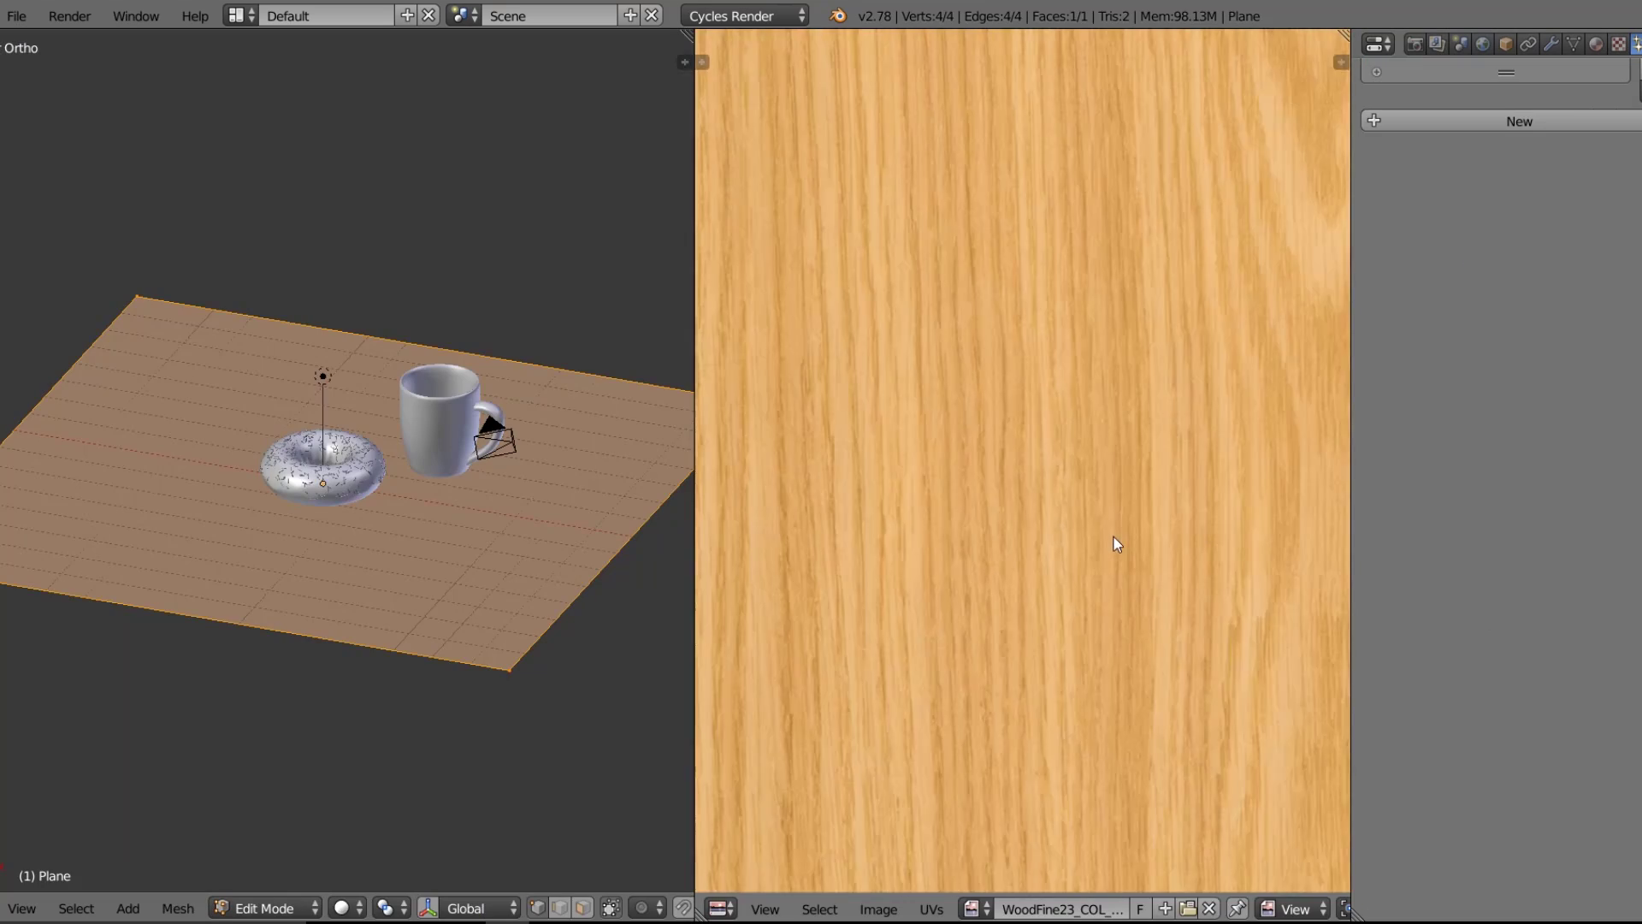
scroll(1114, 537, down, 4)
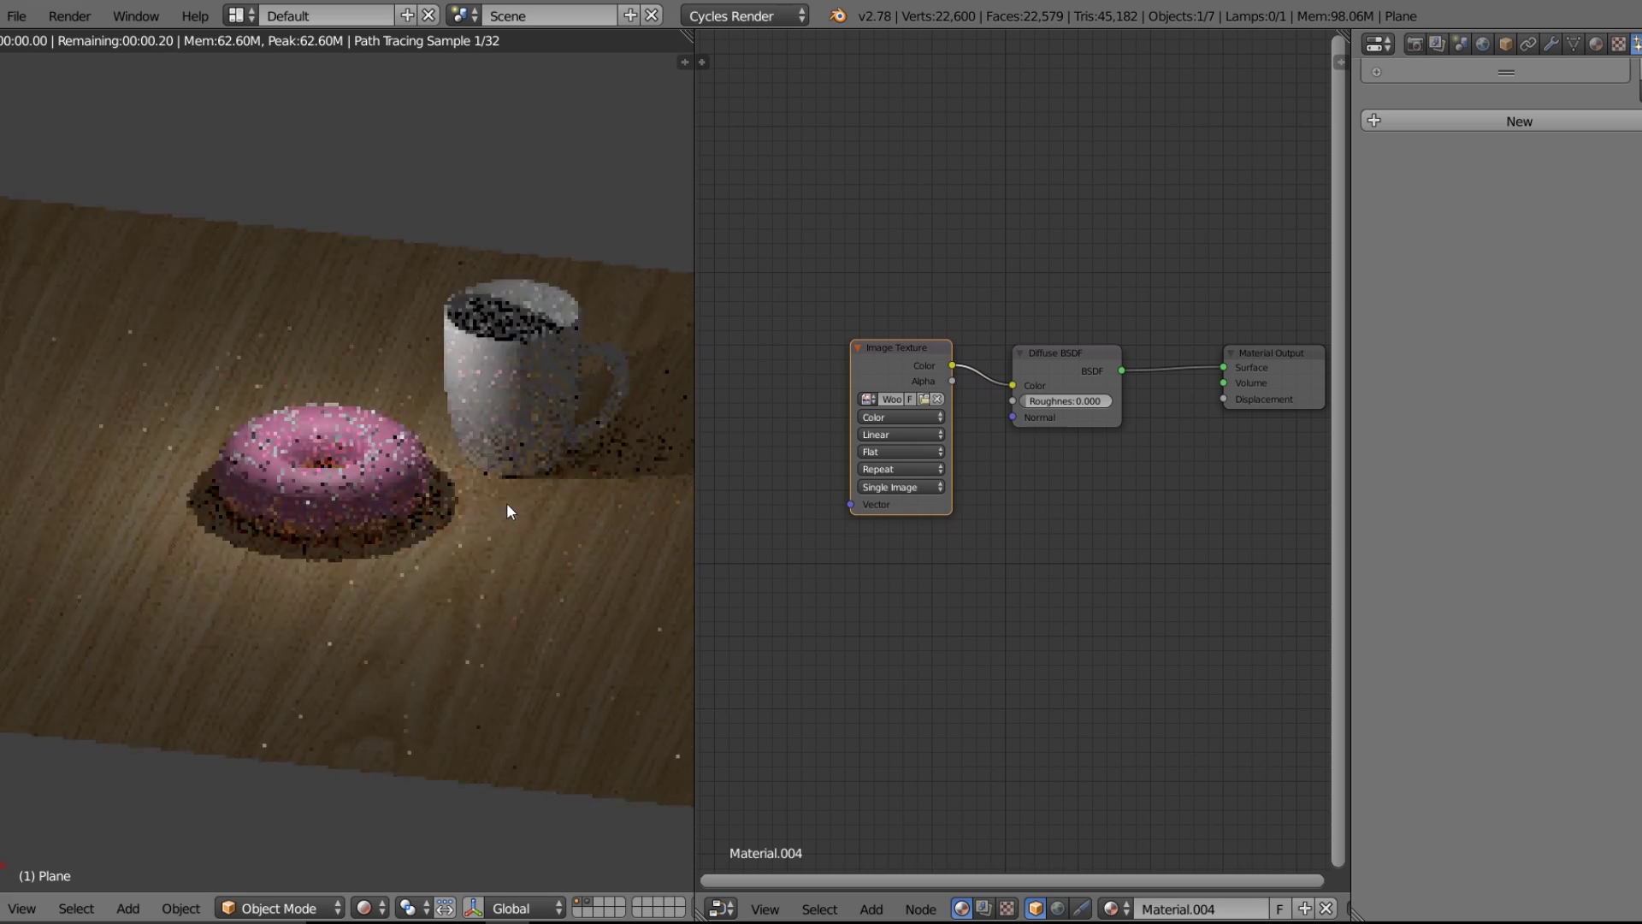
scroll(532, 469, up, 1)
middle_drag(532, 469, 441, 465)
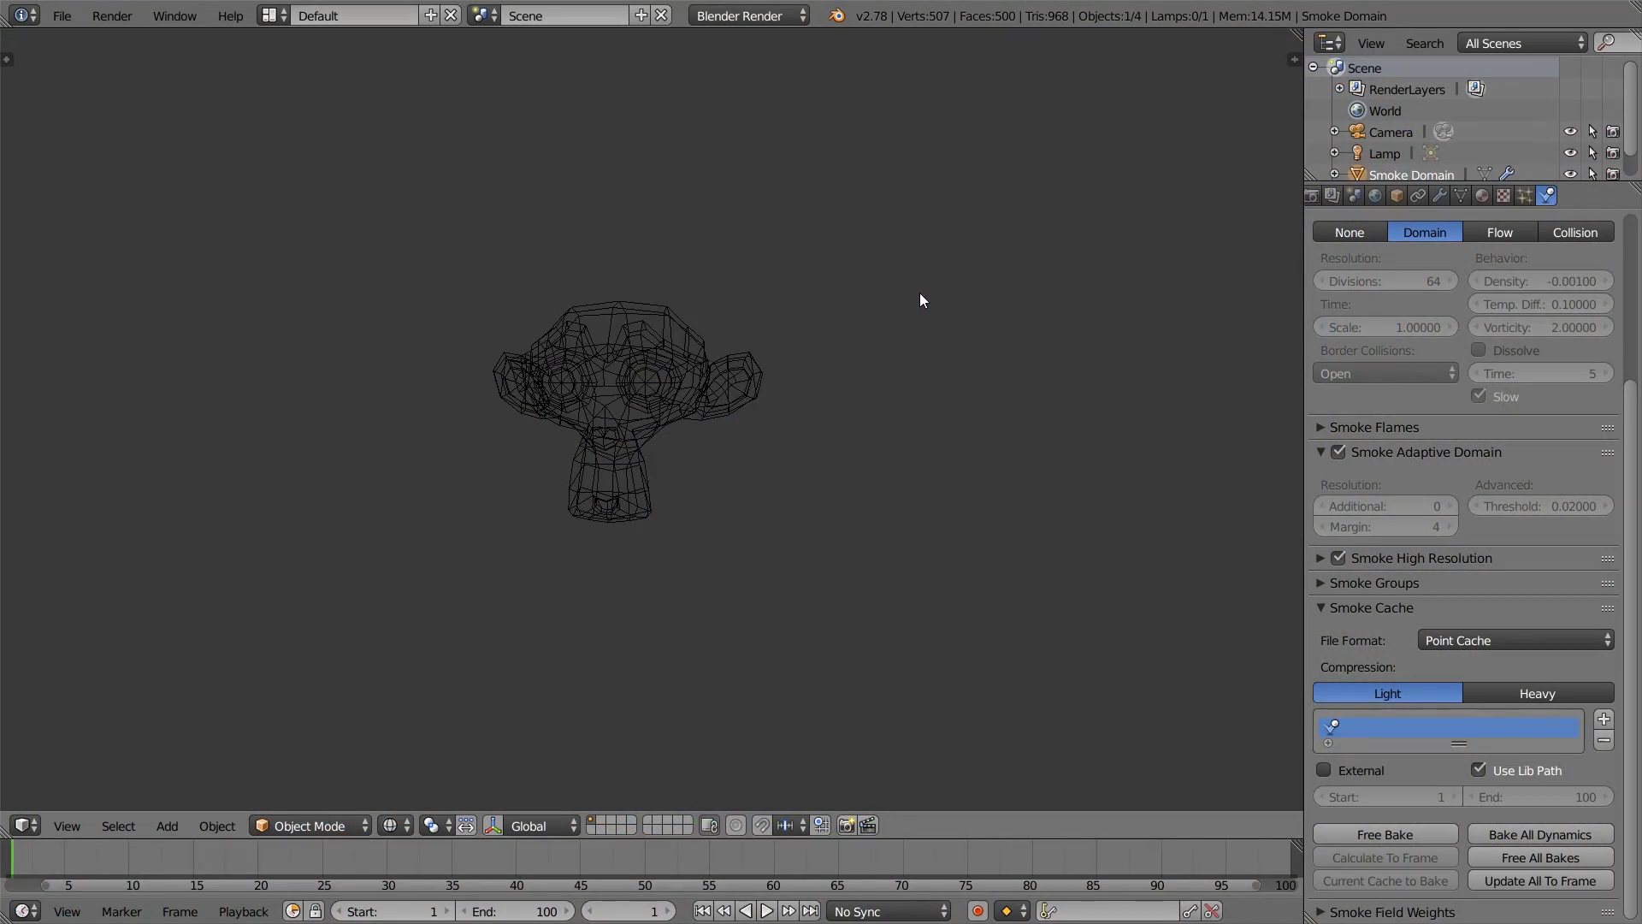
Play the burning-monkey smoke simulation, then switch to the Blender window with the default cube.
key(alt+a)
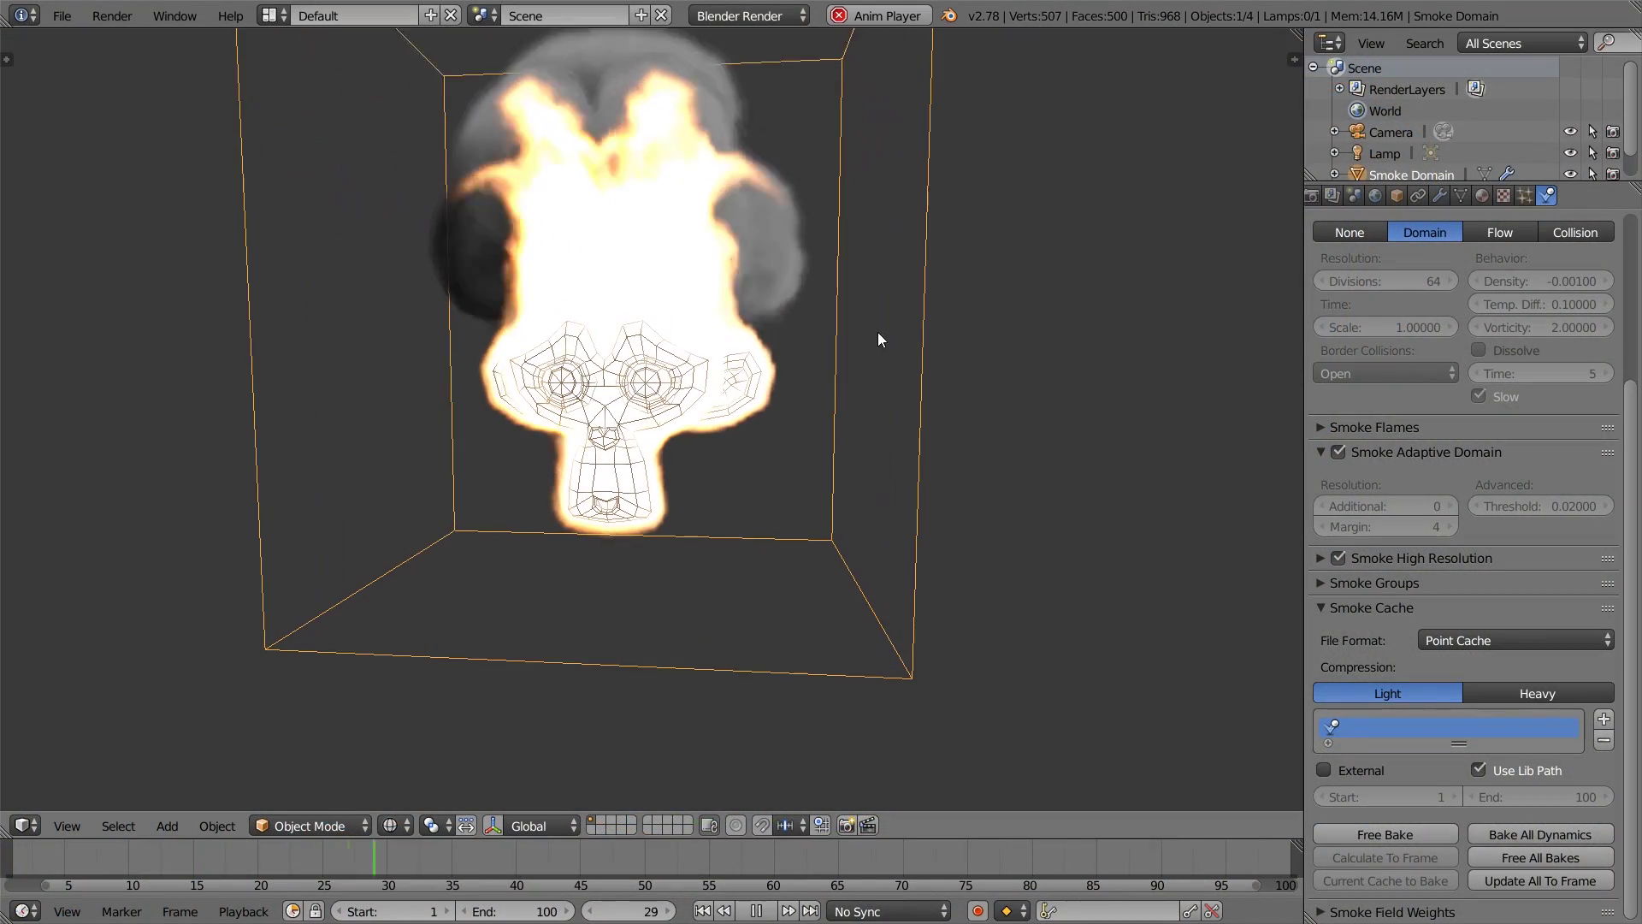
middle_drag(878, 333, 760, 328)
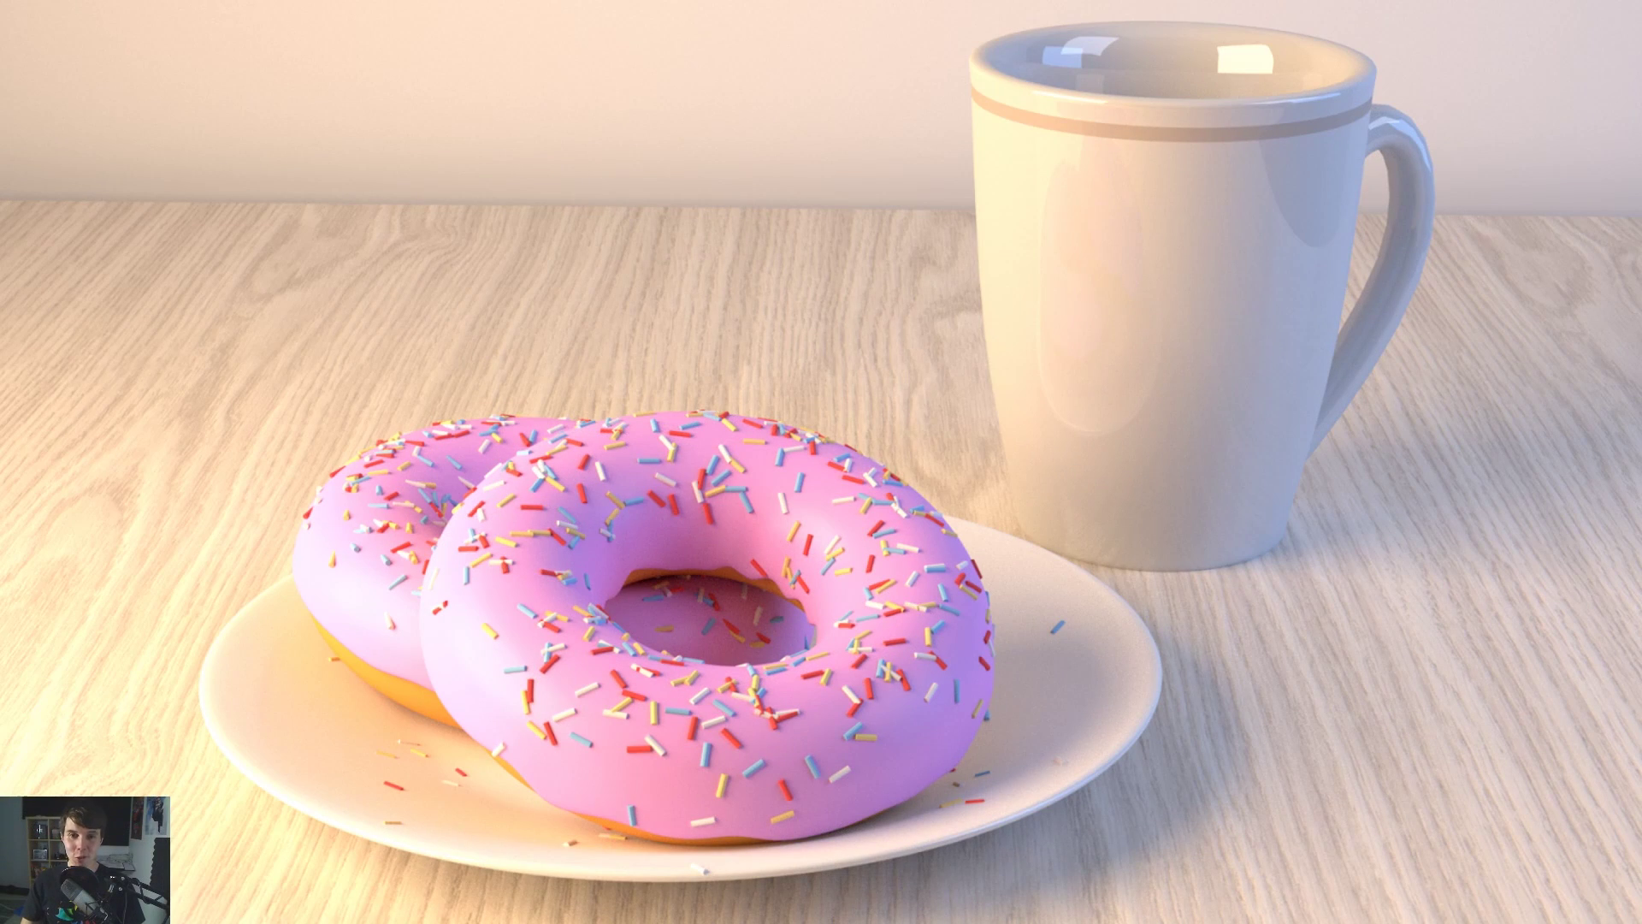
key(alt+Tab)
click(828, 334)
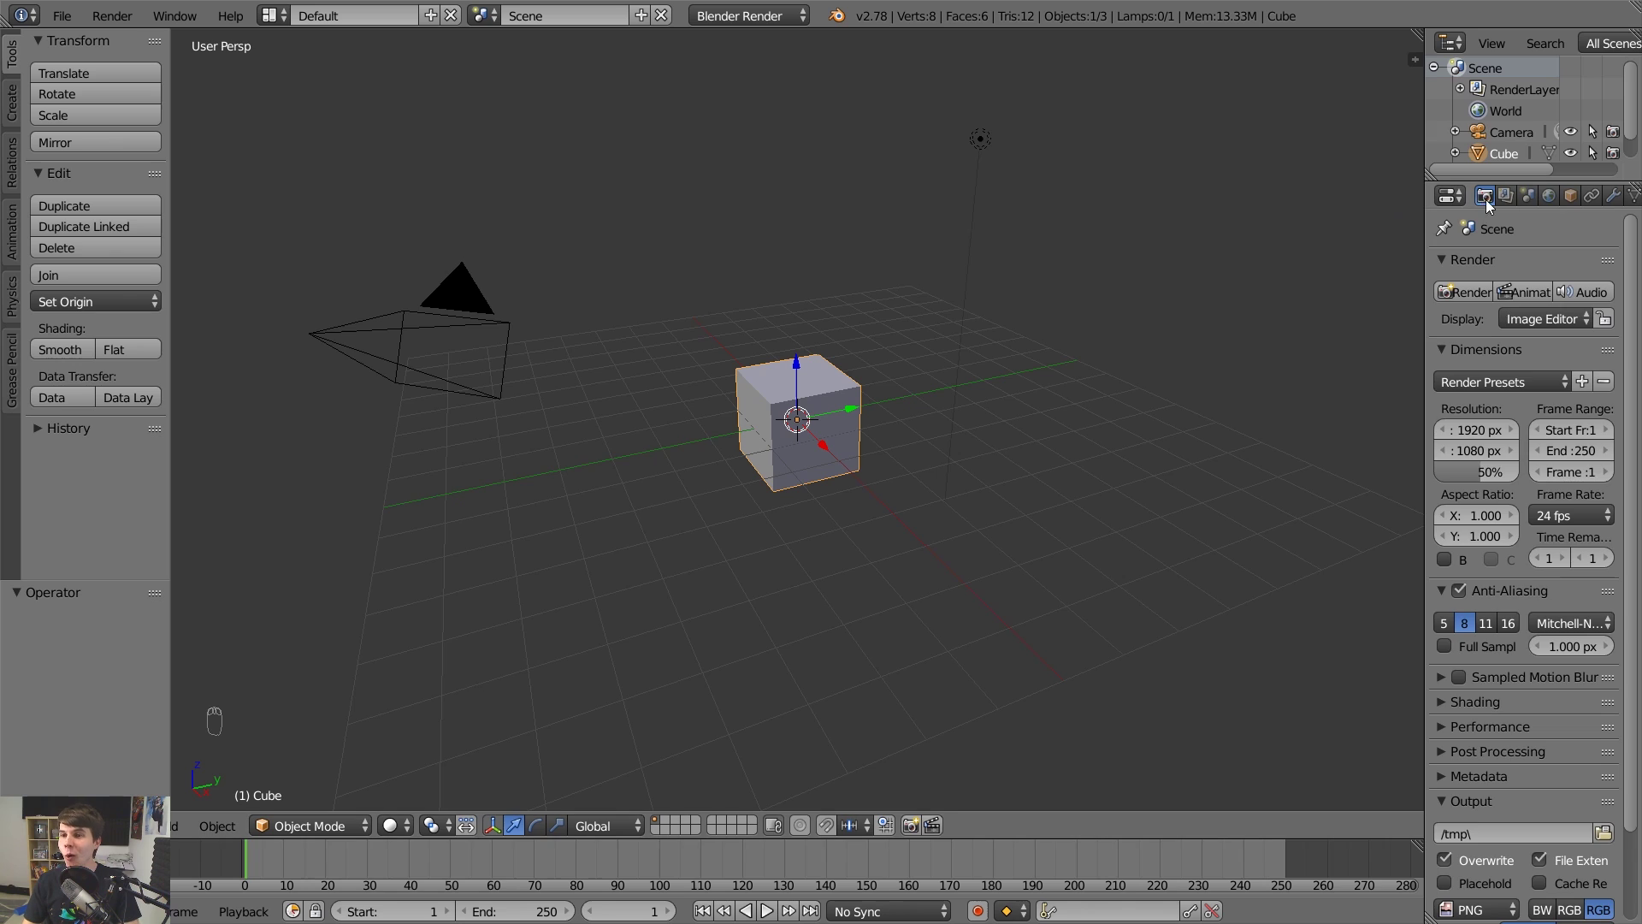
click(1570, 196)
click(1549, 196)
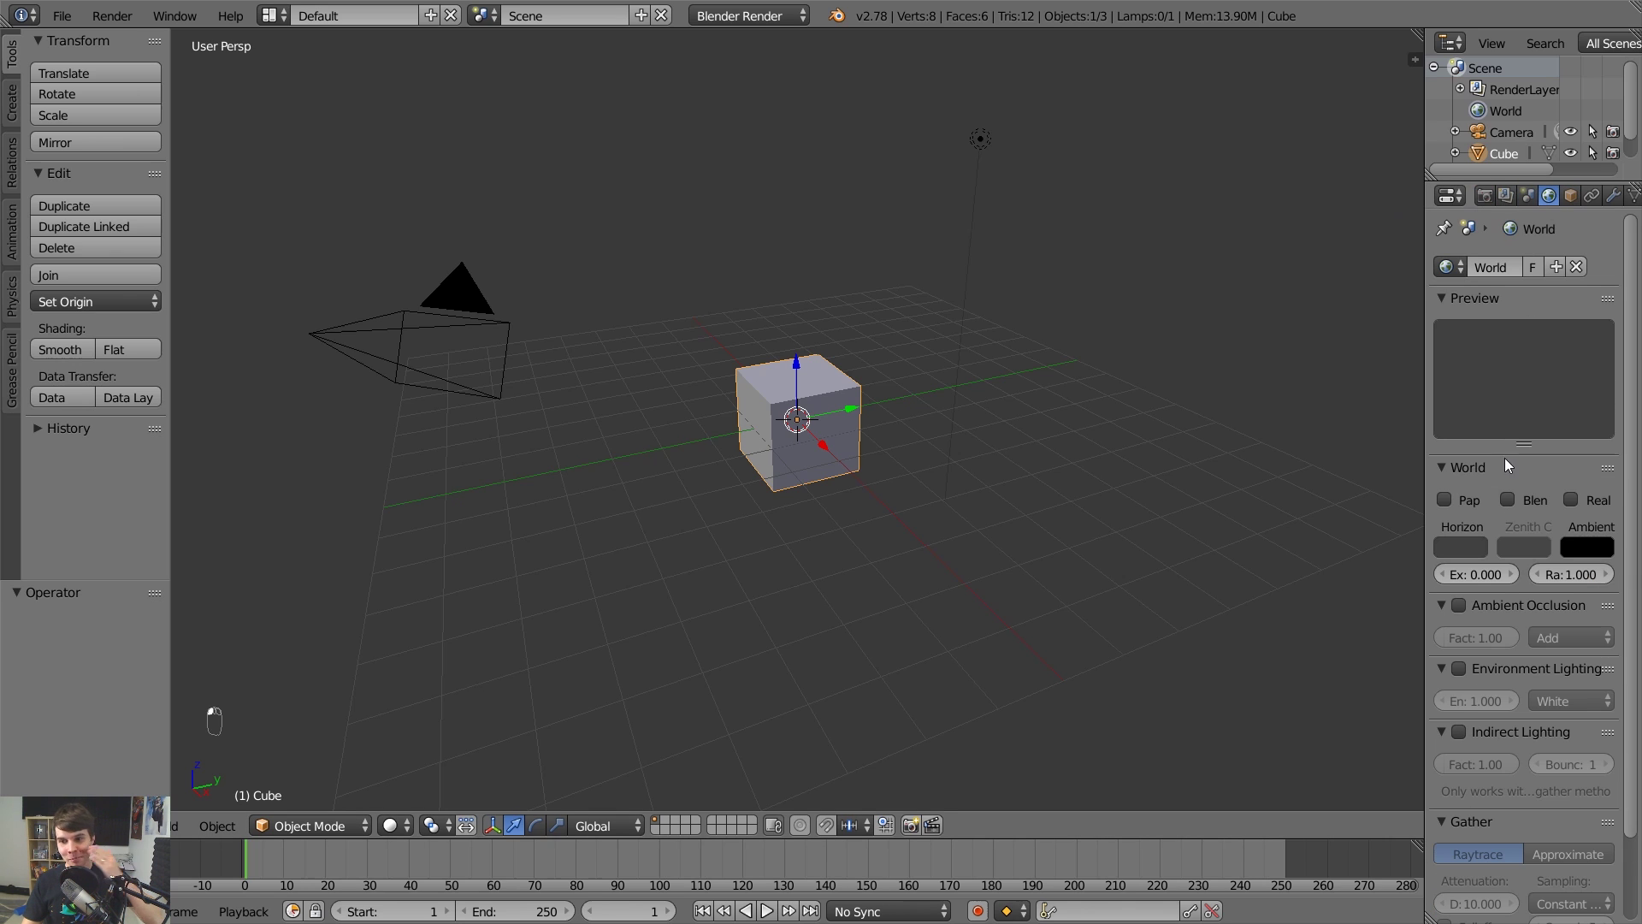
click(1460, 547)
click(1457, 545)
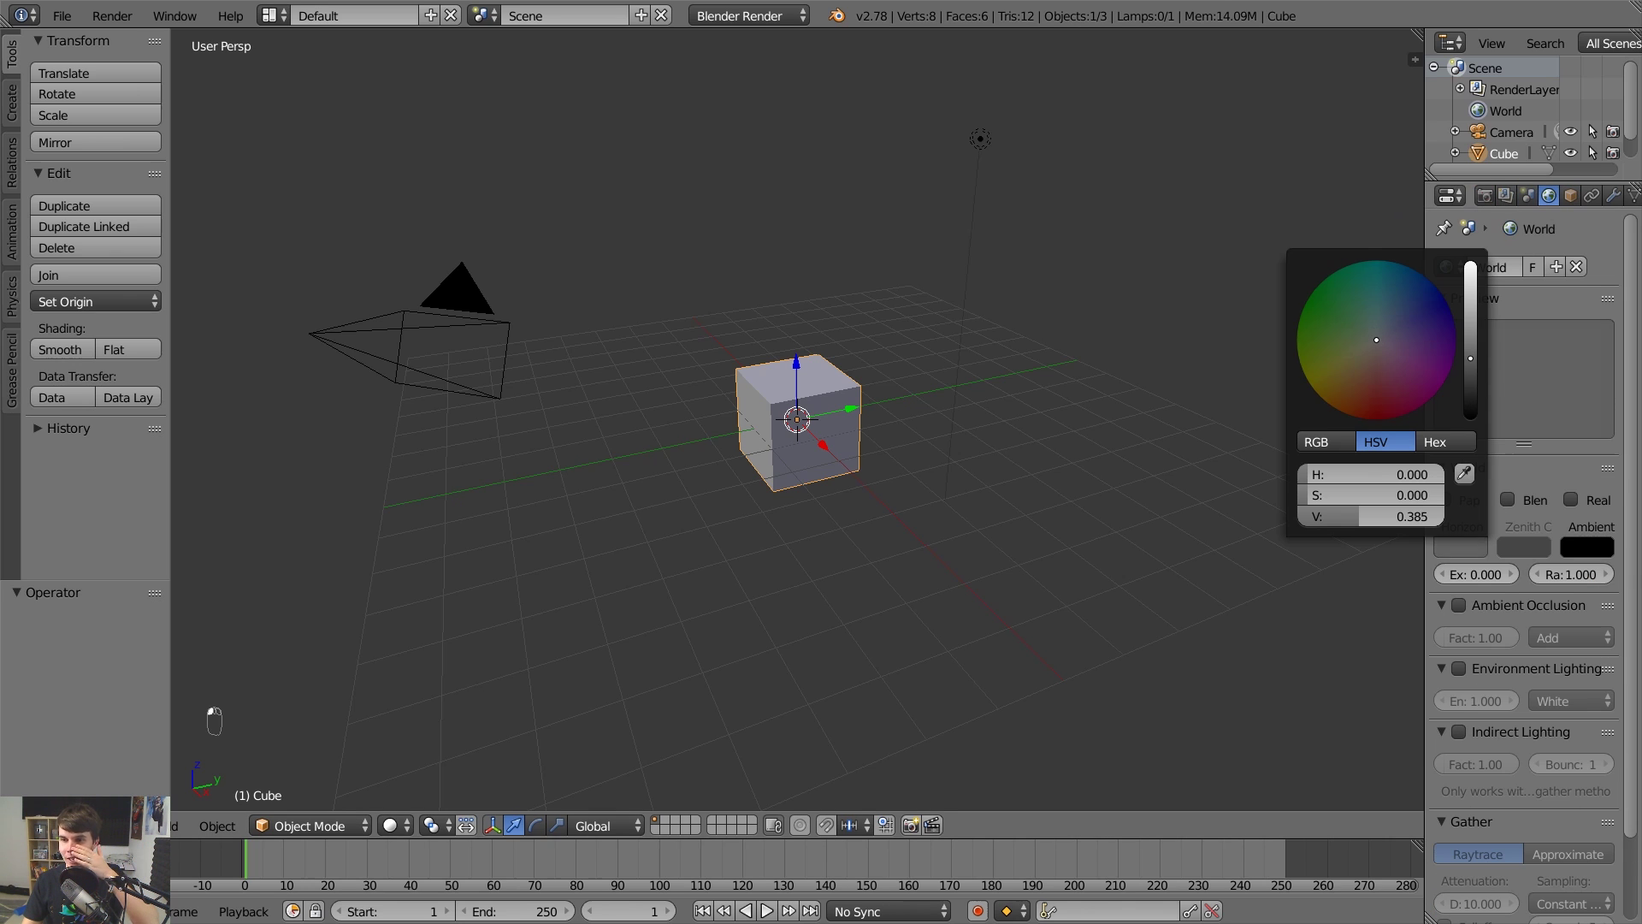
drag(1377, 339, 1421, 330)
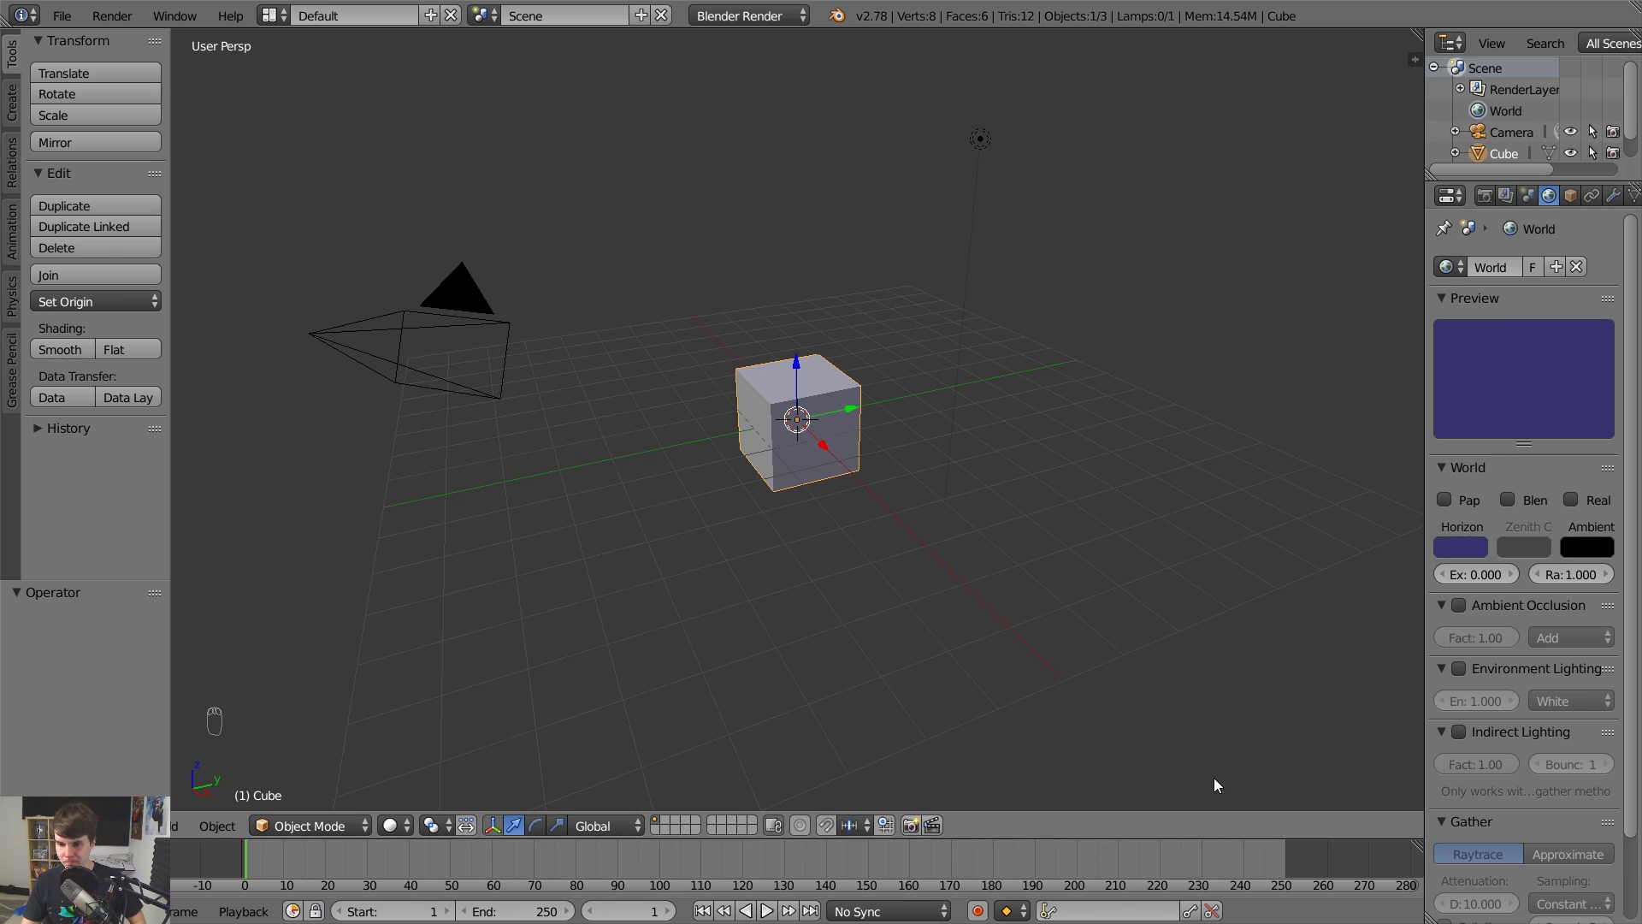
click(34, 825)
click(159, 567)
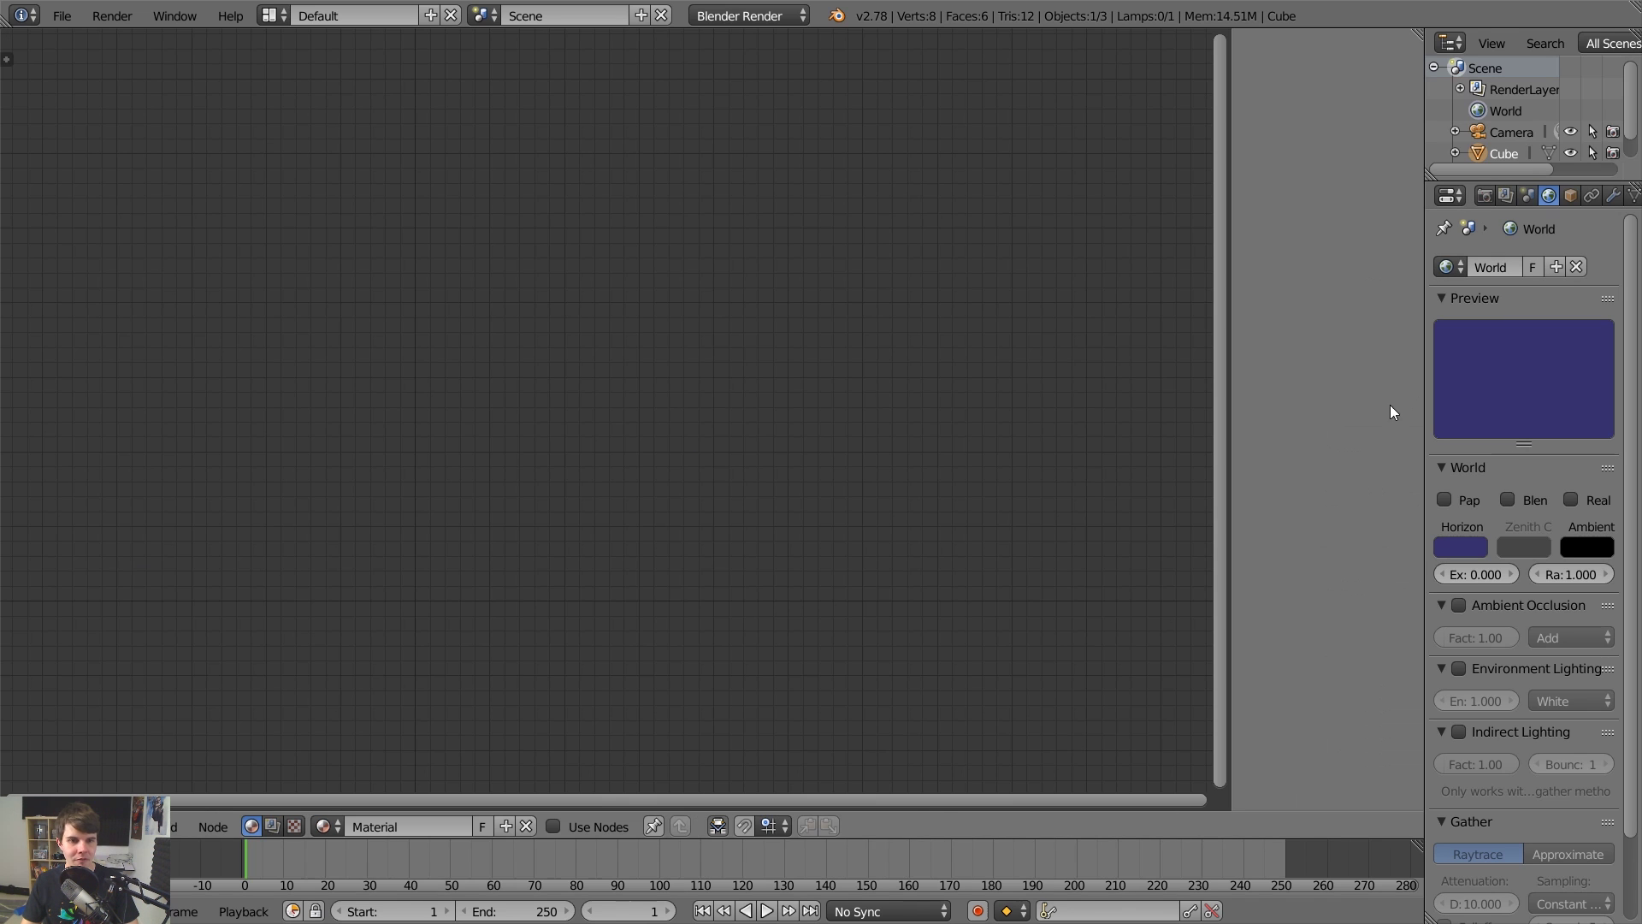
drag(1417, 35, 396, 202)
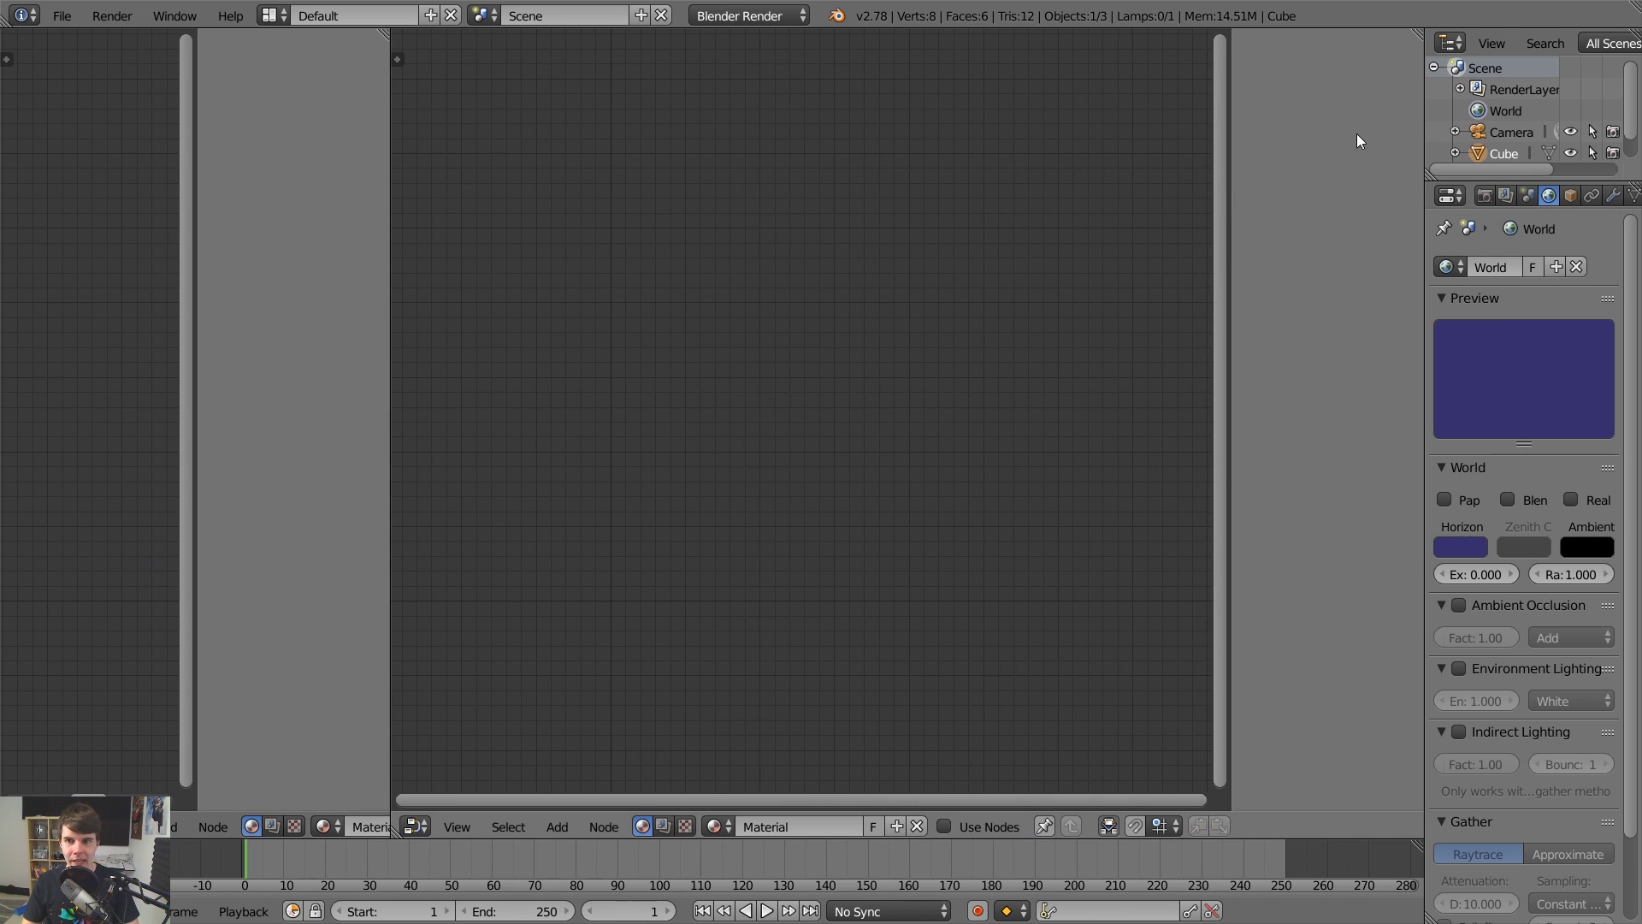
drag(1417, 34, 768, 454)
drag(772, 818, 778, 481)
click(804, 827)
click(860, 628)
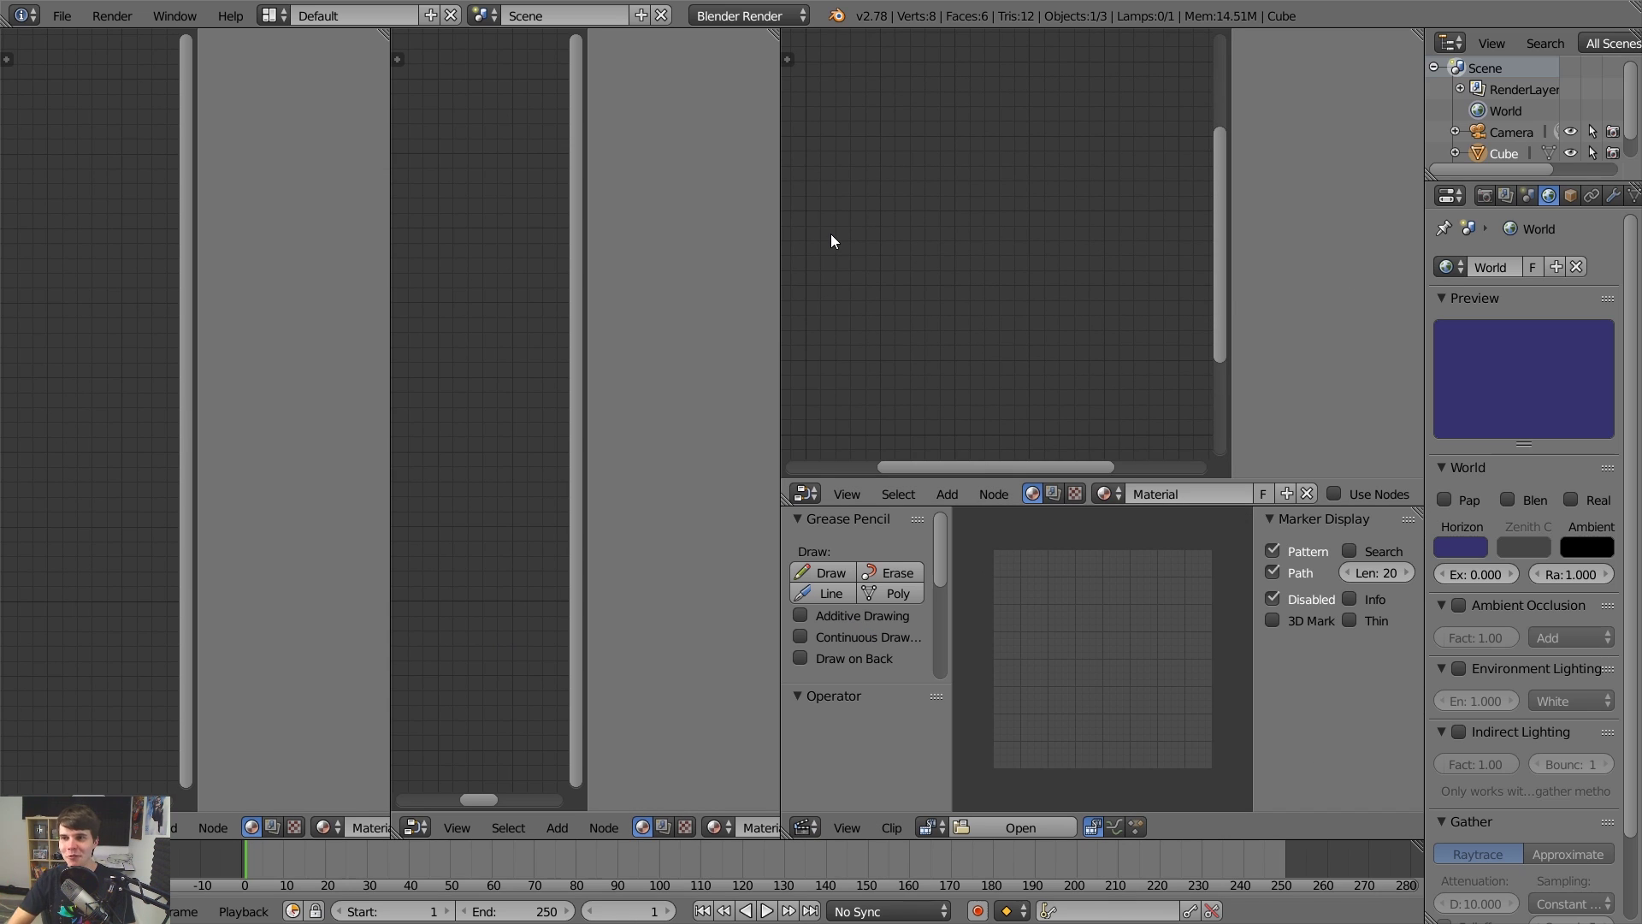
click(63, 16)
click(85, 41)
click(79, 48)
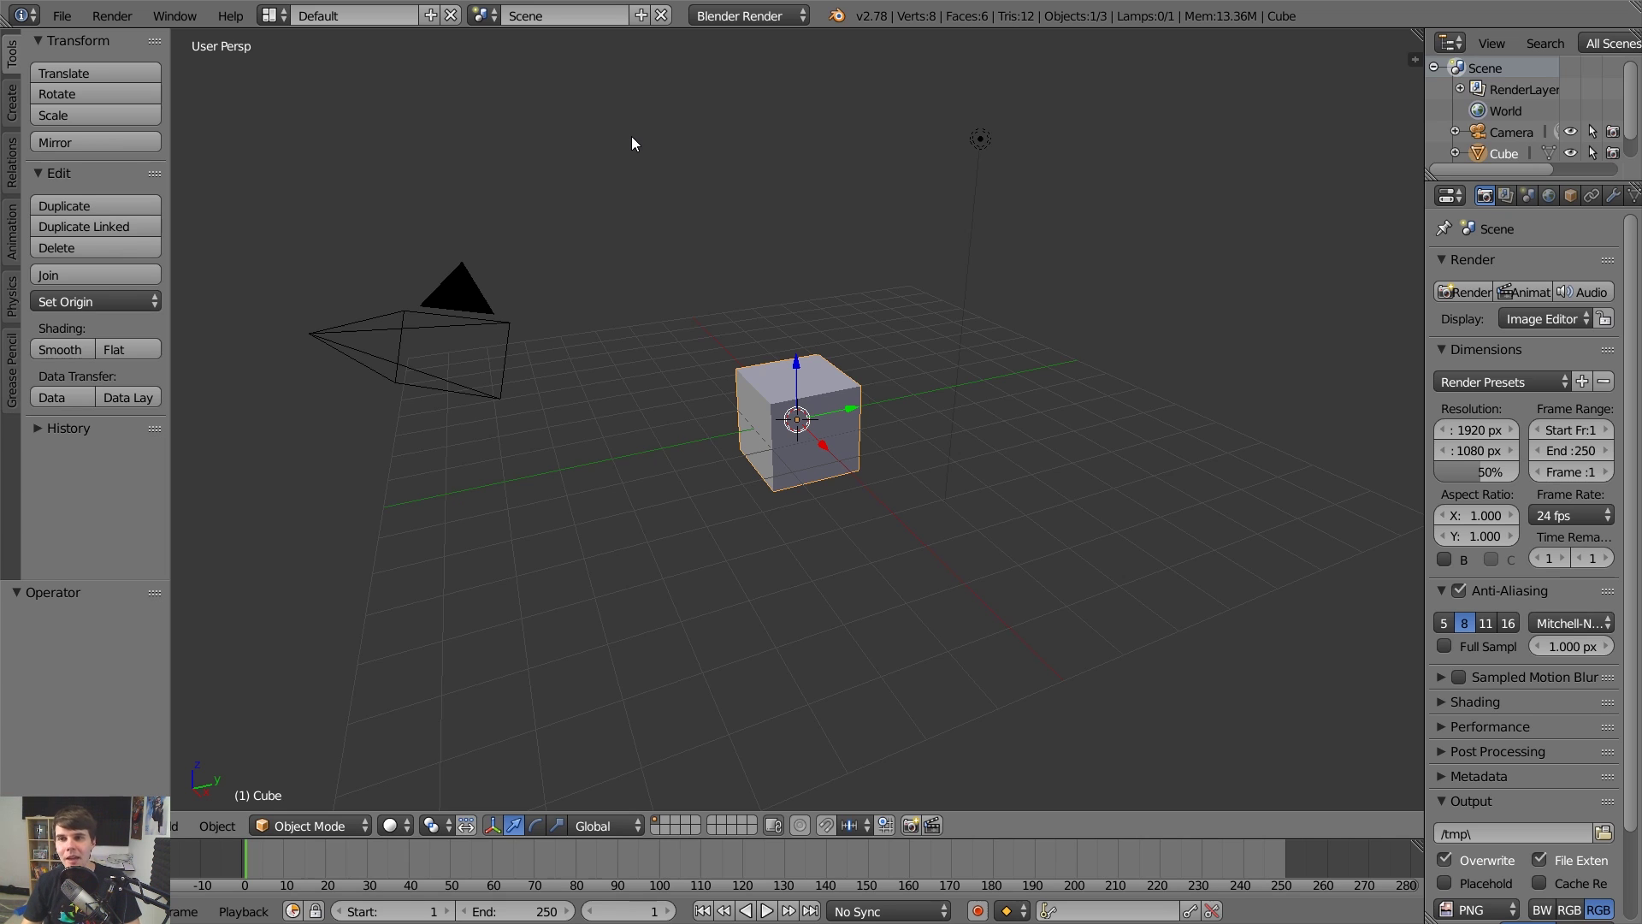
click(72, 16)
click(88, 41)
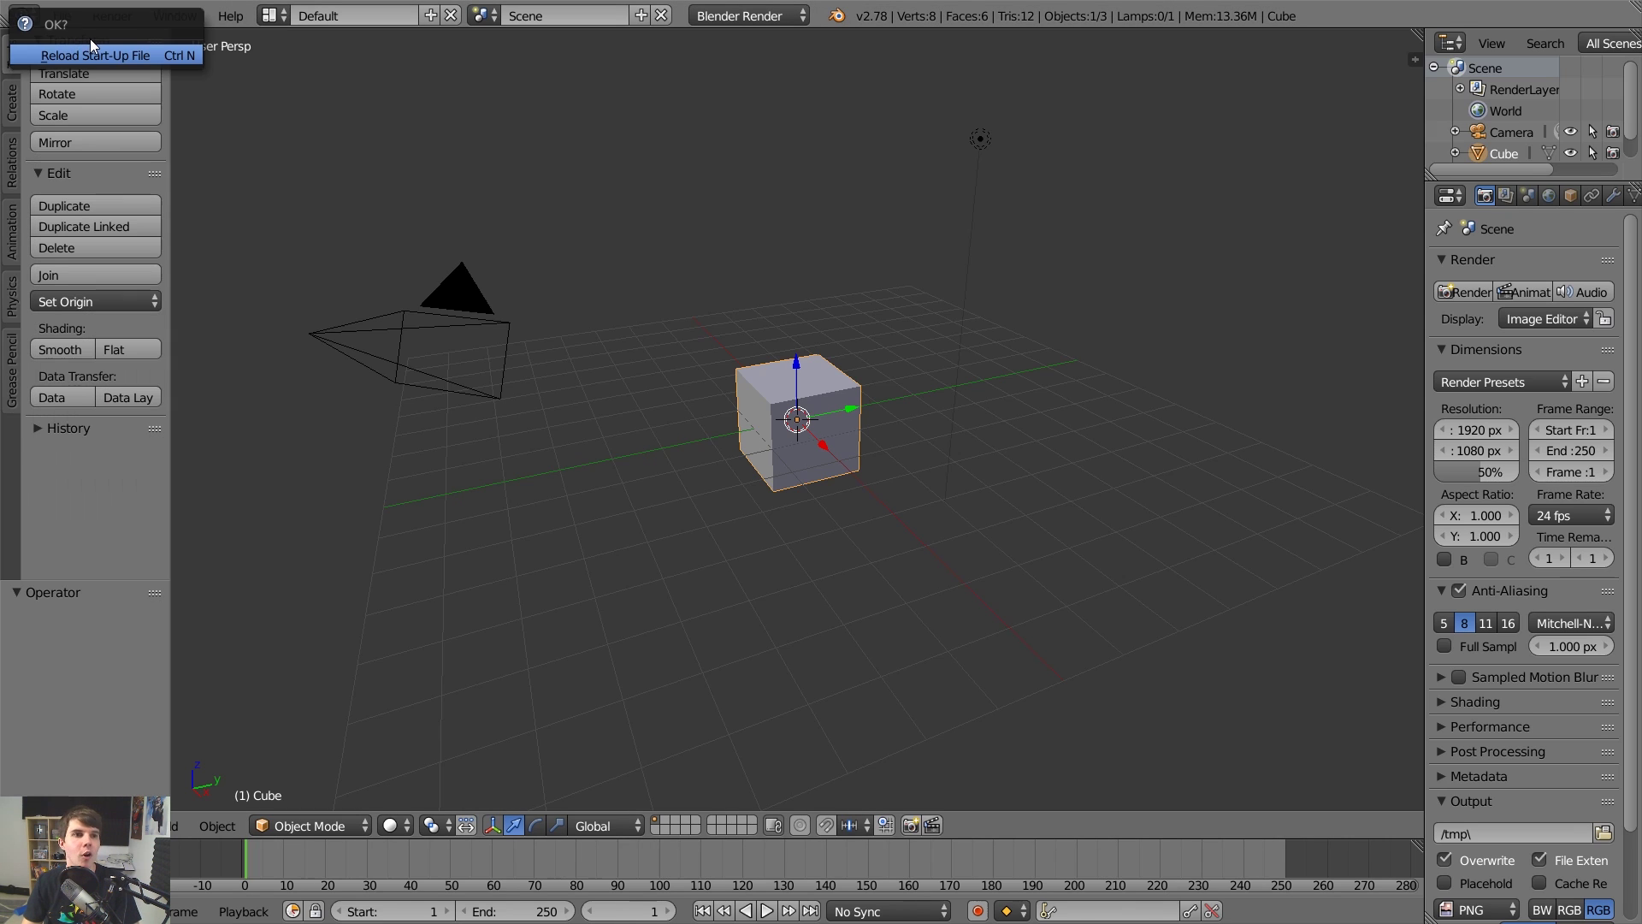
click(106, 49)
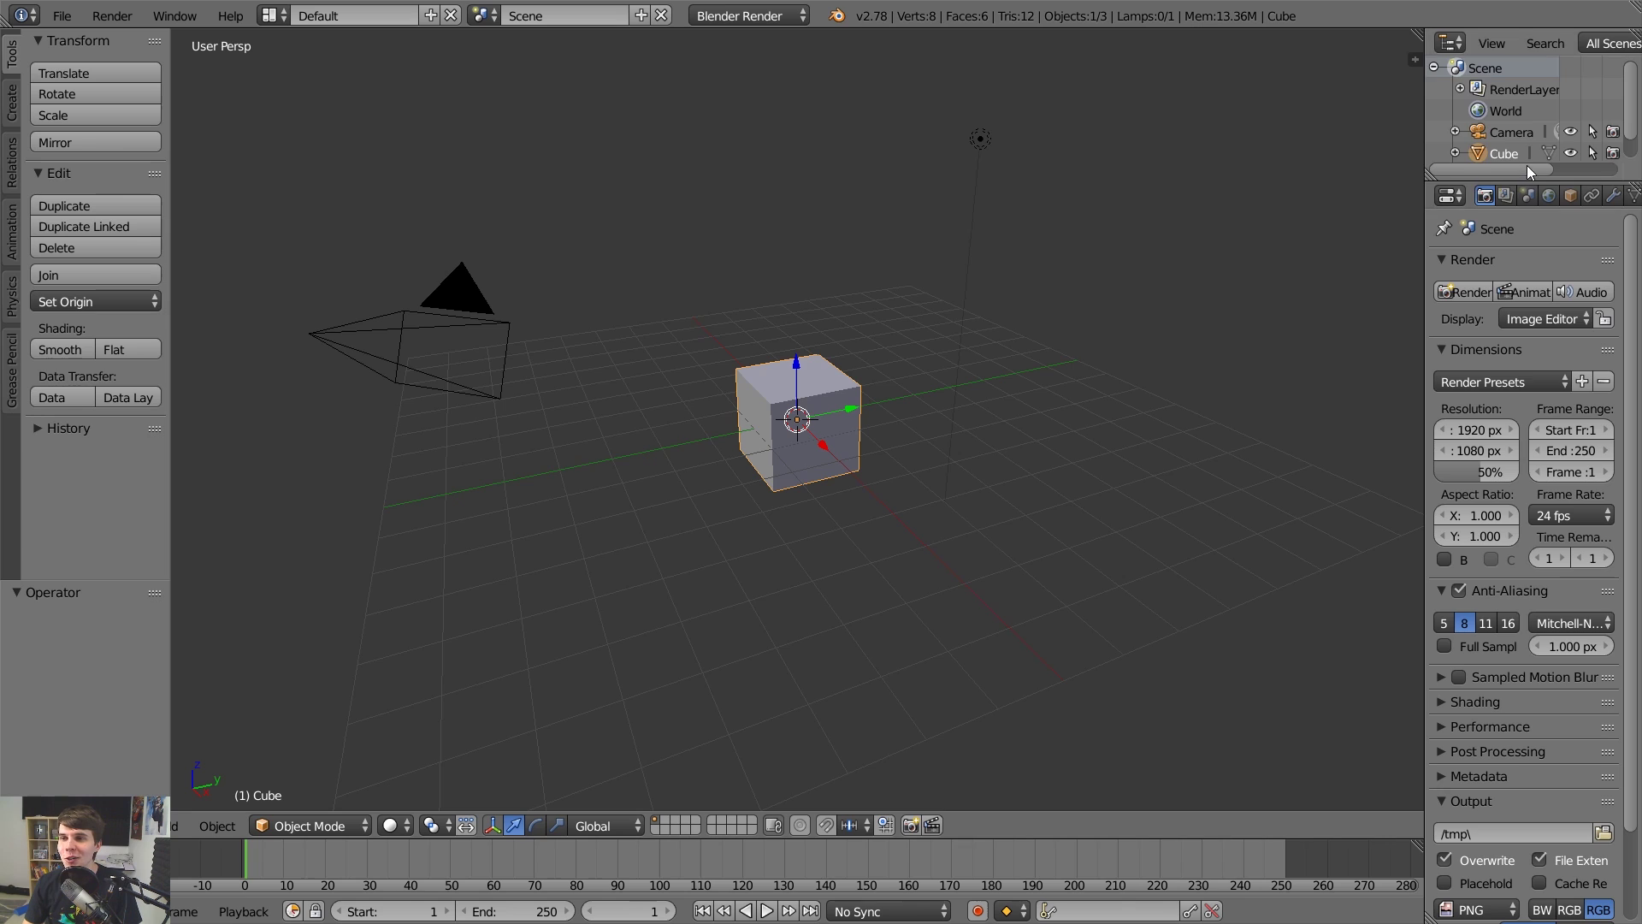
drag(1527, 168, 1566, 169)
click(1548, 195)
click(1525, 545)
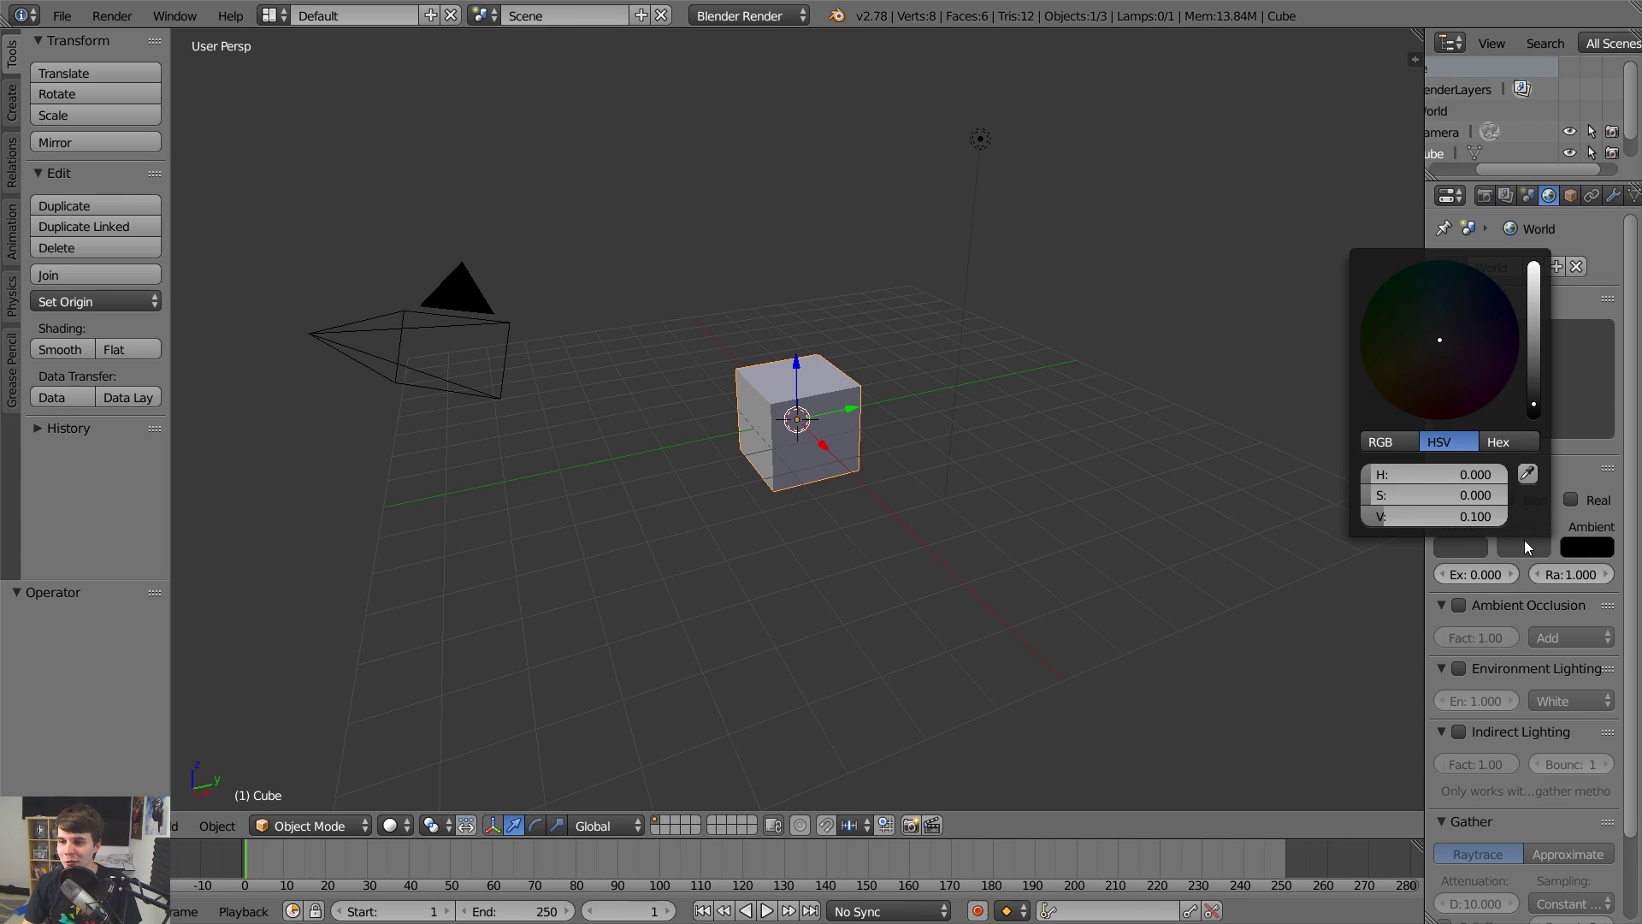
drag(1542, 362, 1543, 296)
click(1478, 371)
click(1587, 546)
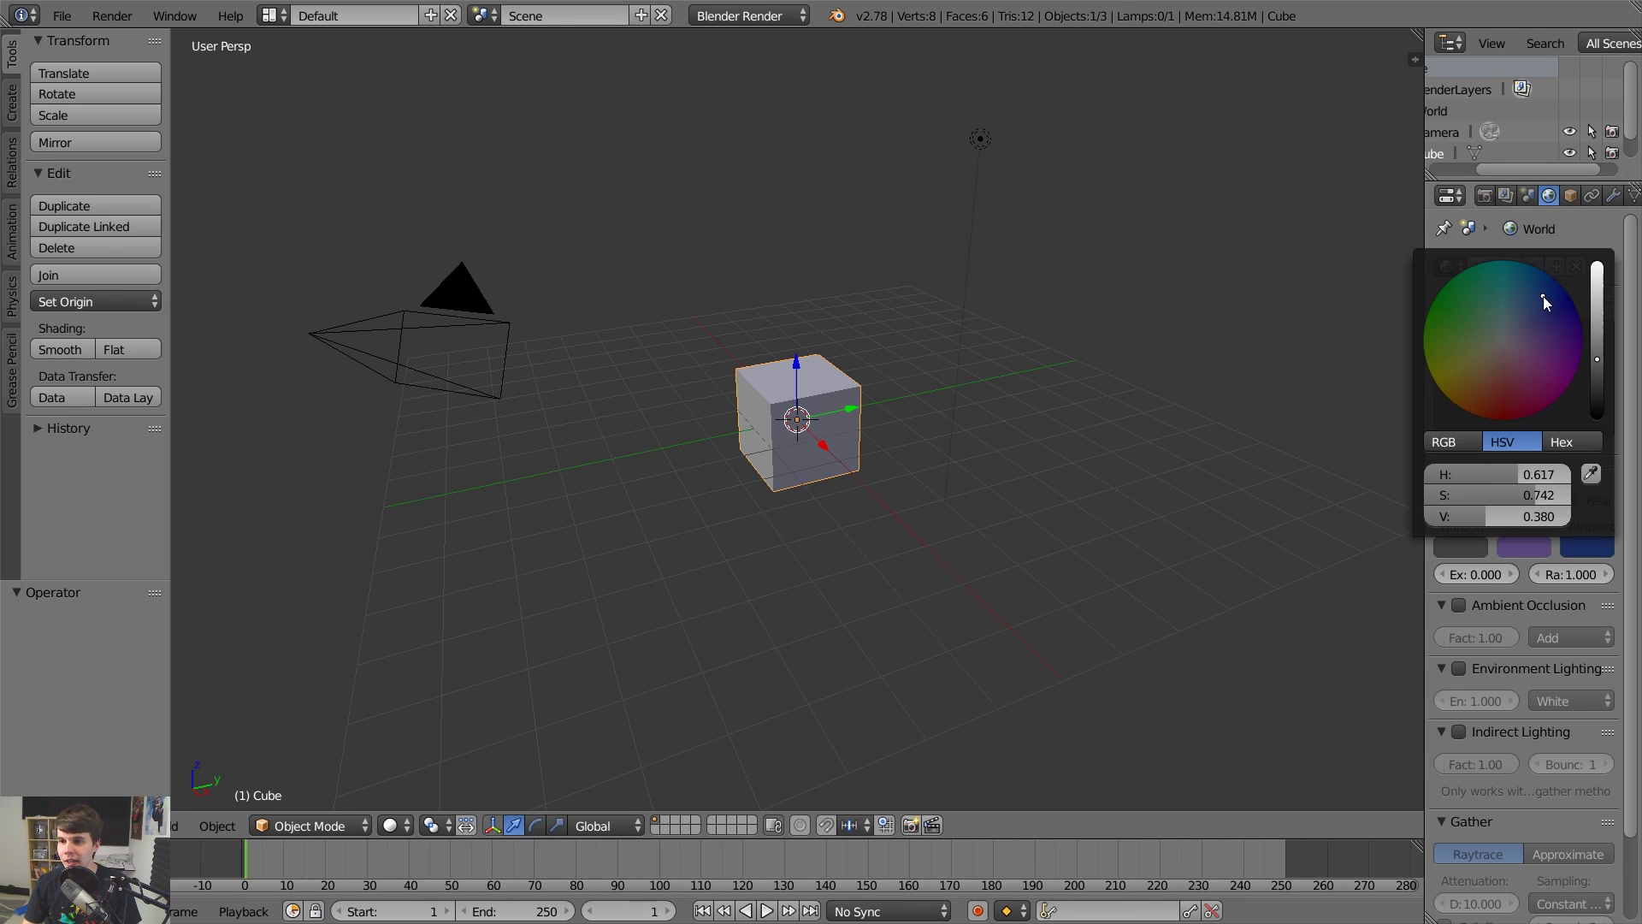
click(1499, 597)
click(1459, 604)
click(1506, 629)
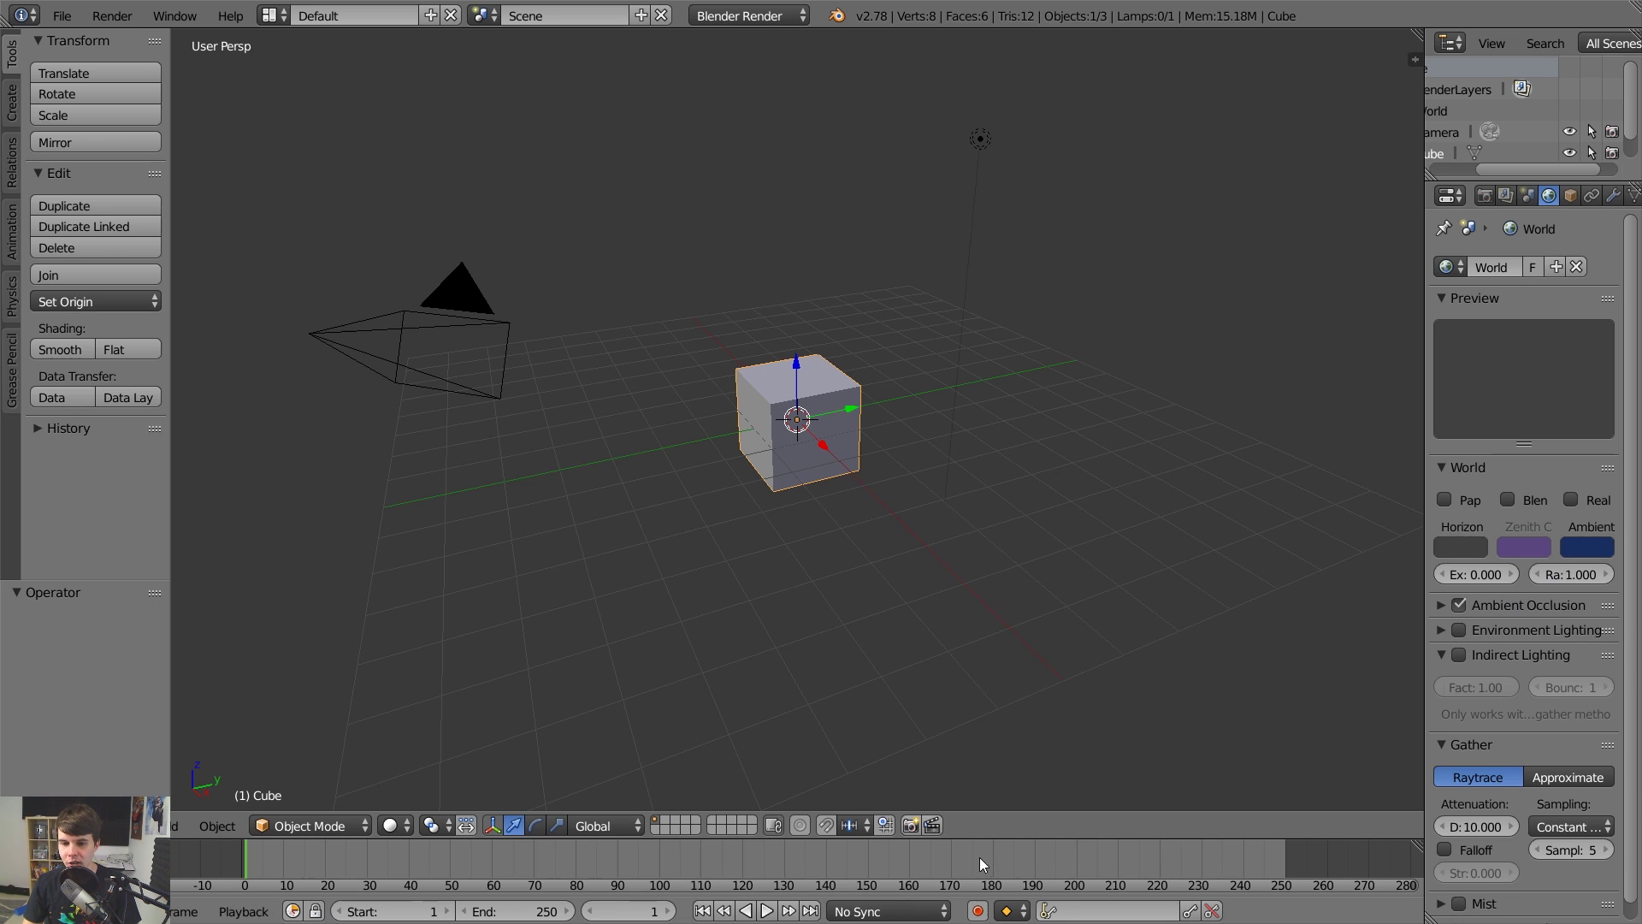
key(alt+a)
click(62, 16)
click(52, 39)
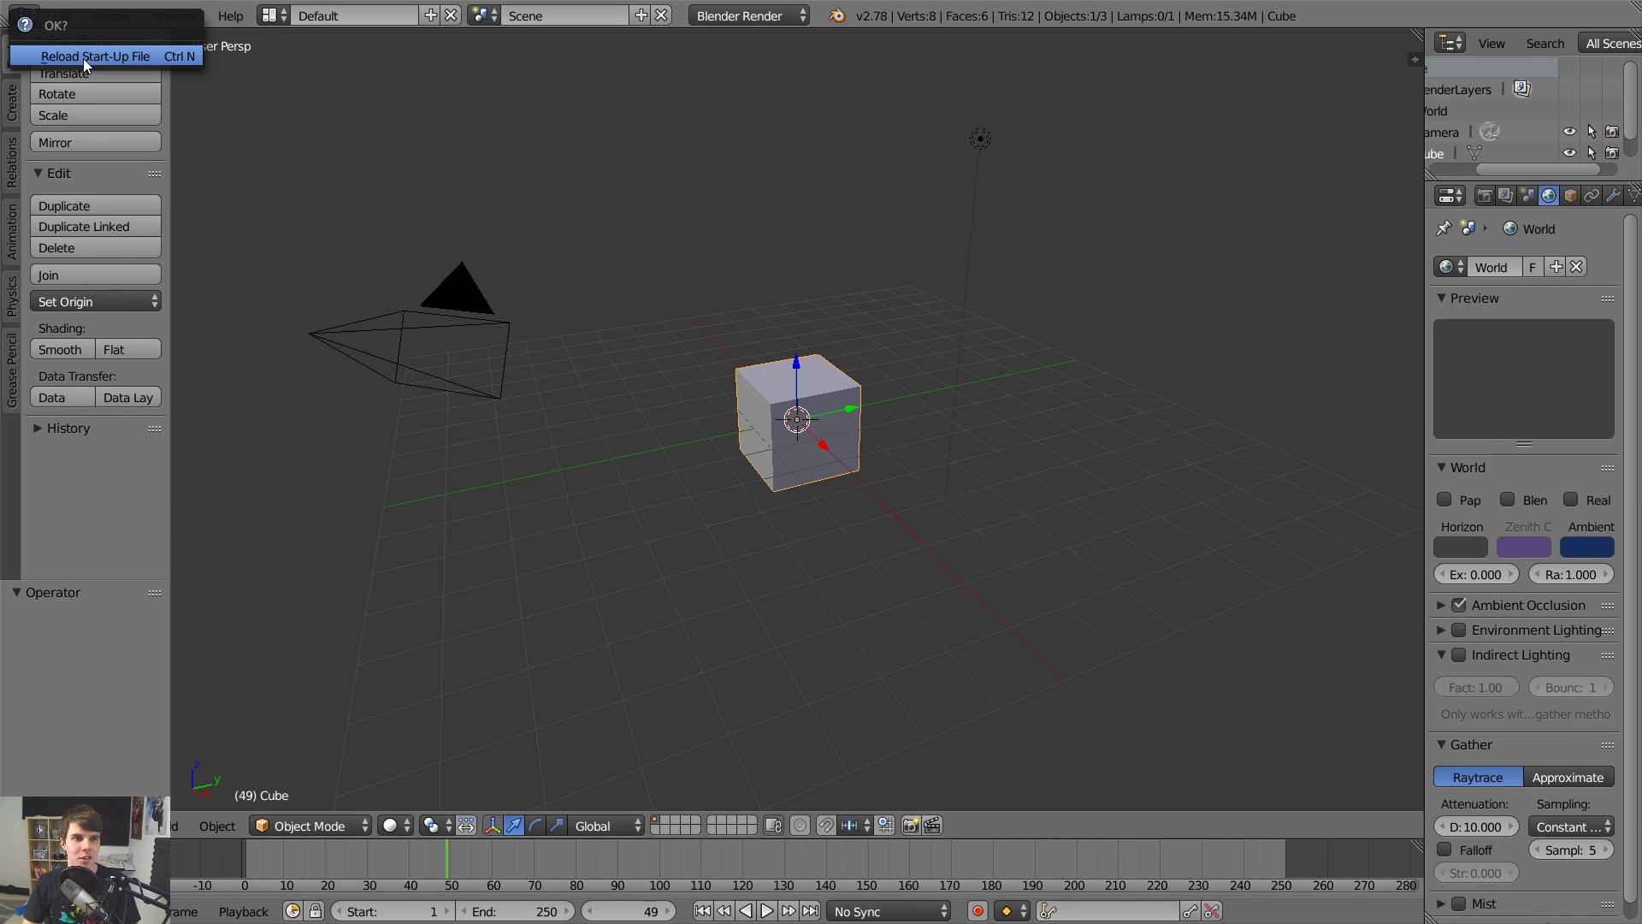
click(85, 57)
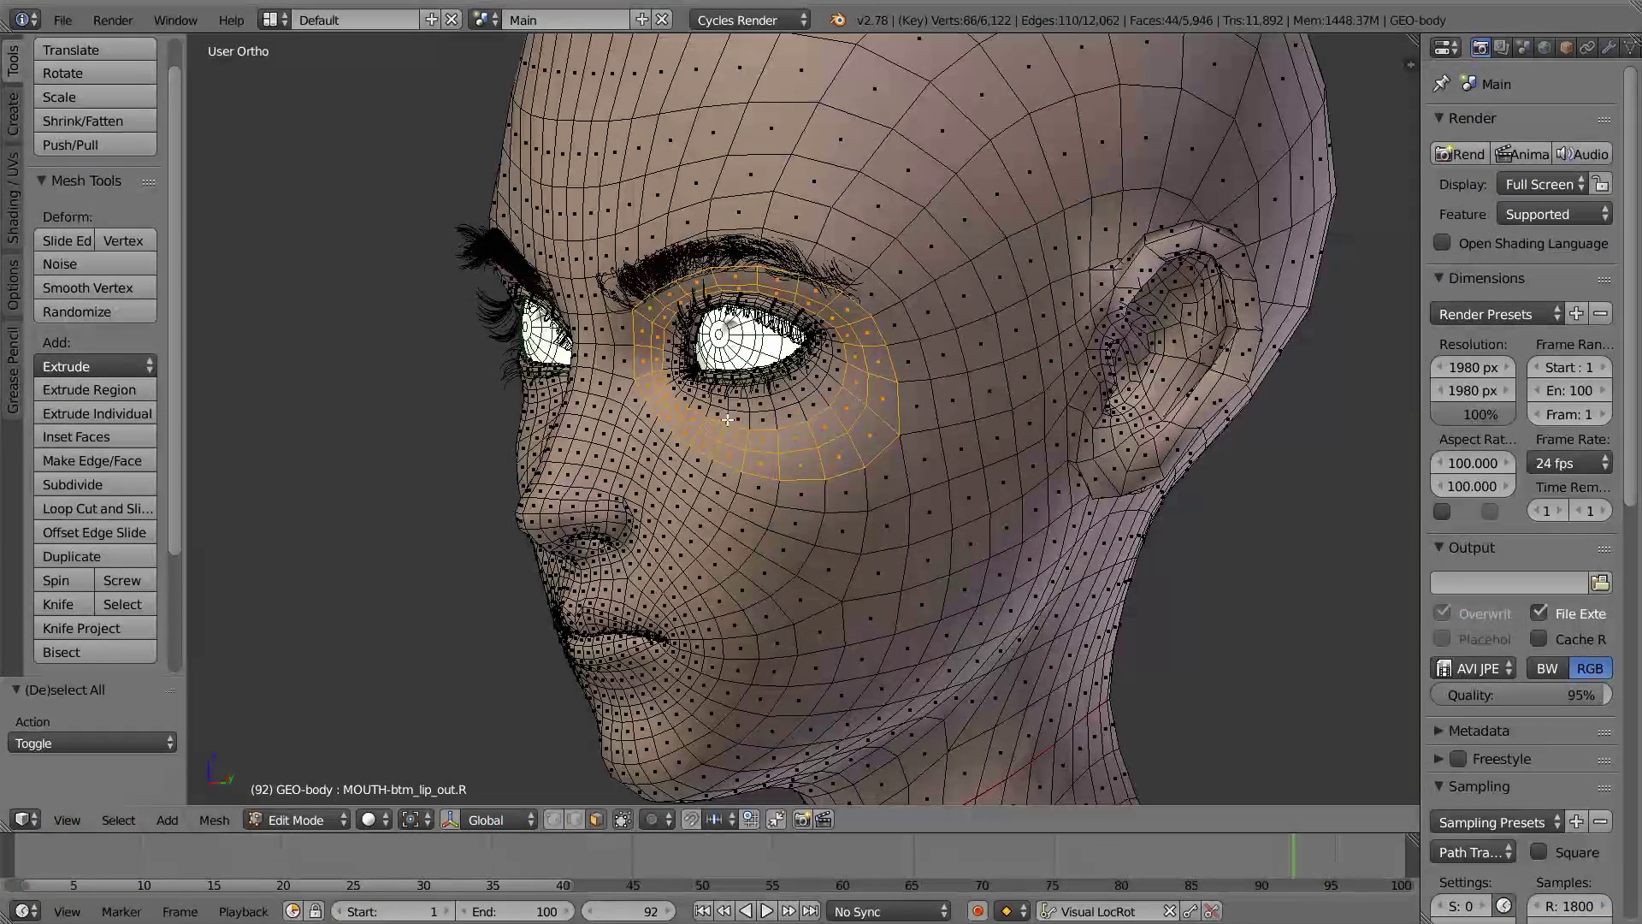
alt+click(729, 394)
key(ctrl+KP_Add)
key(ctrl+KP_Add)
scroll(729, 394, down, 4)
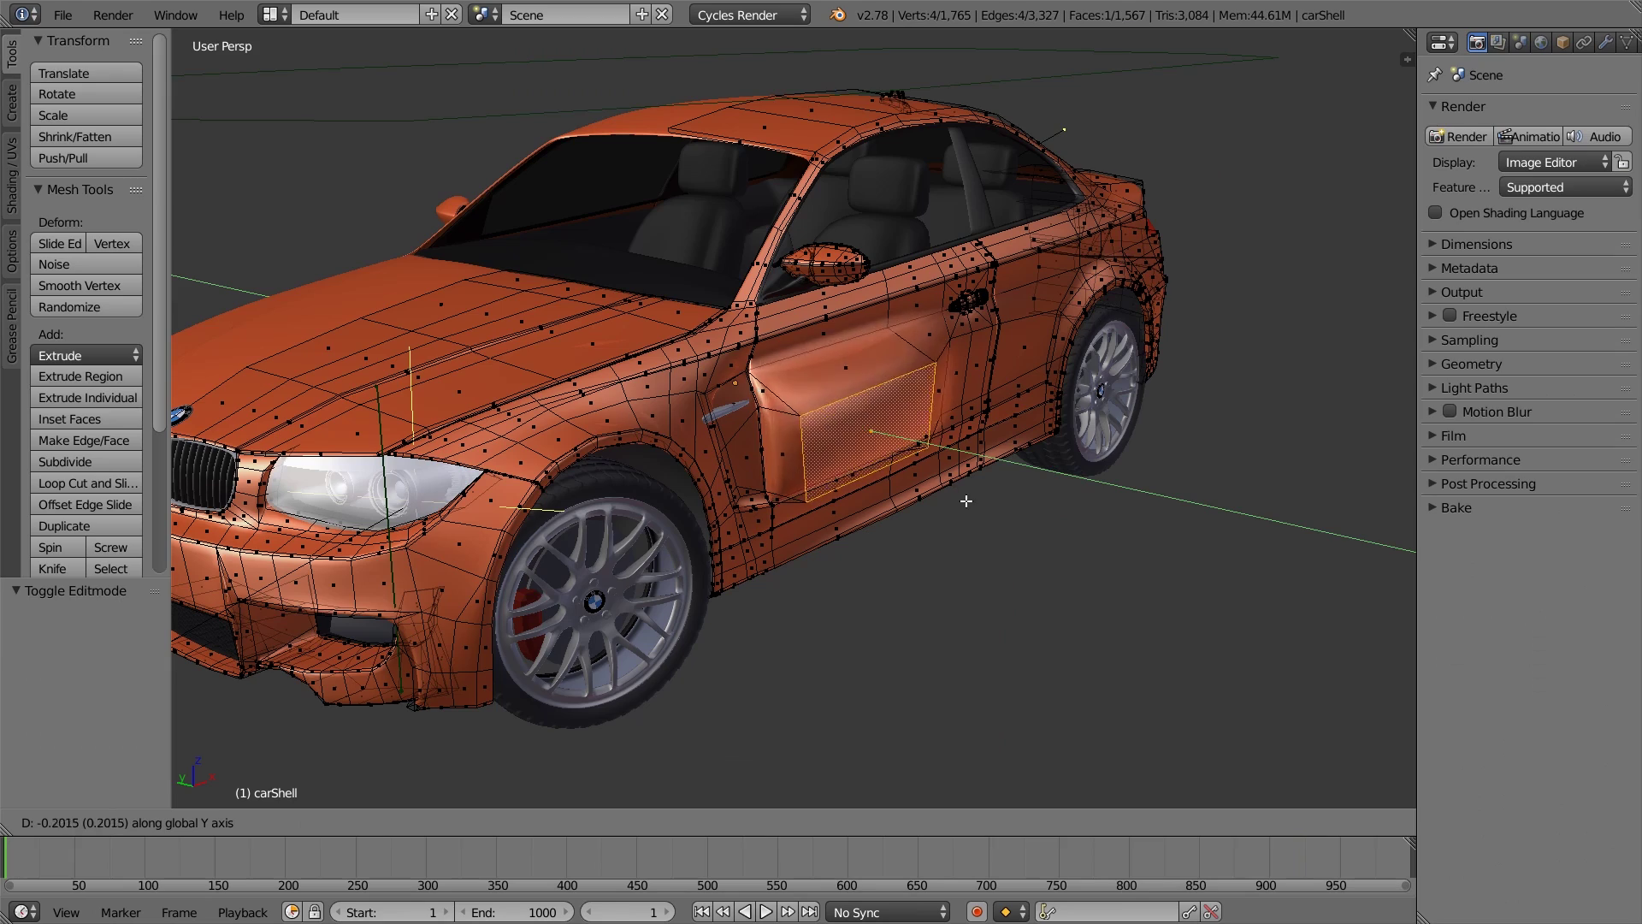
click(930, 489)
scroll(931, 489, down, 4)
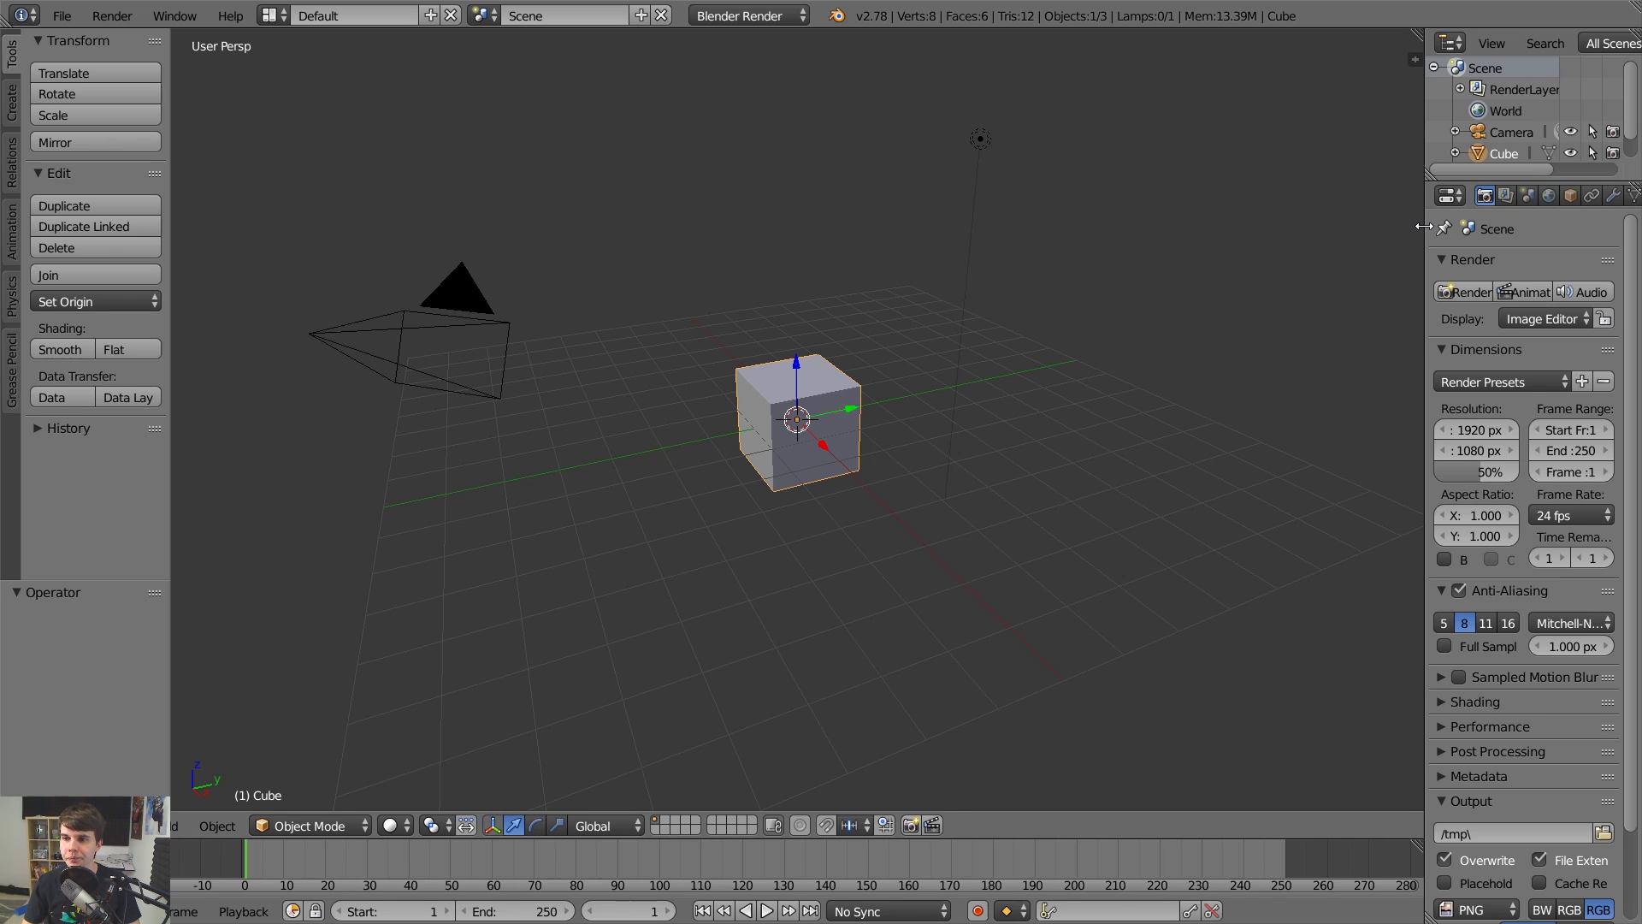
drag(1427, 234, 1292, 250)
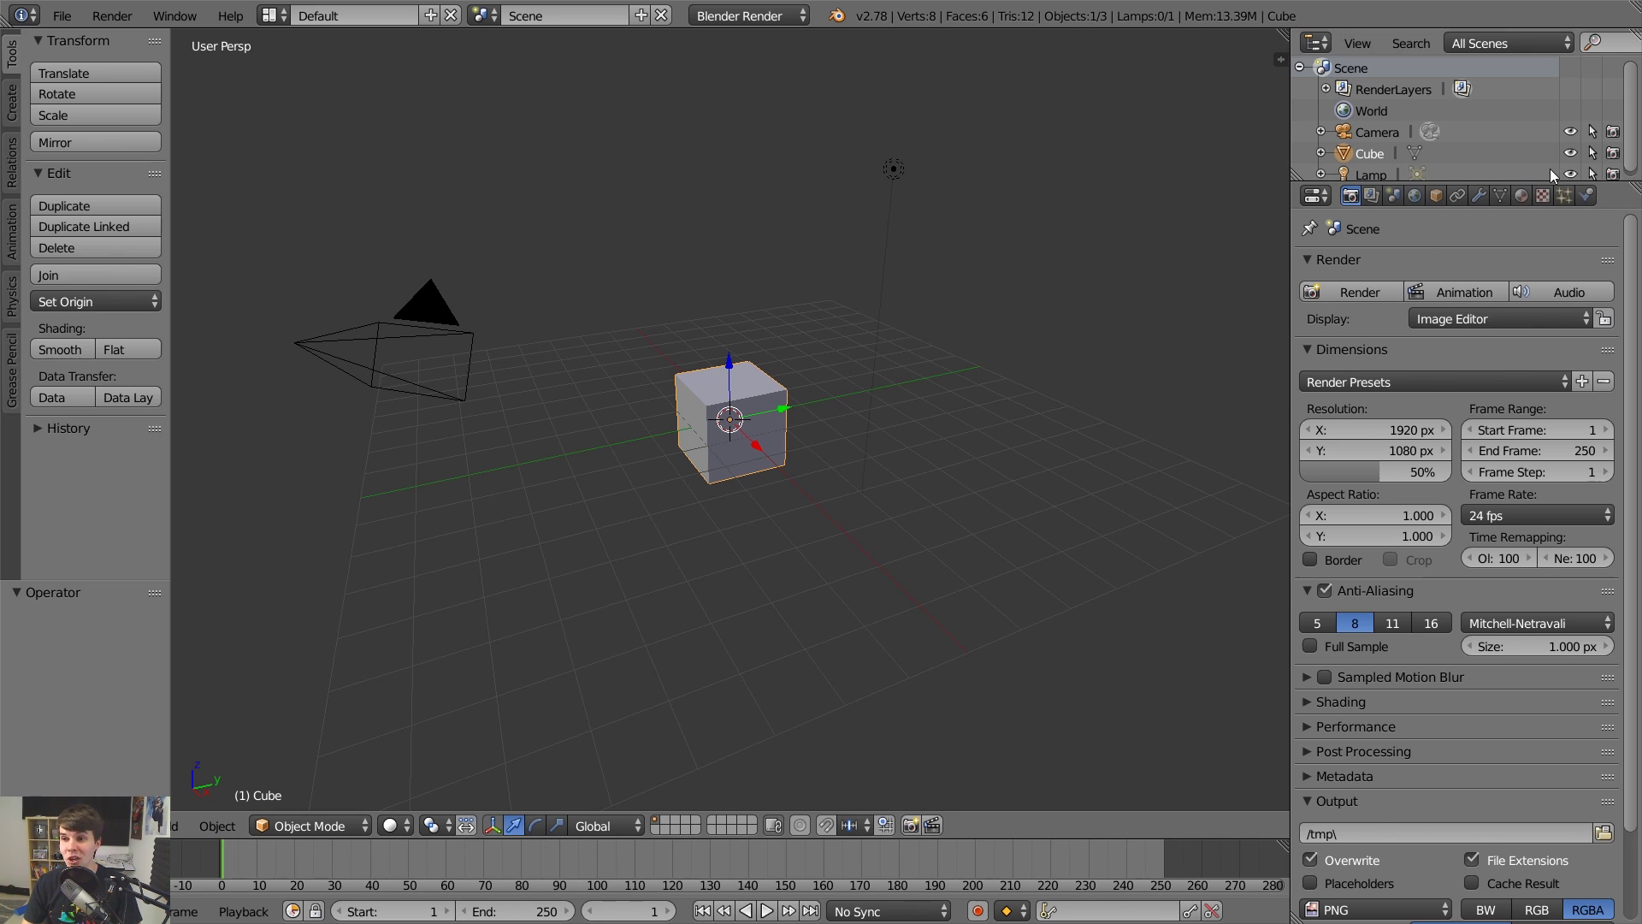
click(1521, 195)
click(1423, 597)
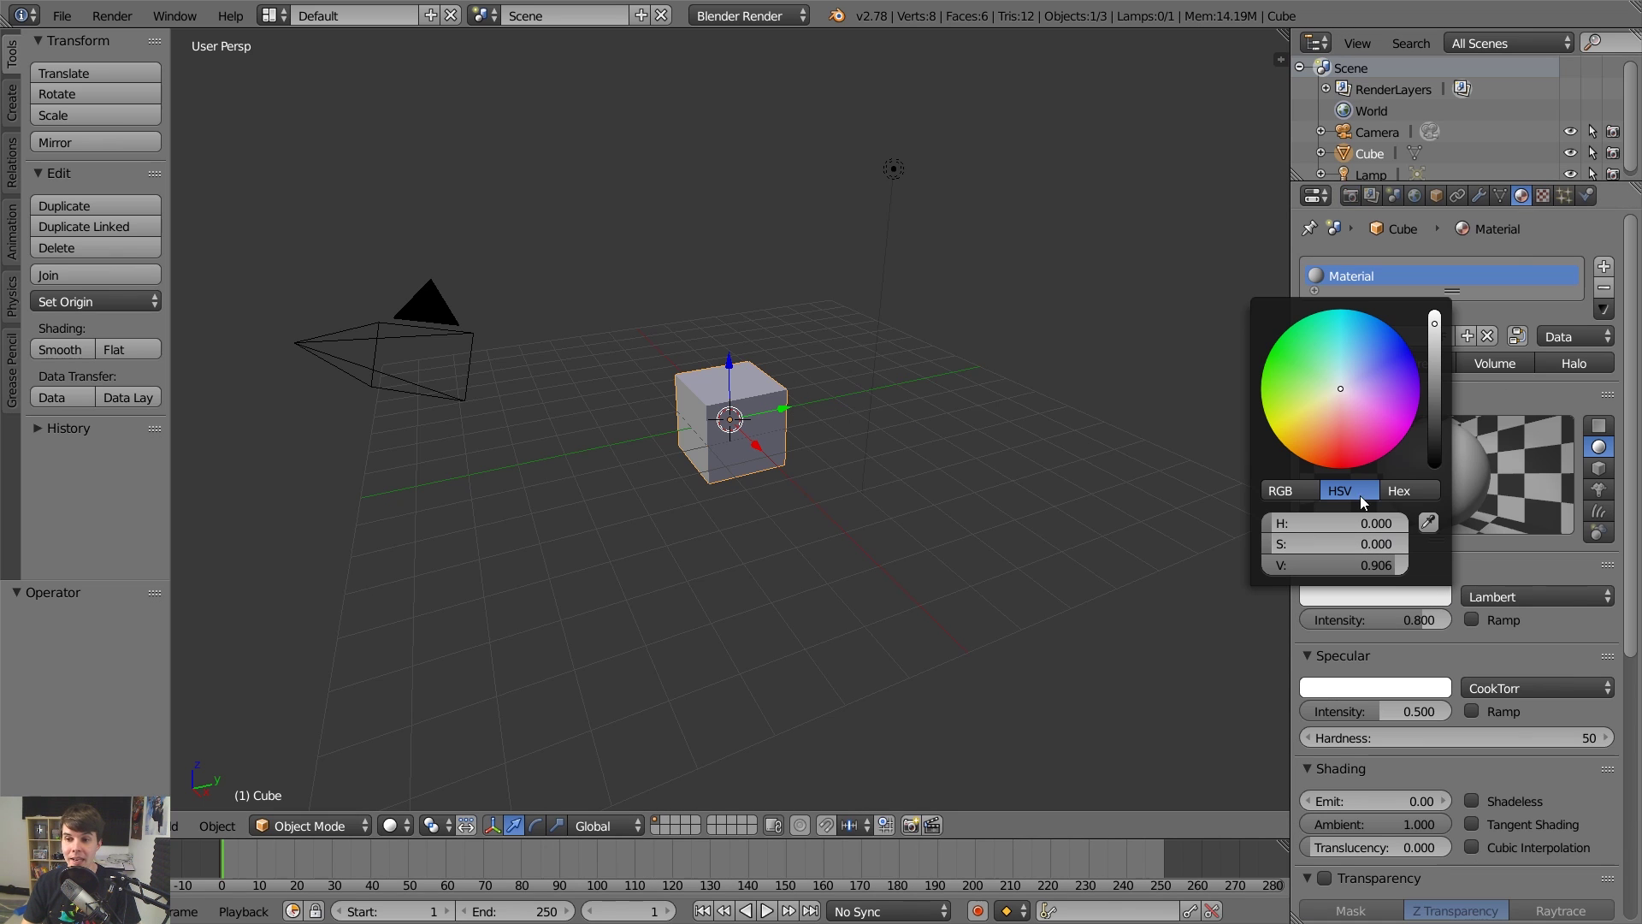
drag(1338, 424, 1310, 511)
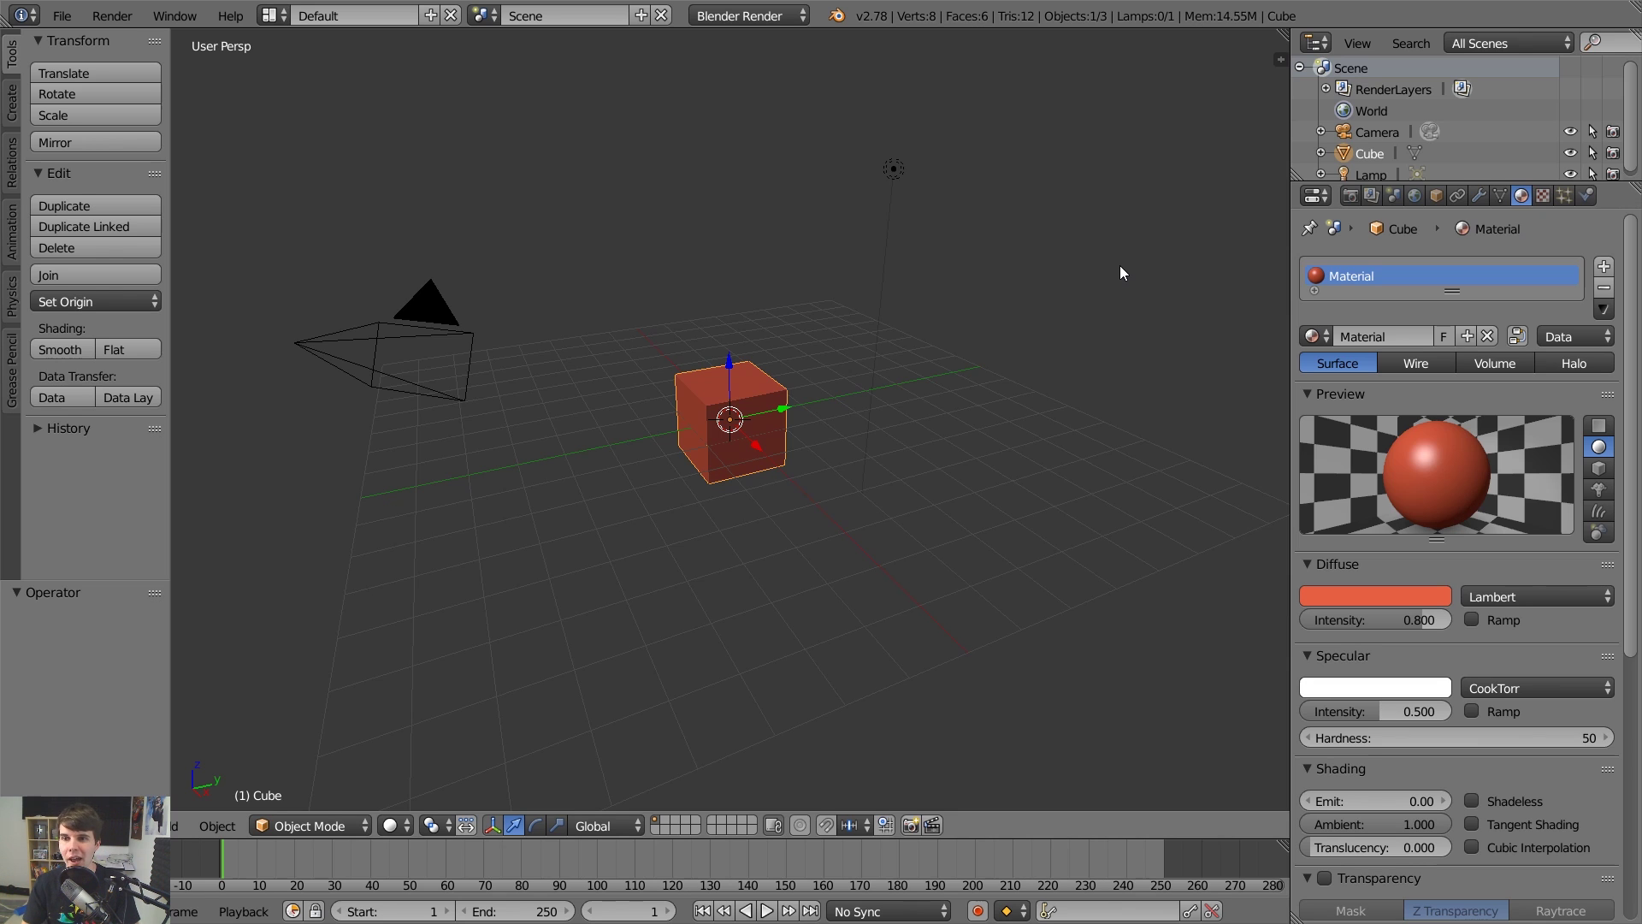
click(62, 16)
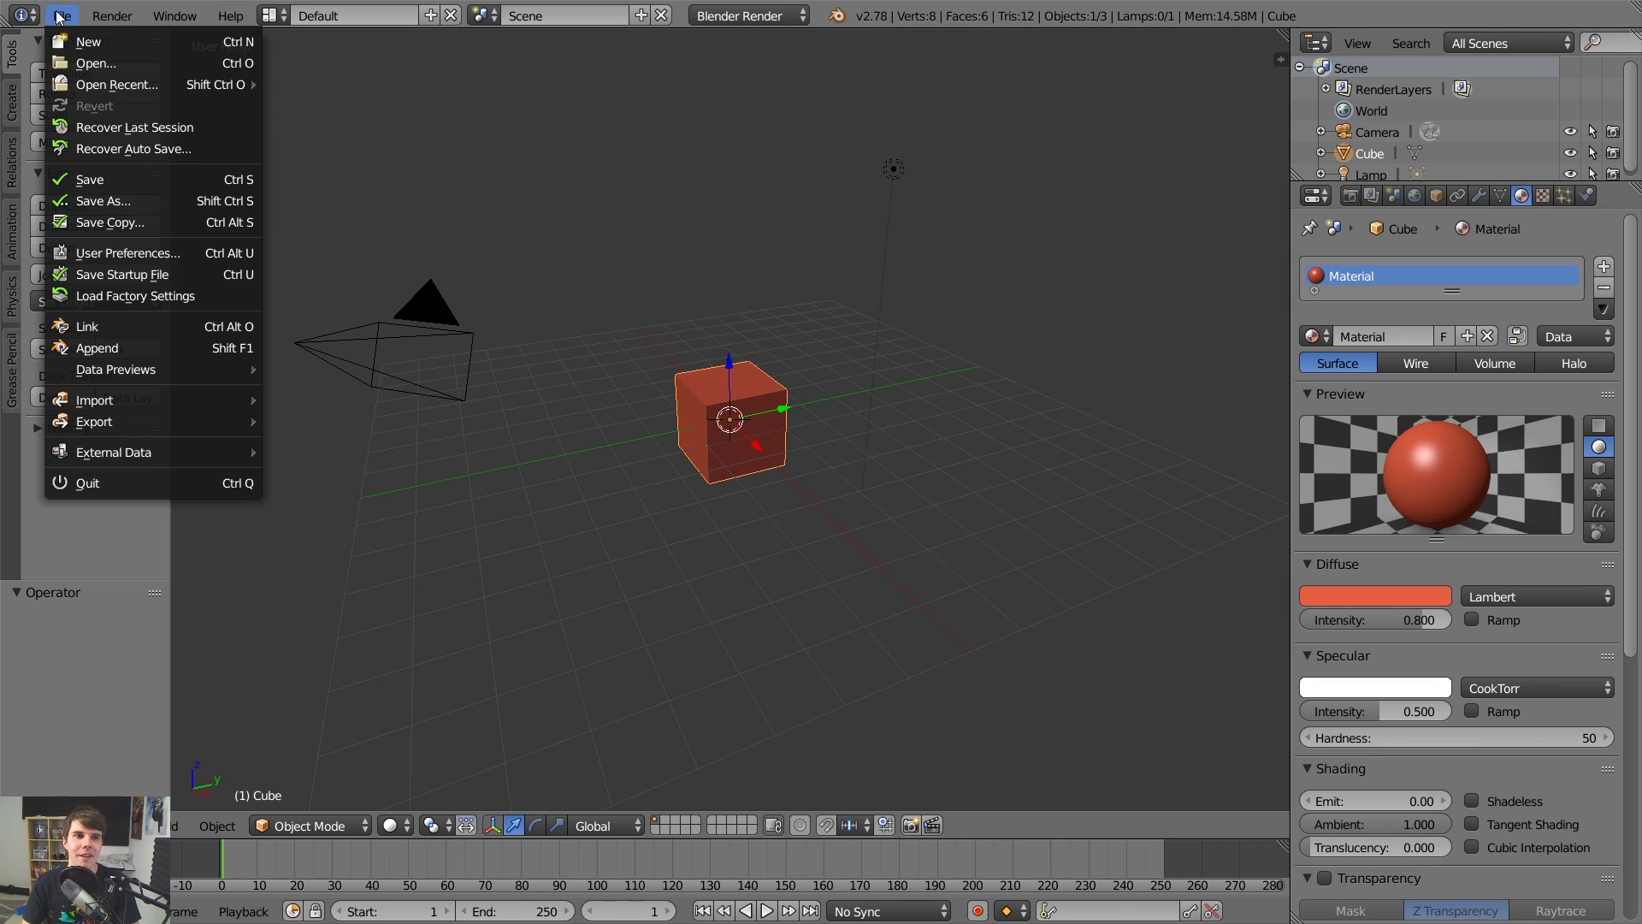
click(75, 37)
click(84, 56)
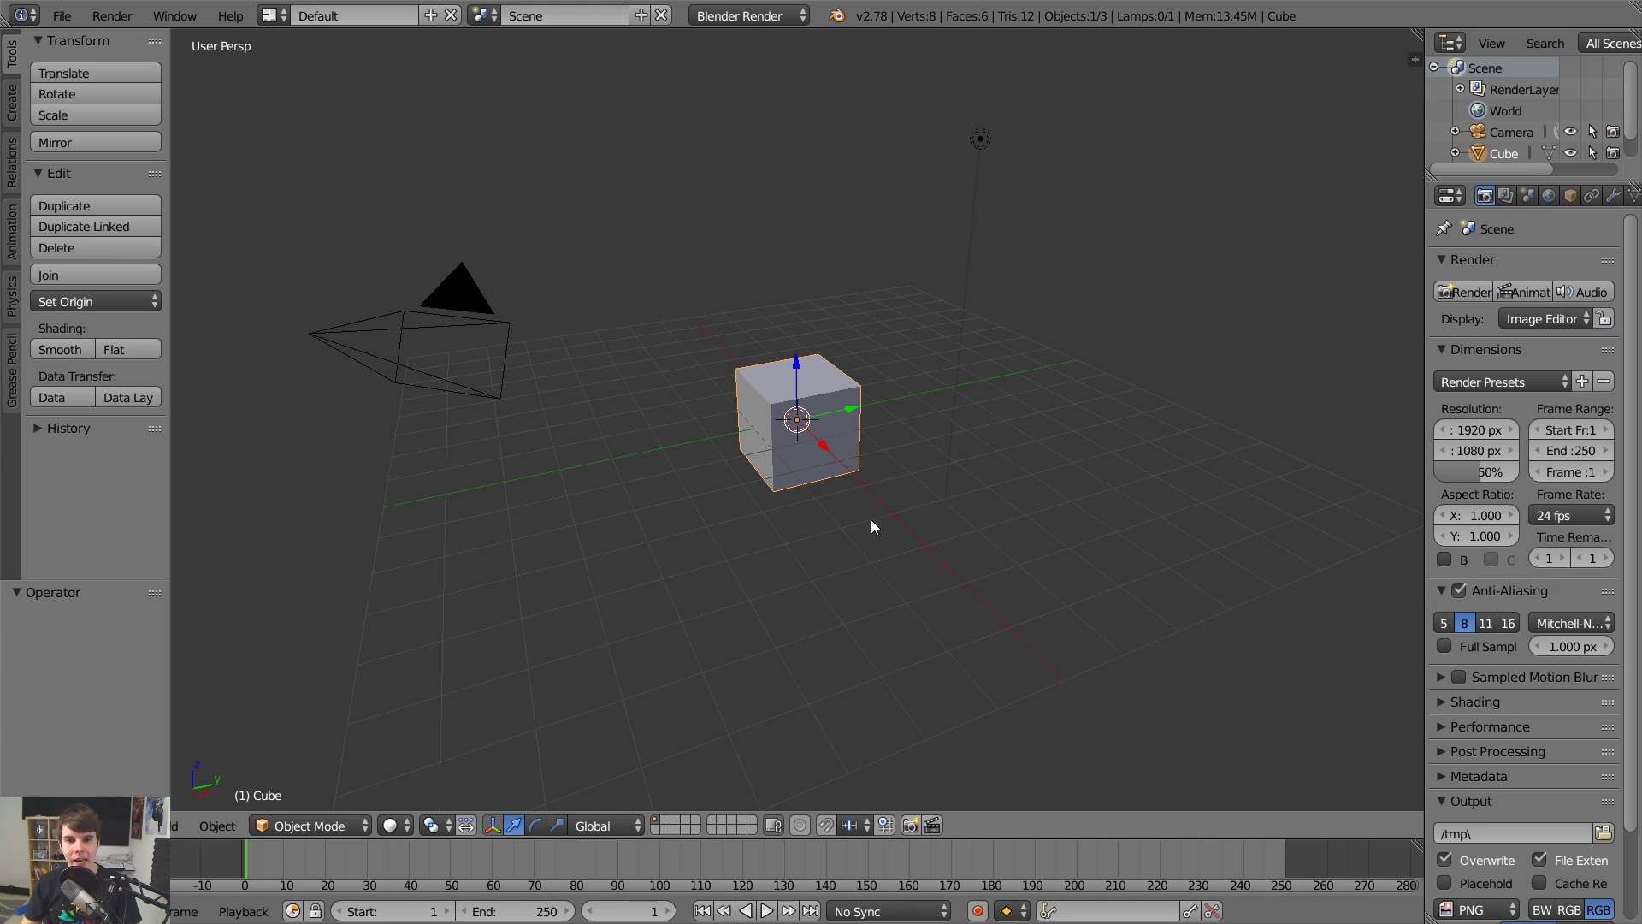
Orbit around the cube to a high overhead angle, then snap to top view.
middle_drag(870, 520, 836, 519)
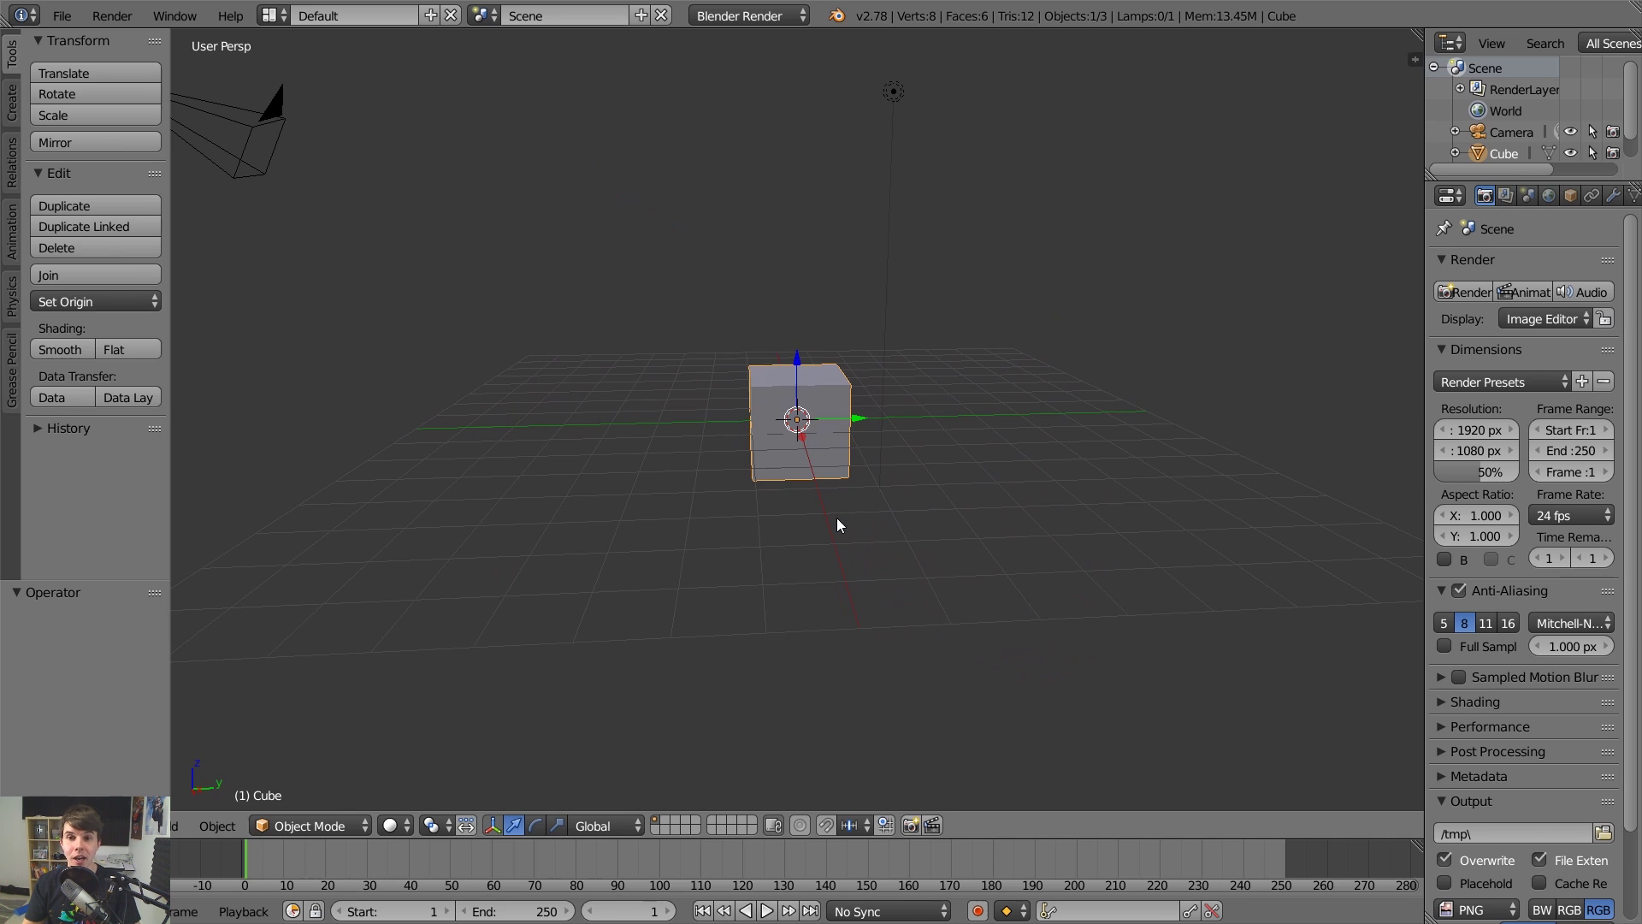
middle_drag(836, 518, 1125, 403)
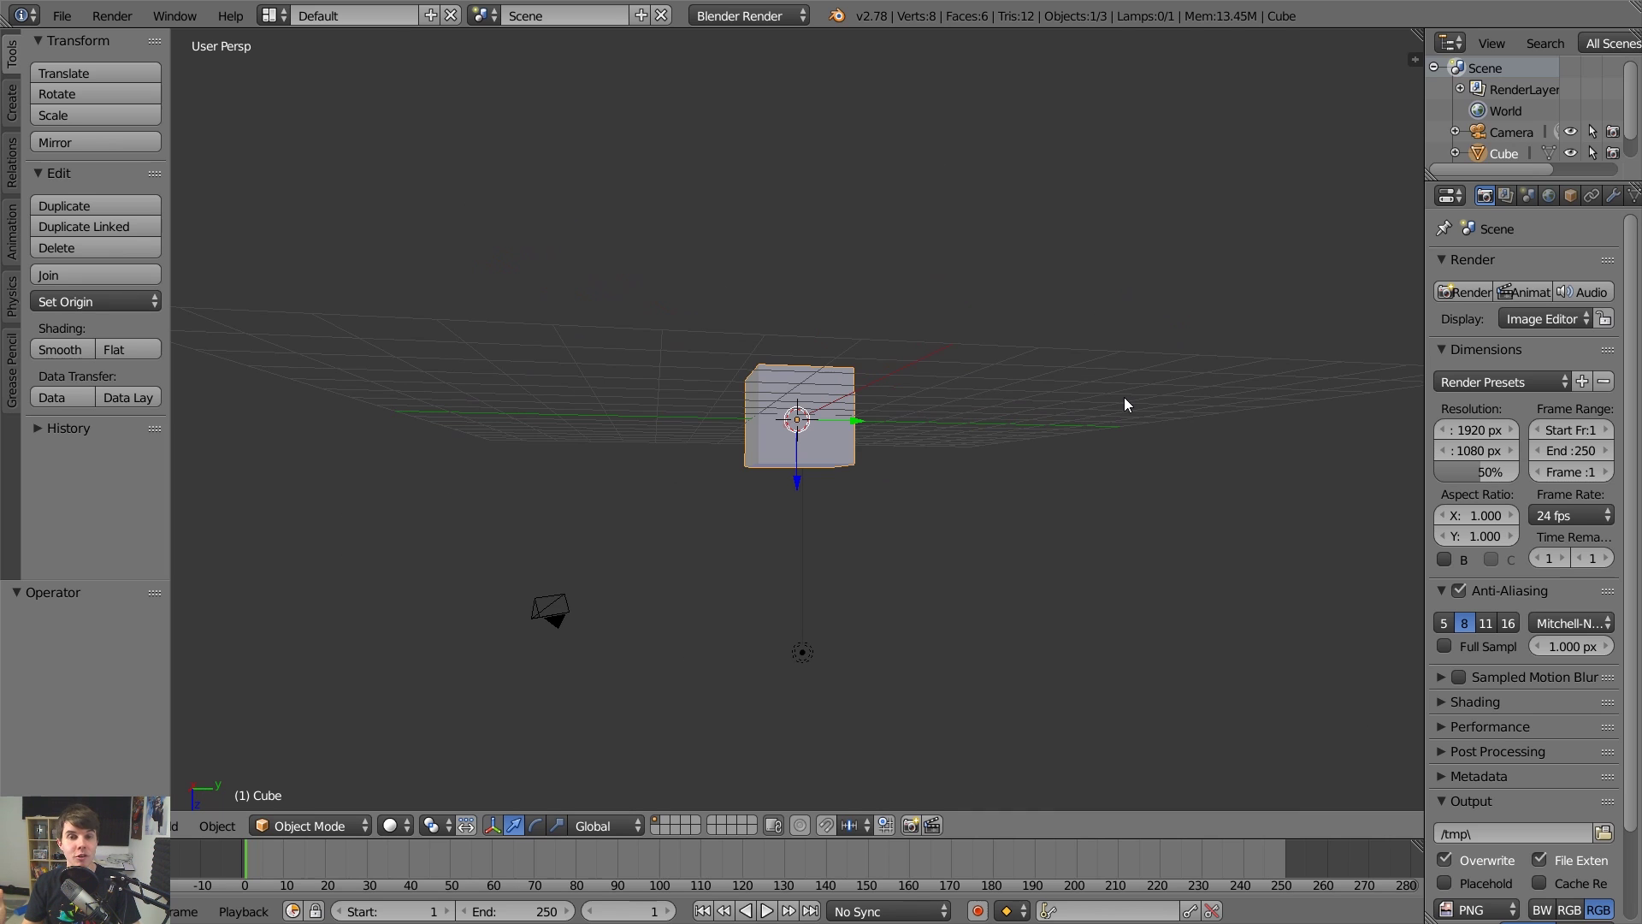
middle_drag(1052, 382, 921, 444)
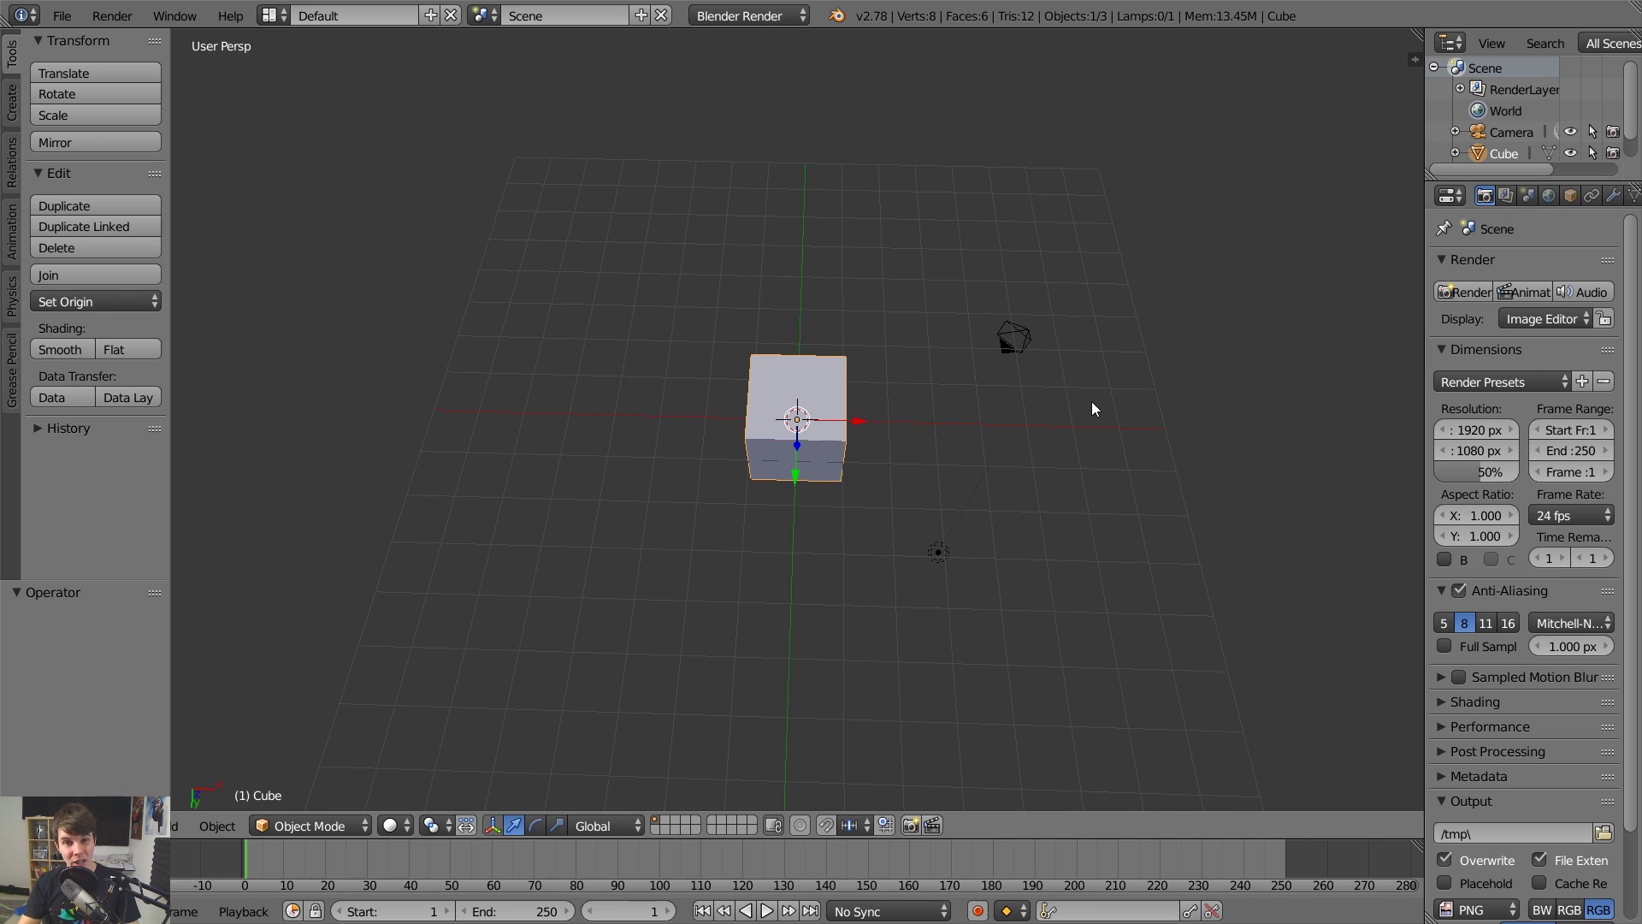
key(KP_7)
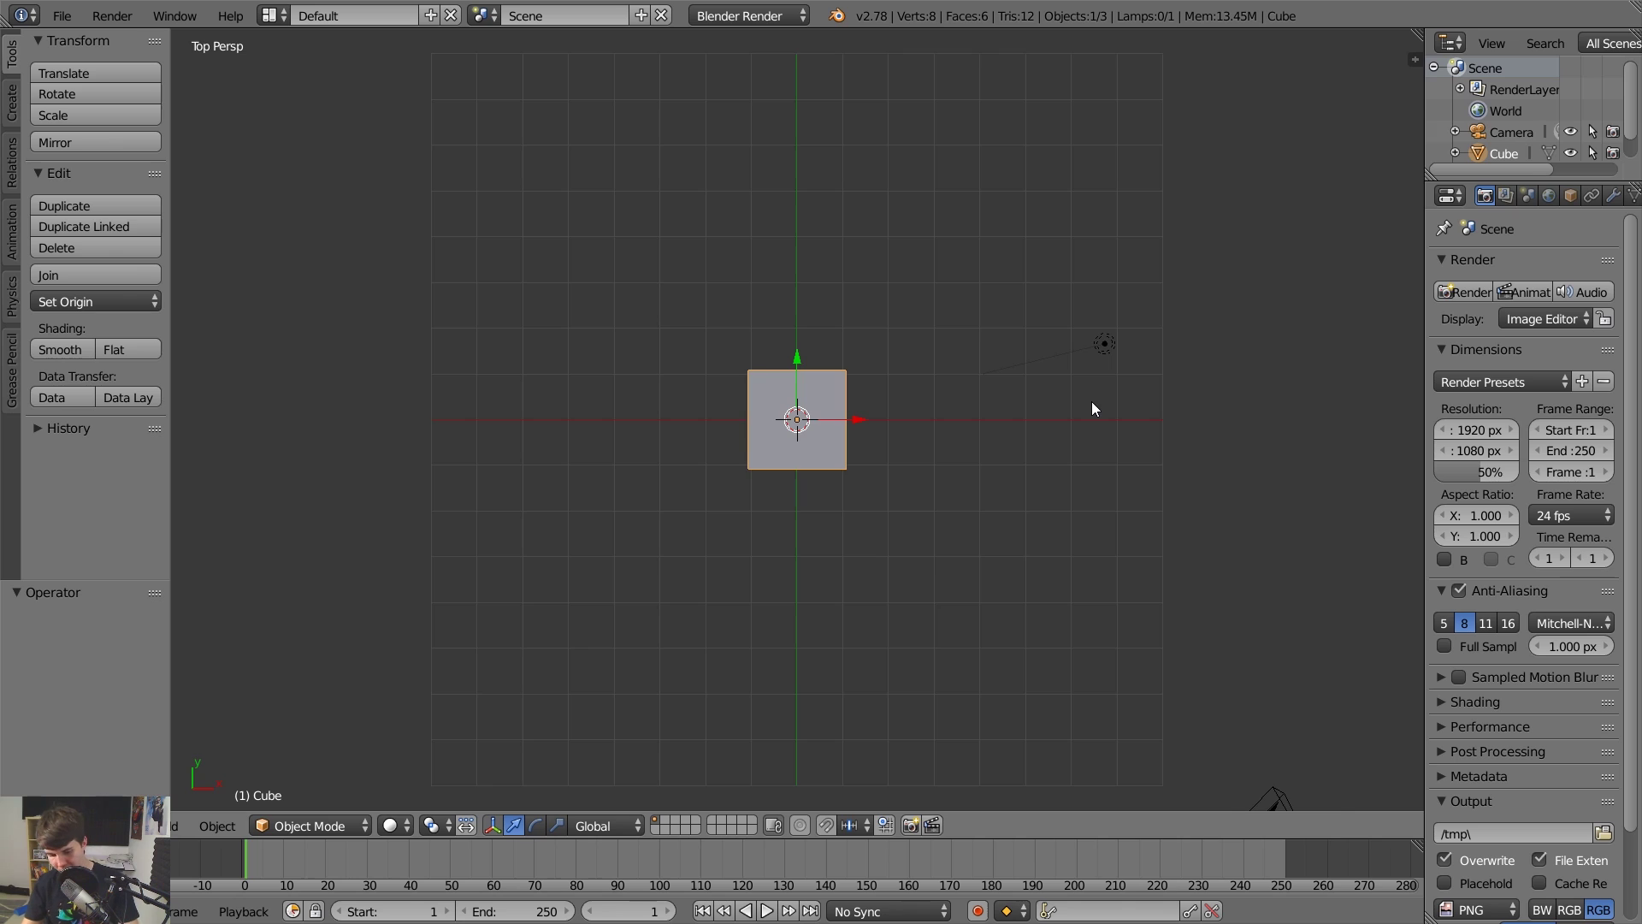
Toggle the properties sidebar and cycle top, front and right views, ending on the right view.
key(n)
key(n)
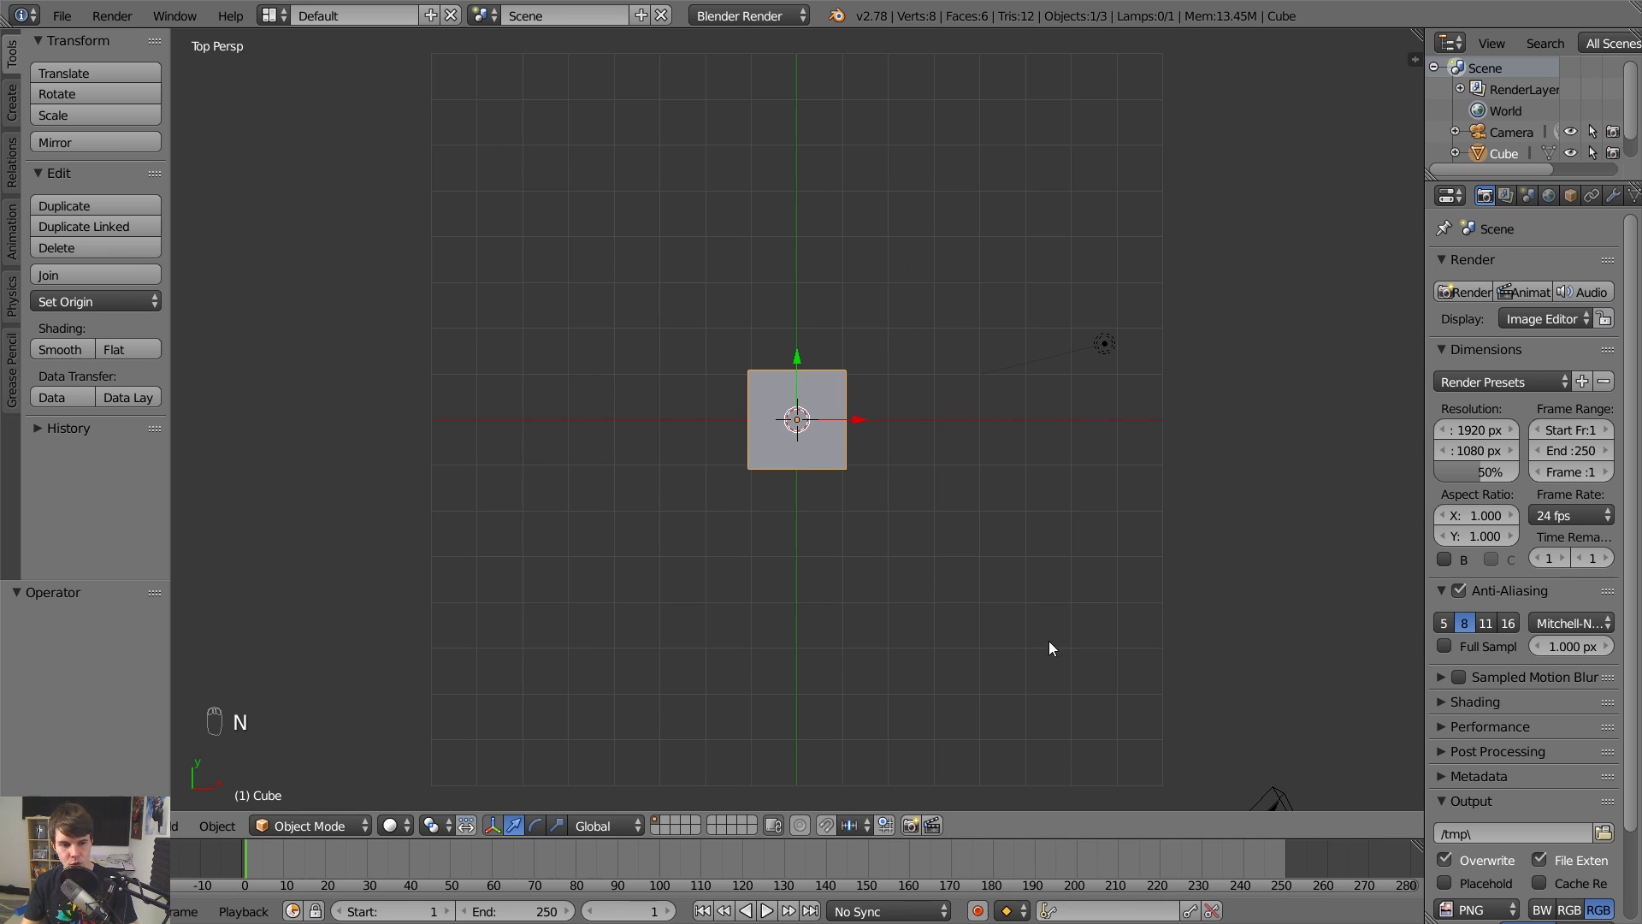
key(KP_7)
key(KP_8)
key(KP_7)
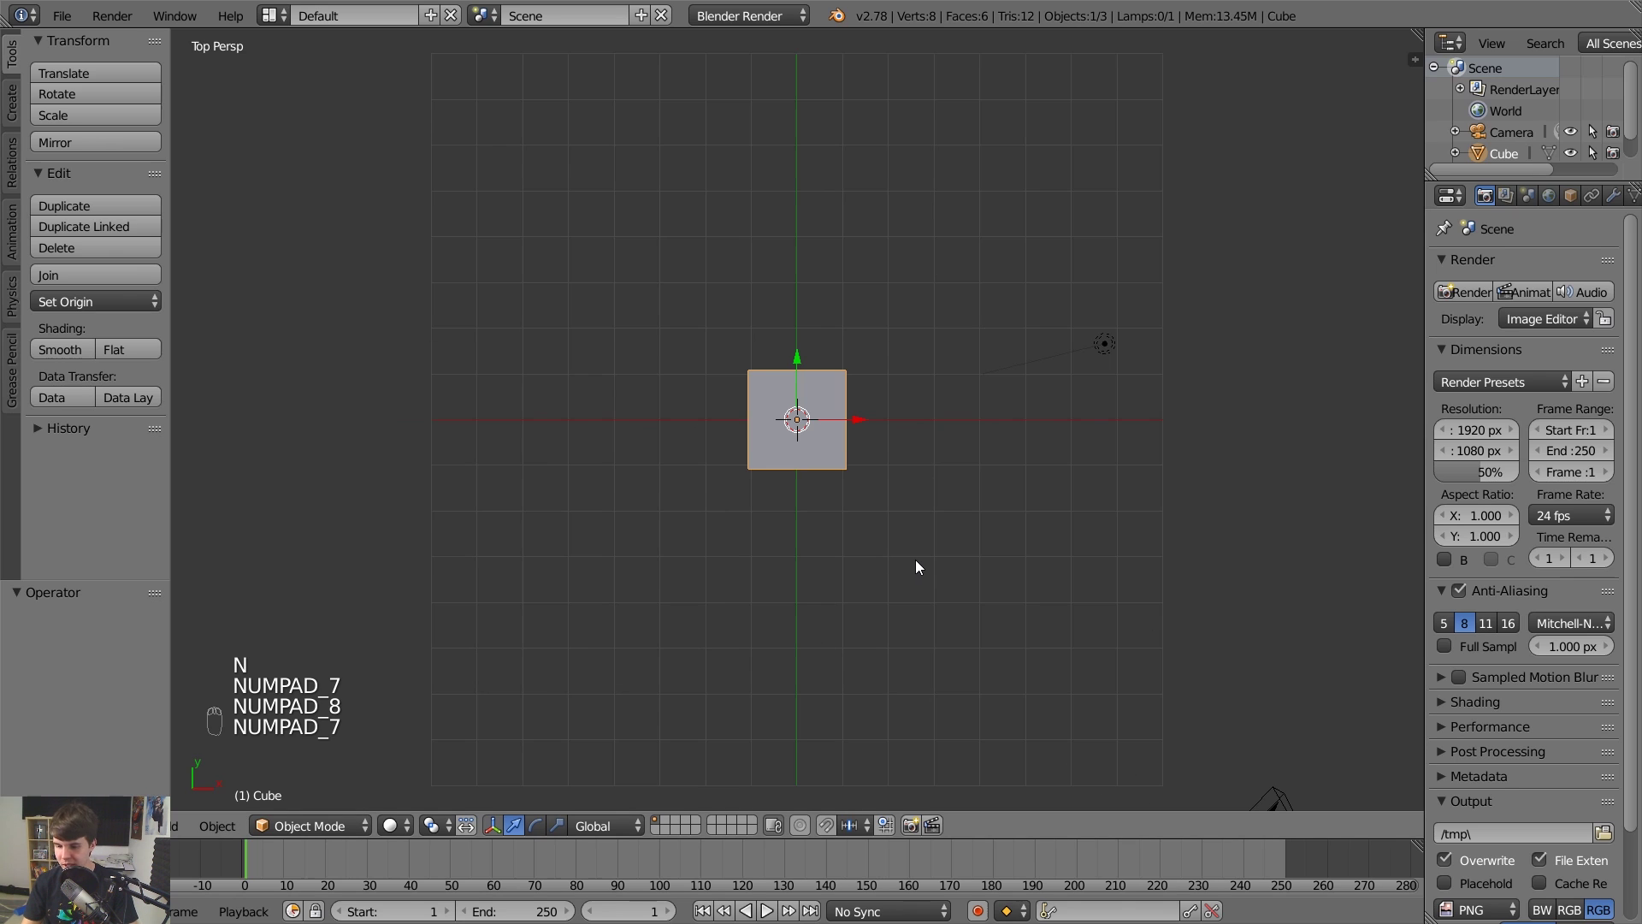
key(KP_7)
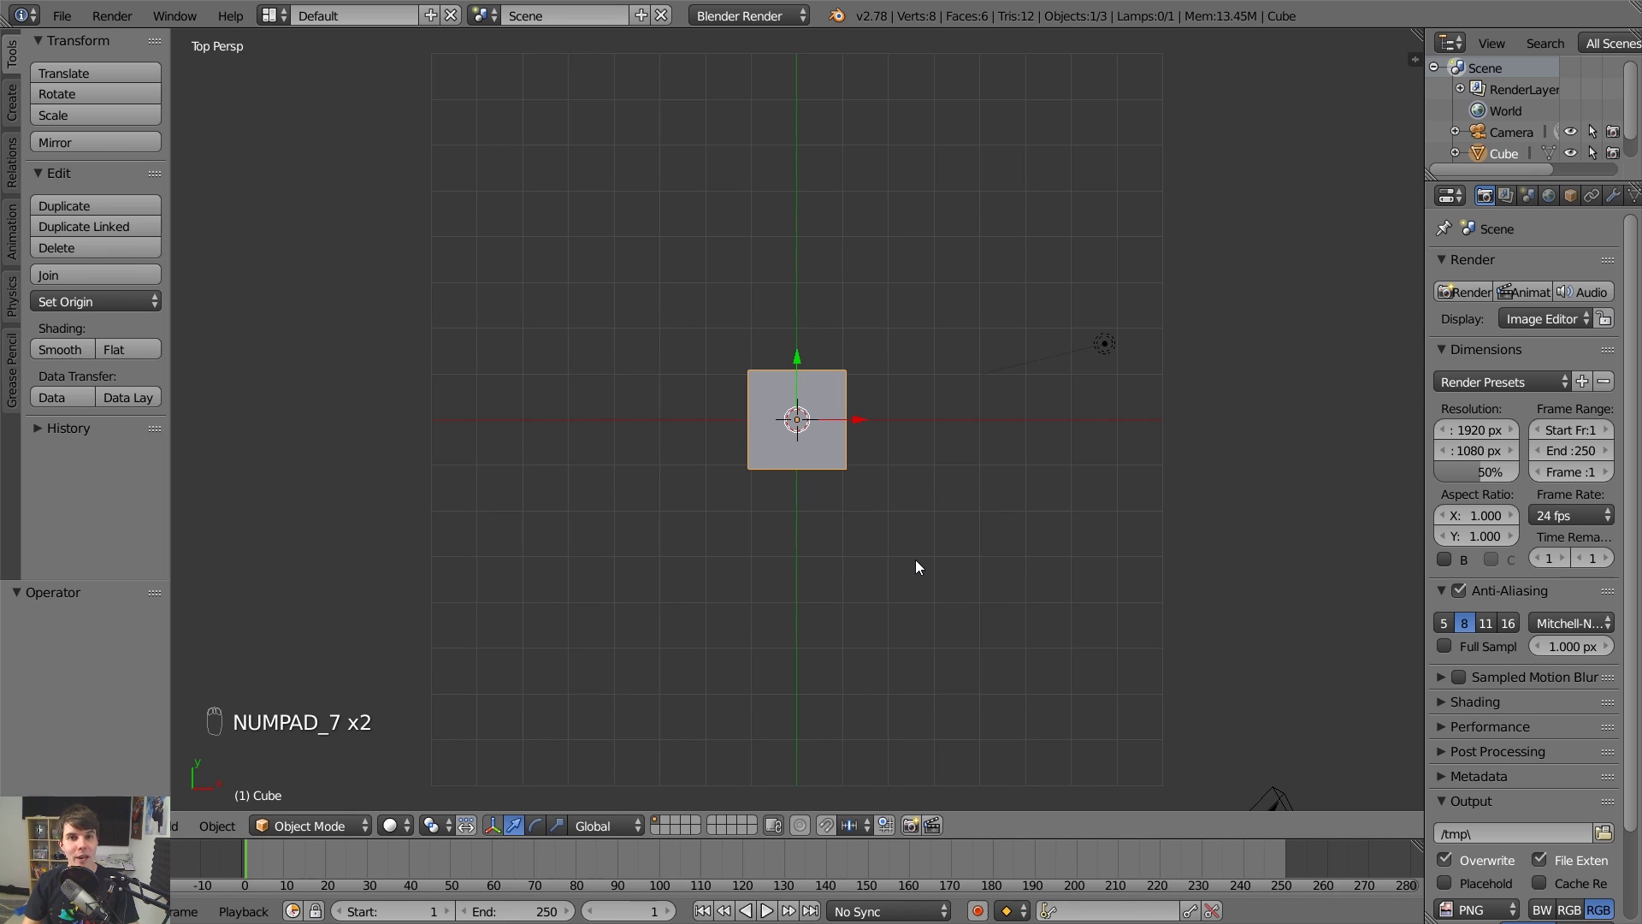
key(KP_1)
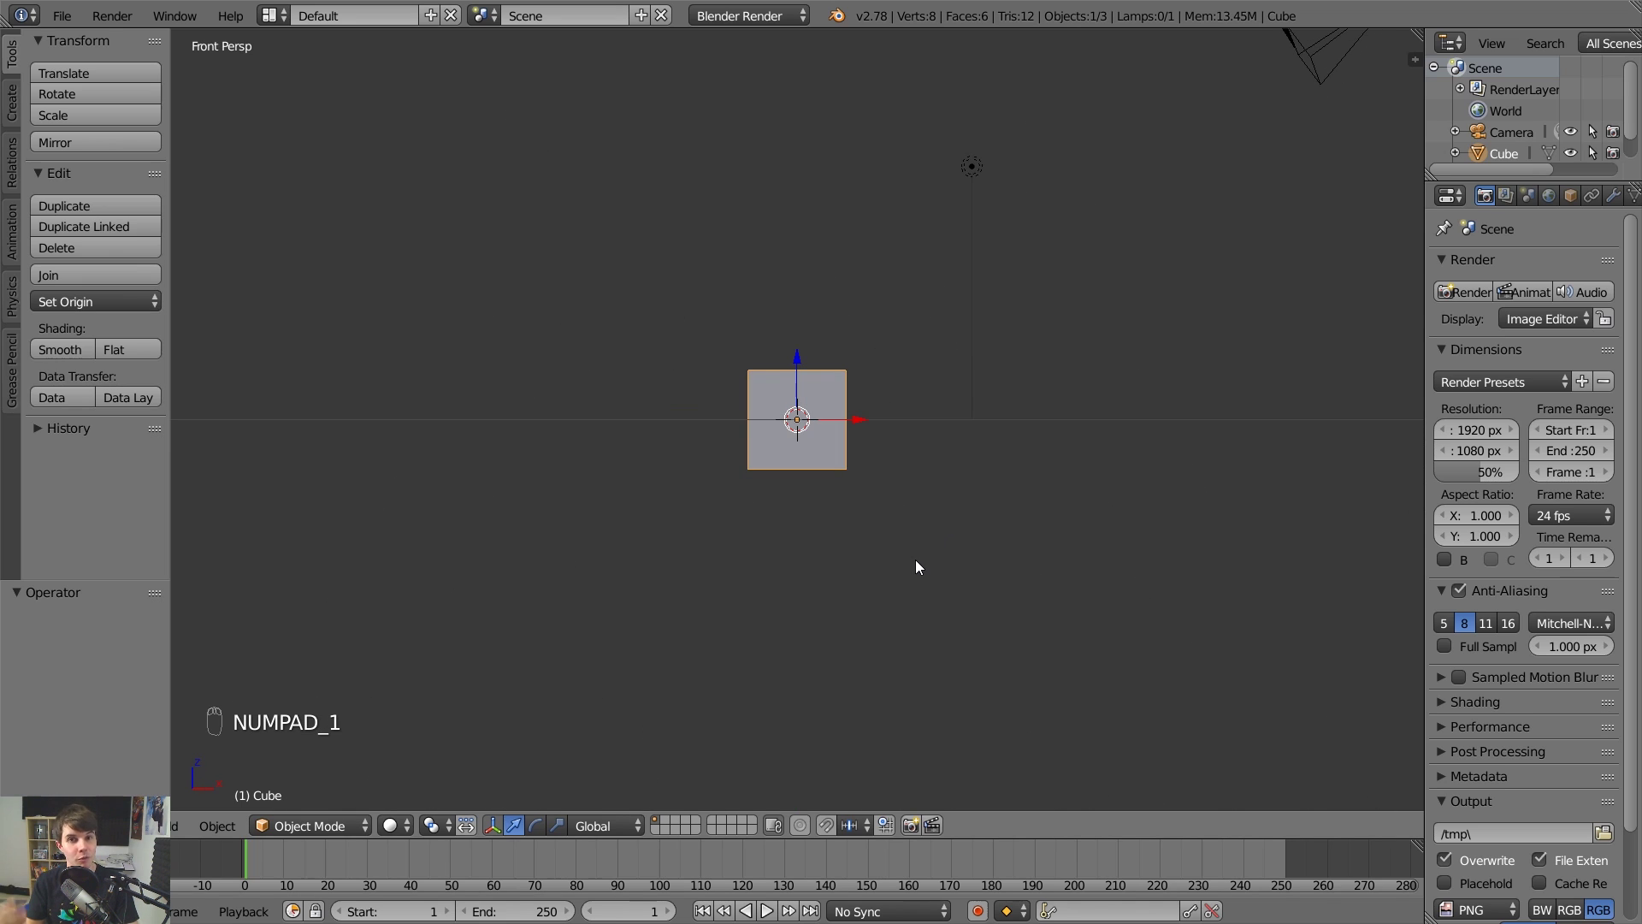
key(KP_3)
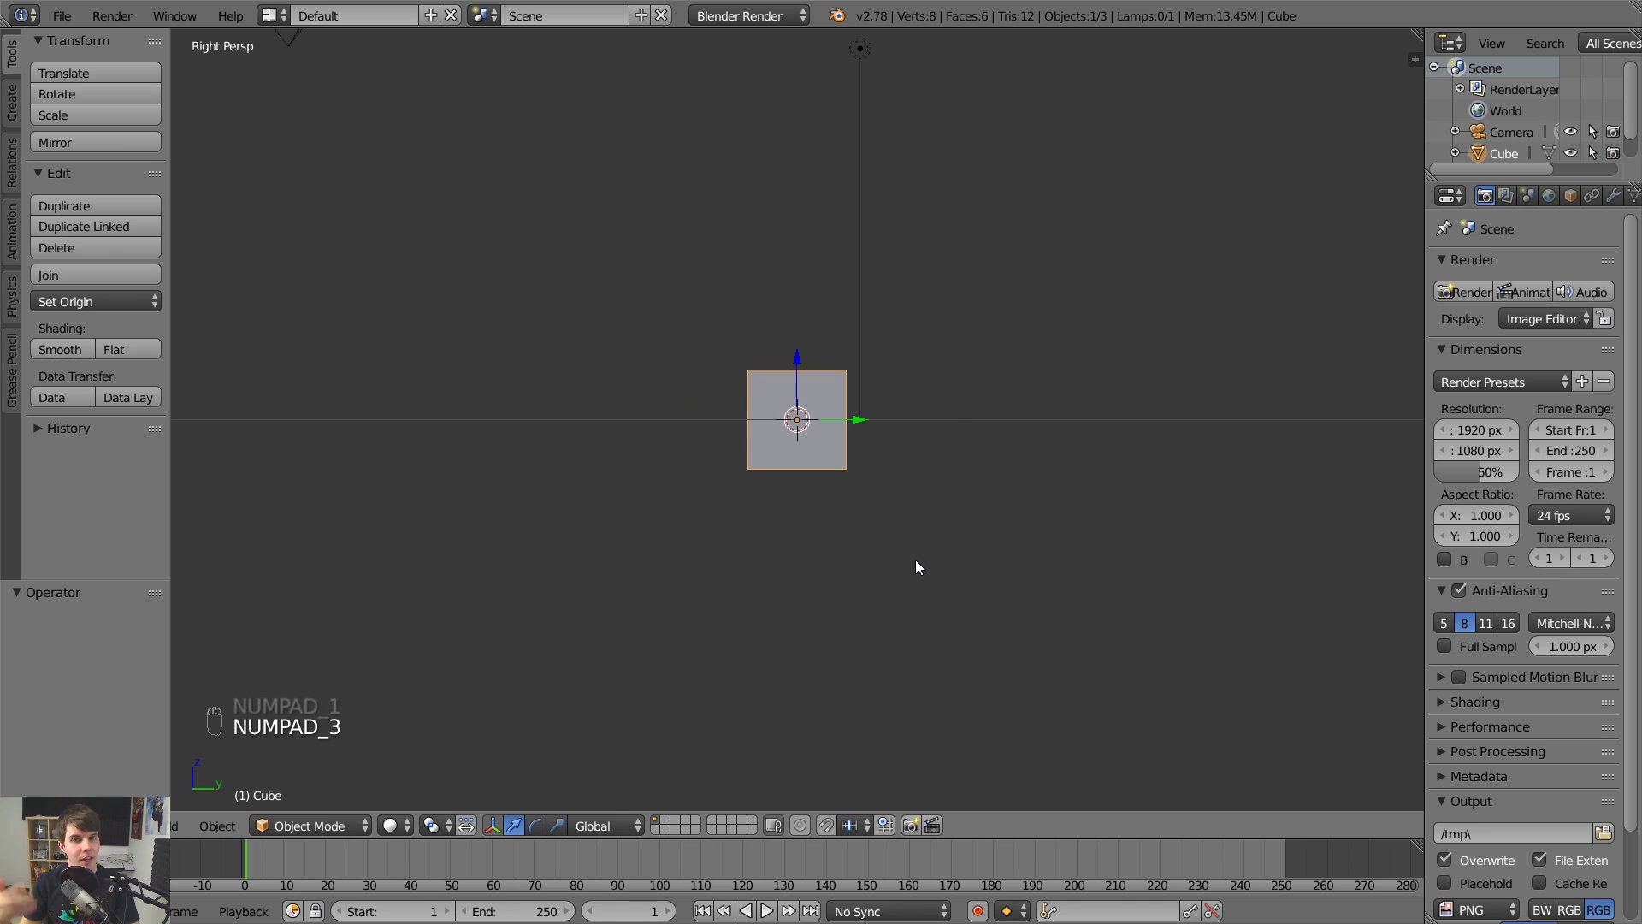
key(KP_7)
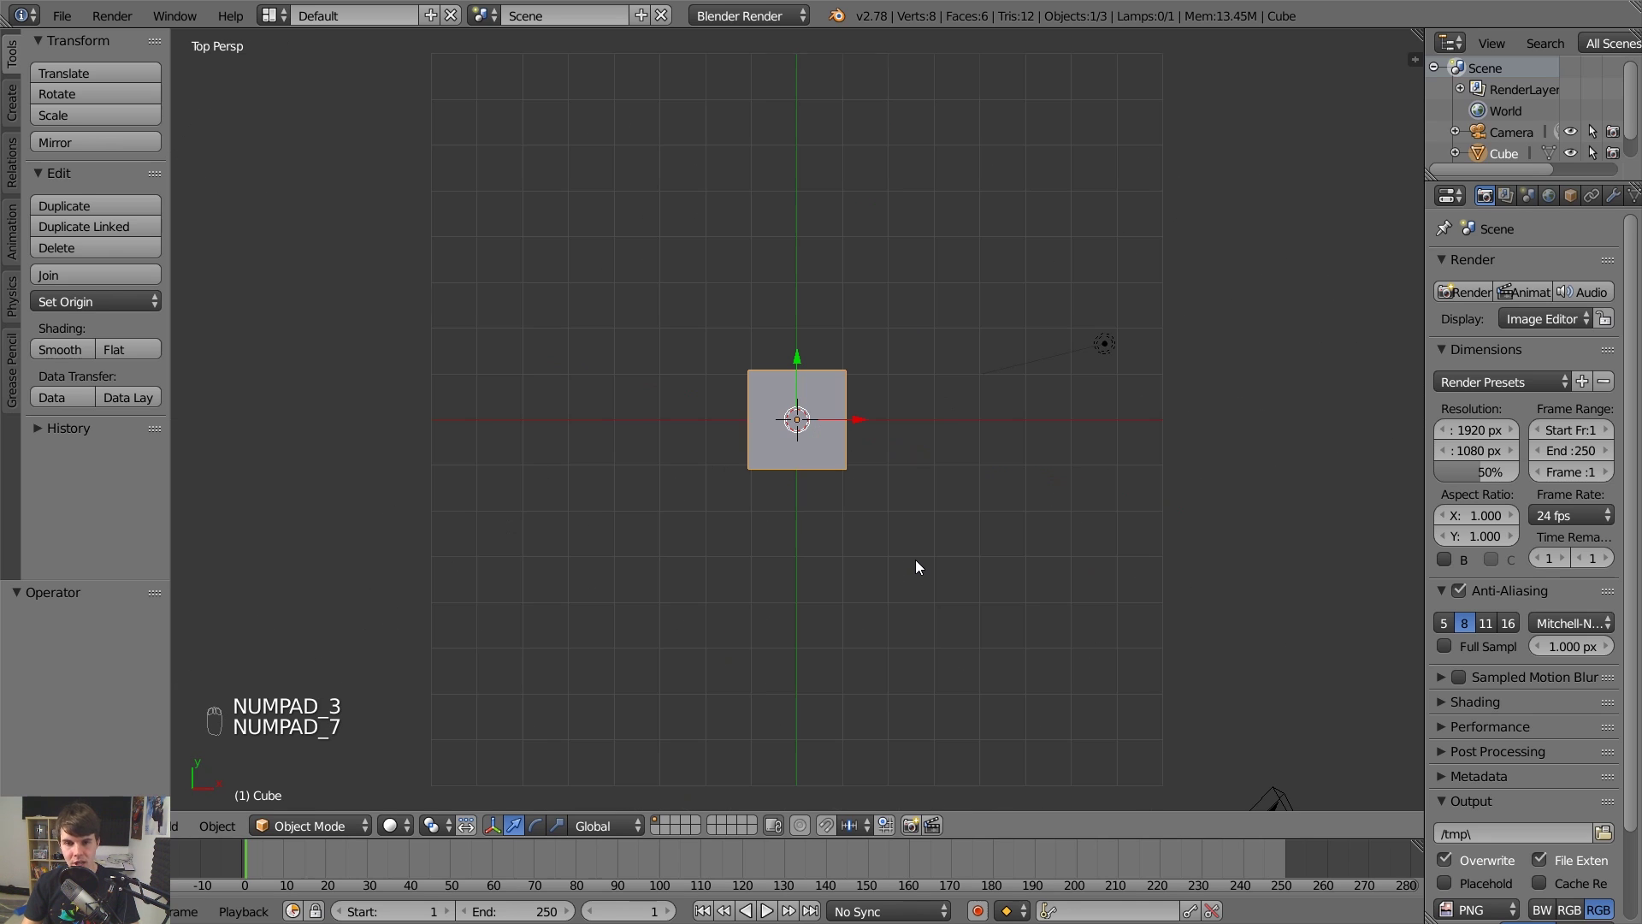
key(KP_1)
key(KP_3)
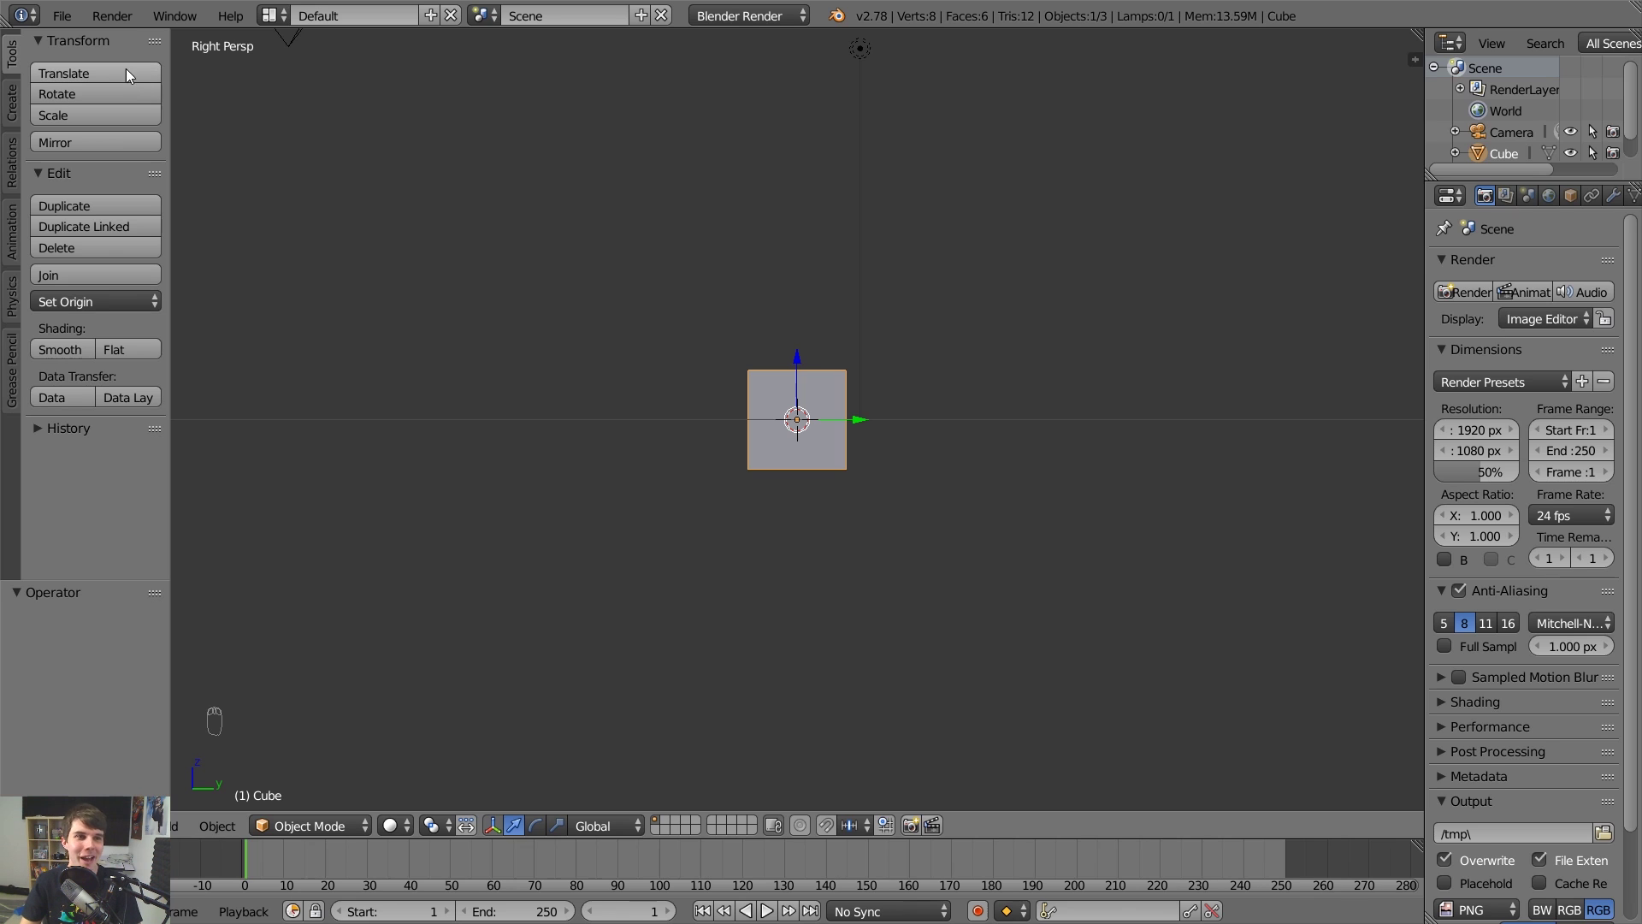
Enable Emulate Numpad, set Select With to Right, leave 3-button emulation off, and save preferences.
click(68, 21)
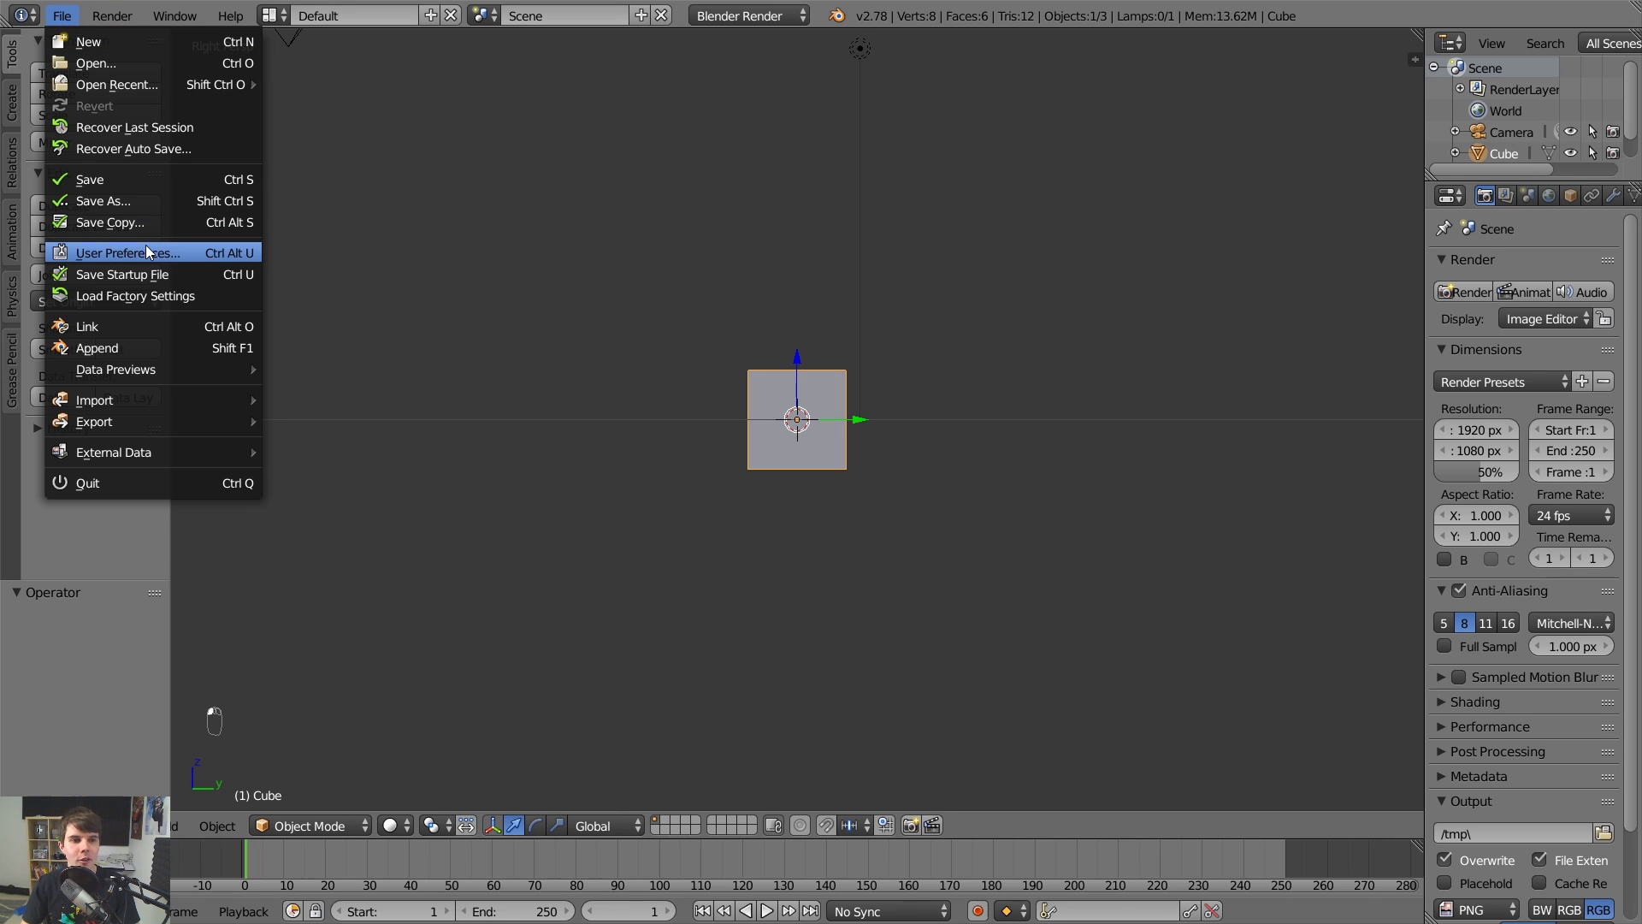
click(145, 246)
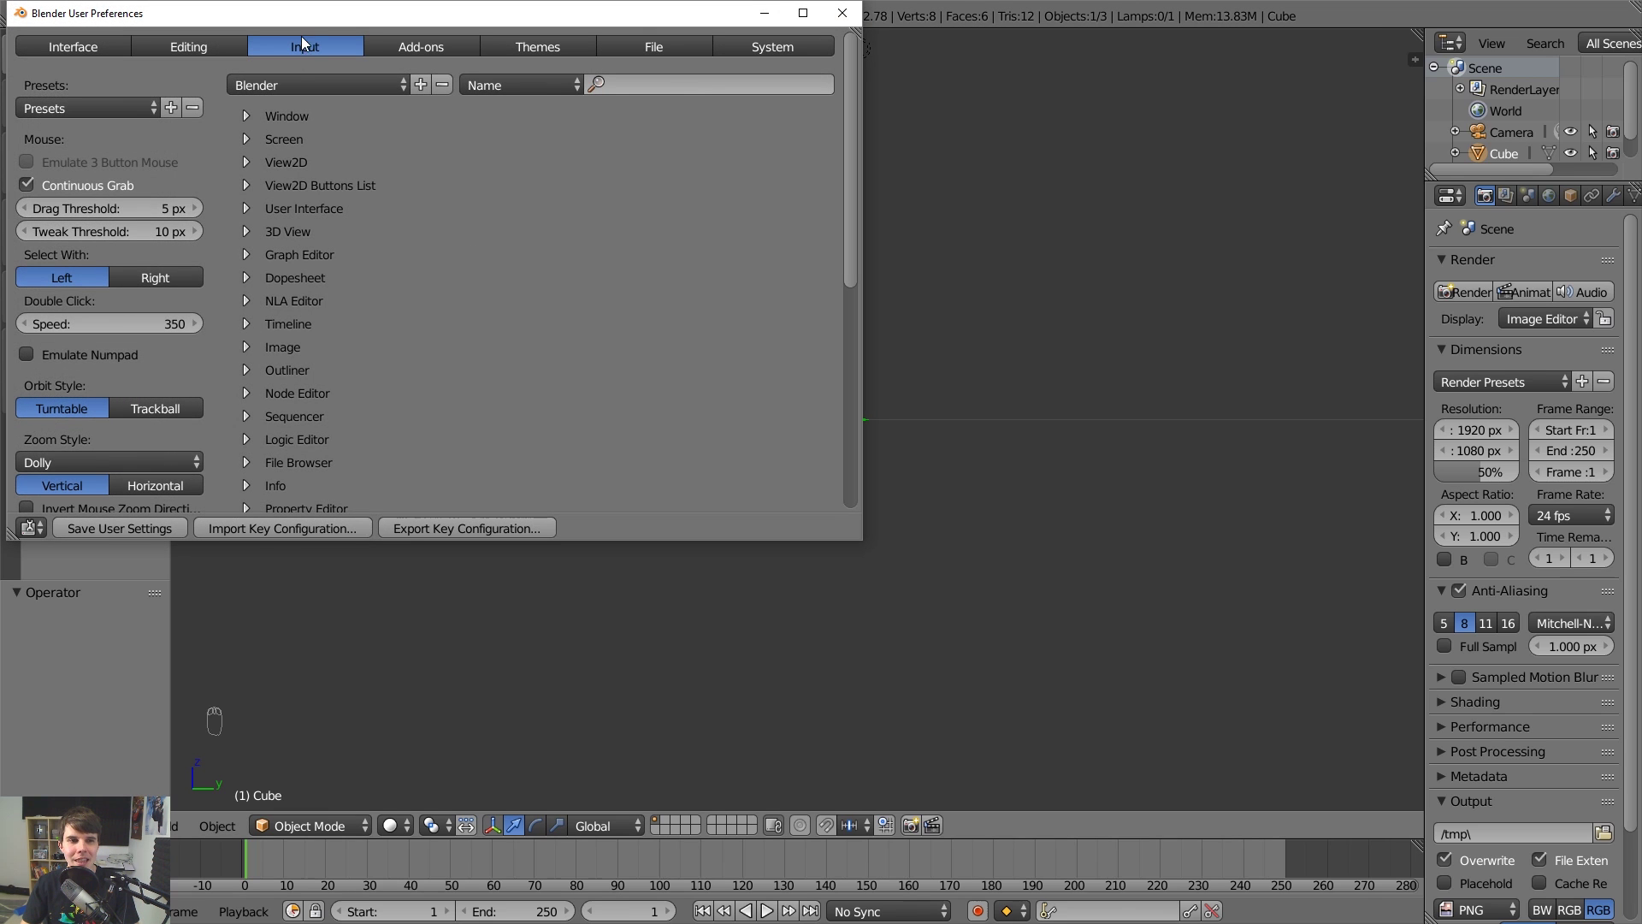
click(66, 356)
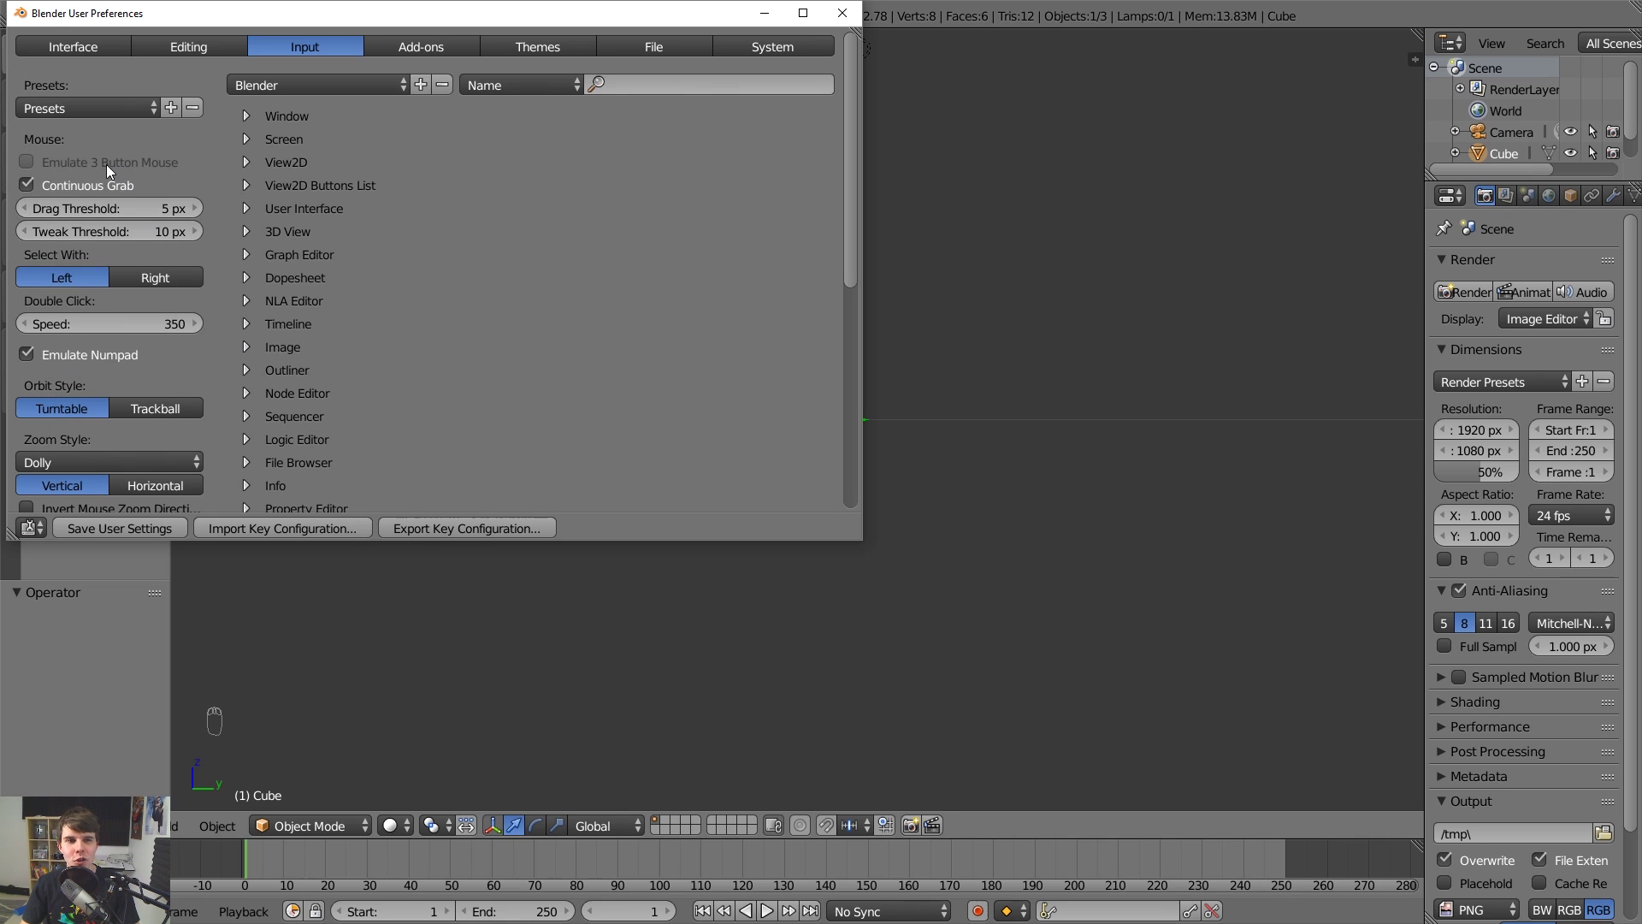
click(133, 273)
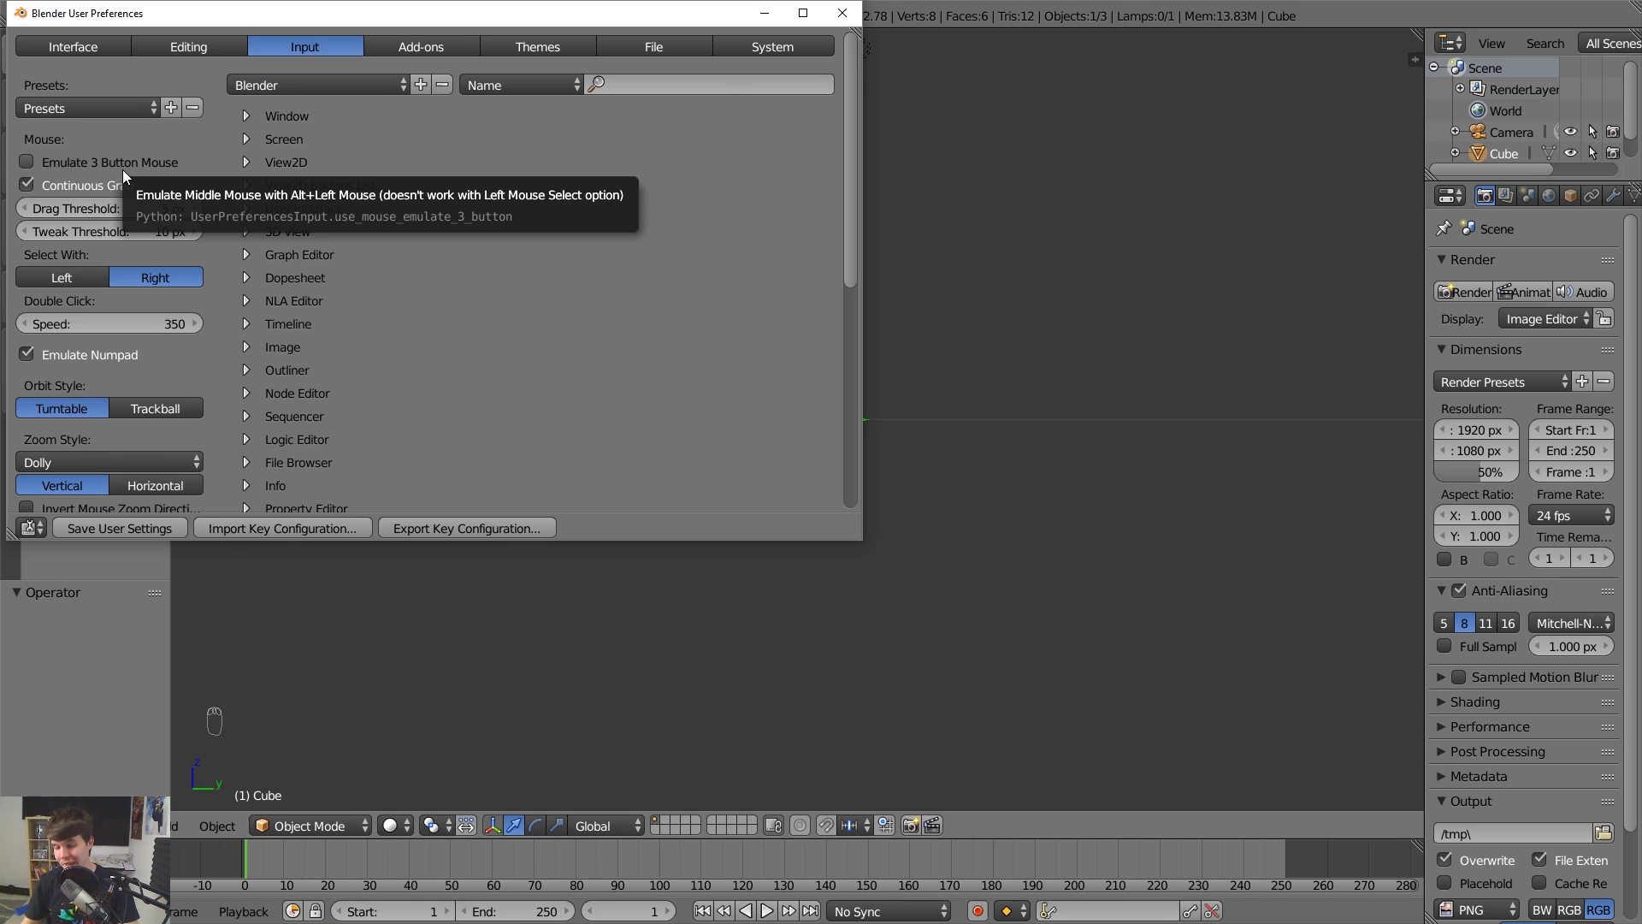
click(120, 162)
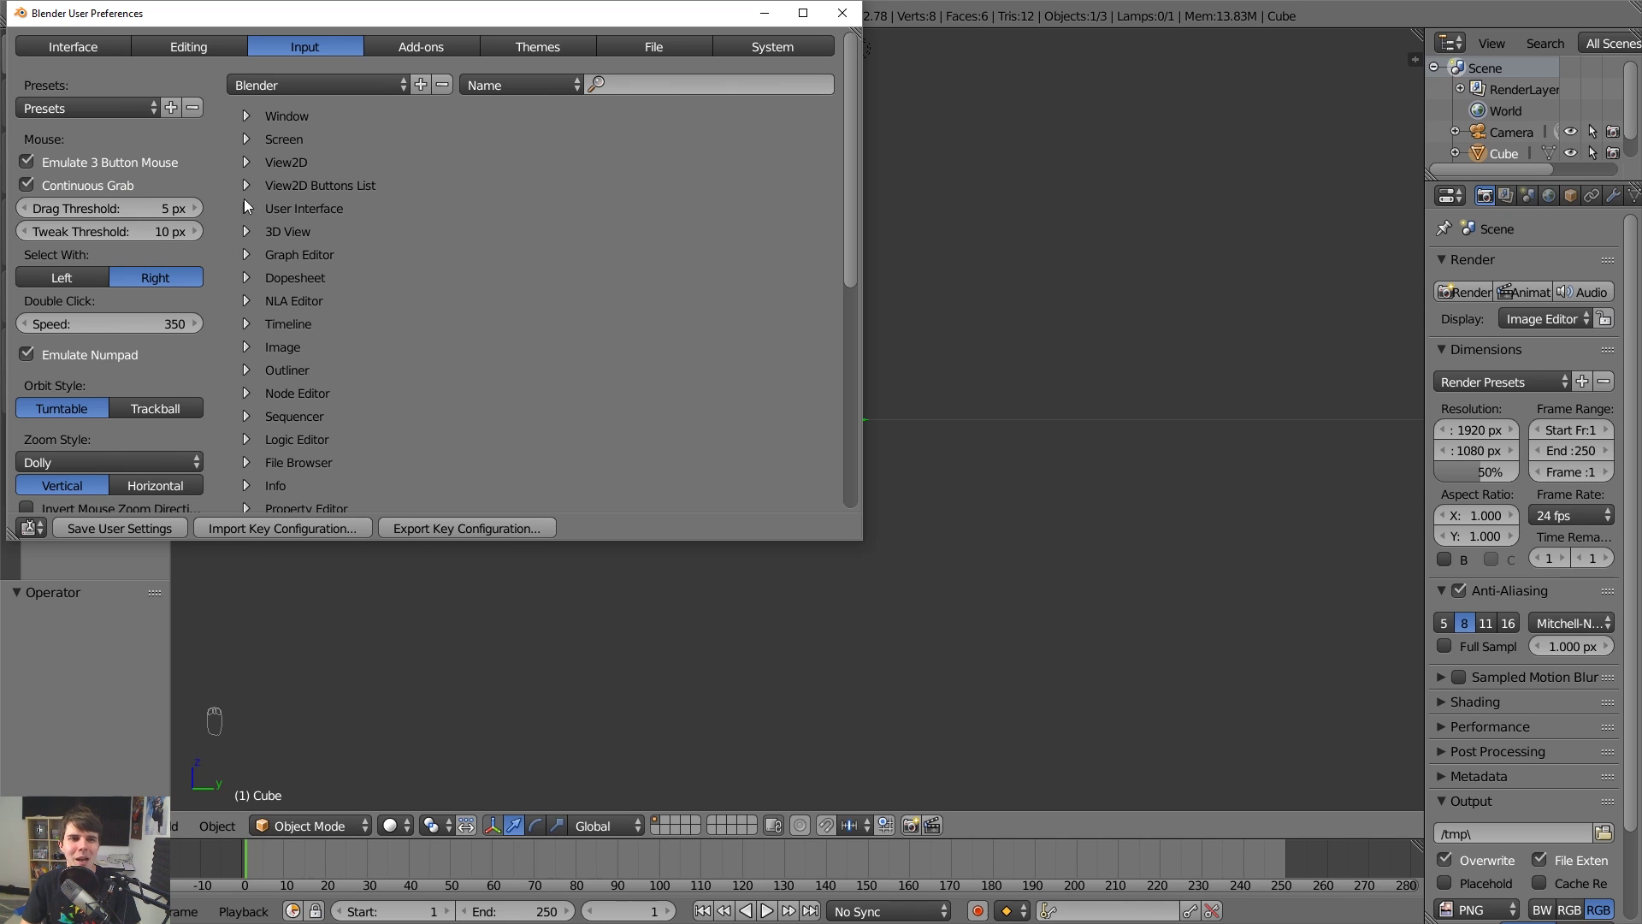
click(174, 163)
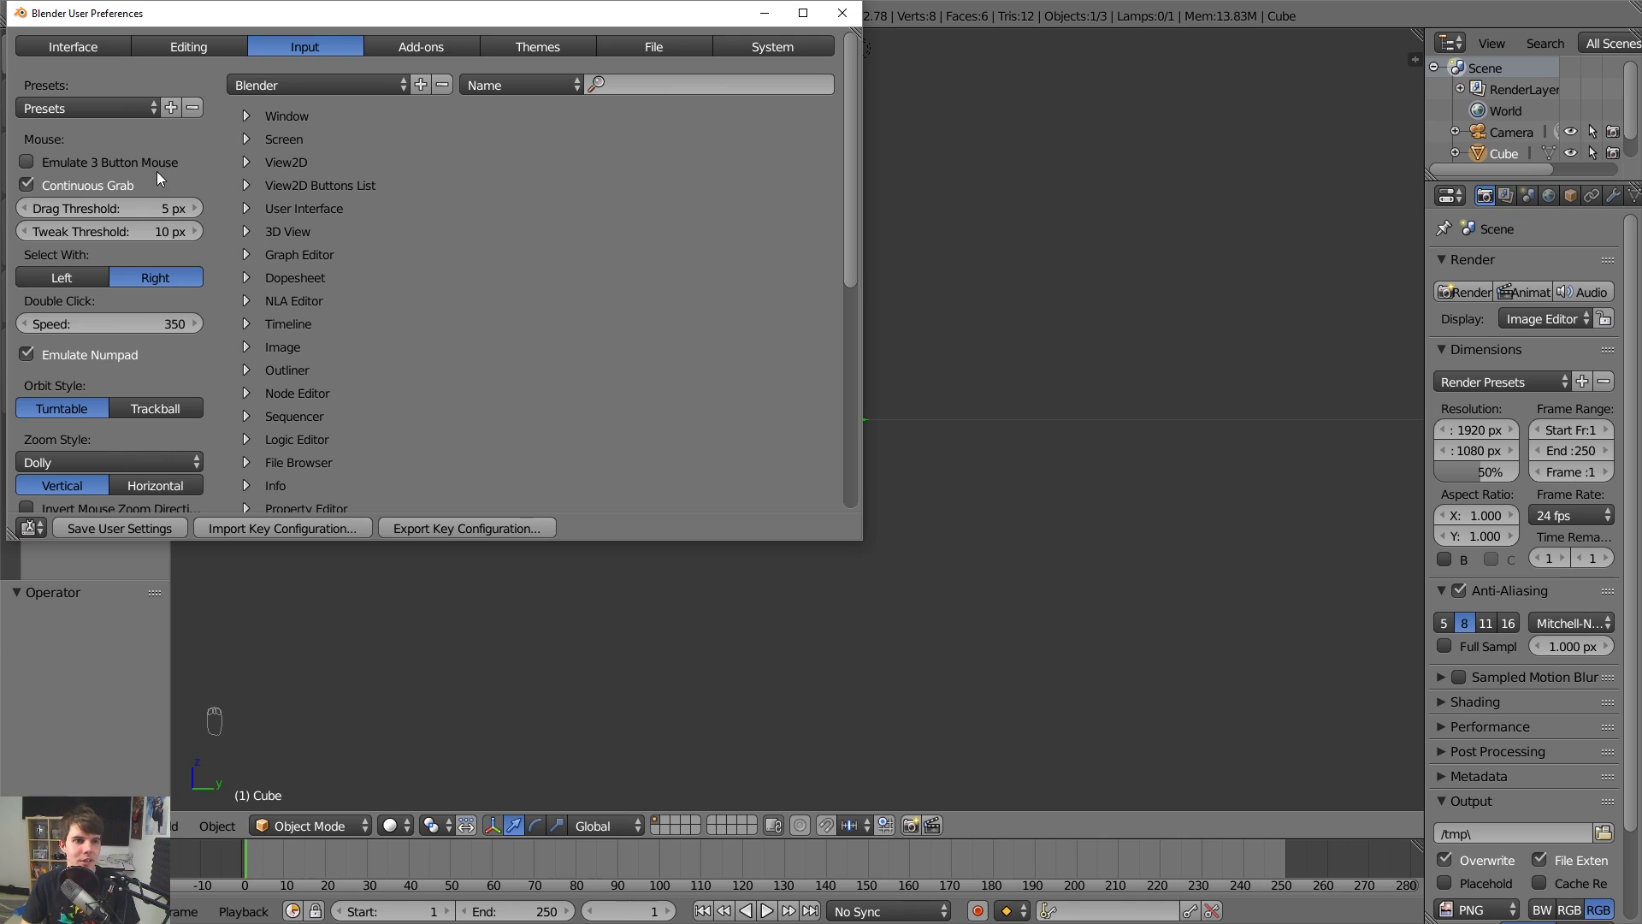
click(120, 528)
click(843, 13)
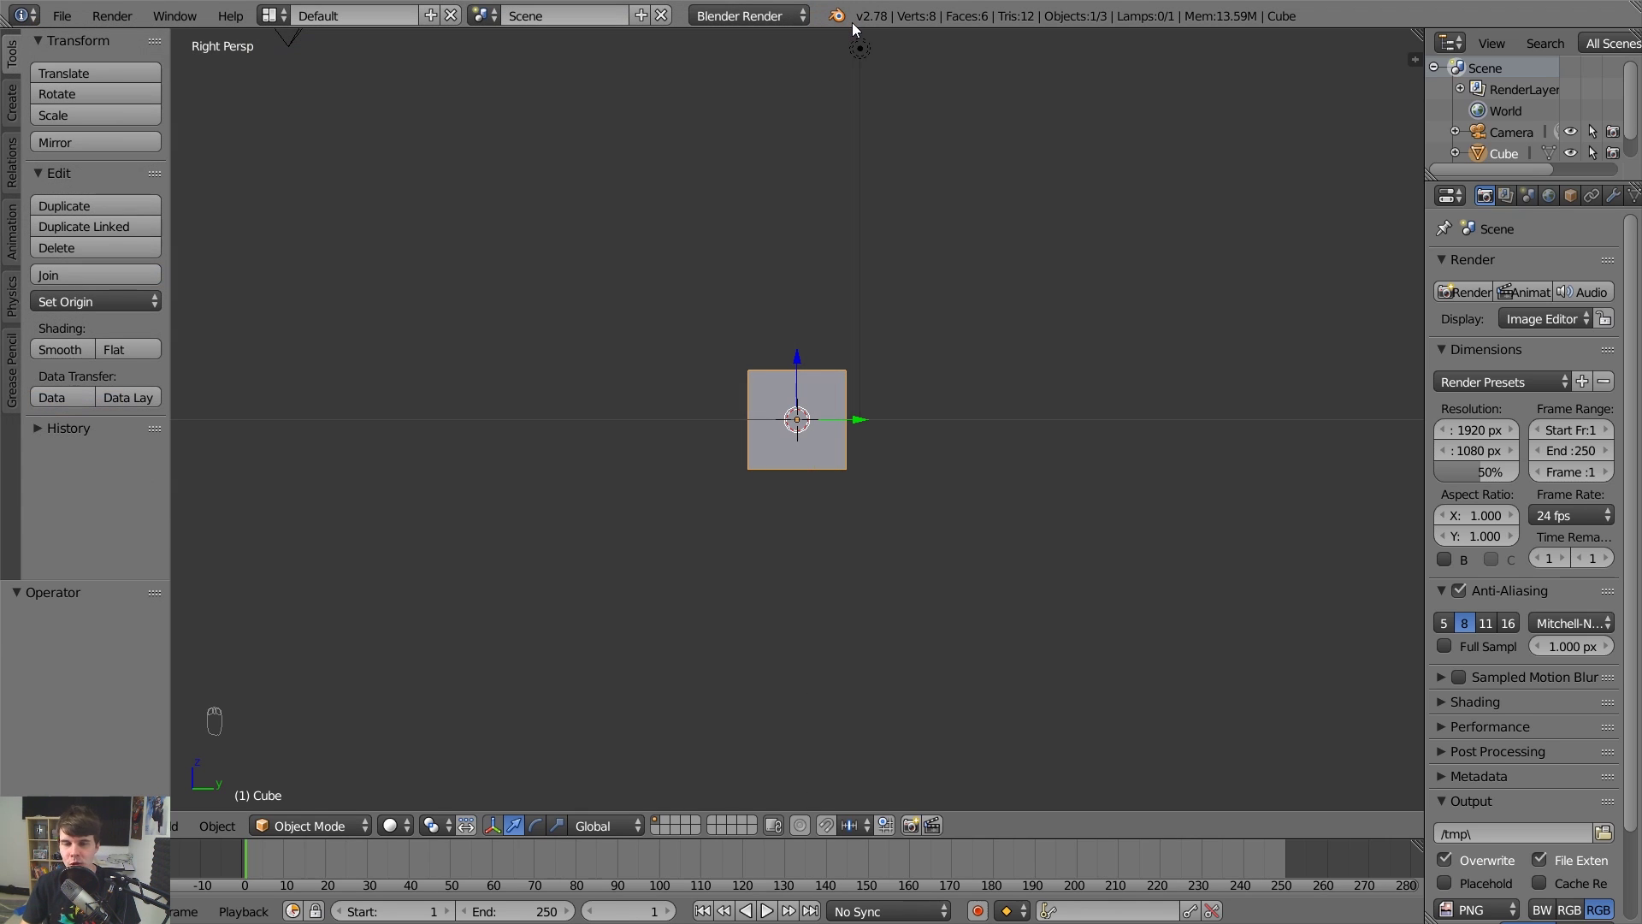
Test the emulated numpad by switching between front, right and top views.
key(KP_1)
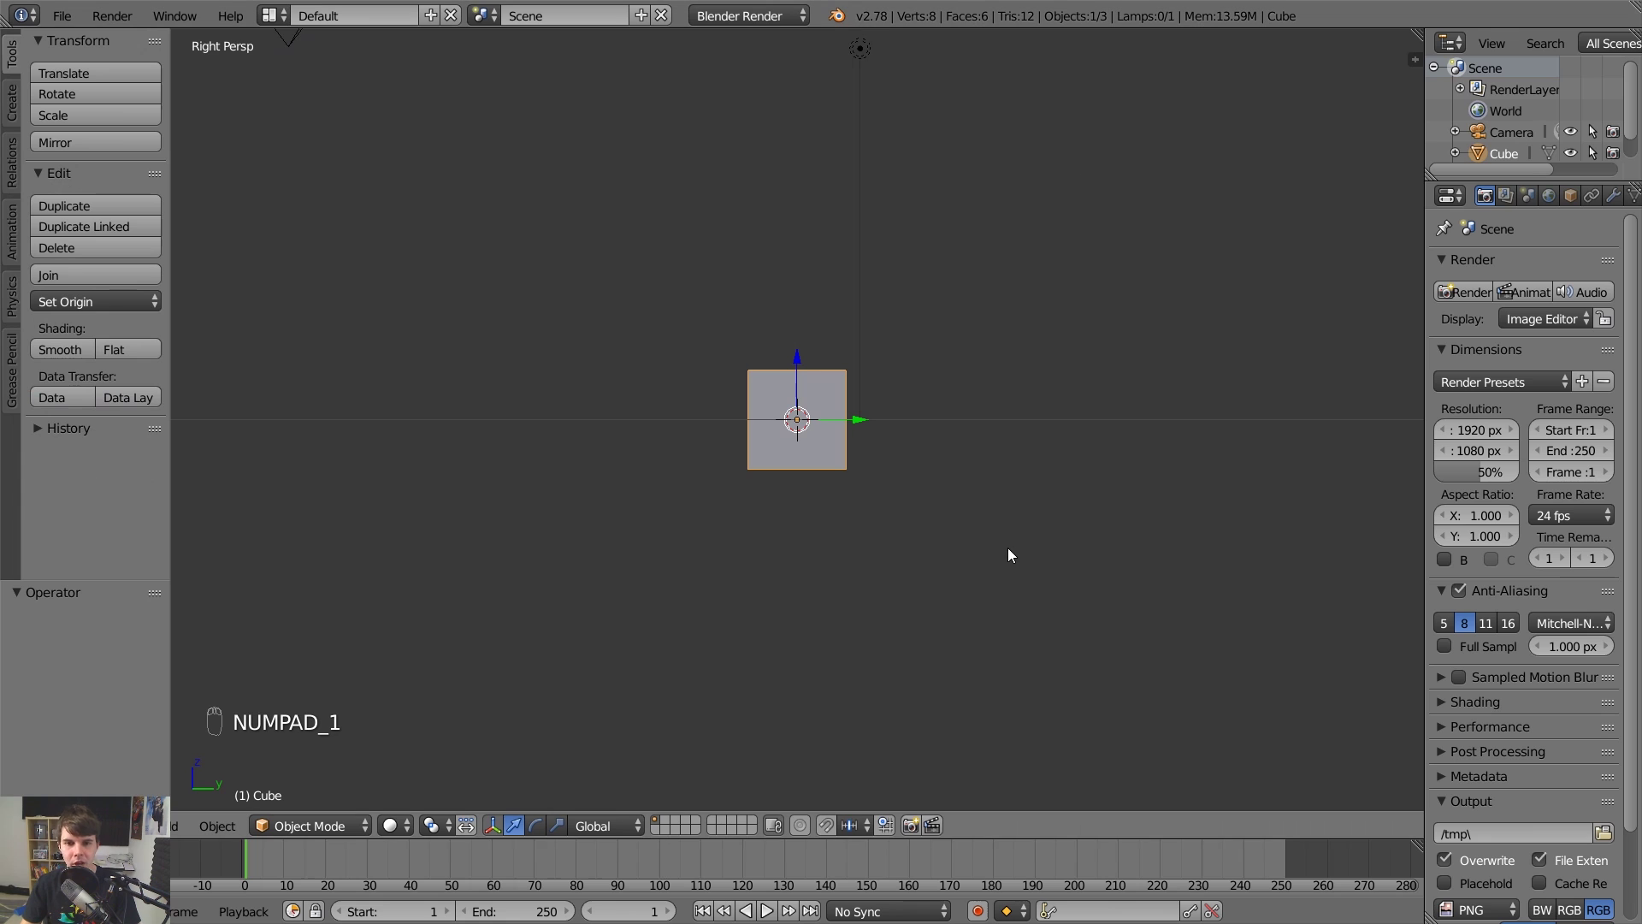
key(KP_1)
key(KP_3)
key(KP_1)
key(KP_7)
key(KP_1)
key(KP_3)
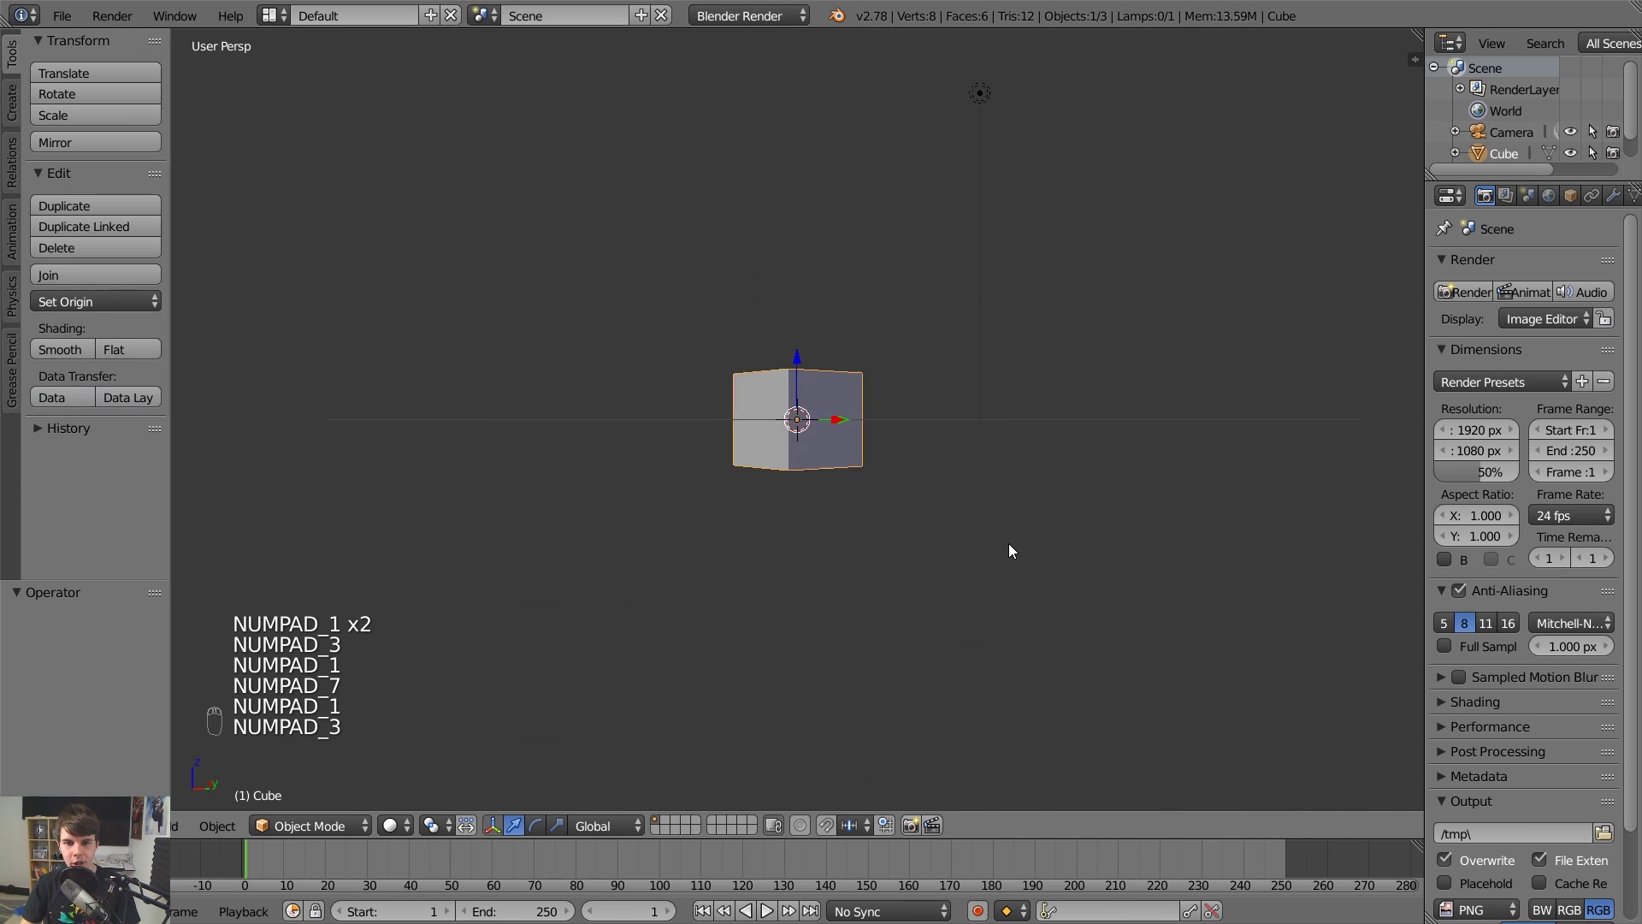
Orbit and zoom to an elevated close-up of the cube.
middle_drag(955, 322, 562, 340)
key(KP_7)
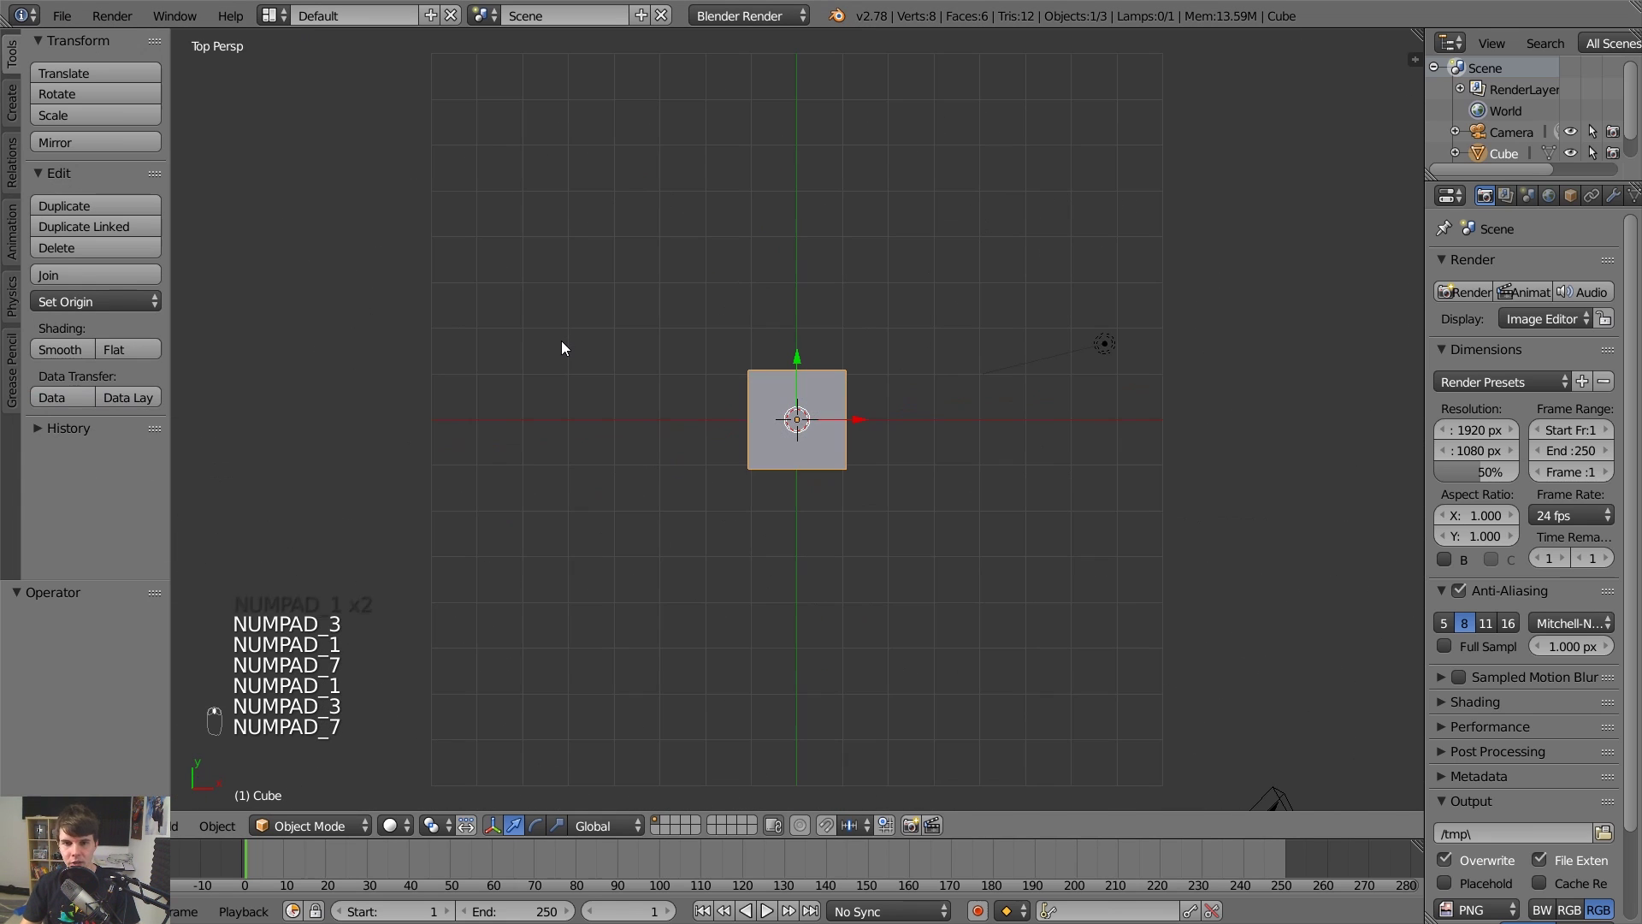
key(KP_1)
middle_drag(892, 248, 1089, 304)
scroll(1090, 304, up, 3)
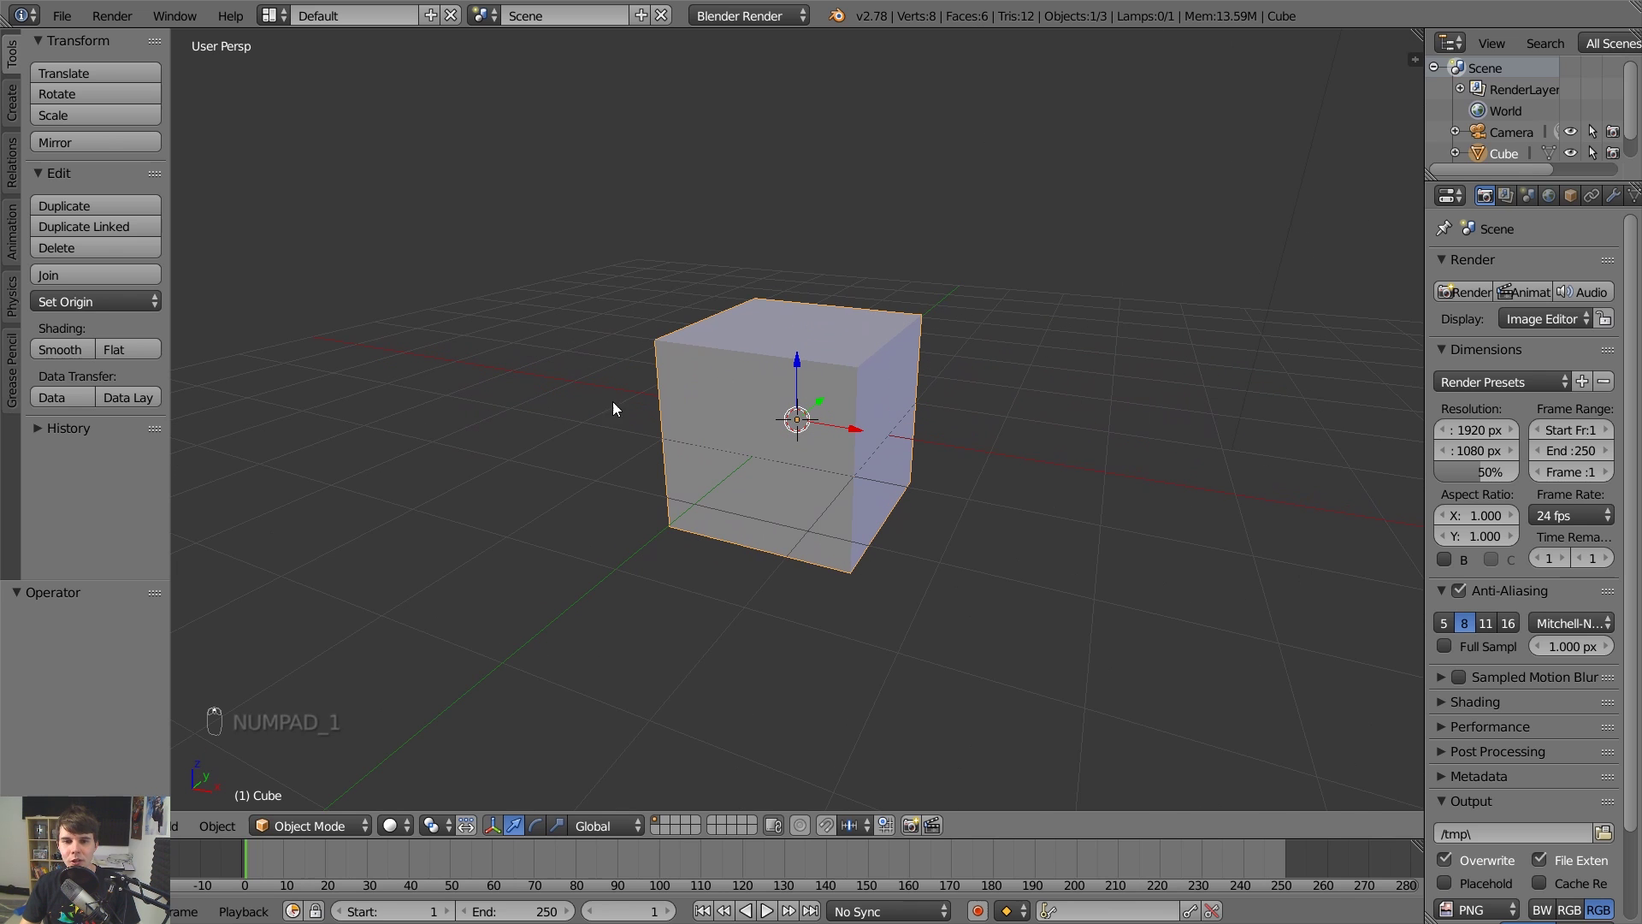
middle_drag(823, 394, 1134, 267)
scroll(956, 343, down, 4)
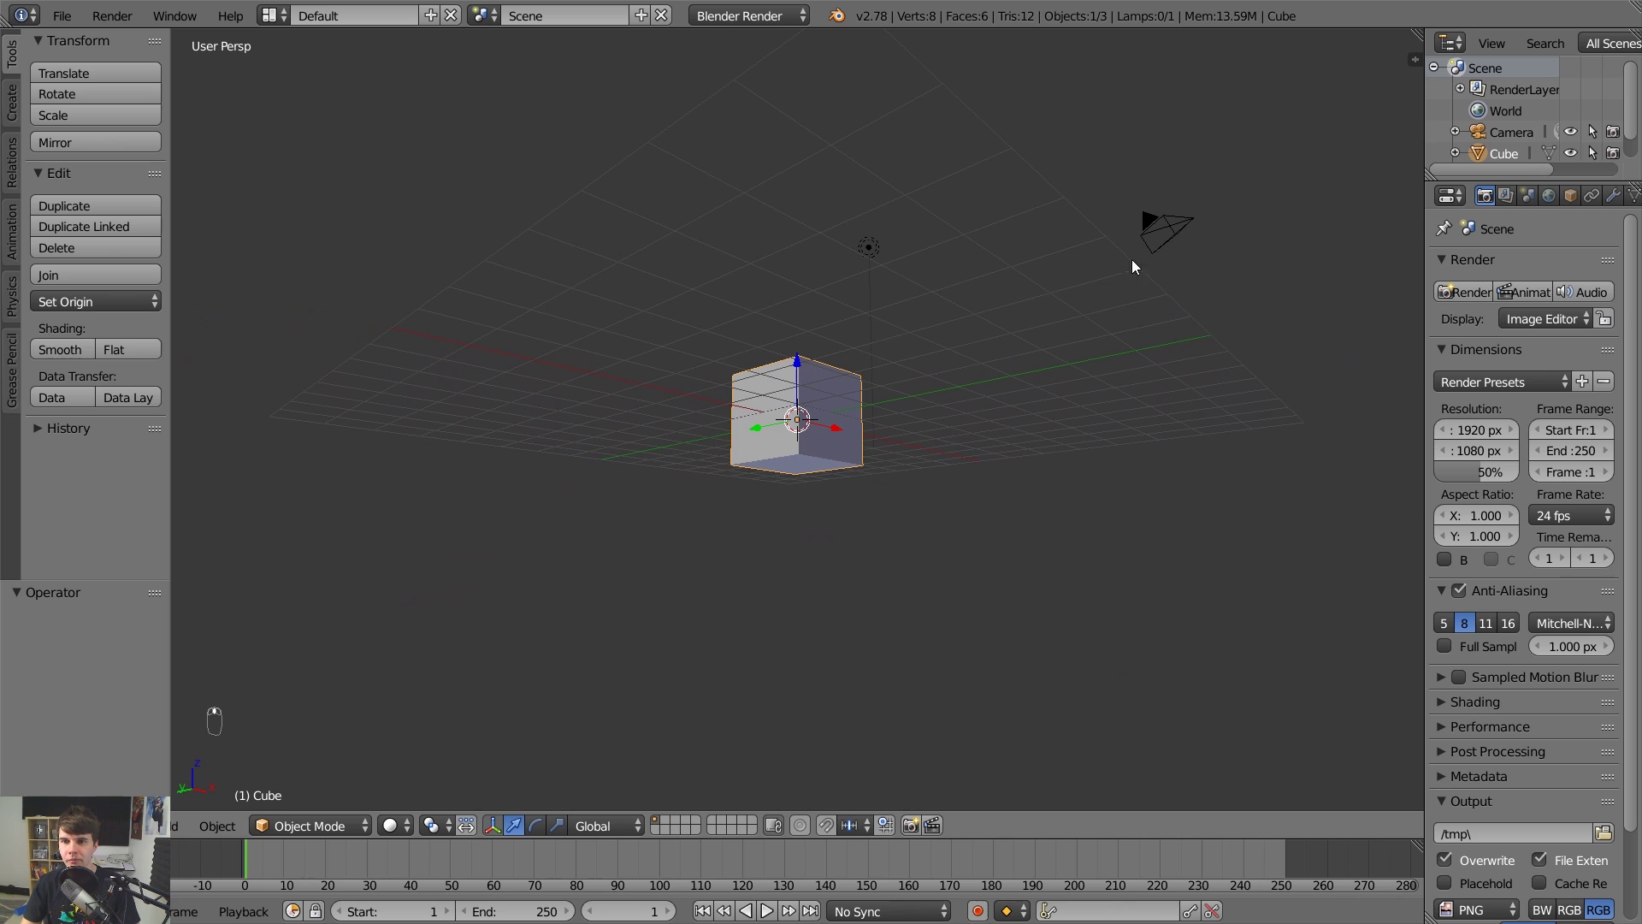
scroll(1077, 453, up, 5)
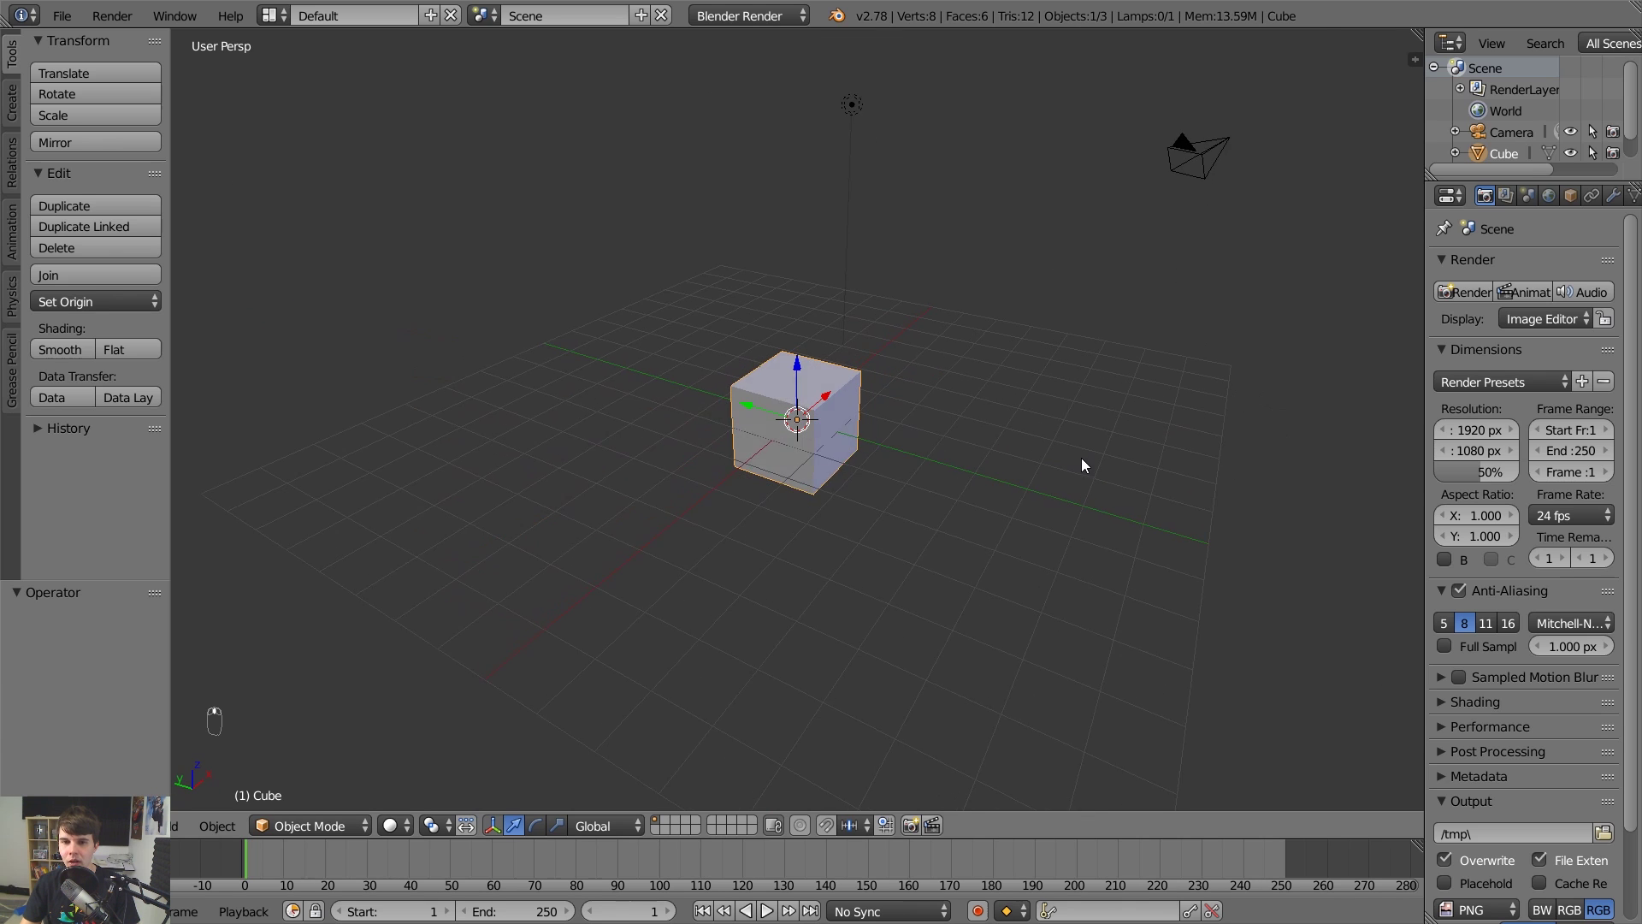
scroll(1078, 457, down, 4)
middle_drag(1055, 414, 949, 386)
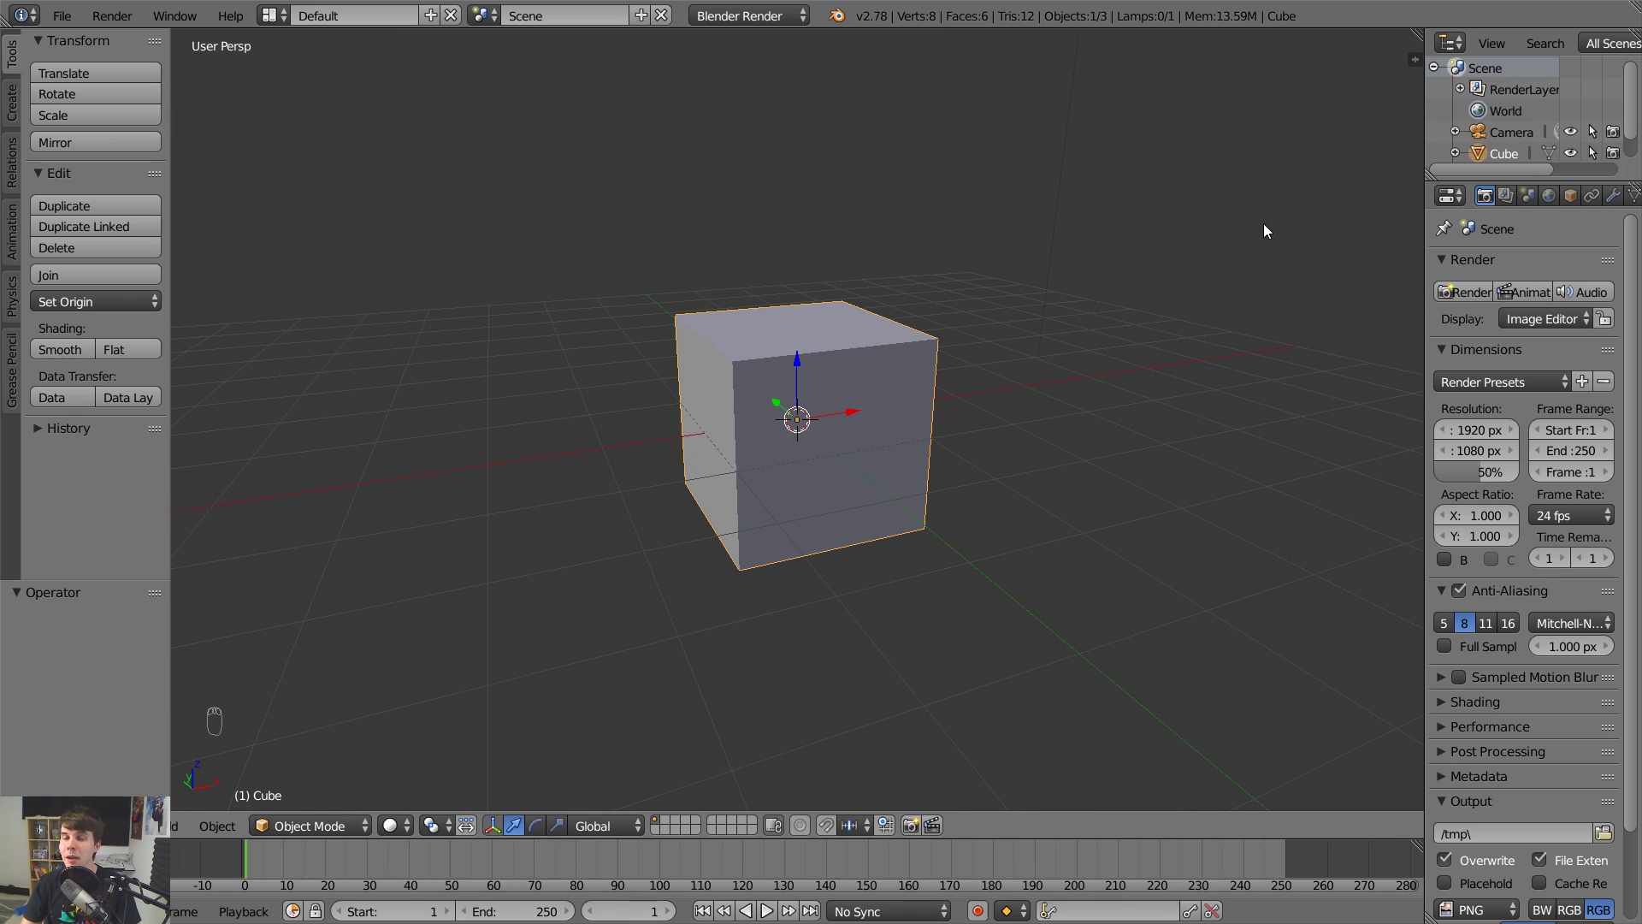
Orbit and zoom around the scene until the cube is seen from above with the lamp overhead.
middle_drag(1271, 213, 723, 354)
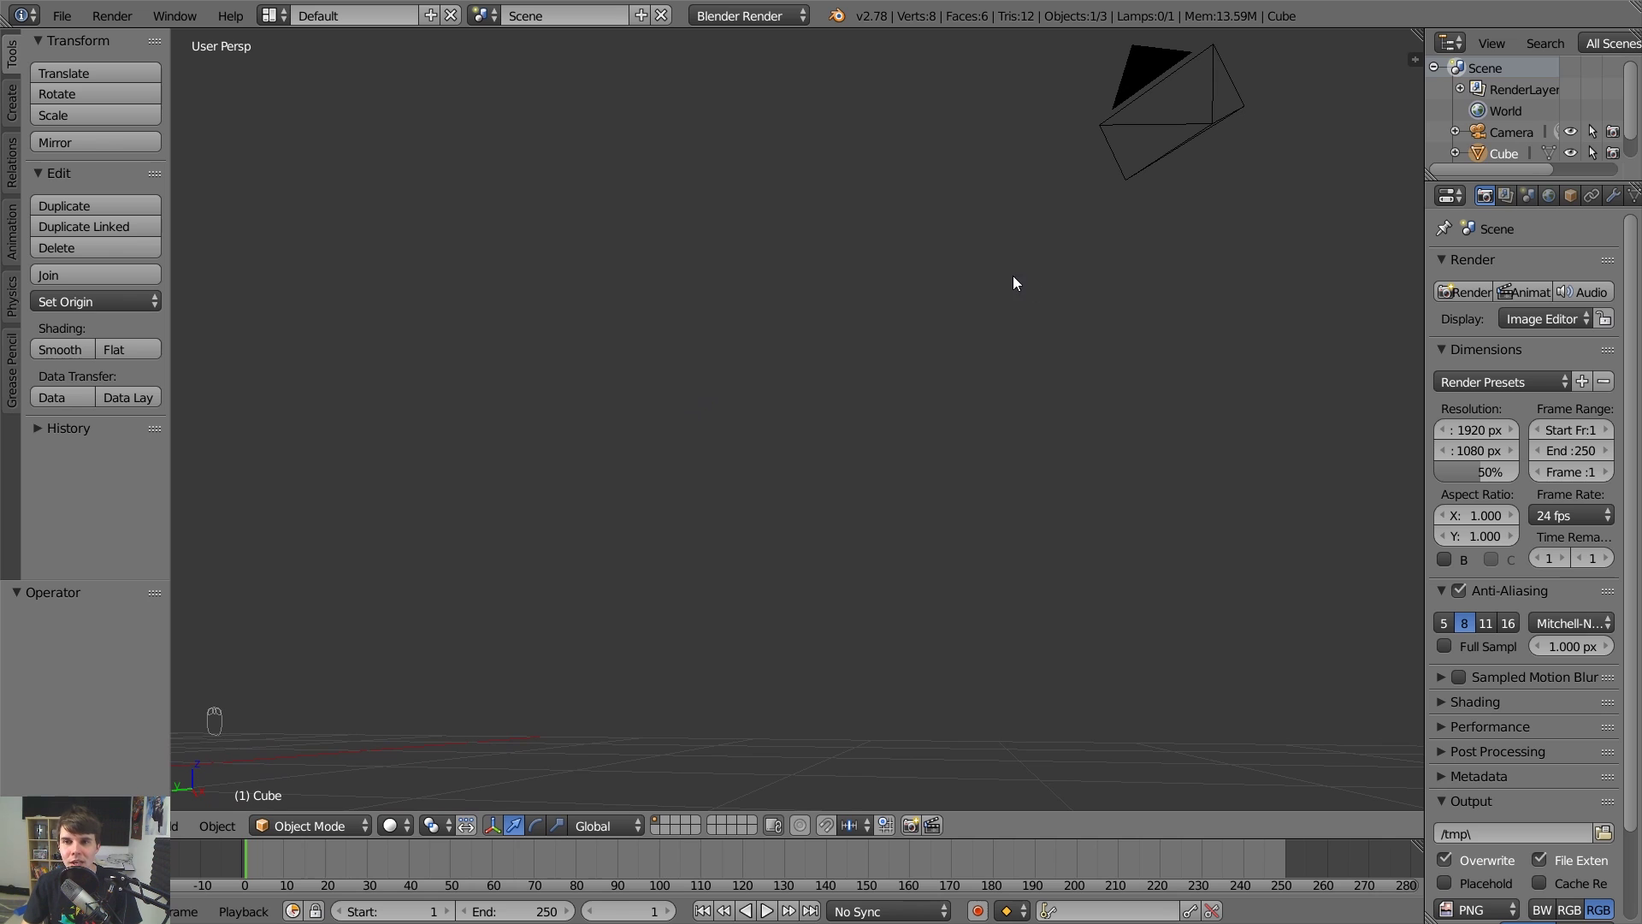
middle_drag(962, 294, 804, 376)
scroll(872, 458, down, 3)
middle_drag(1281, 416, 726, 469)
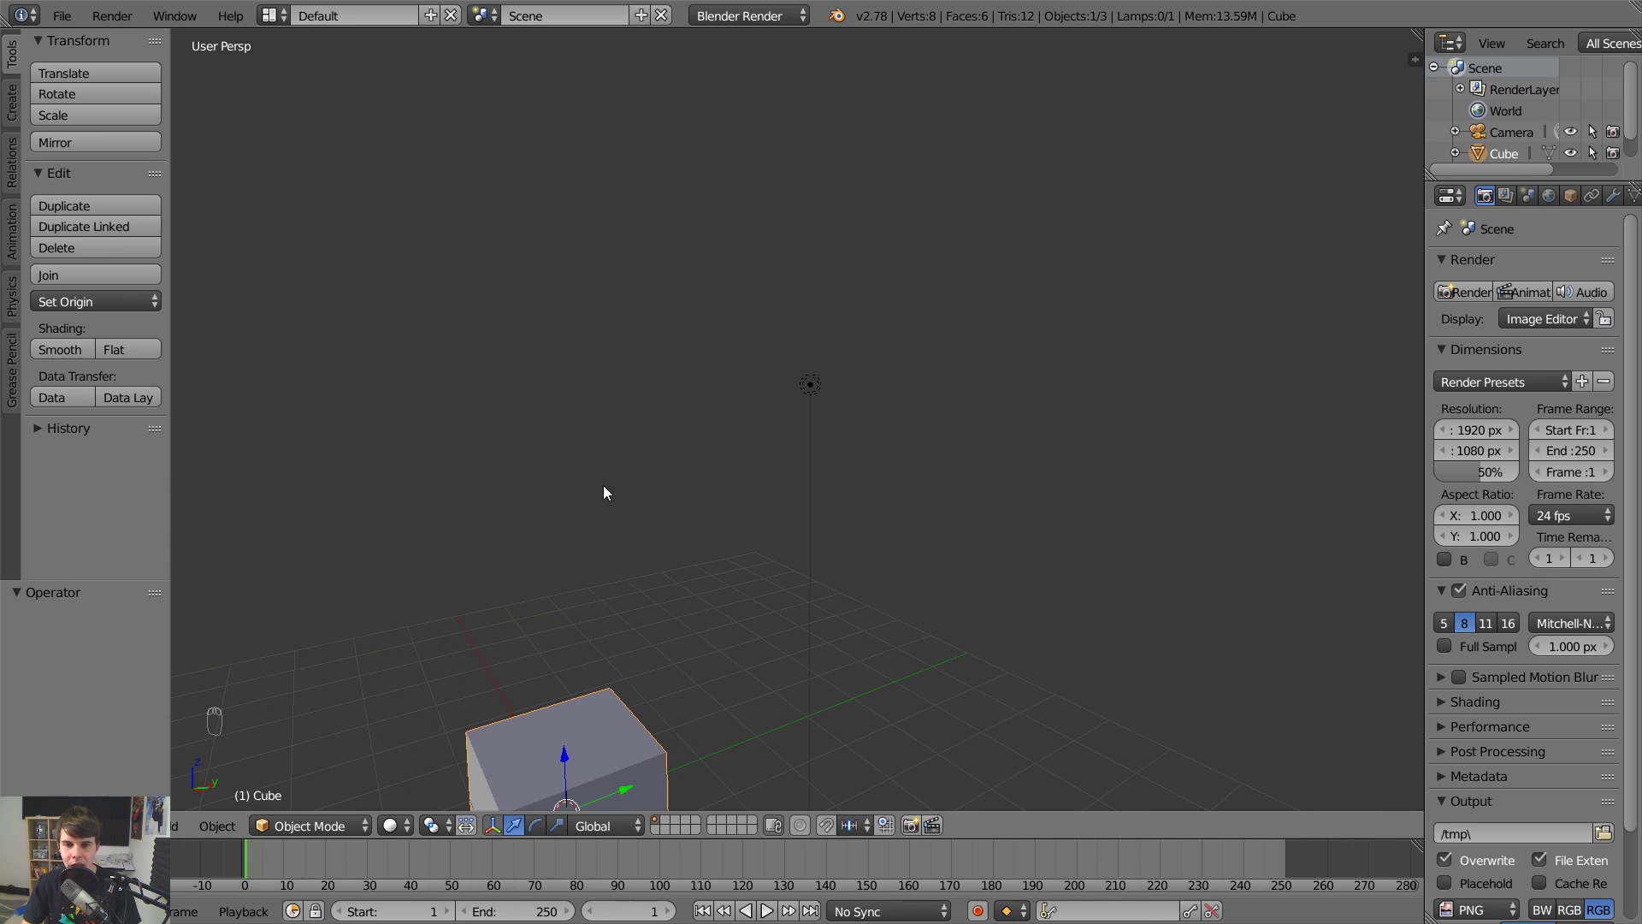
middle_drag(804, 396, 1079, 364)
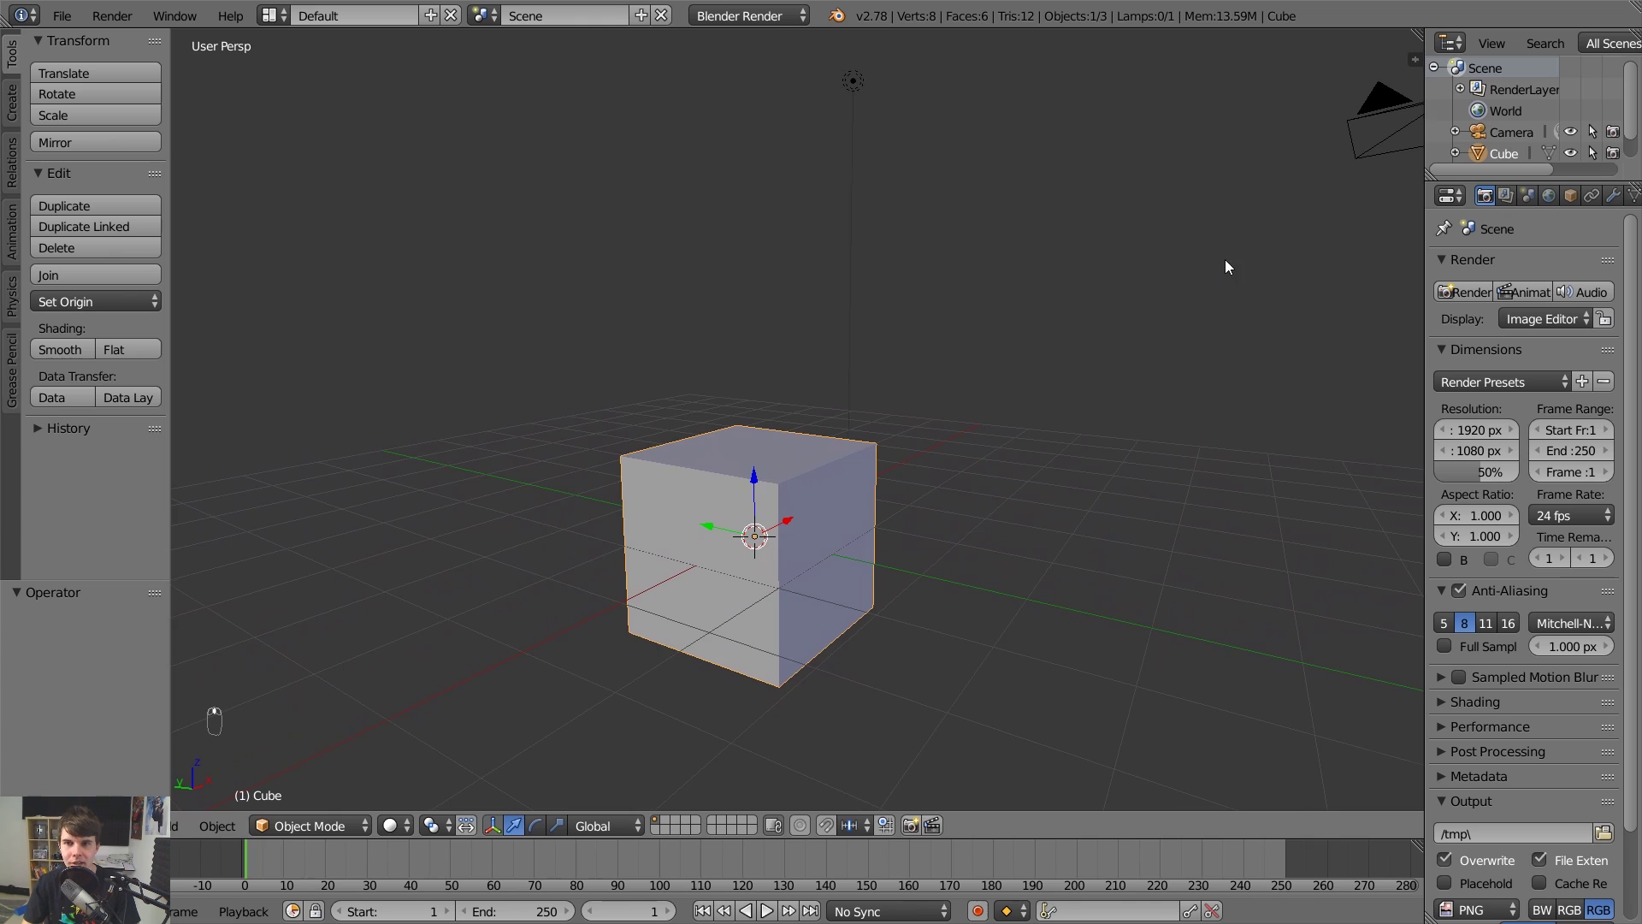
middle_drag(1225, 265, 1180, 396)
scroll(821, 504, down, 5)
scroll(926, 462, up, 2)
scroll(898, 455, down, 3)
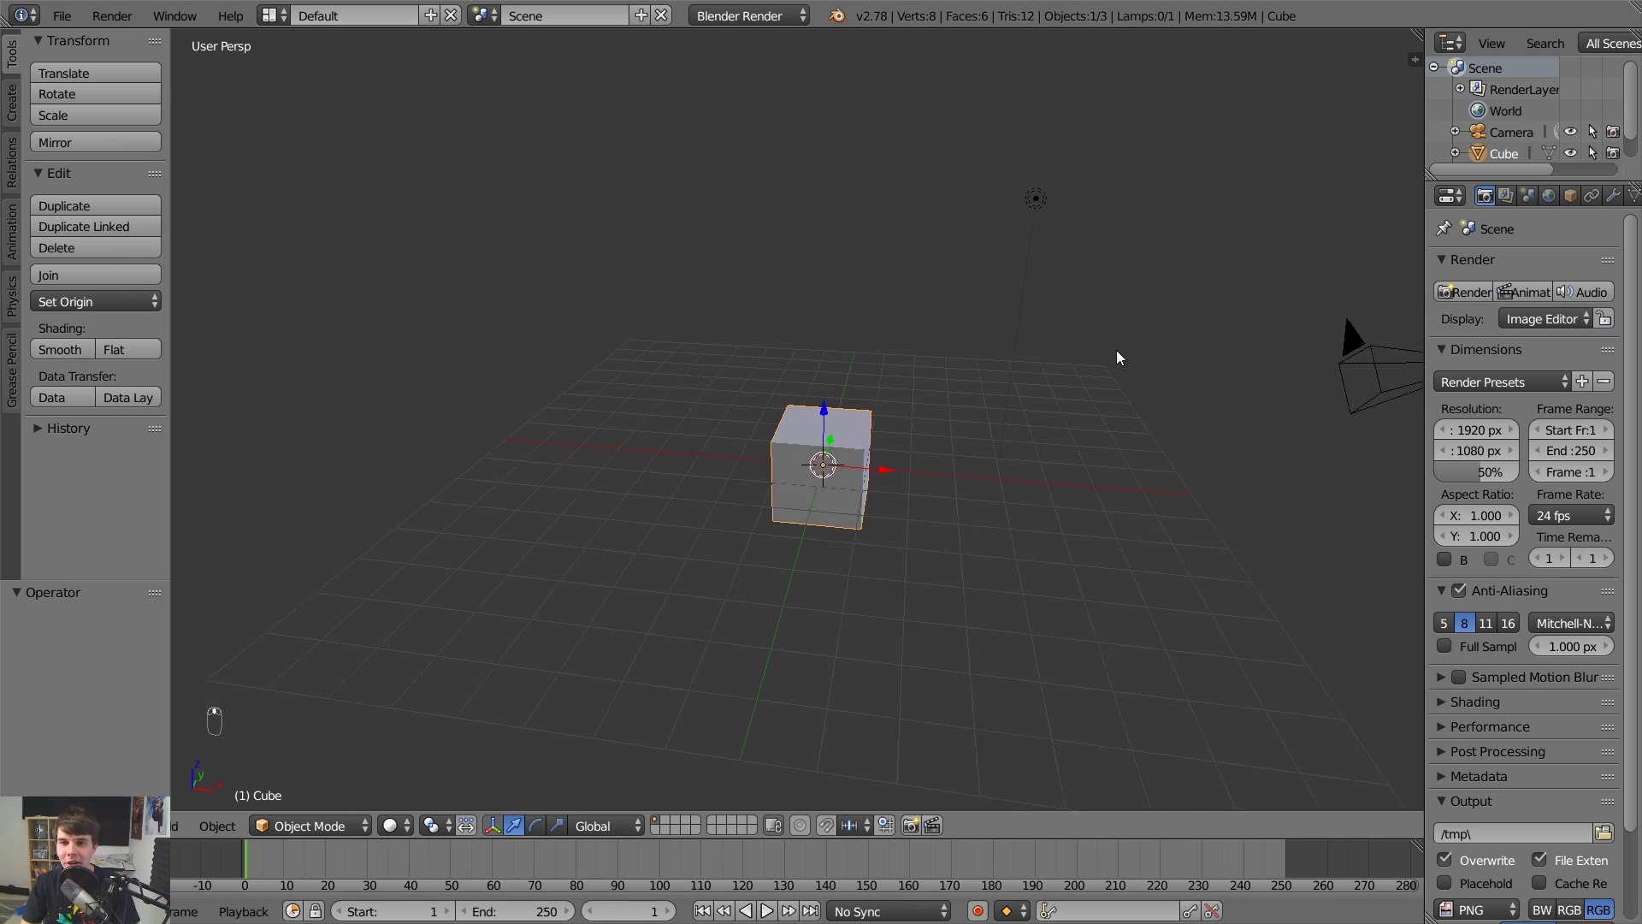
middle_drag(1243, 381, 920, 422)
scroll(920, 422, up, 5)
scroll(992, 428, down, 3)
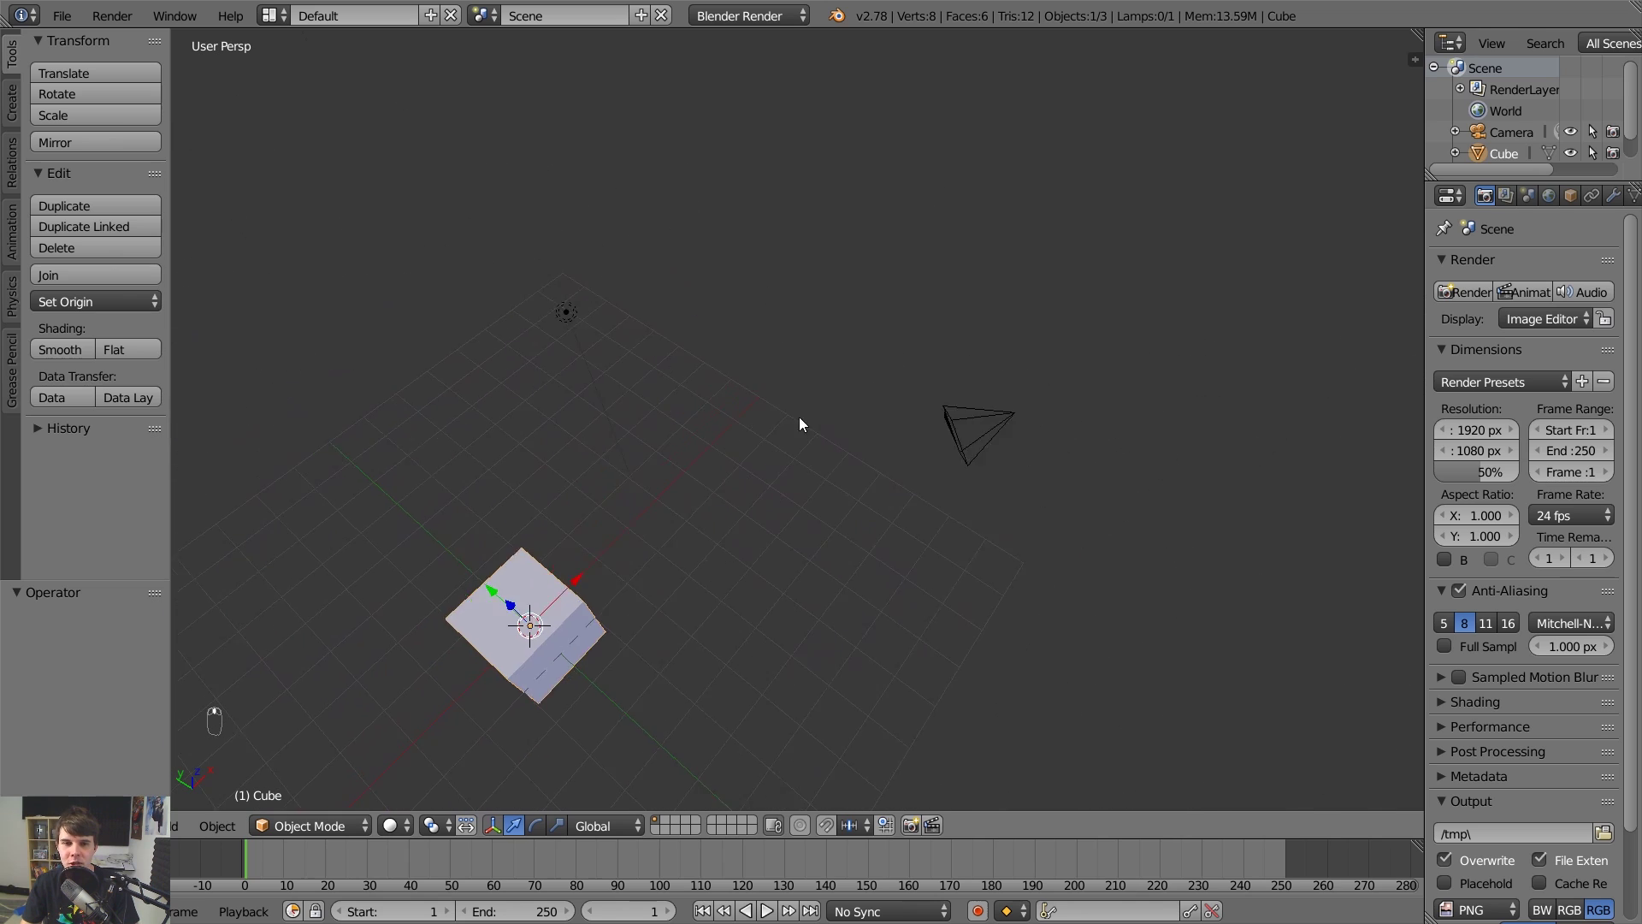
middle_drag(799, 426, 1074, 385)
scroll(1039, 434, down, 4)
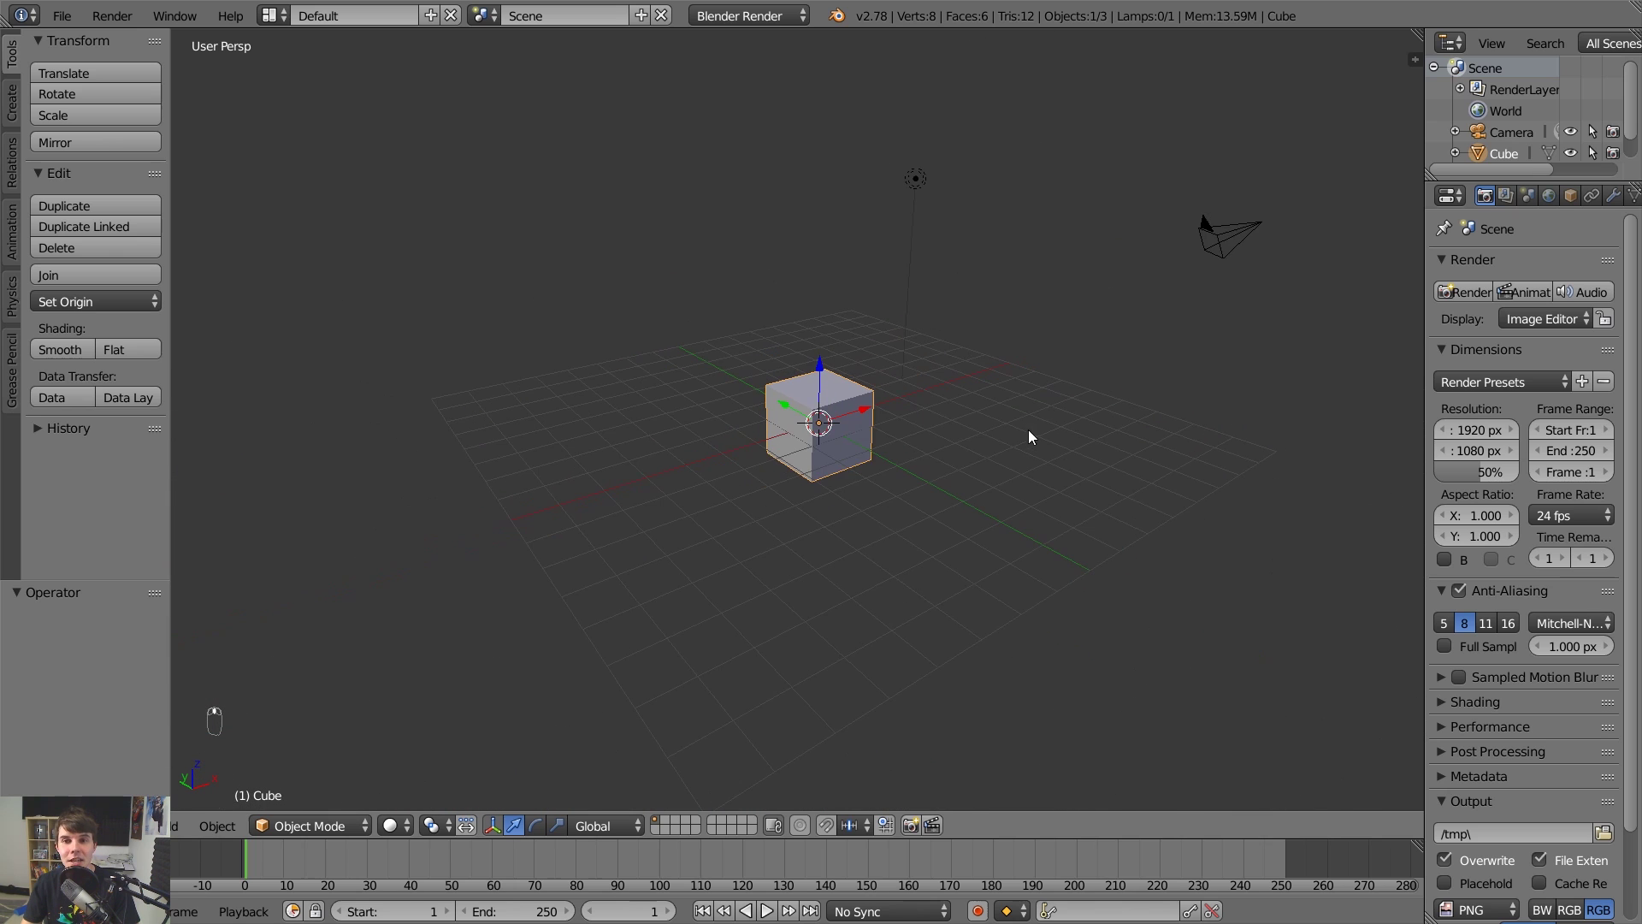
scroll(966, 440, up, 2)
scroll(932, 419, down, 1)
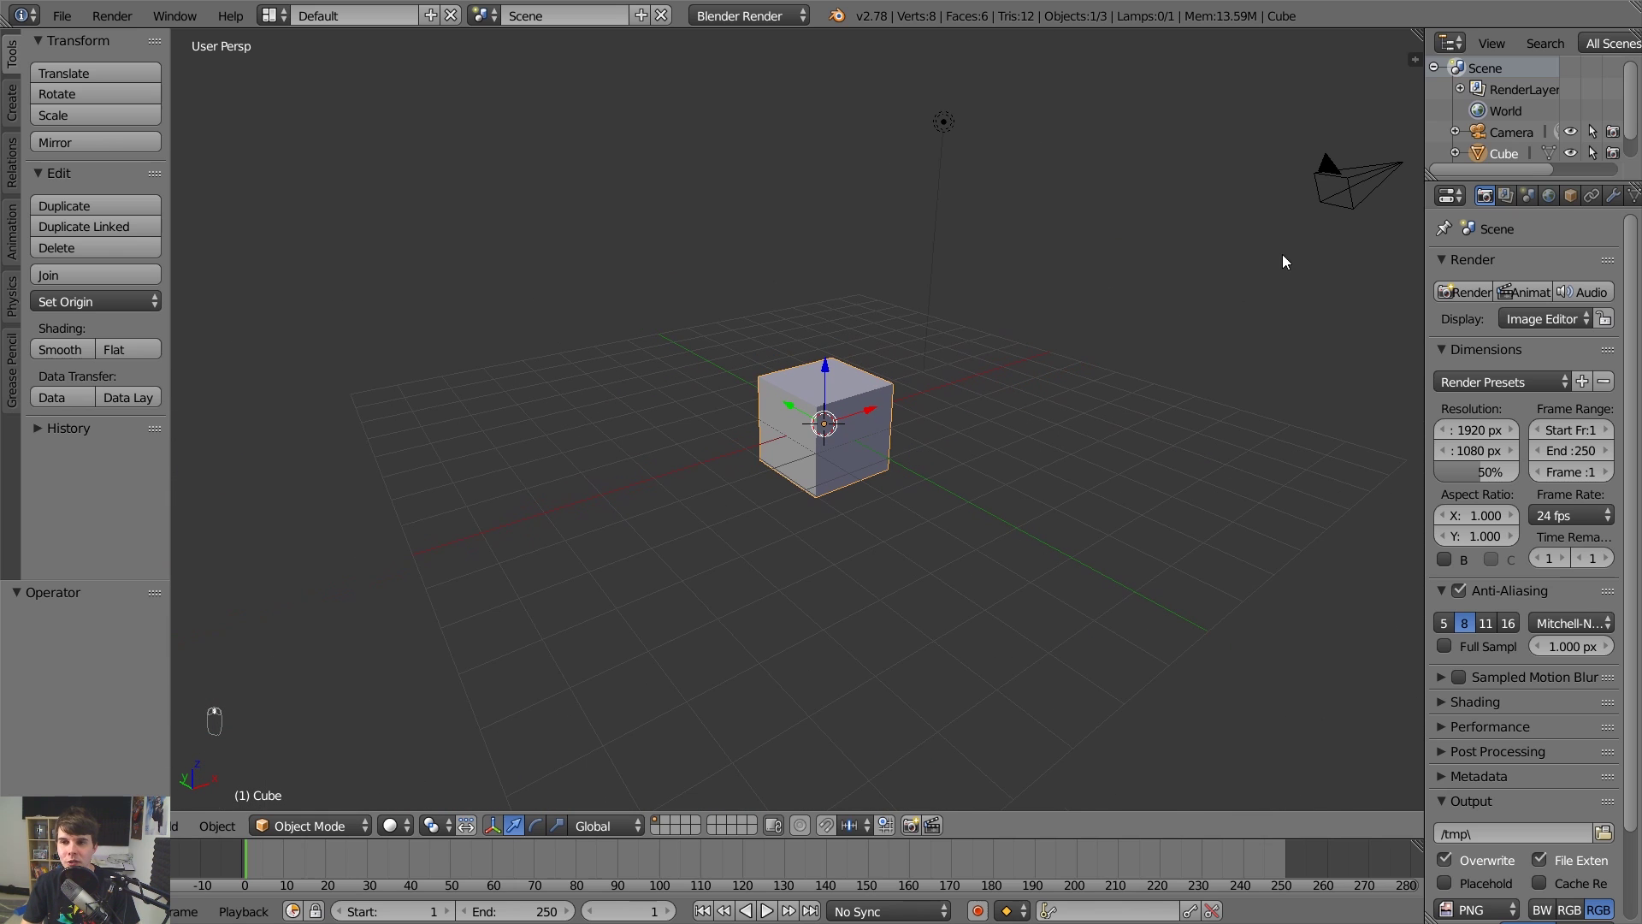
scroll(856, 419, up, 4)
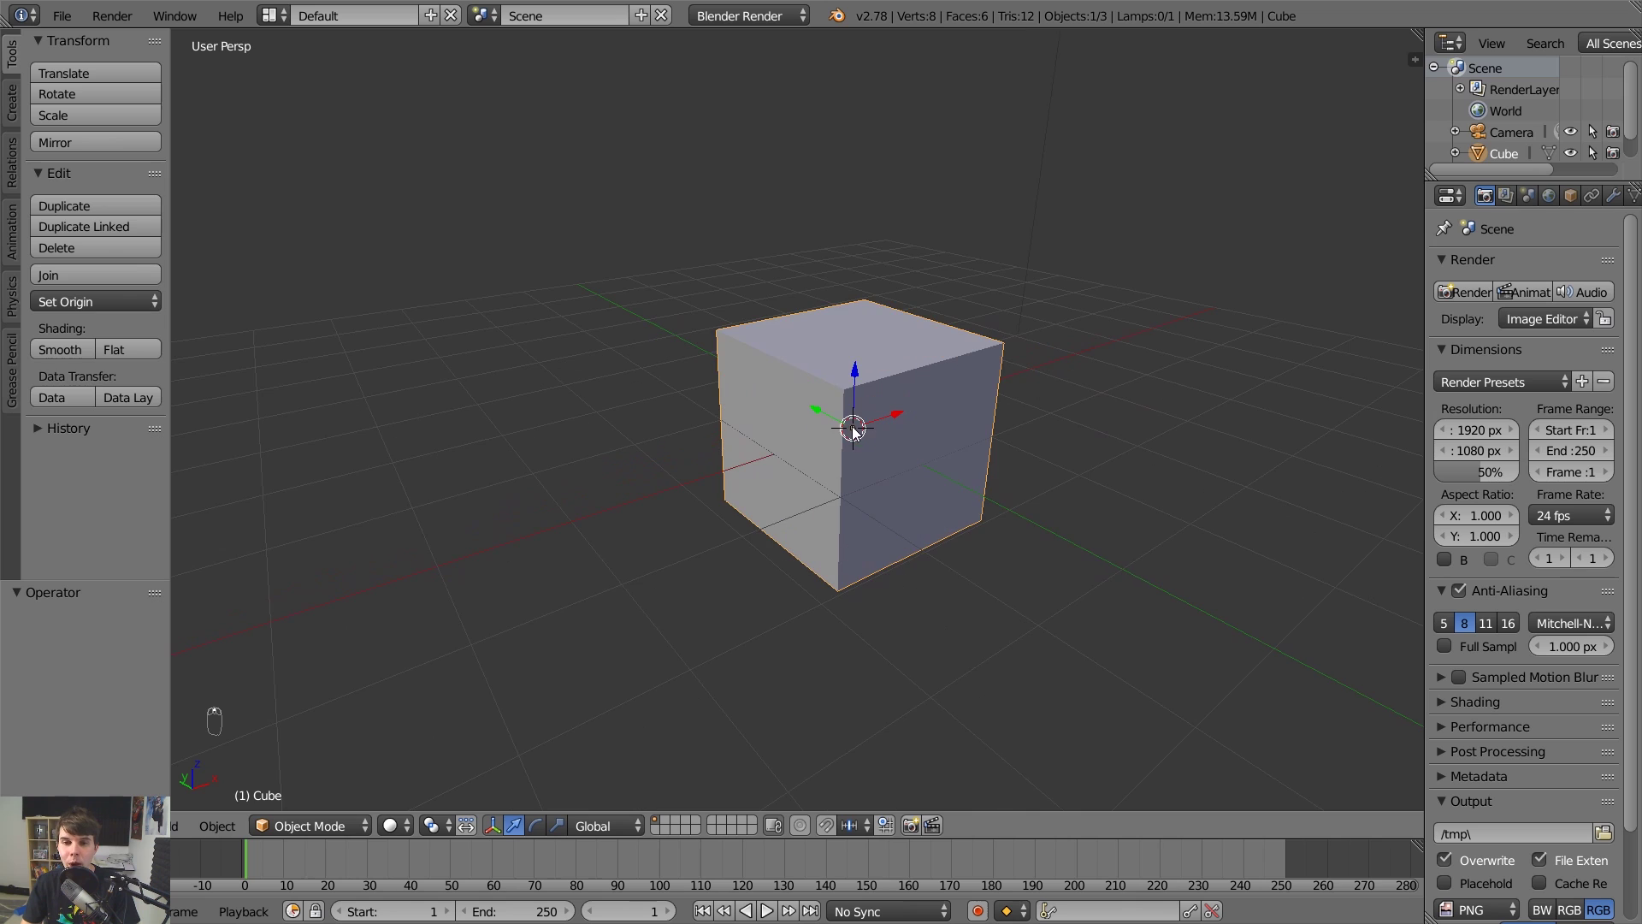
scroll(893, 419, down, 7)
scroll(1236, 234, up, 2)
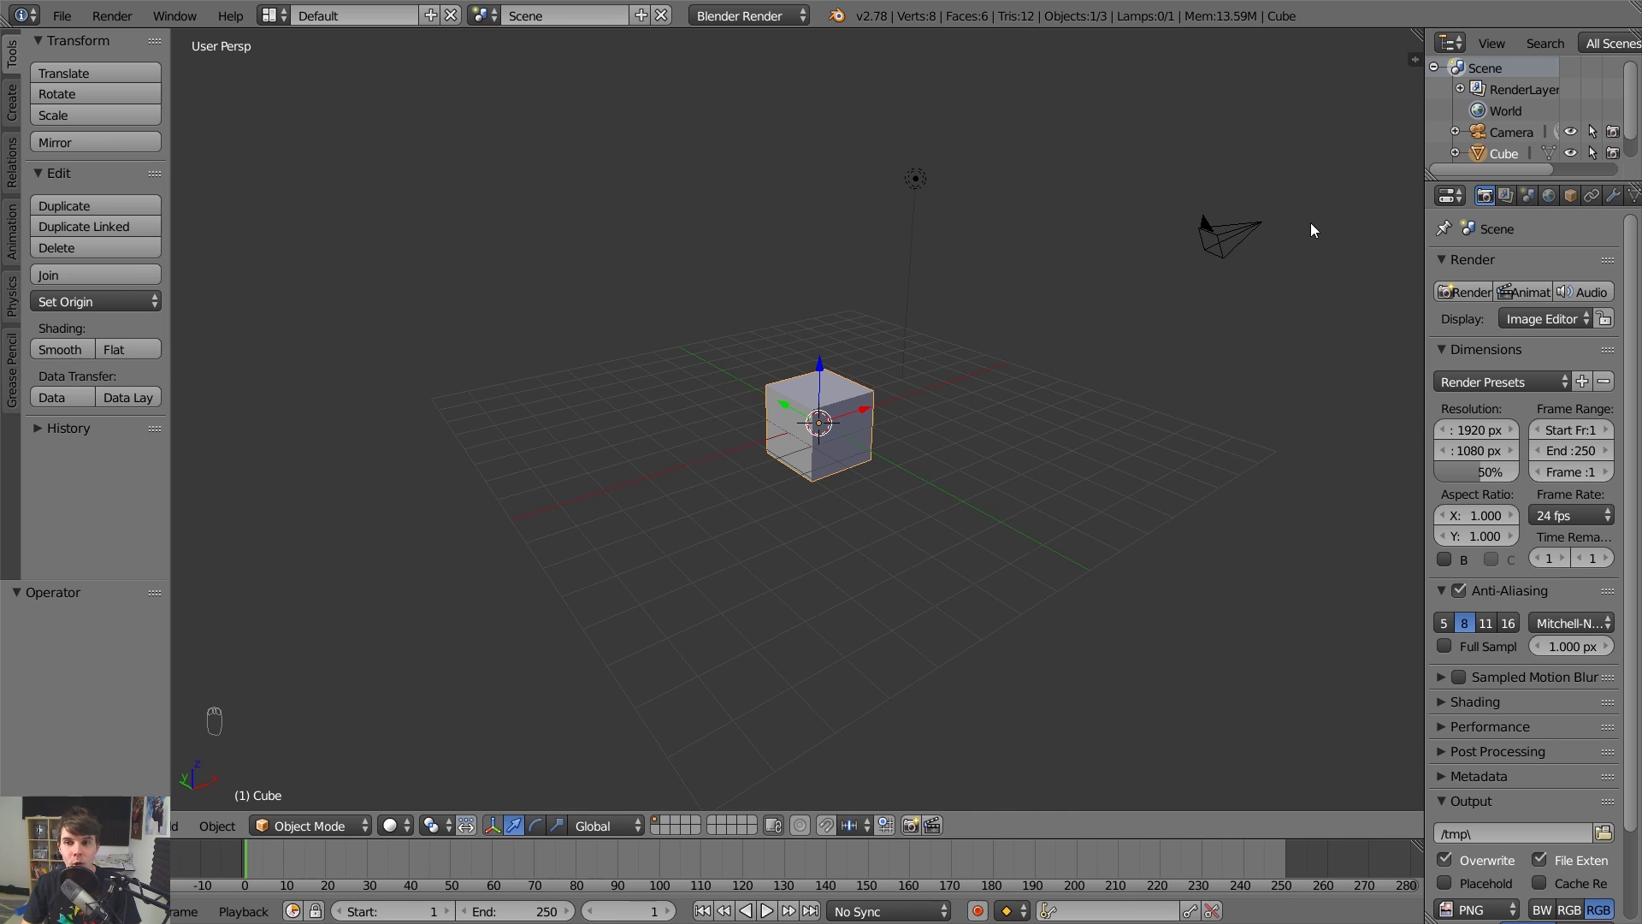
Place the 3D cursor around the camera and finally on the lamp, then right-click select the camera.
click(1254, 224)
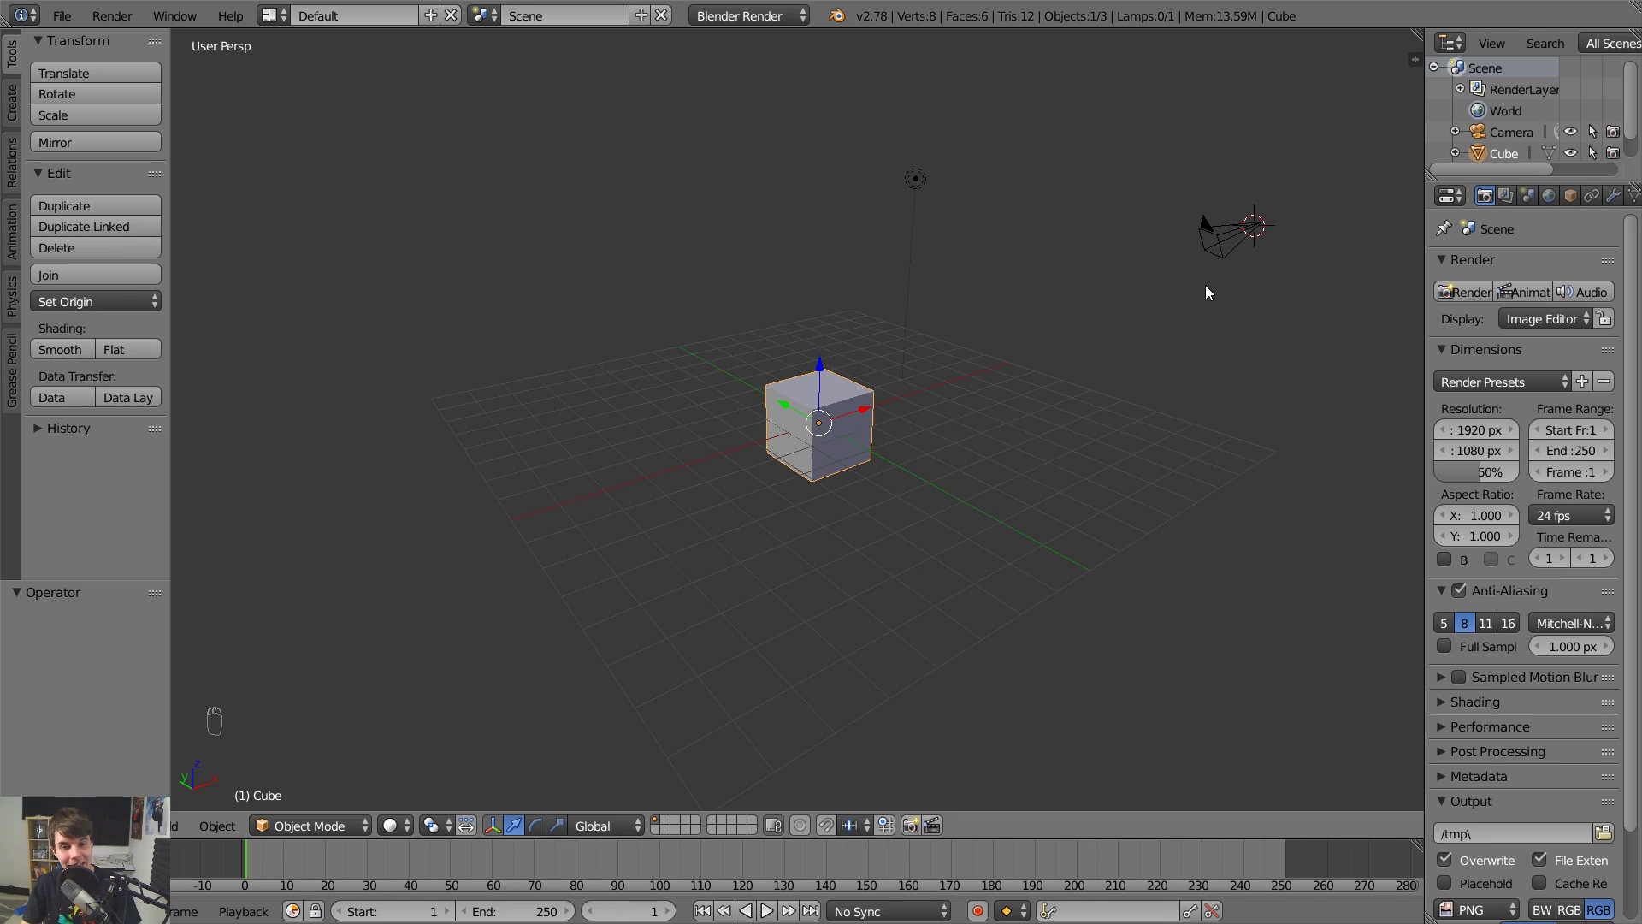
click(1234, 232)
click(1310, 241)
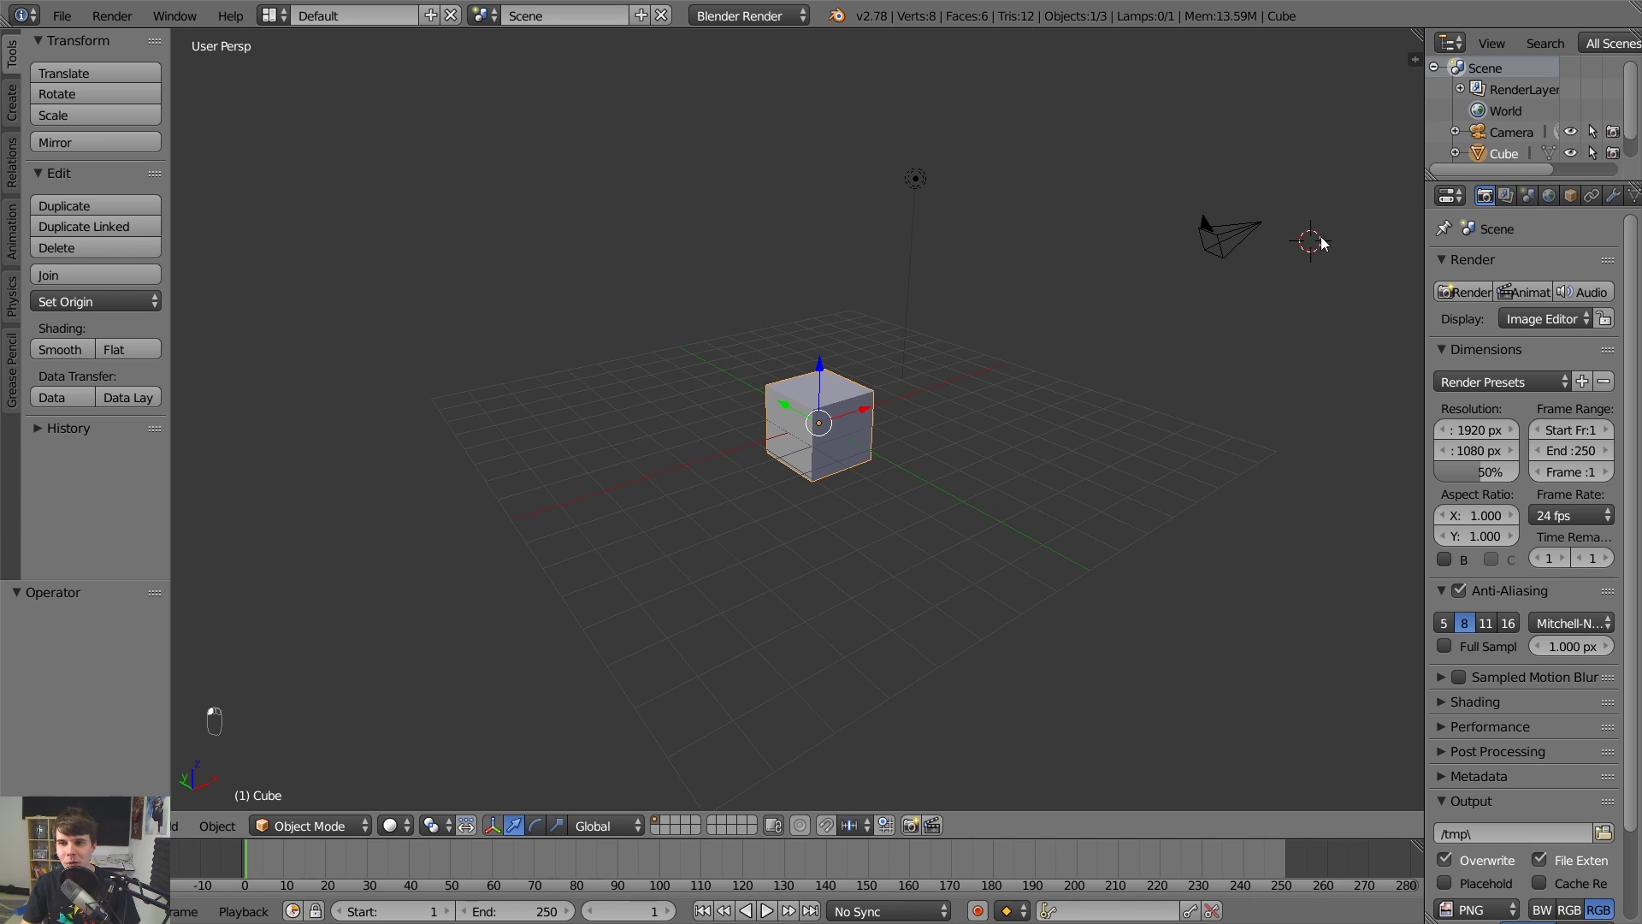
drag(1319, 229, 1354, 253)
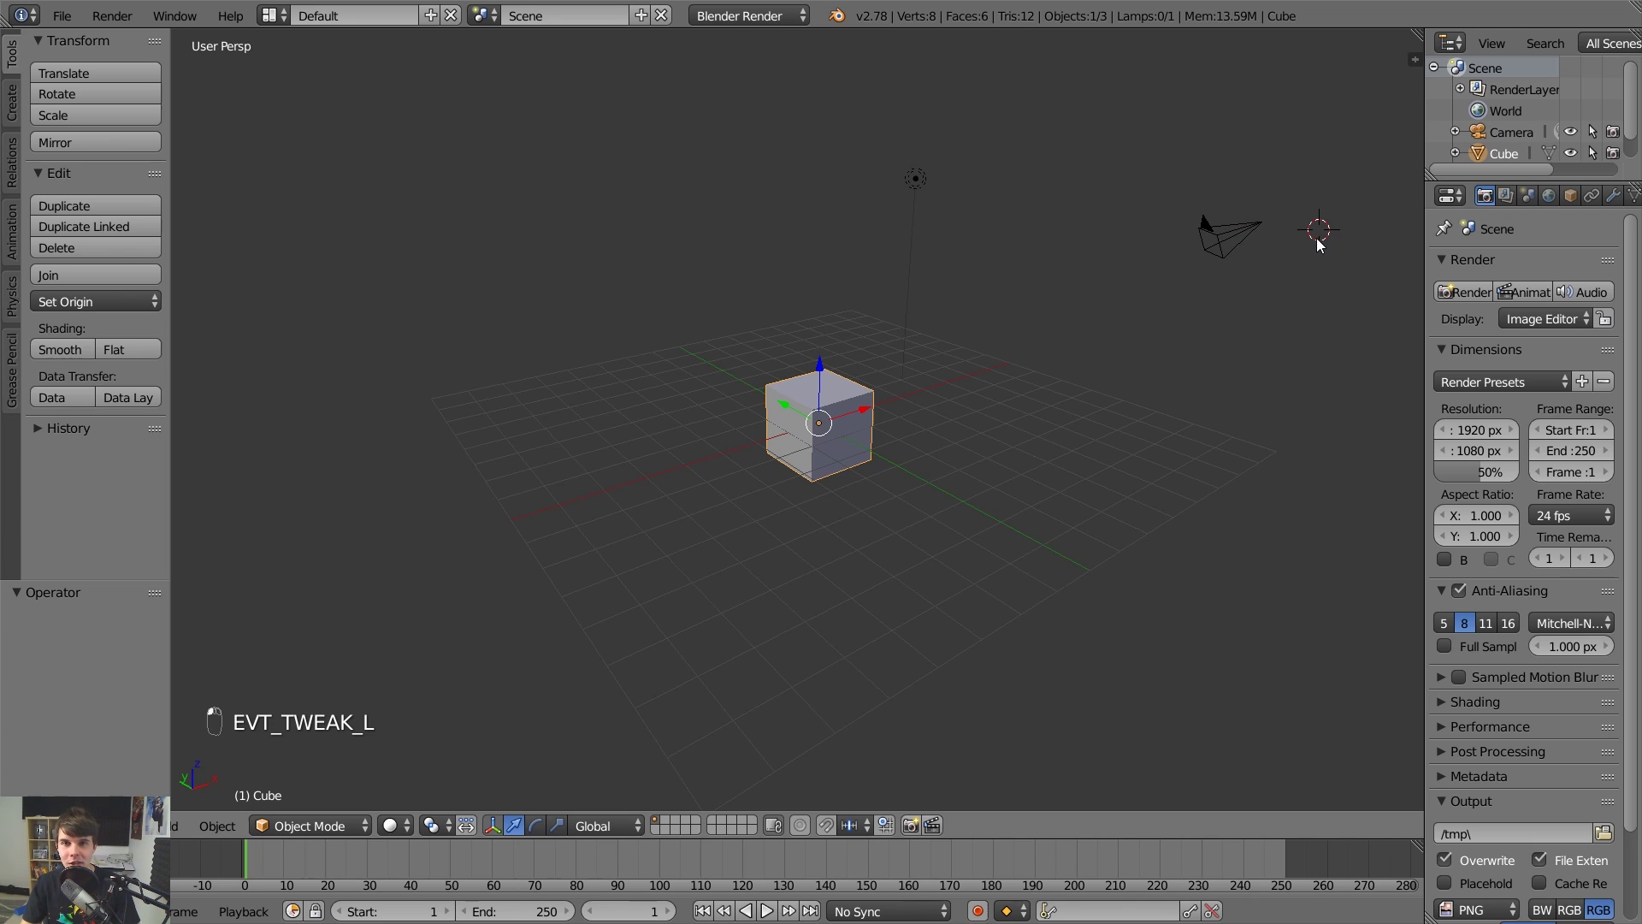
click(1252, 226)
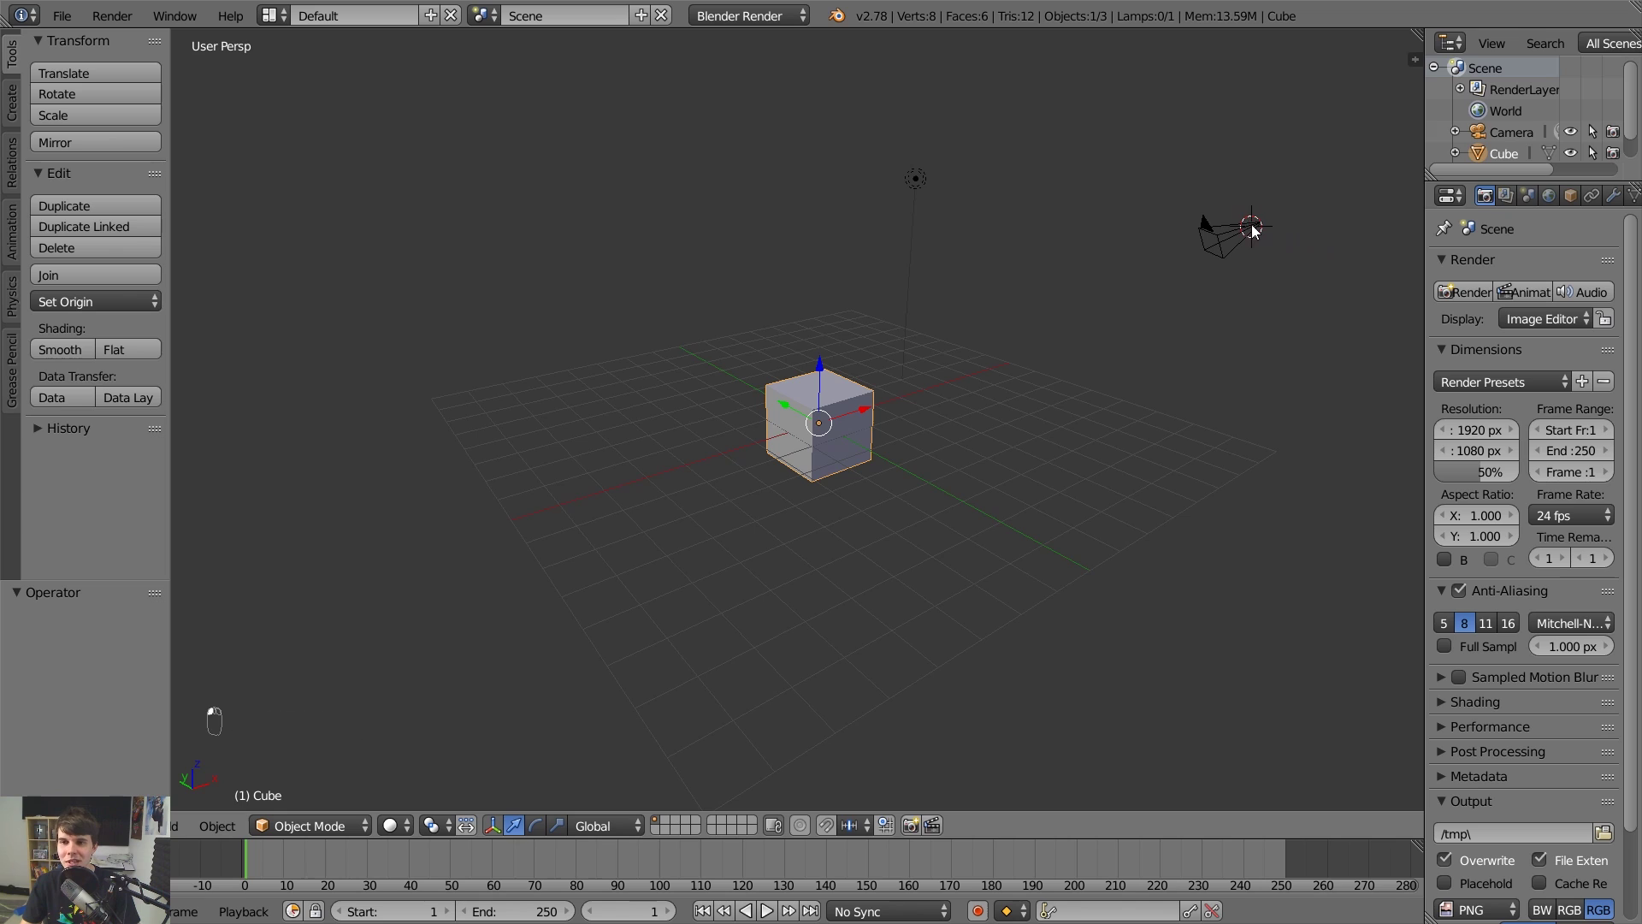
click(917, 181)
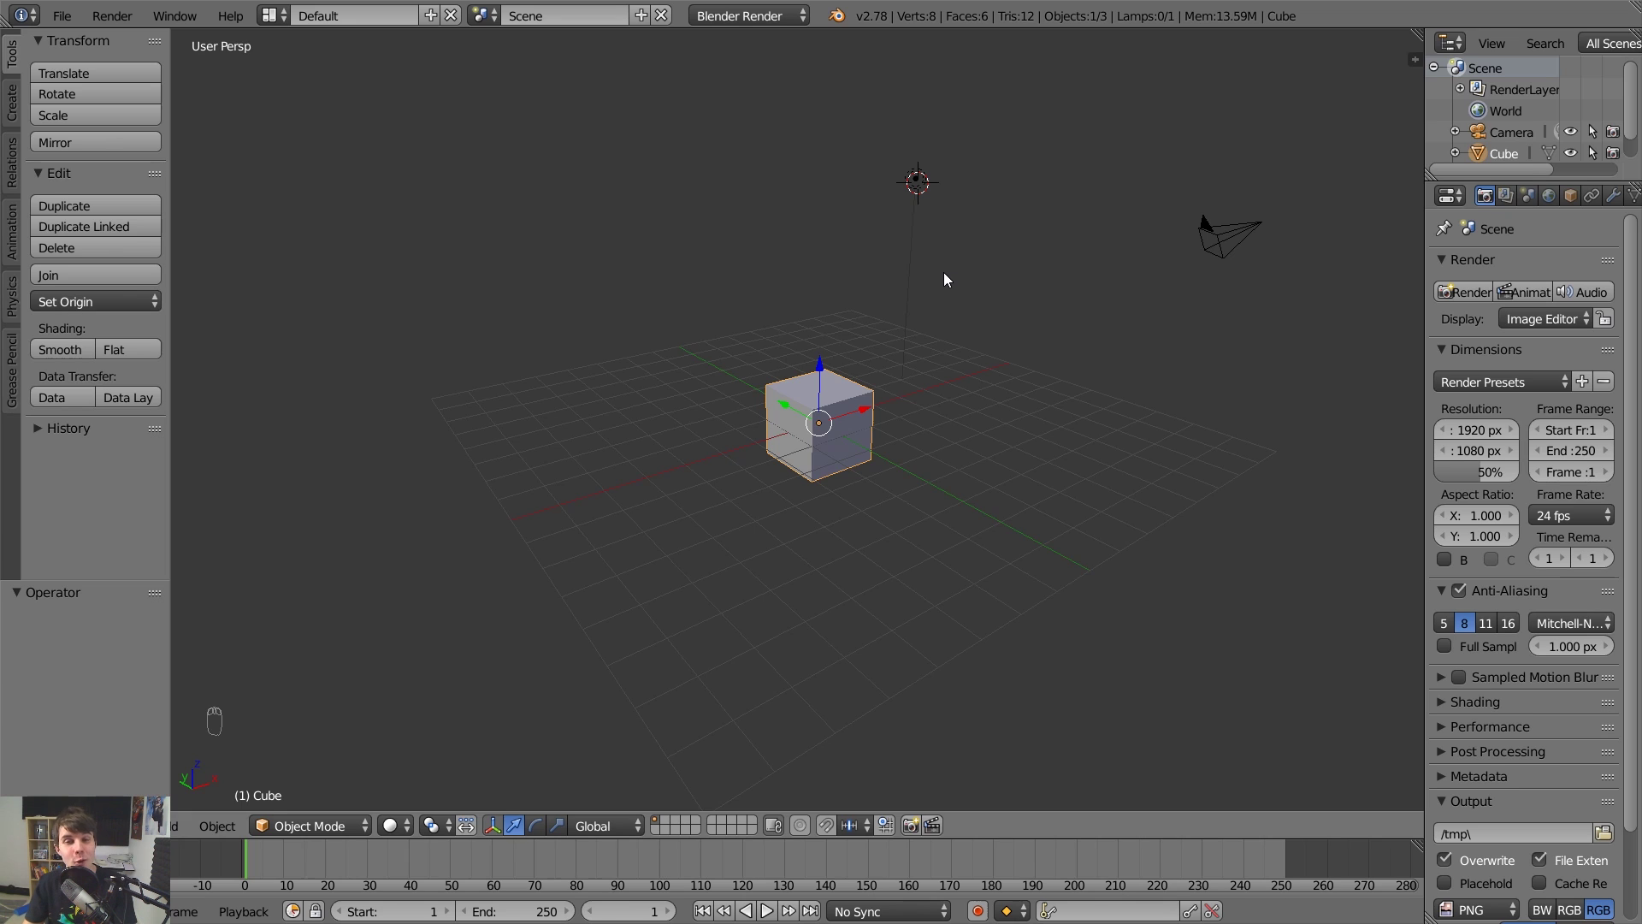
right_click(1225, 237)
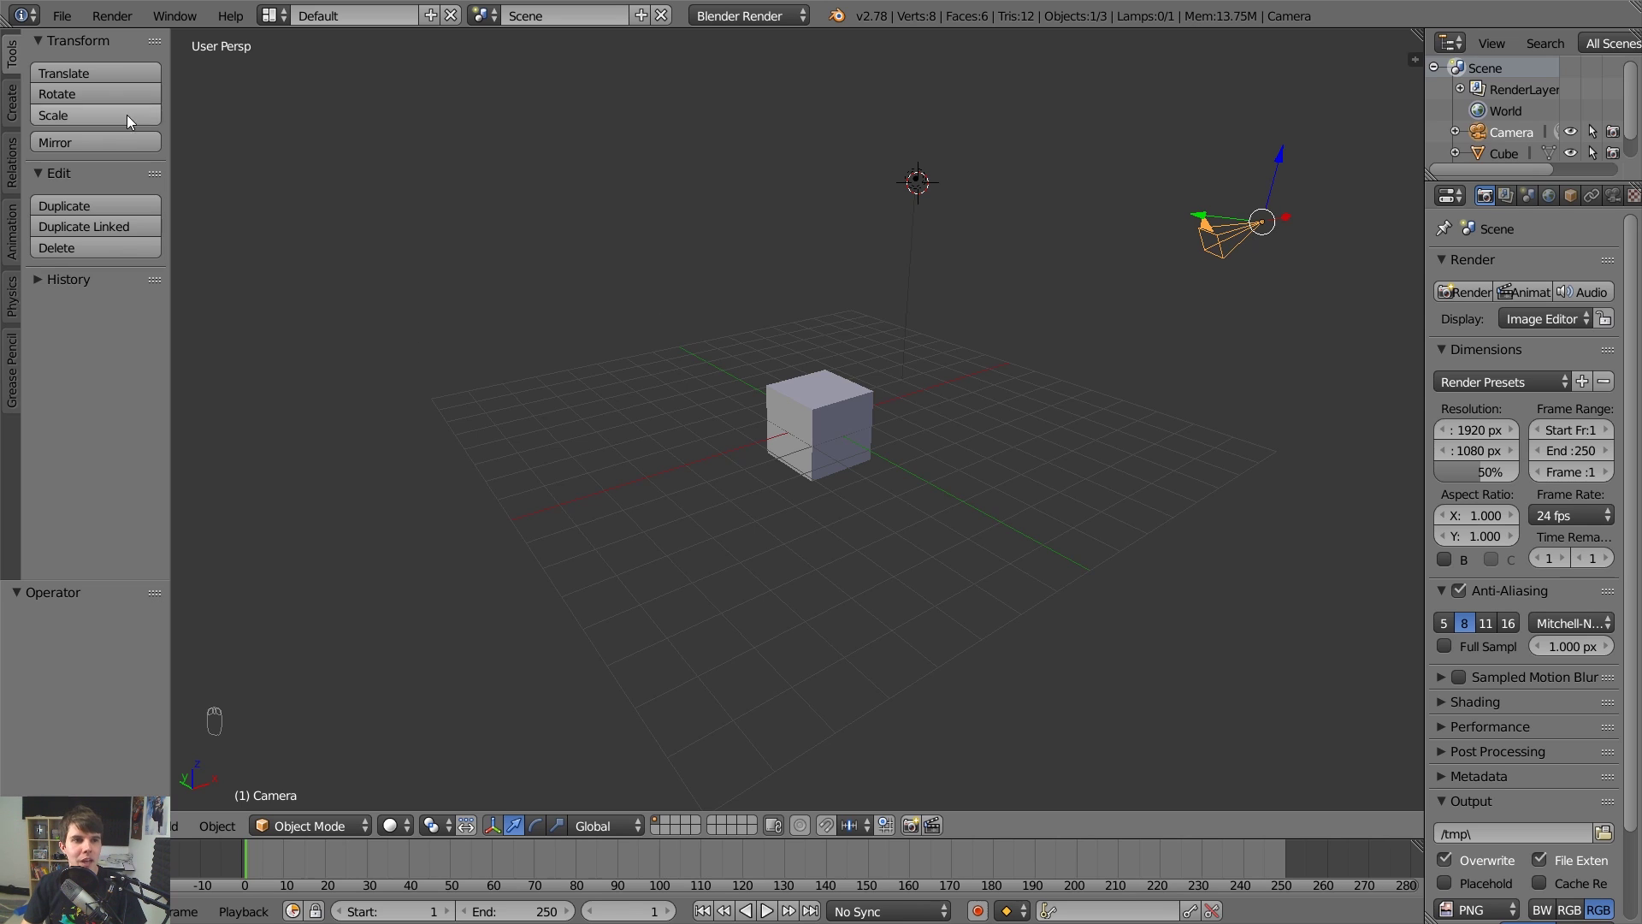
Set Select With to Left in the Input preferences and save the user settings.
click(65, 18)
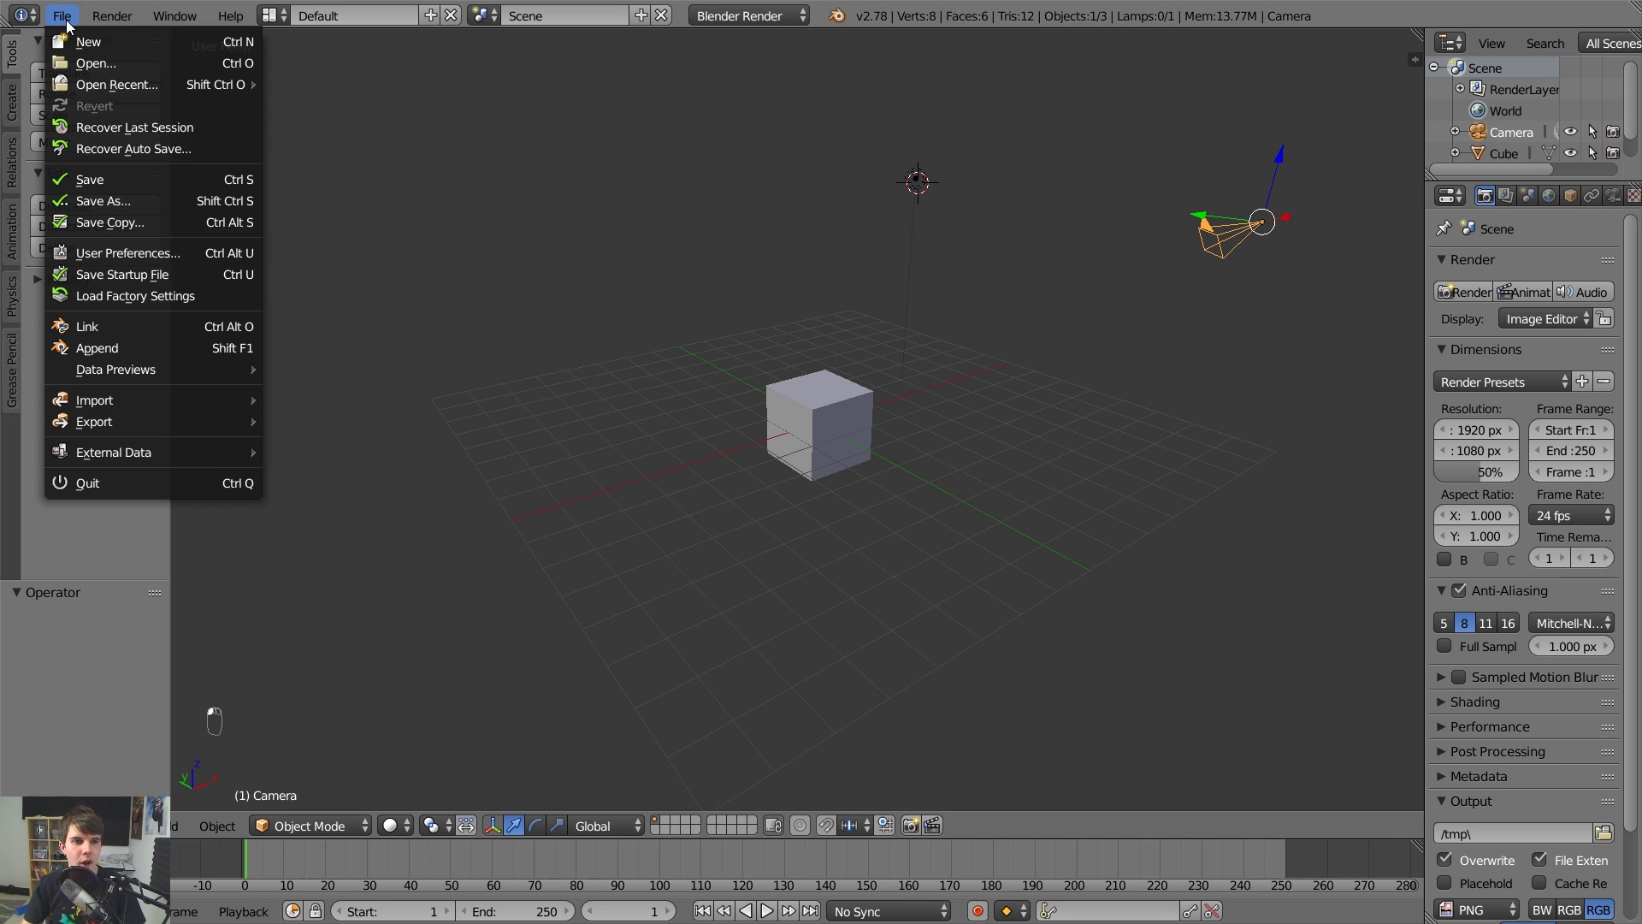
click(127, 250)
click(74, 277)
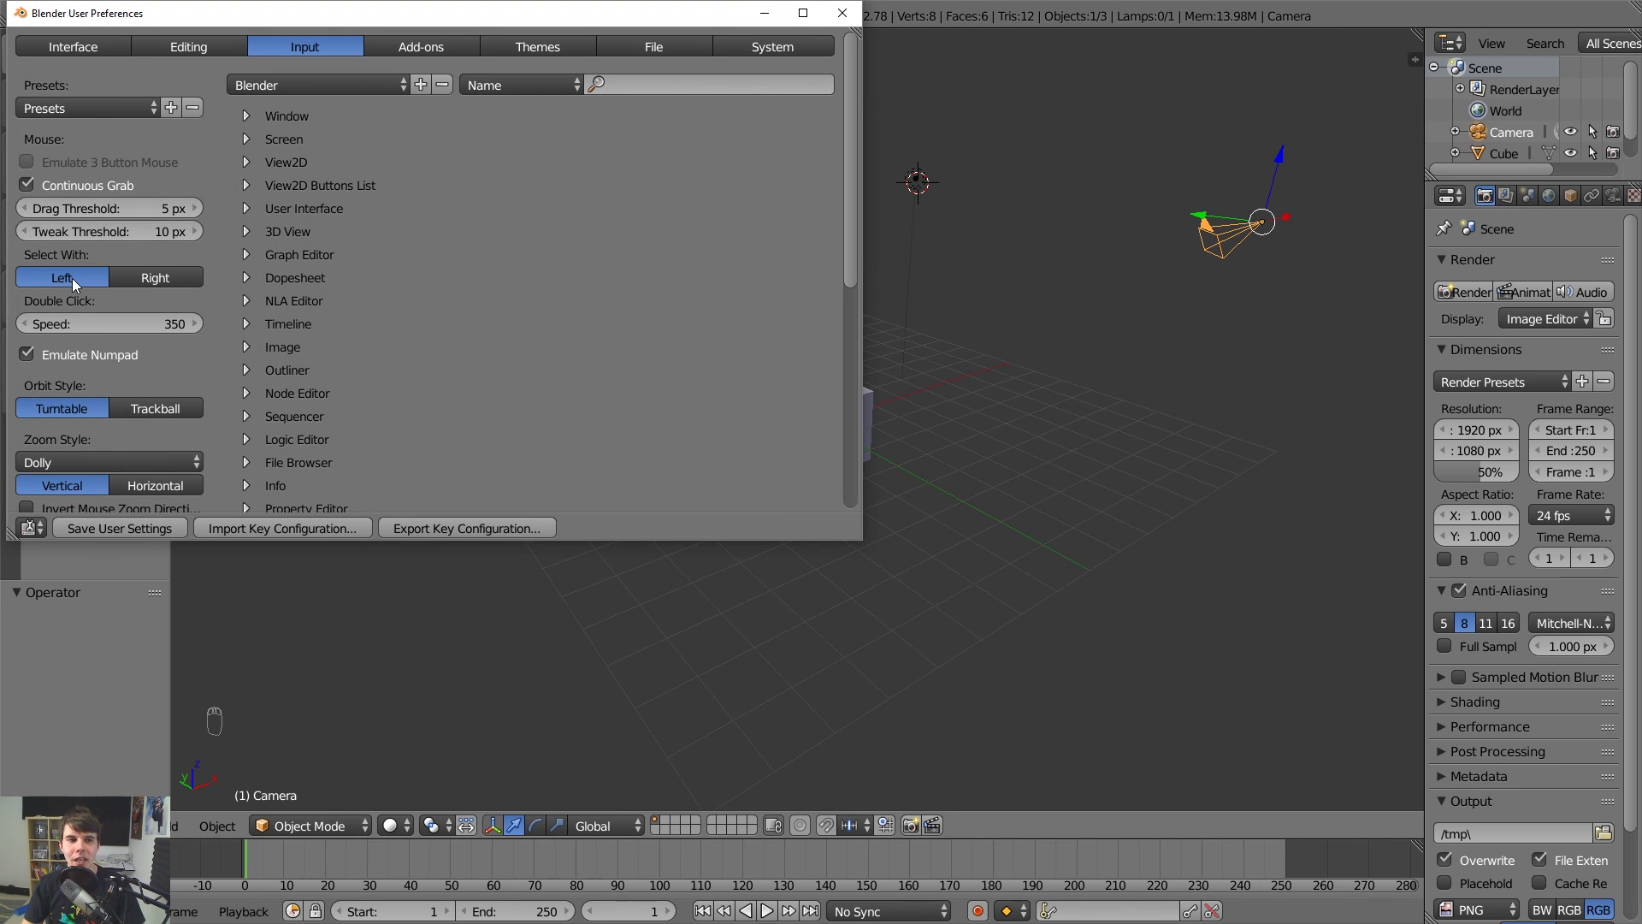
click(115, 523)
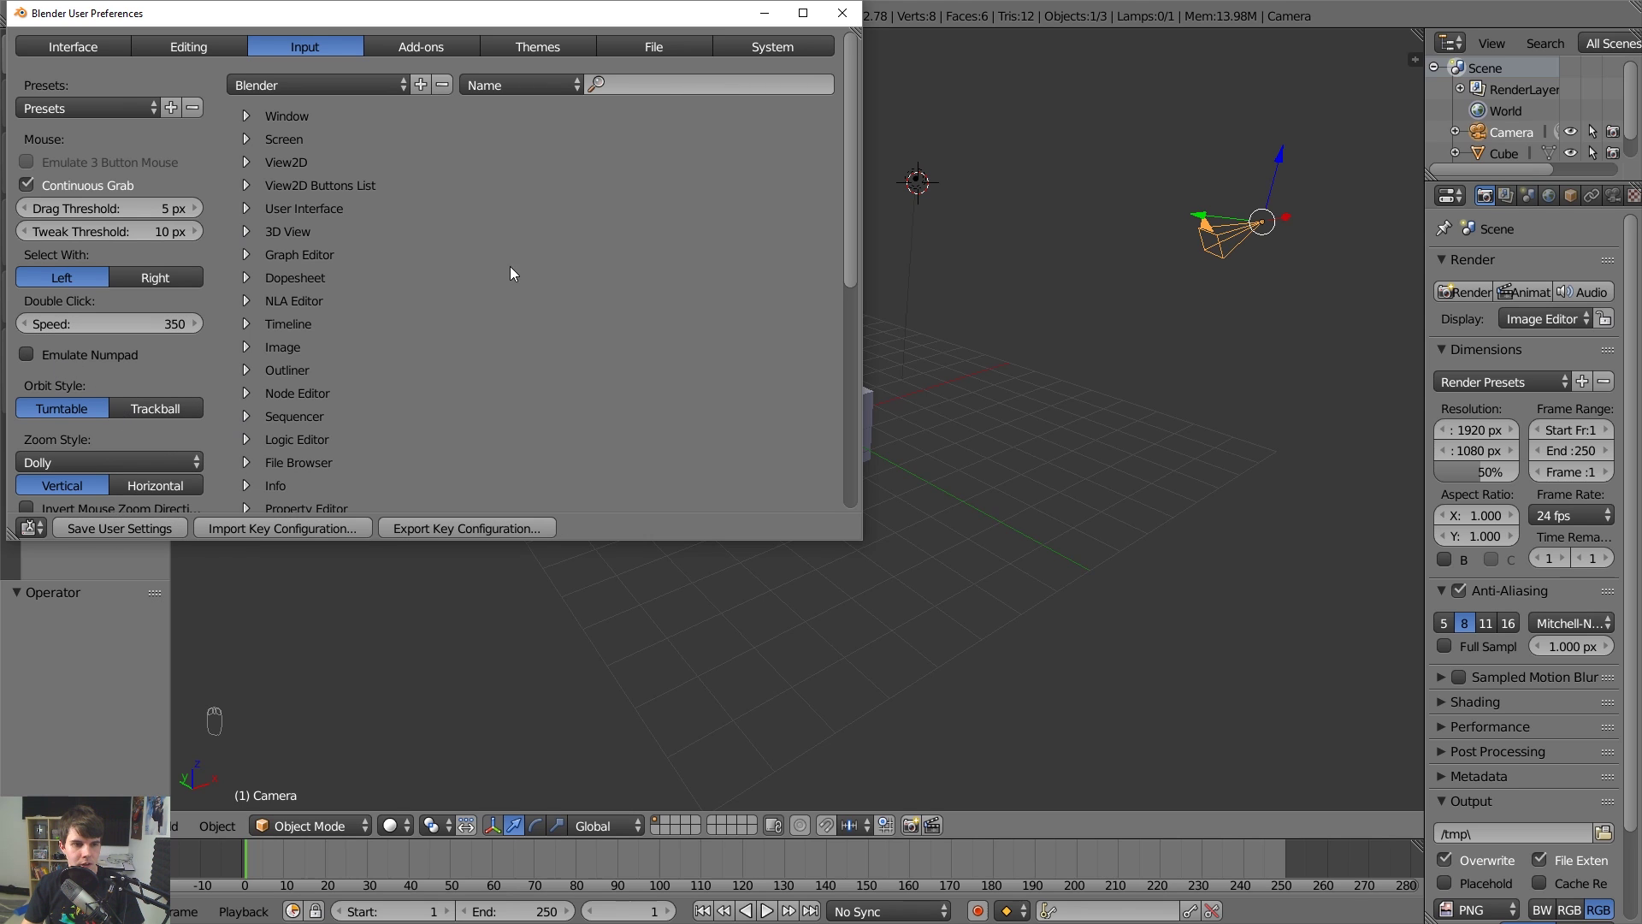
click(840, 15)
Test left-click selection on the lamp, the cube and the camera.
click(901, 220)
click(846, 389)
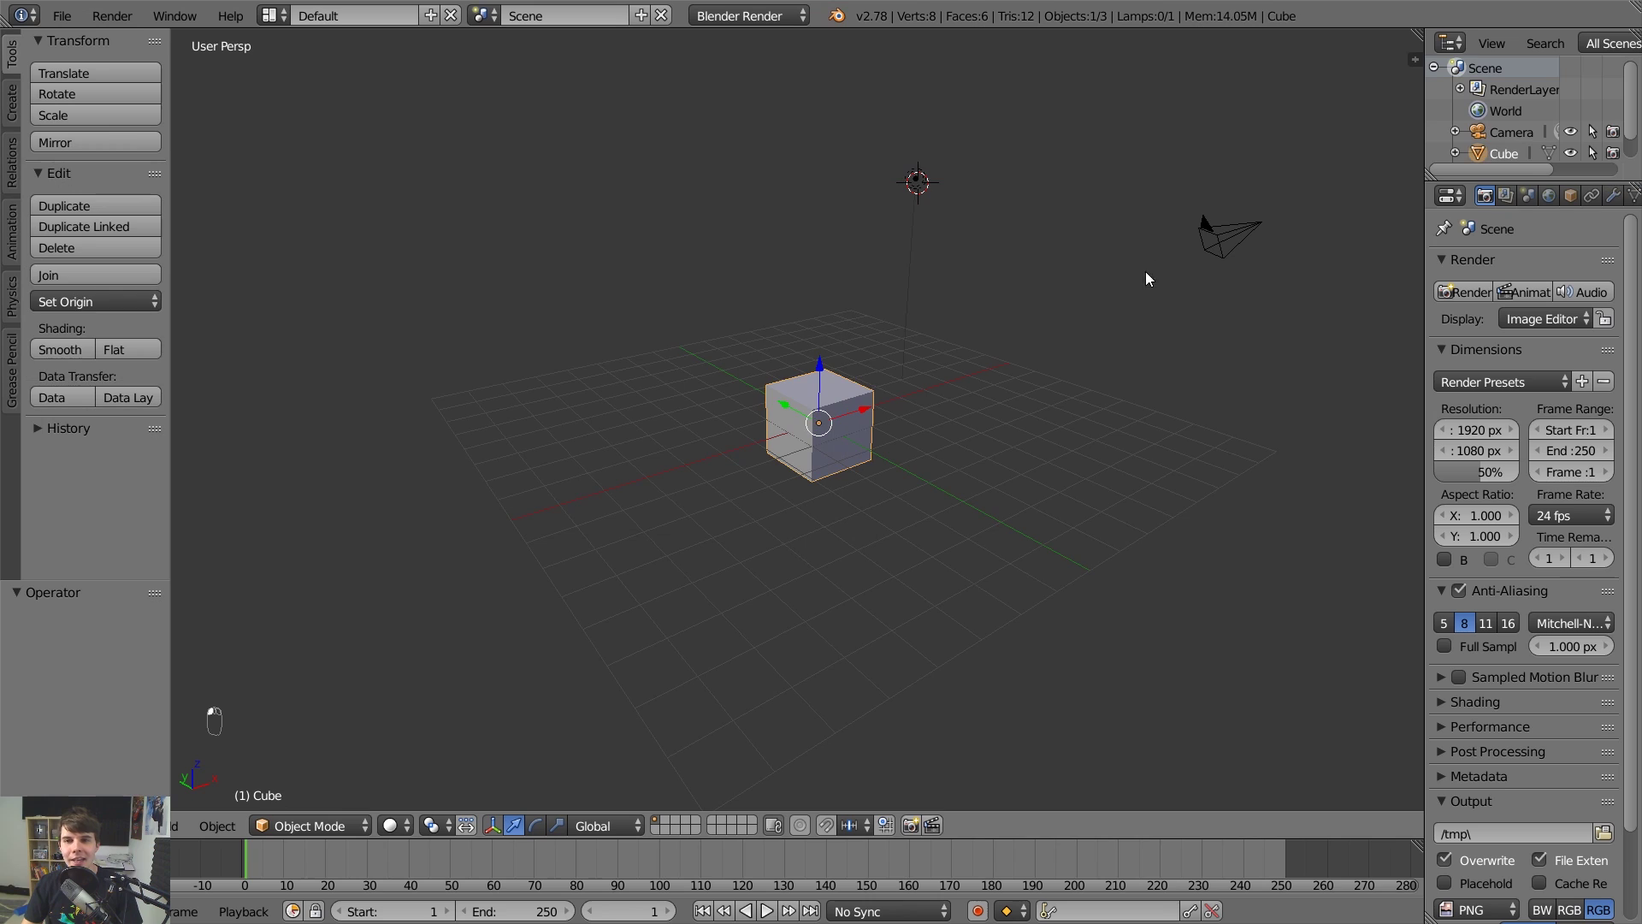
click(1222, 218)
Left-click select the lamp, cube and camera repeatedly, ending on the camera, and orbit higher.
click(913, 192)
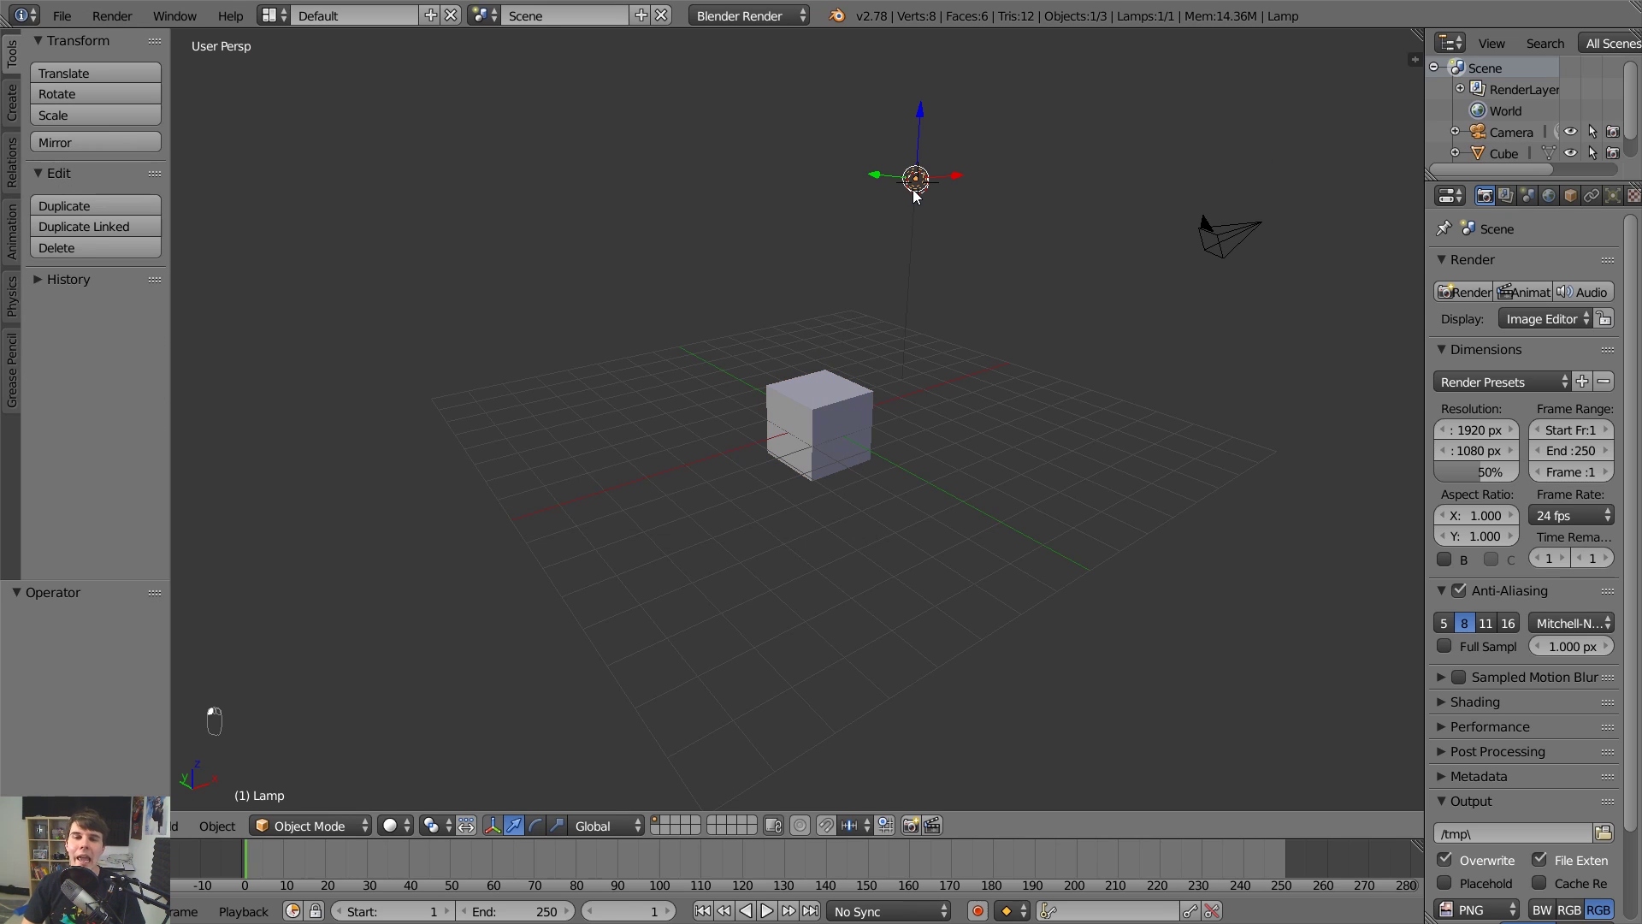
click(775, 426)
click(1208, 238)
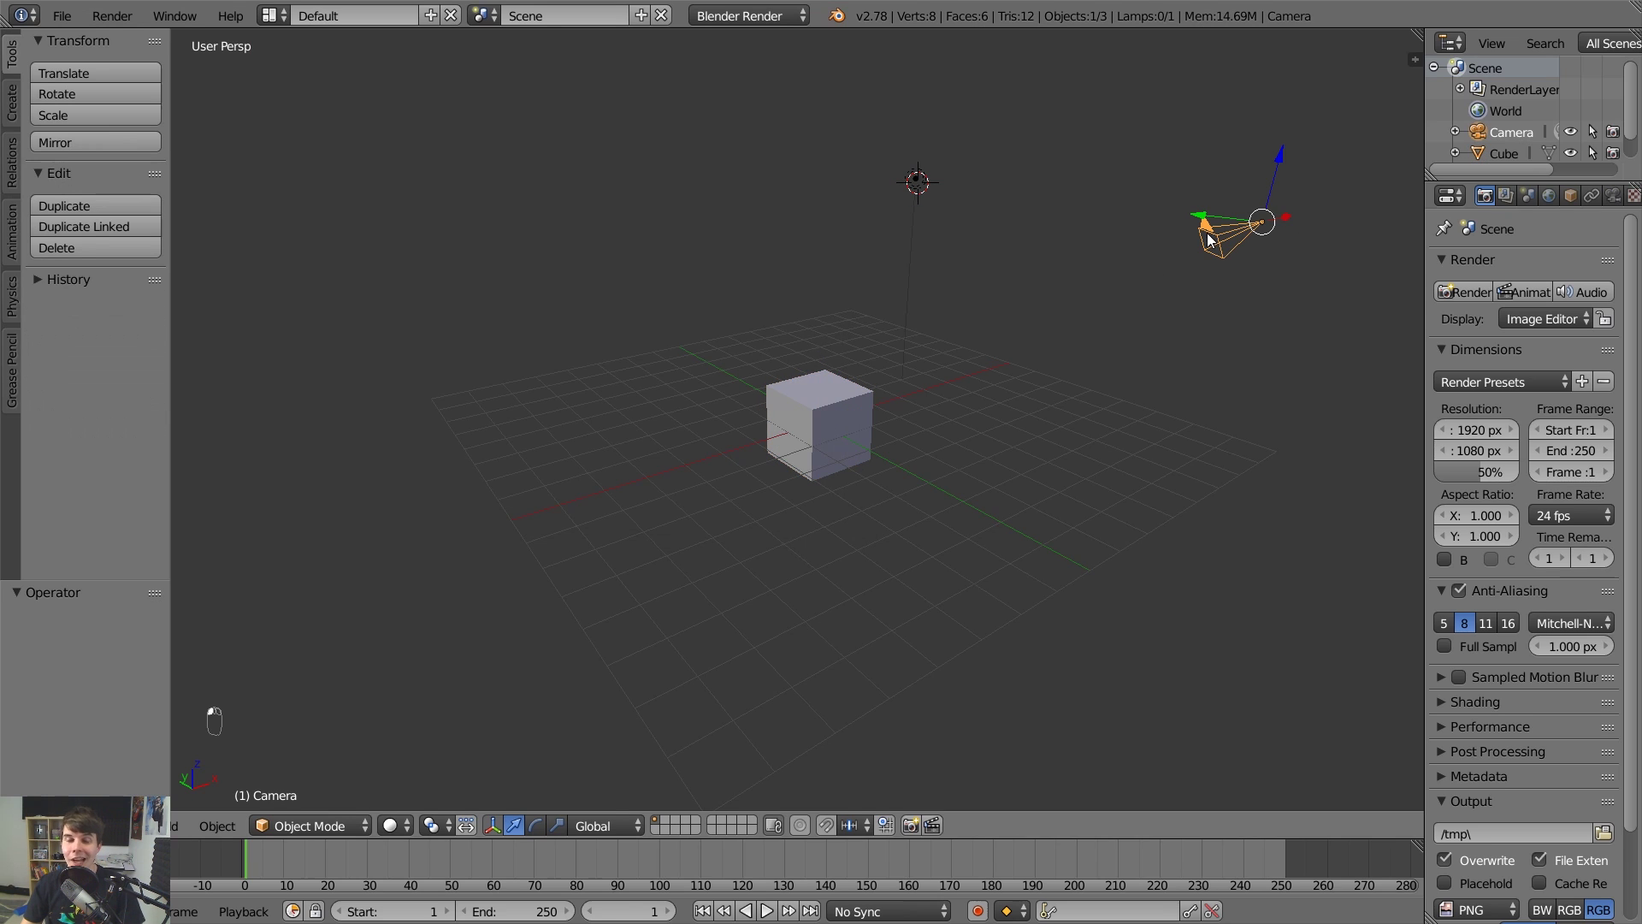
click(917, 209)
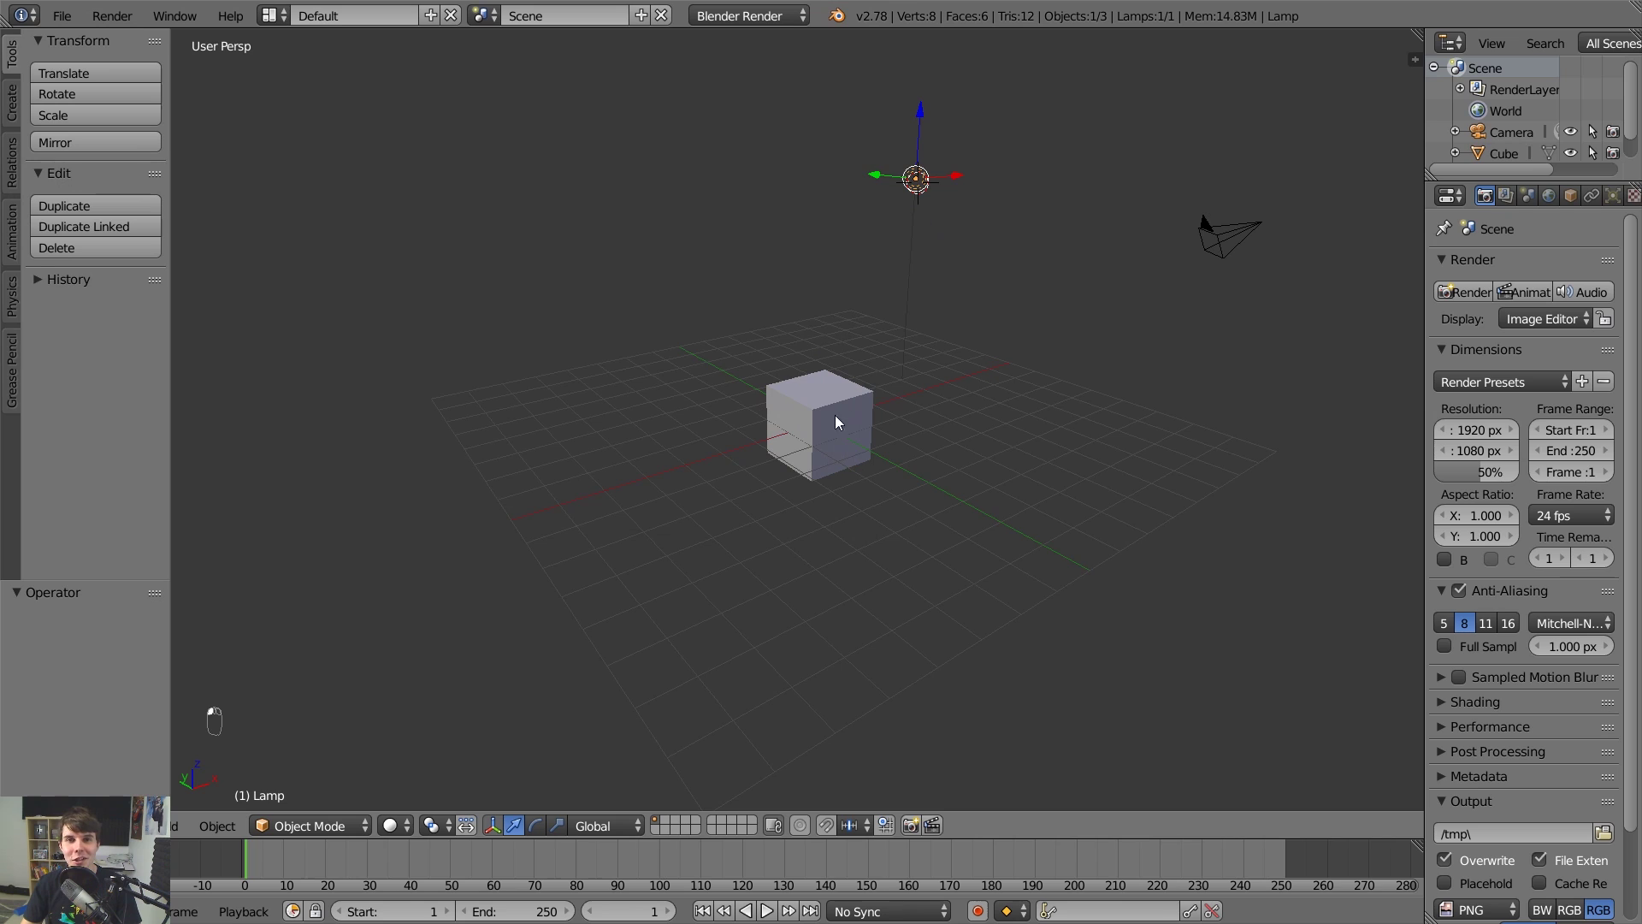
click(834, 417)
click(1206, 241)
click(920, 243)
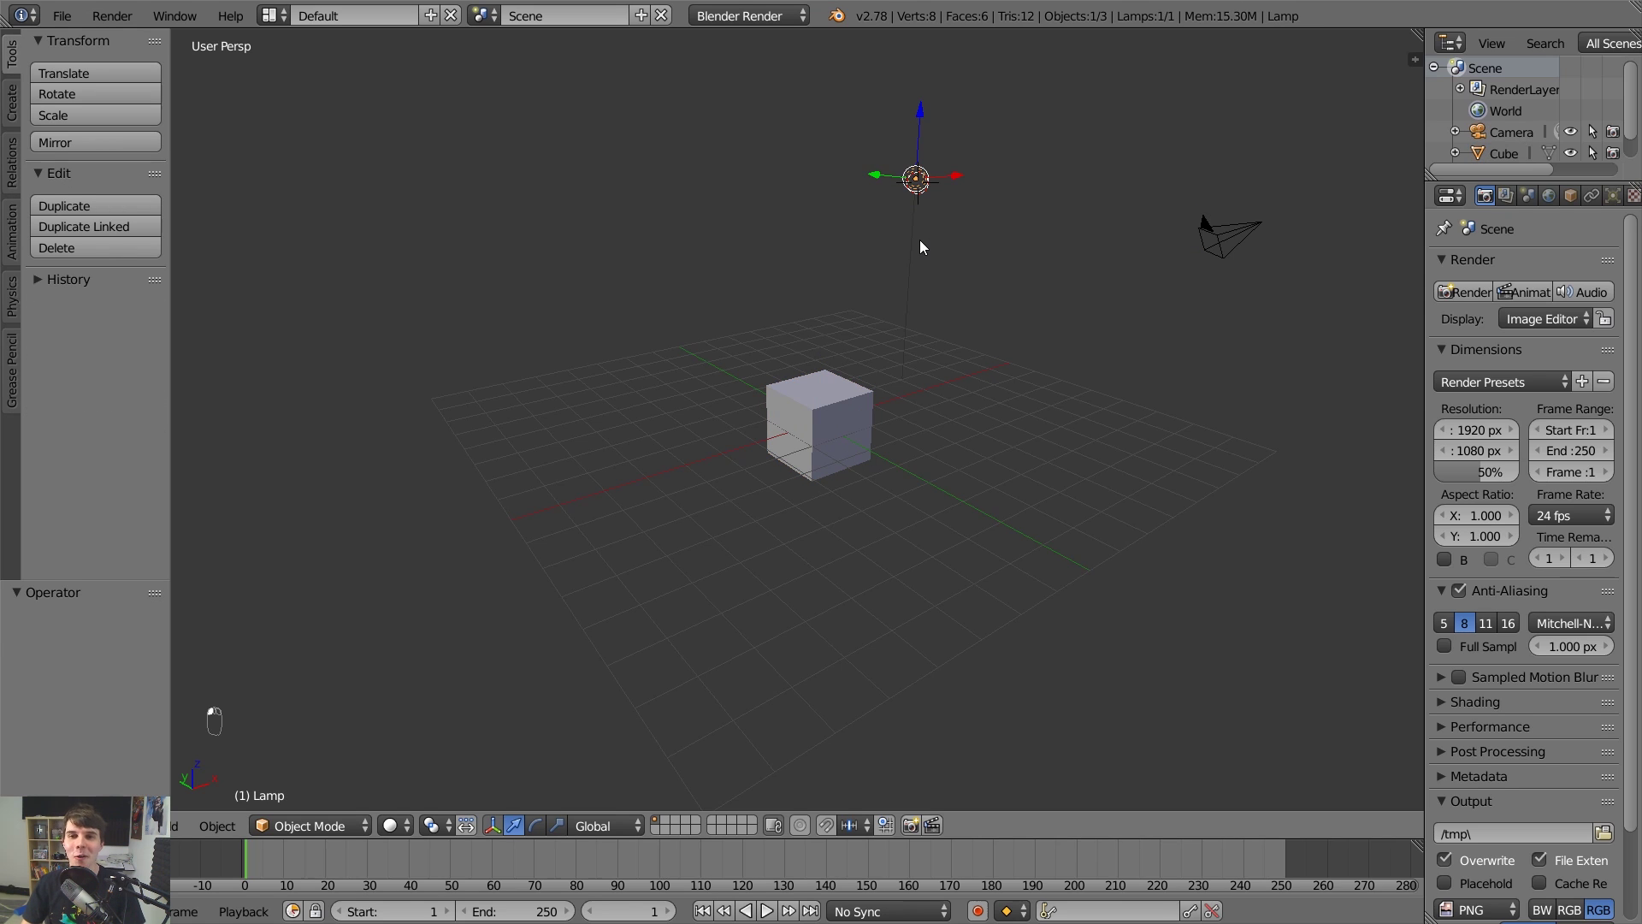
click(815, 405)
click(1211, 227)
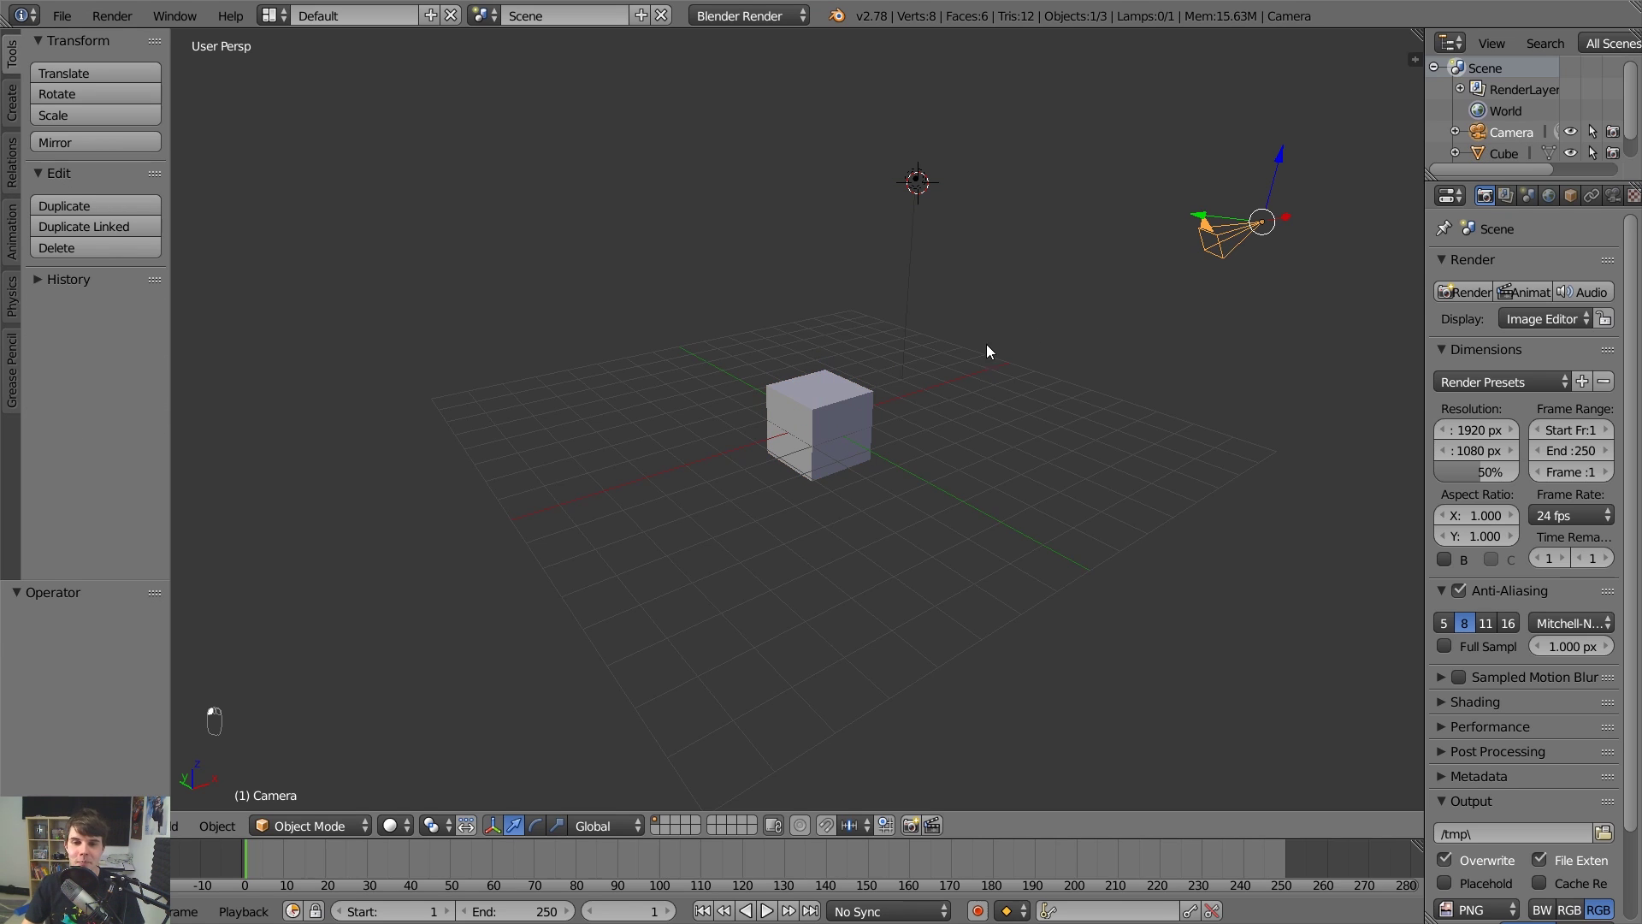
click(828, 380)
click(908, 203)
click(1236, 232)
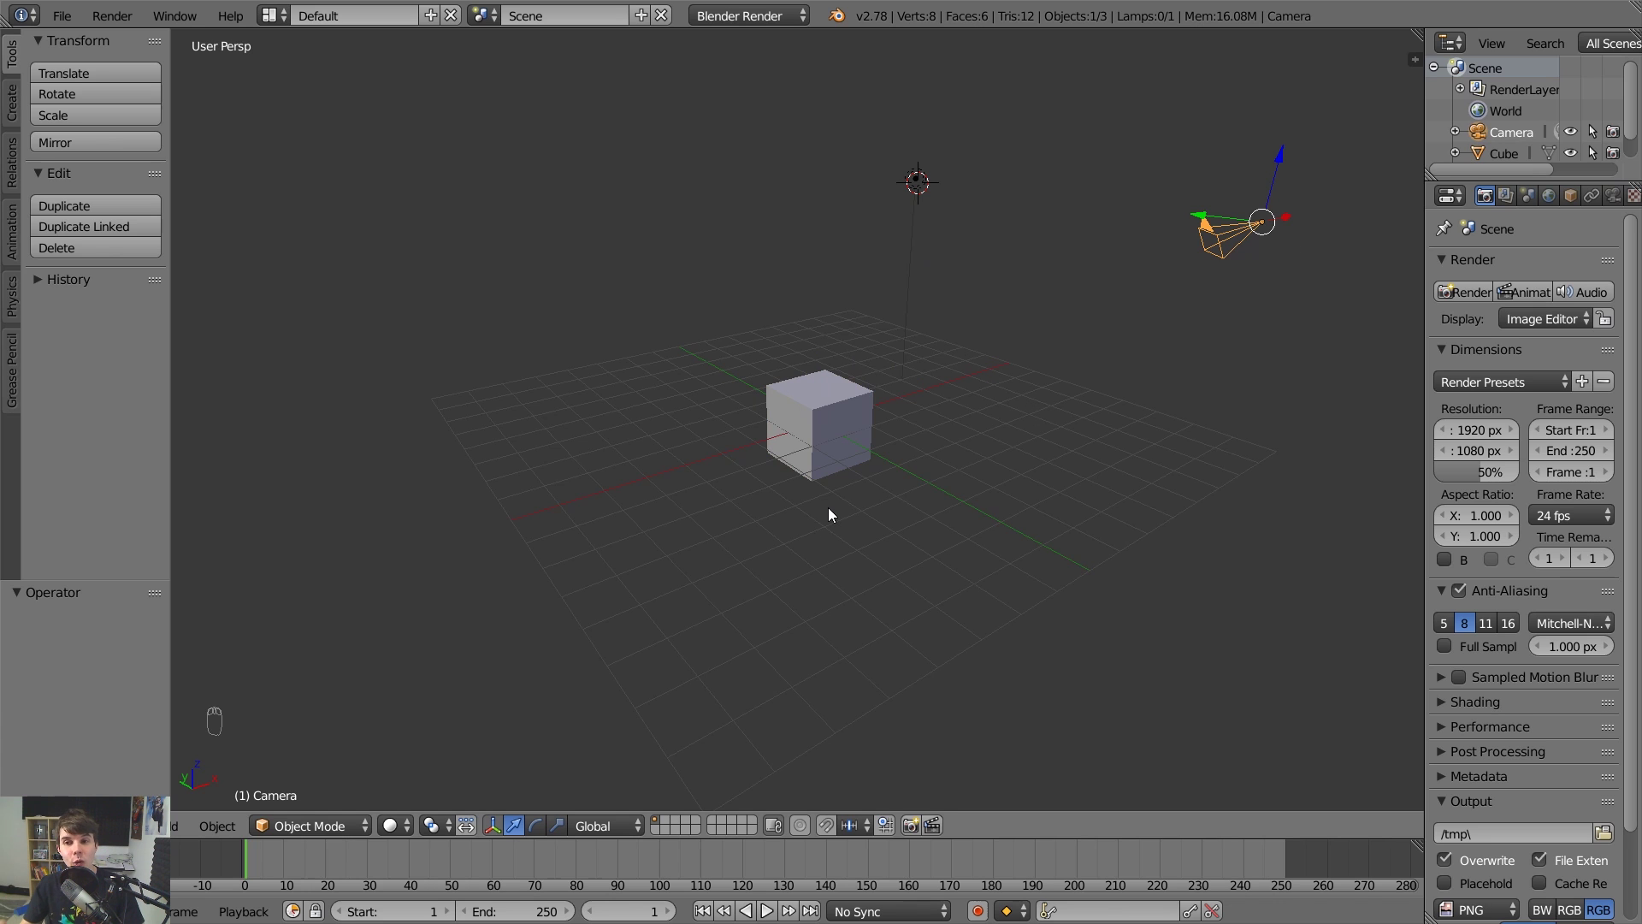
middle_drag(1132, 289, 1100, 181)
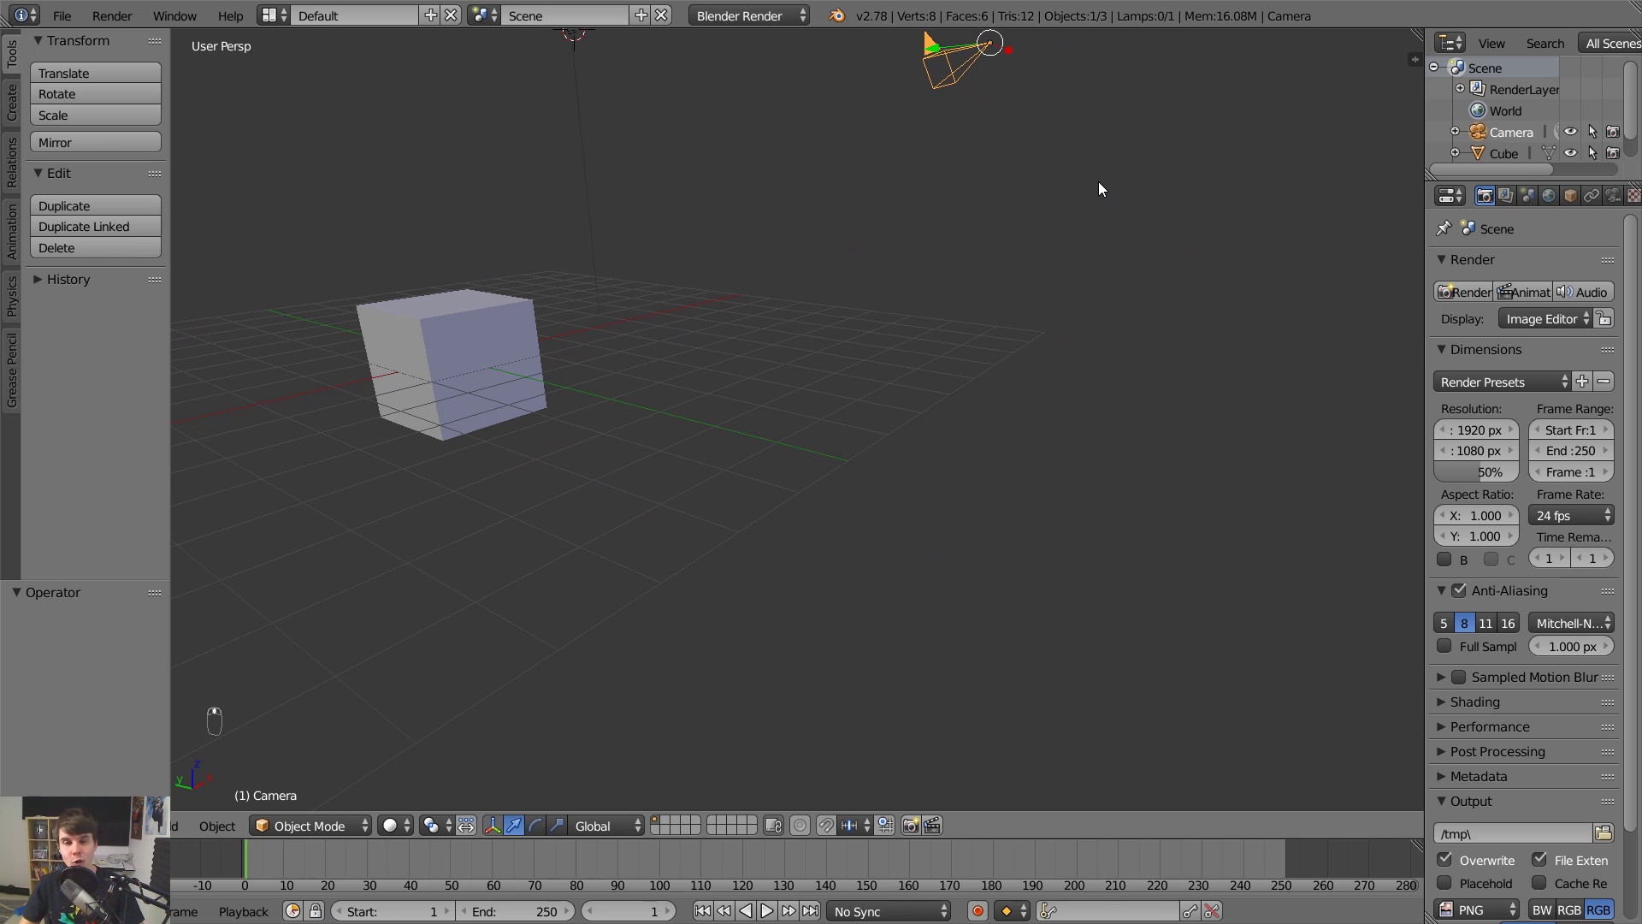
Frame the view on the camera with Numpad . and orbit the lamp into view.
key(KP_Decimal)
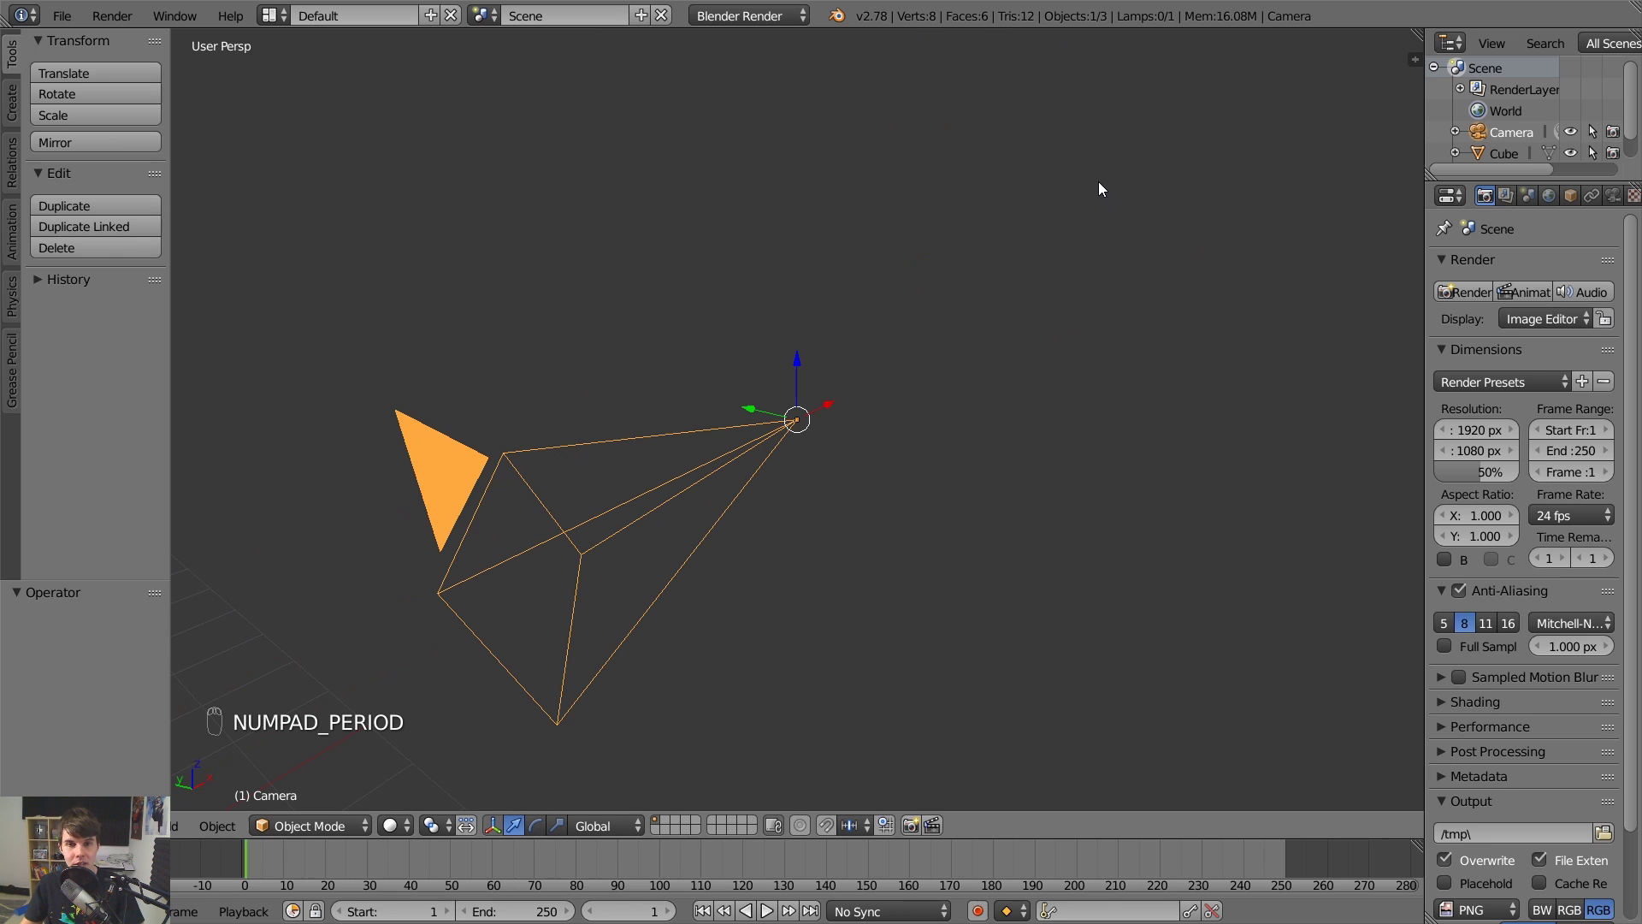
middle_drag(1048, 206, 887, 430)
scroll(1050, 407, down, 6)
middle_drag(1025, 400, 1116, 373)
Select and frame the lamp, then select and frame the cube.
right_click(1216, 353)
key(KP_Decimal)
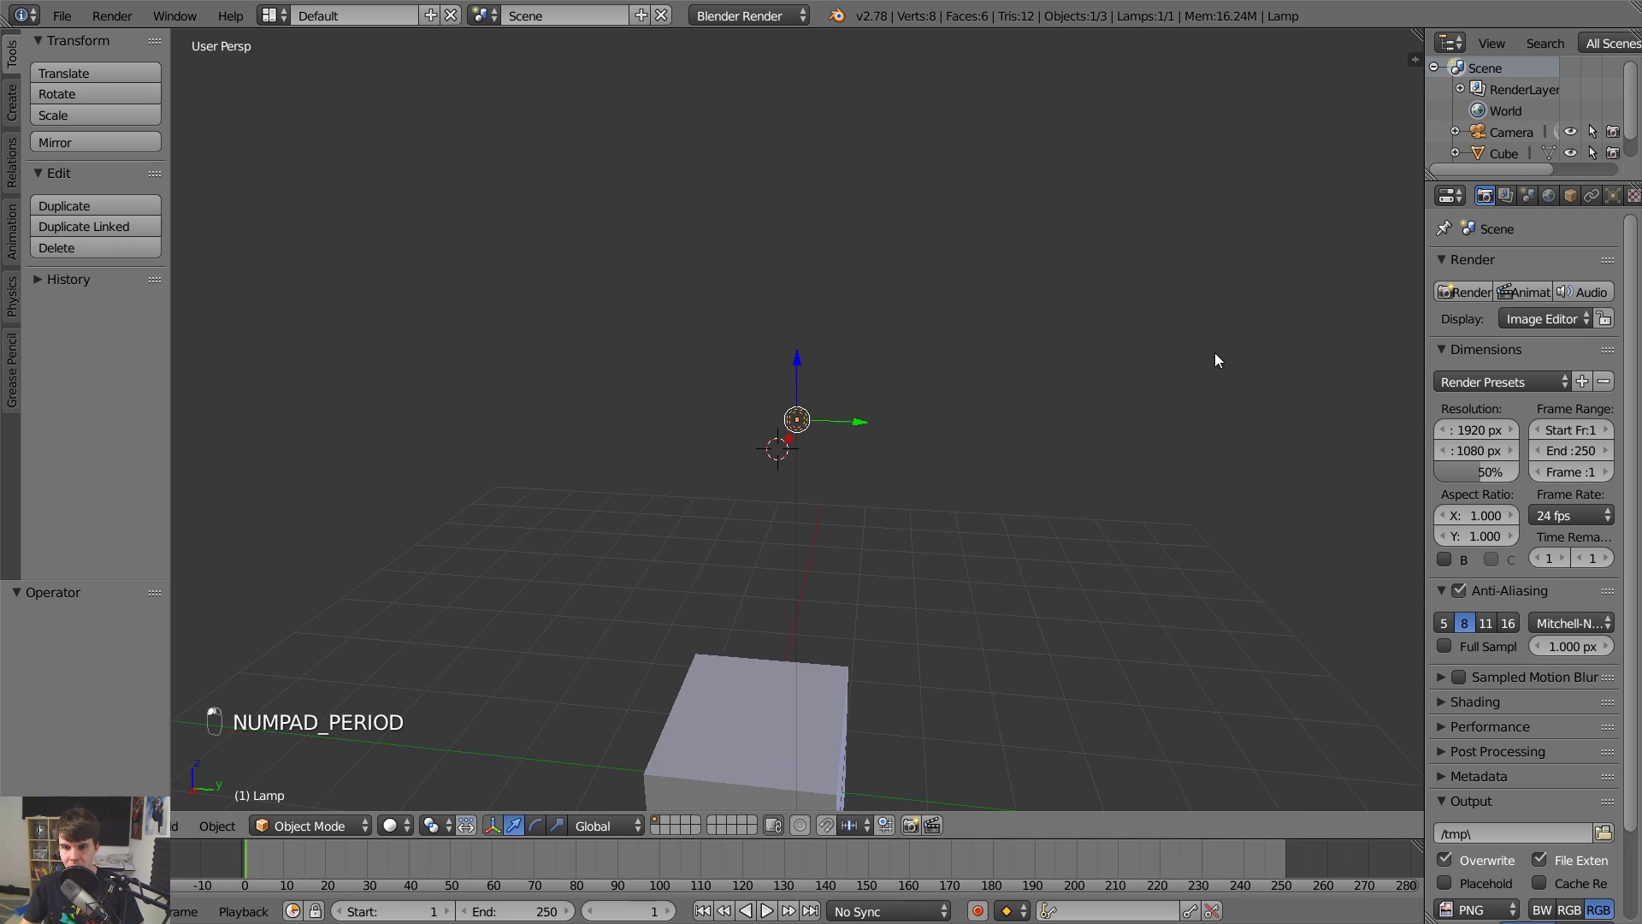
middle_drag(986, 475, 866, 506)
right_click(852, 614)
key(KP_Decimal)
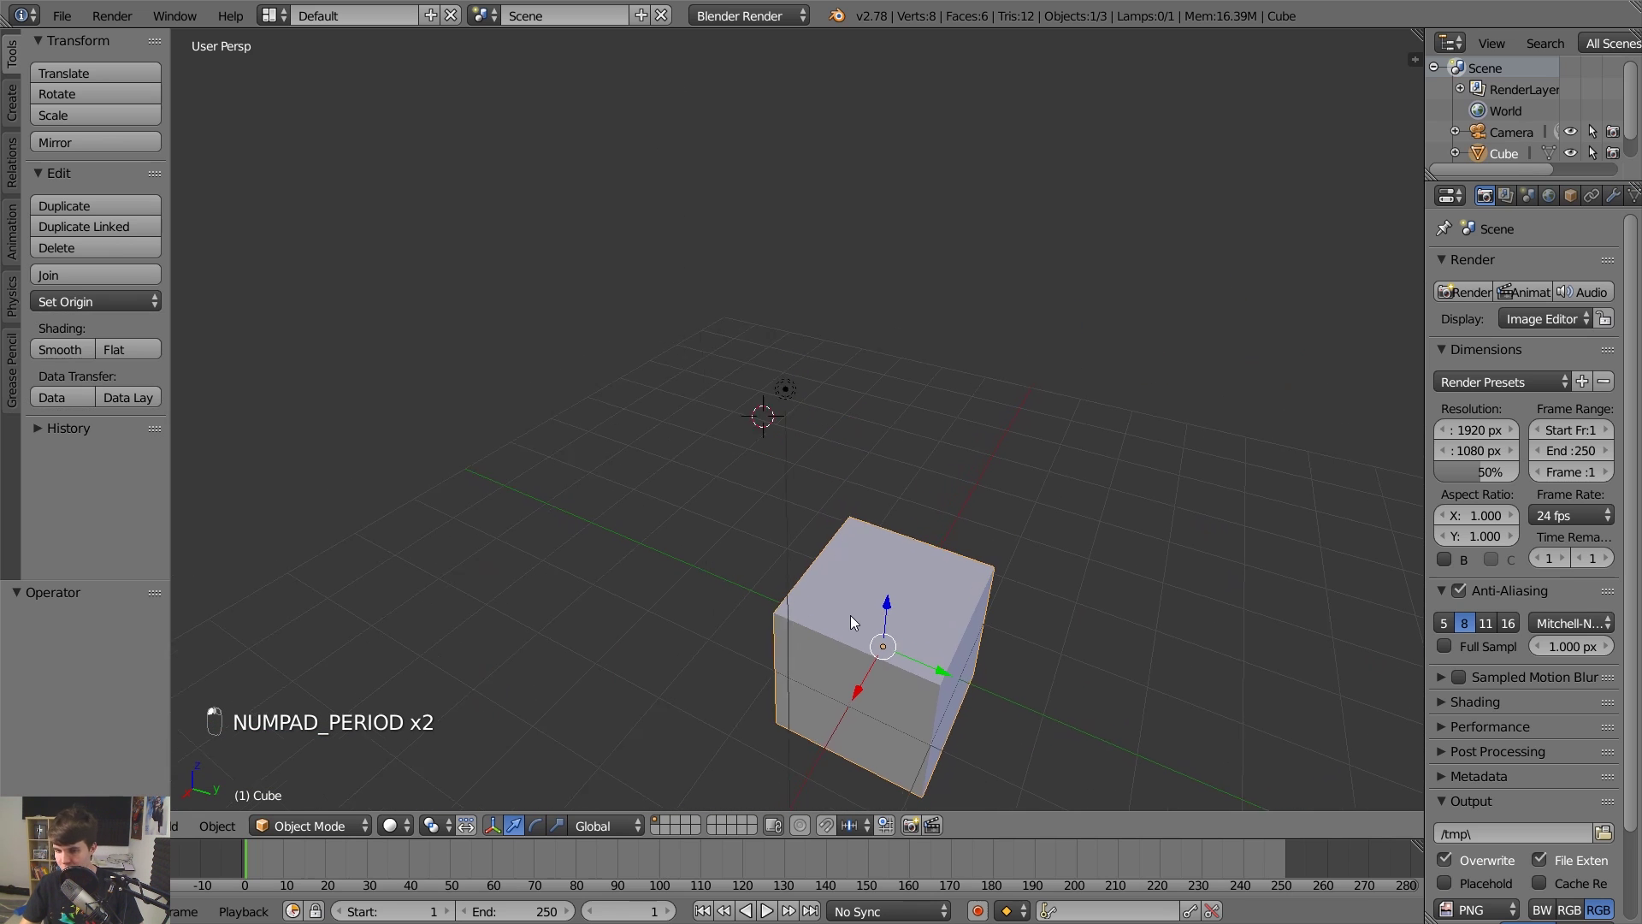
scroll(958, 566, down, 8)
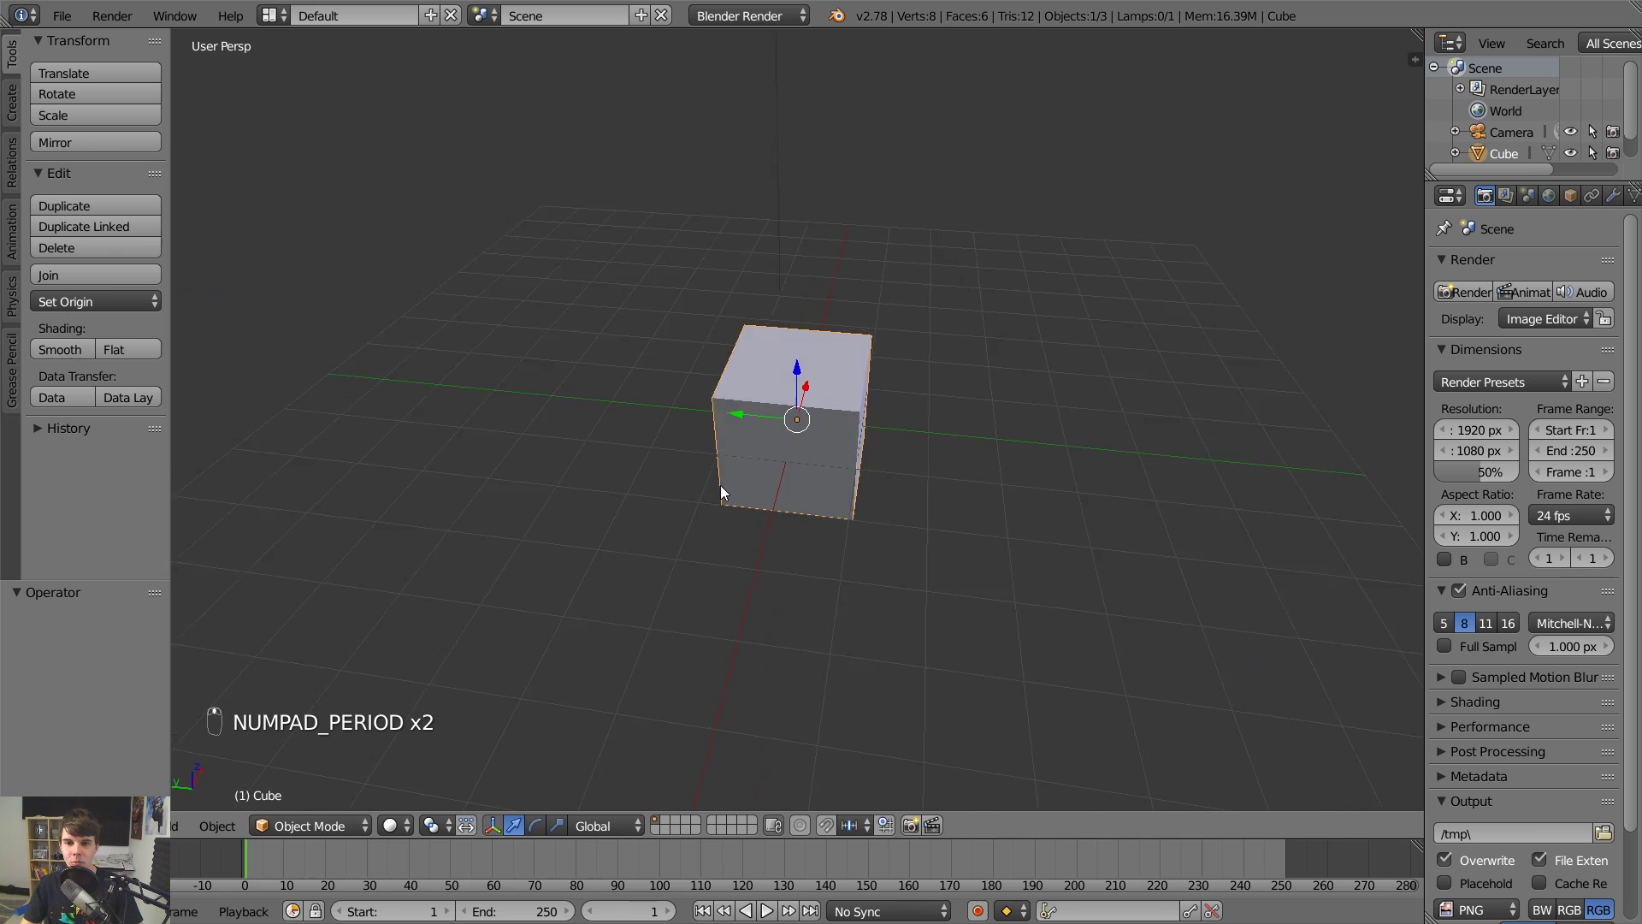
Select and frame the camera, then look down from the top view.
right_click(1035, 213)
key(KP_Decimal)
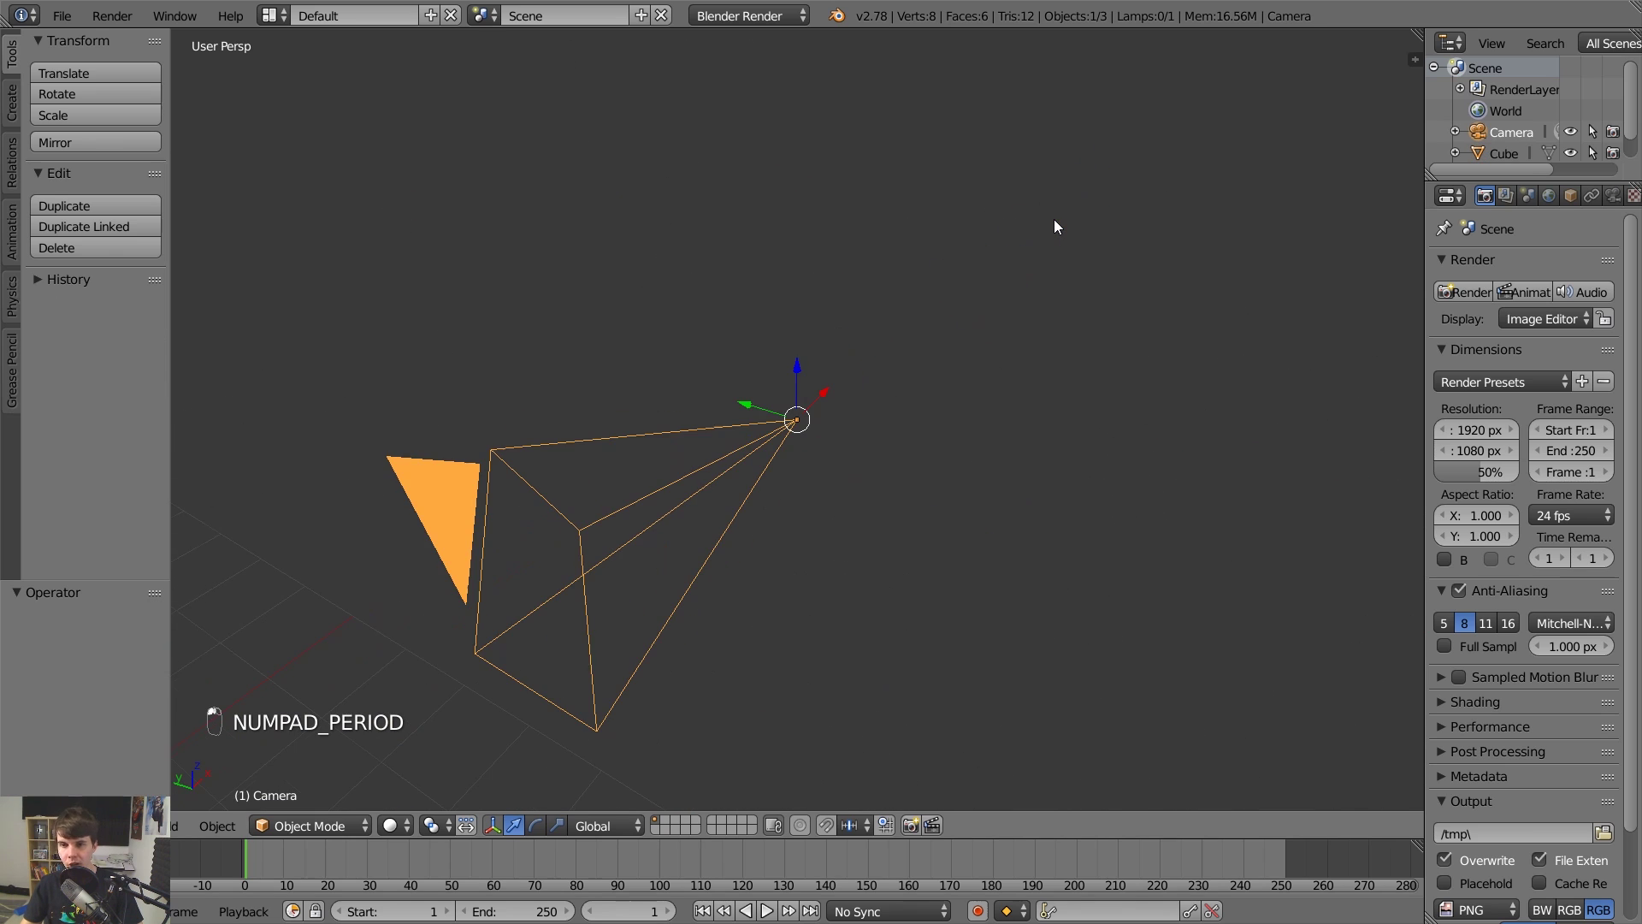
key(KP_7)
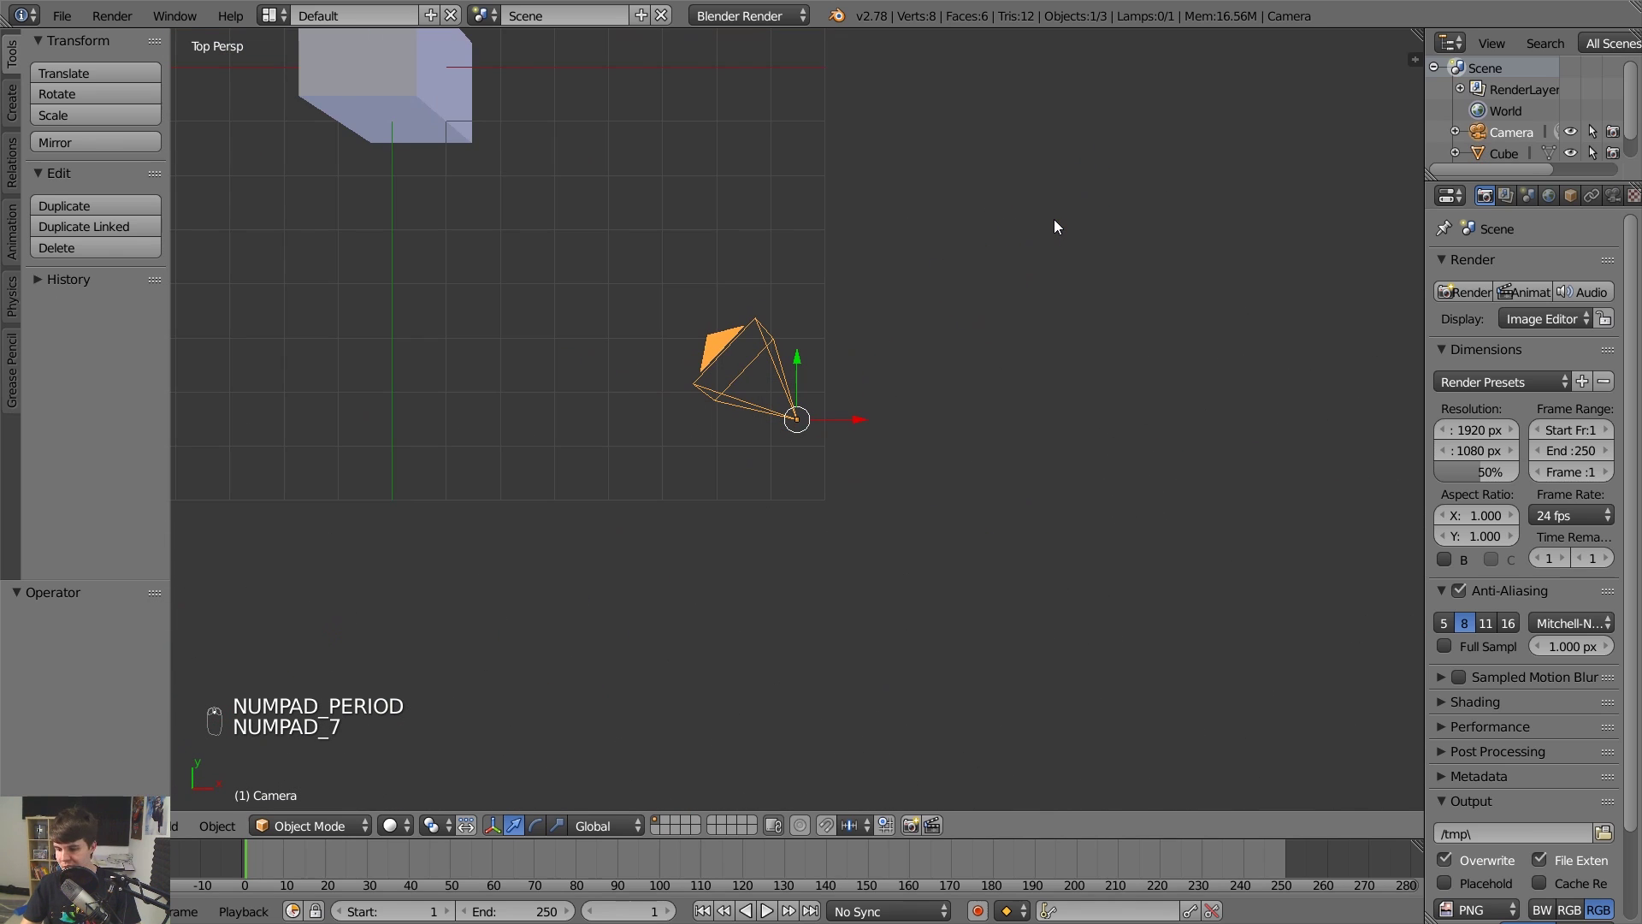
Switch to orthographic view, select the cube, and orbit to an angled view around it.
key(KP_5)
scroll(1054, 219, down, 3)
scroll(901, 326, up, 3)
middle_drag(901, 326, 923, 260)
right_click(787, 429)
scroll(787, 428, up, 2)
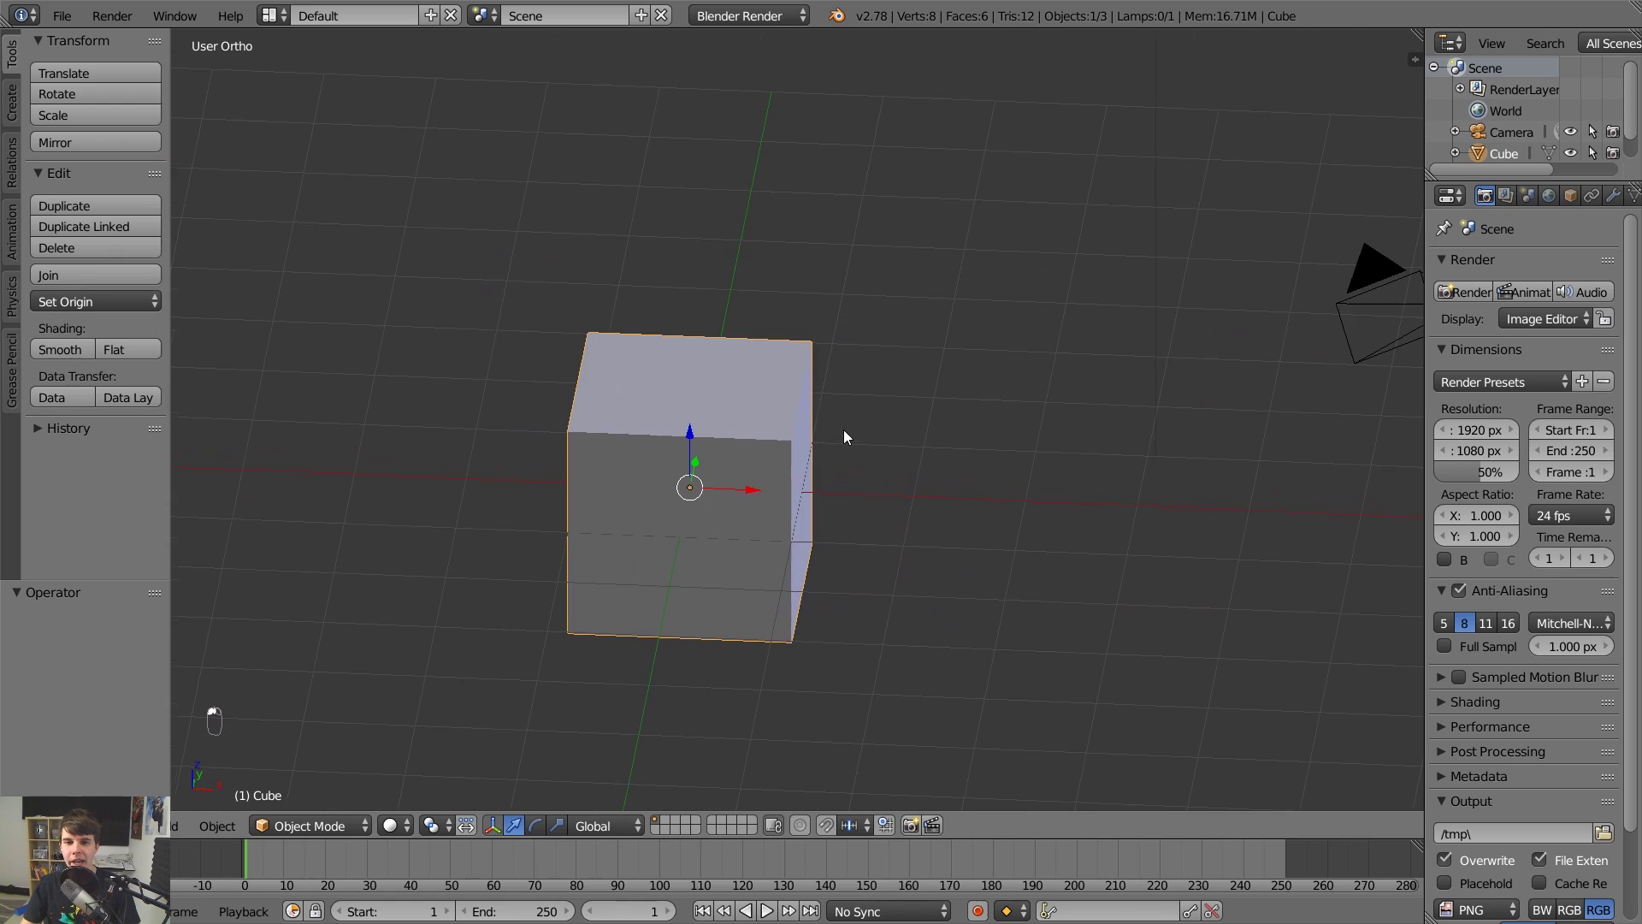
middle_drag(843, 429, 1187, 337)
Snap through the top, front and side views, zooming in and out.
key(KP_7)
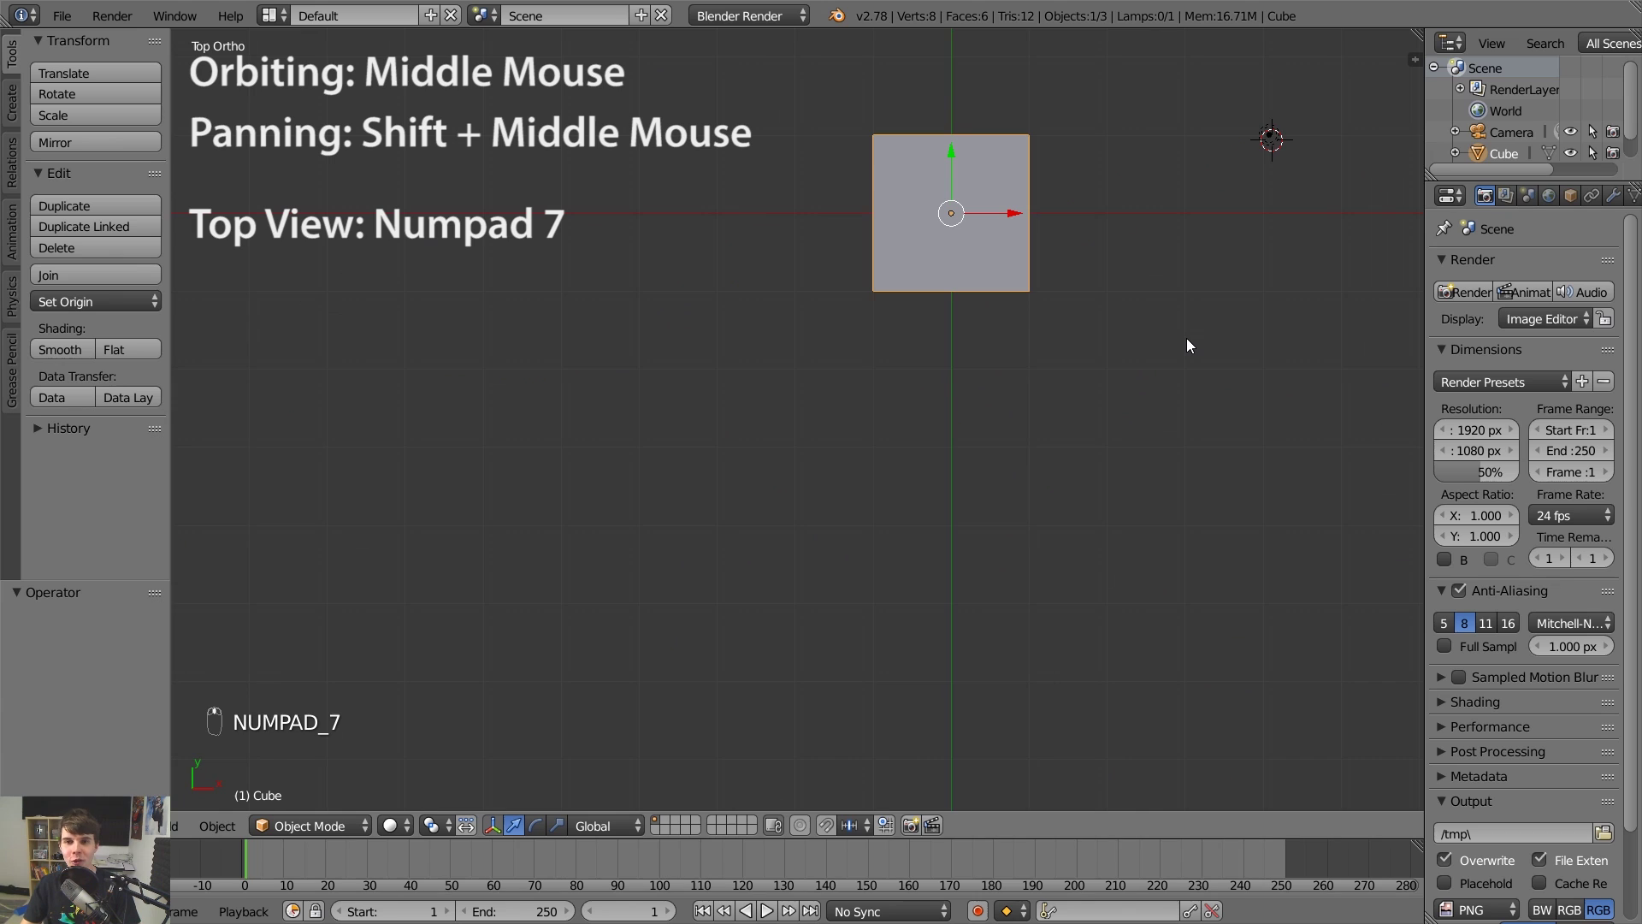
scroll(1180, 342, down, 3)
scroll(1171, 353, up, 2)
key(KP_1)
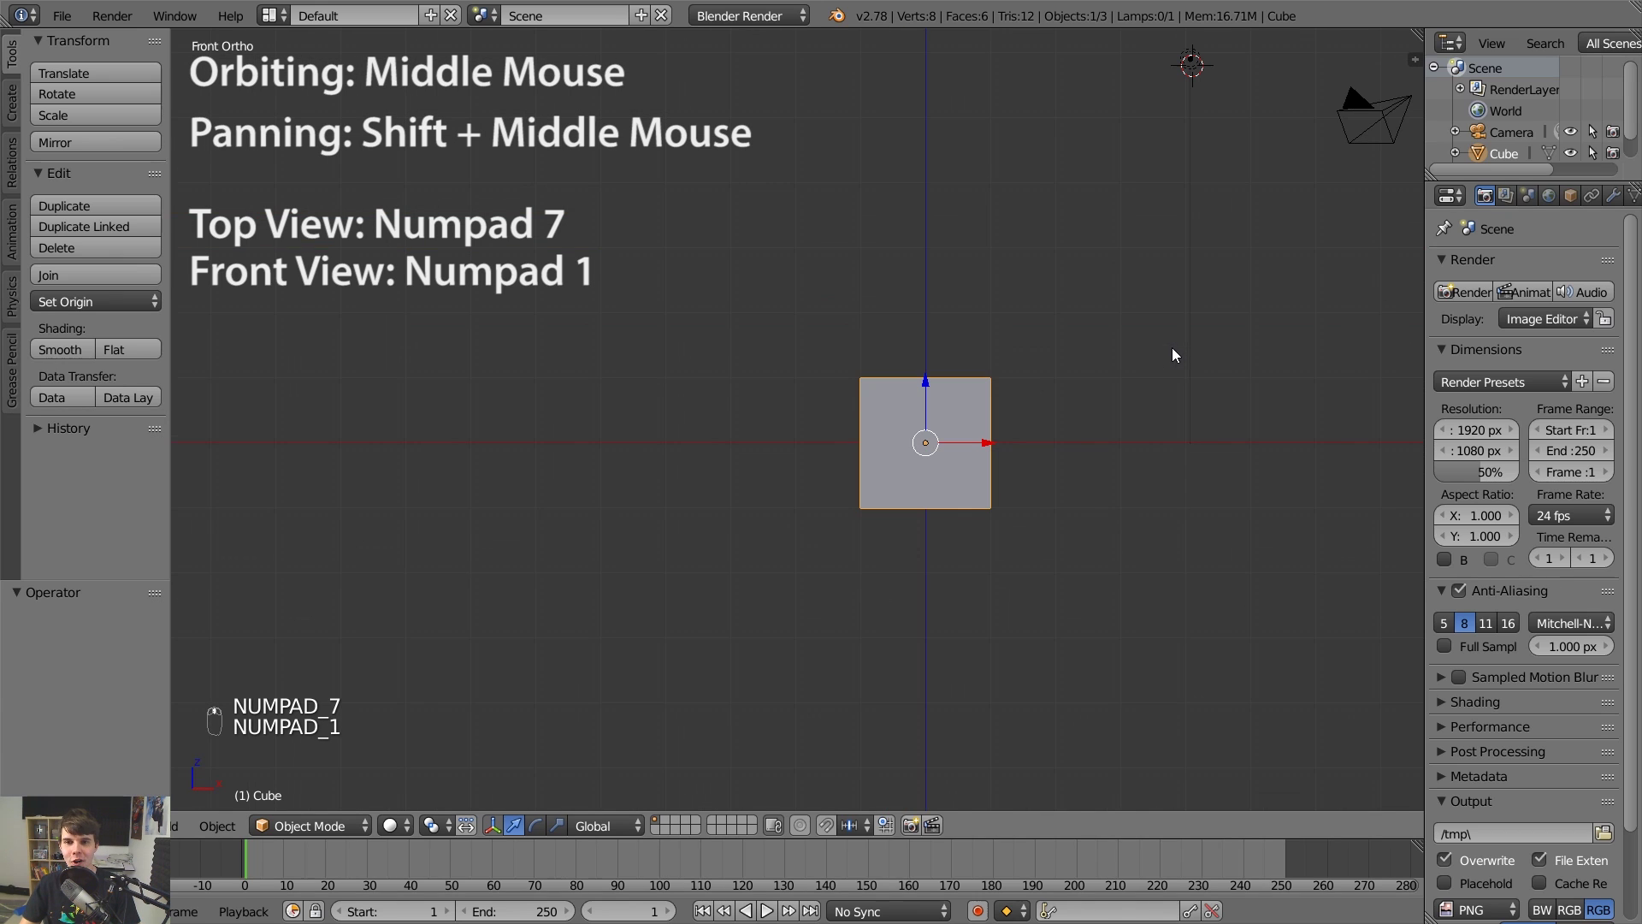
key(KP_3)
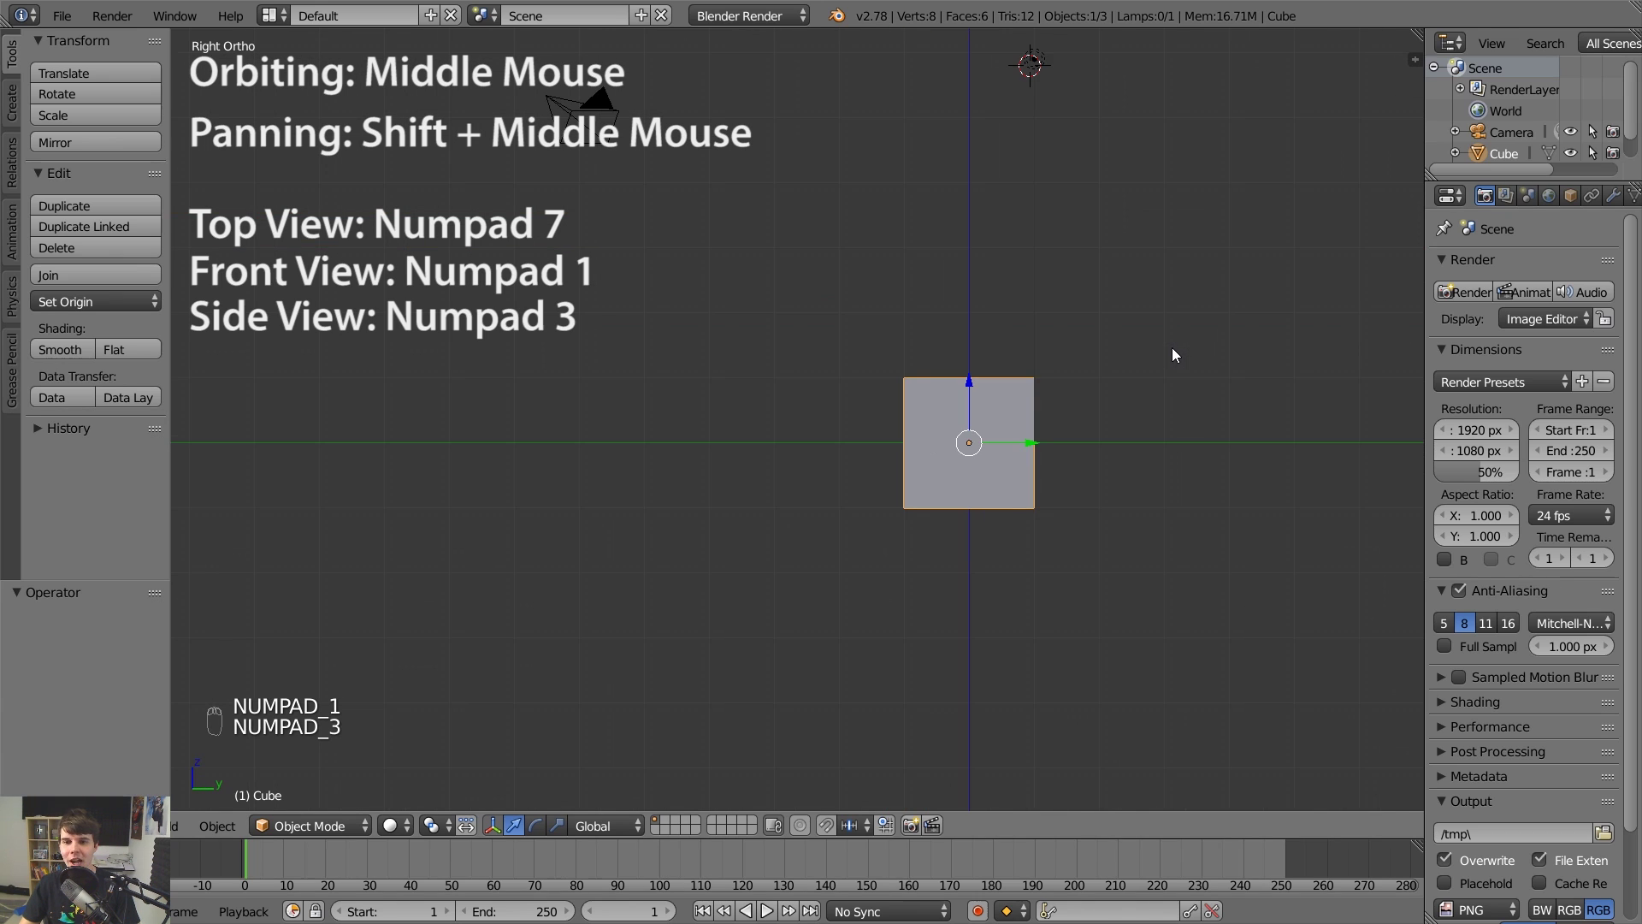
scroll(1174, 354, down, 2)
scroll(1174, 354, down, 1)
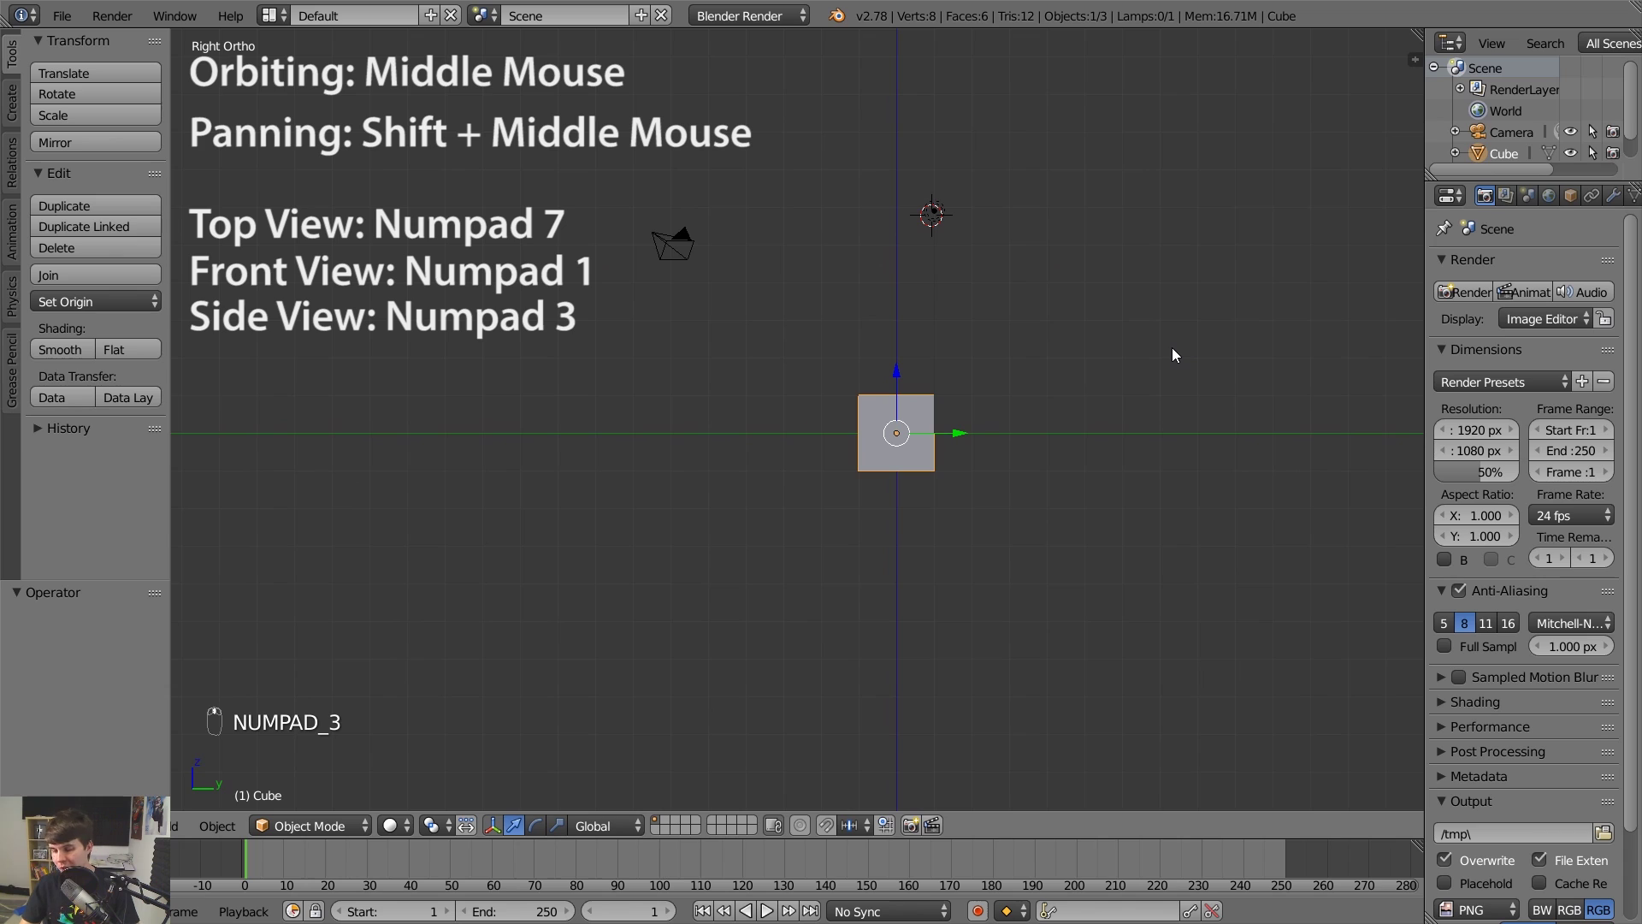
Toggle between perspective and orthographic repeatedly, recheck top, front and side views, ending in perspective.
key(KP_5)
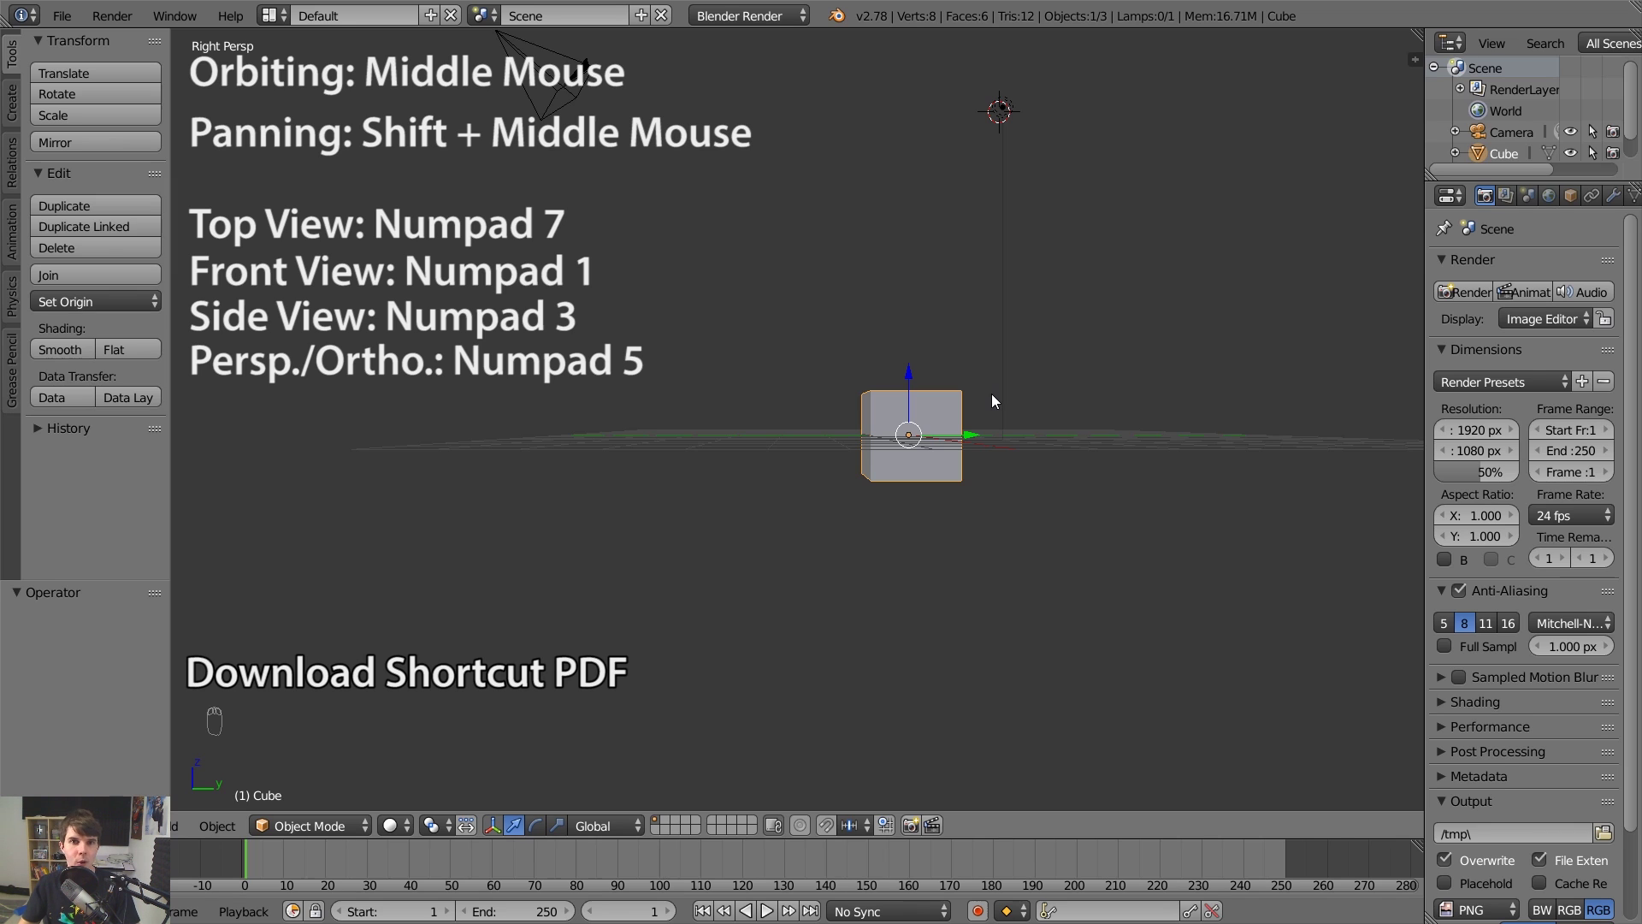
key(KP_5)
key(KP_5)
key(KP_5)
key(KP_5)
key(KP_5)
key(KP_5)
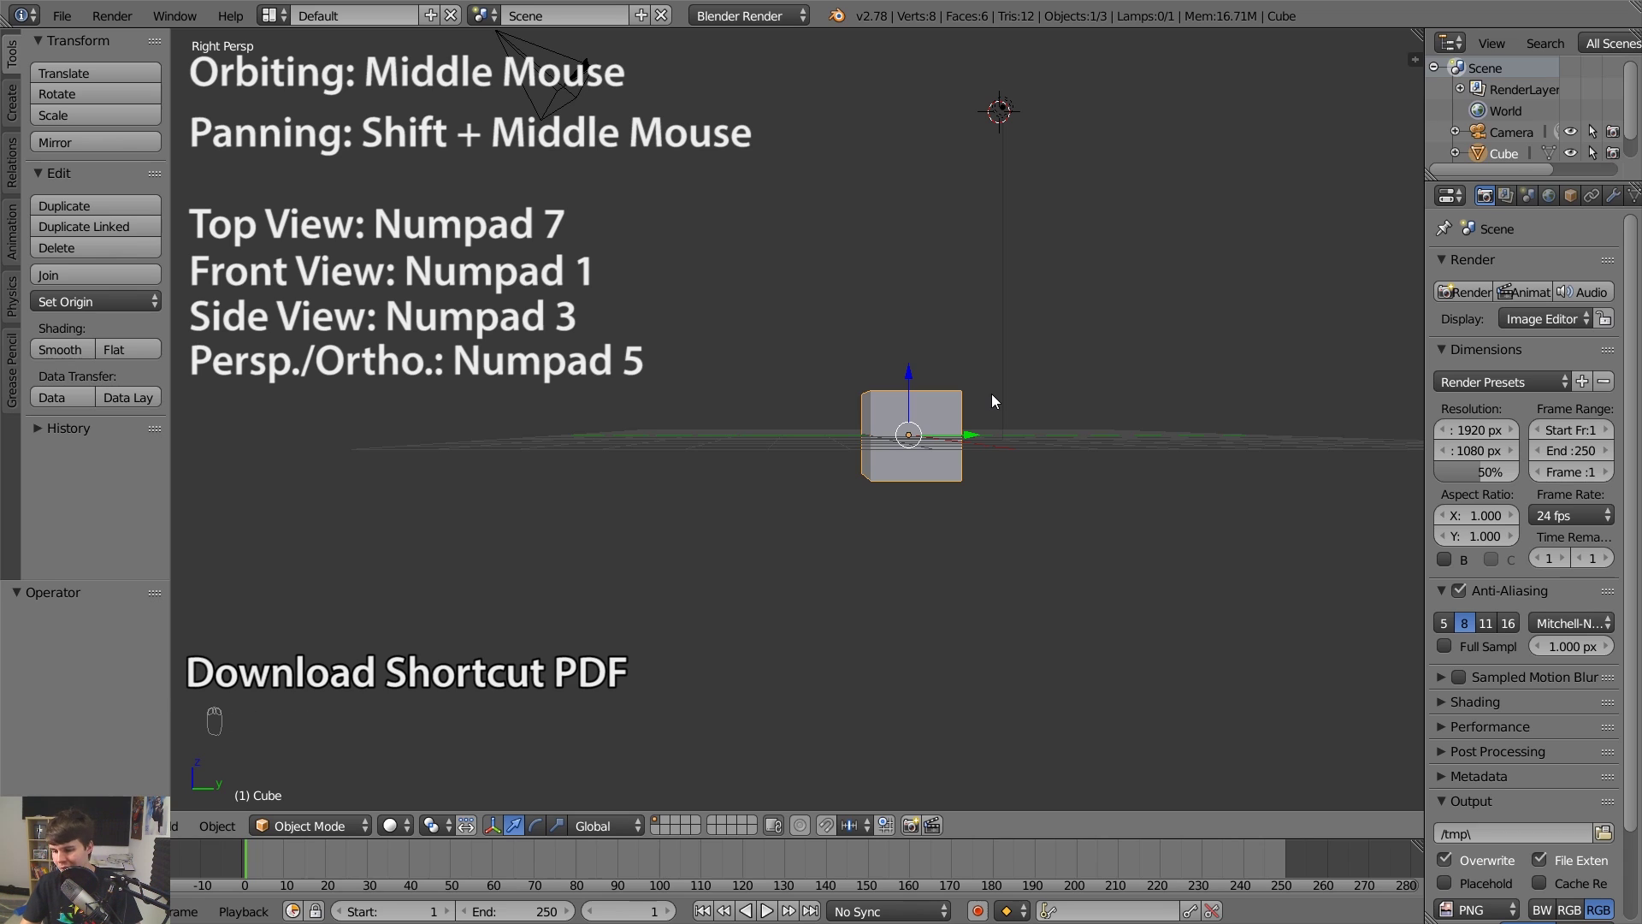
key(KP_5)
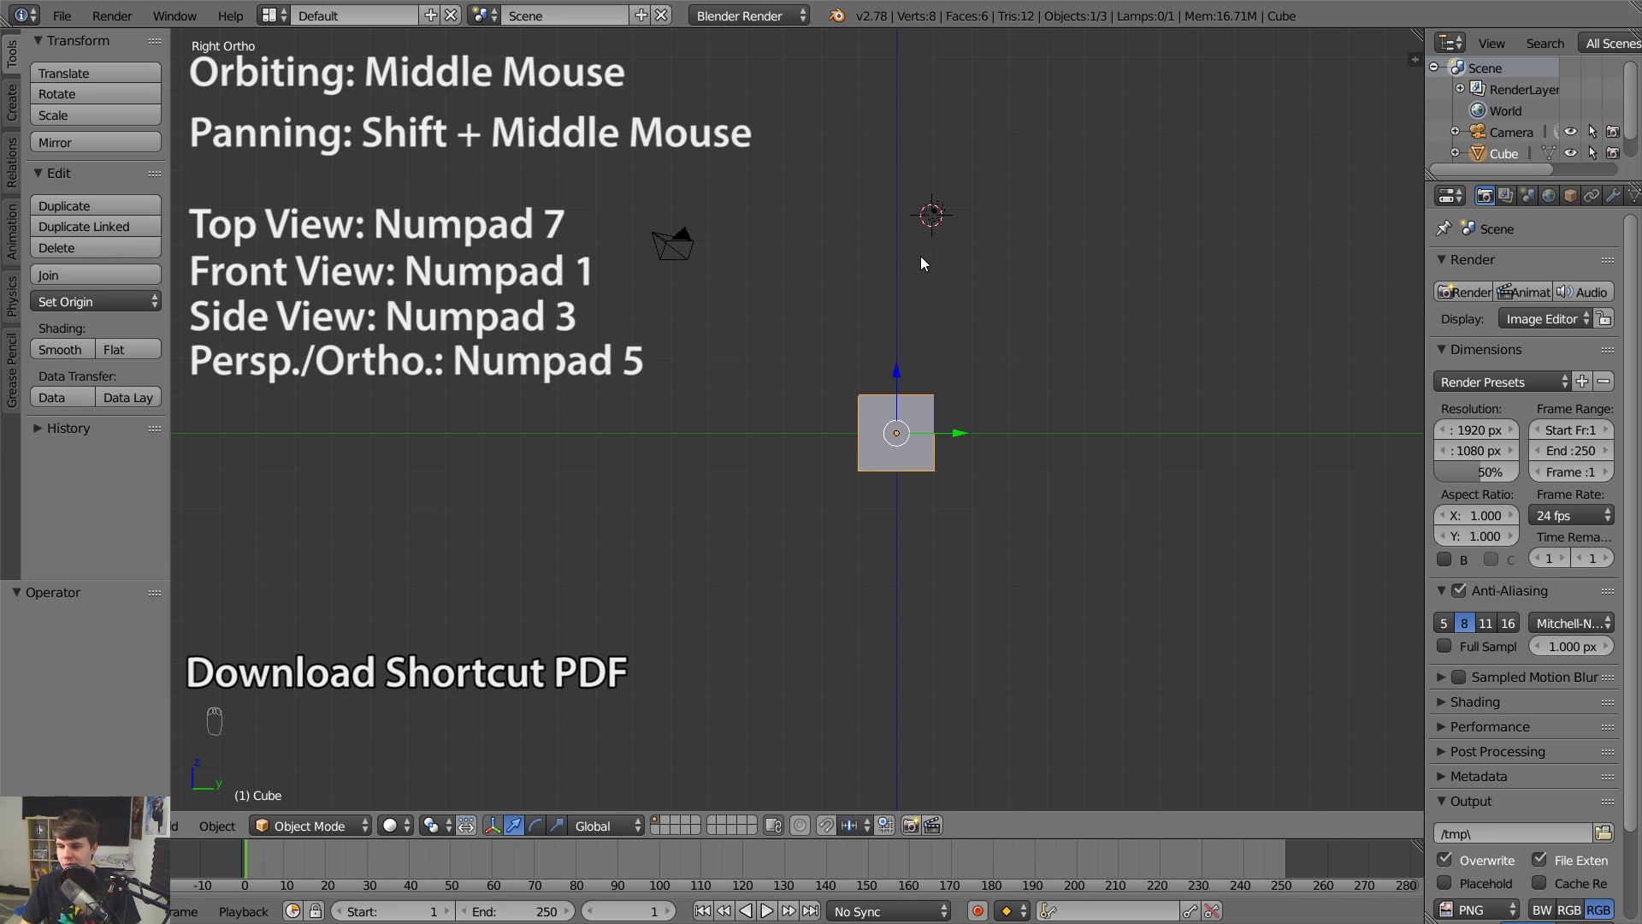
key(KP_5)
key(KP_5)
key(KP_5)
key(KP_5)
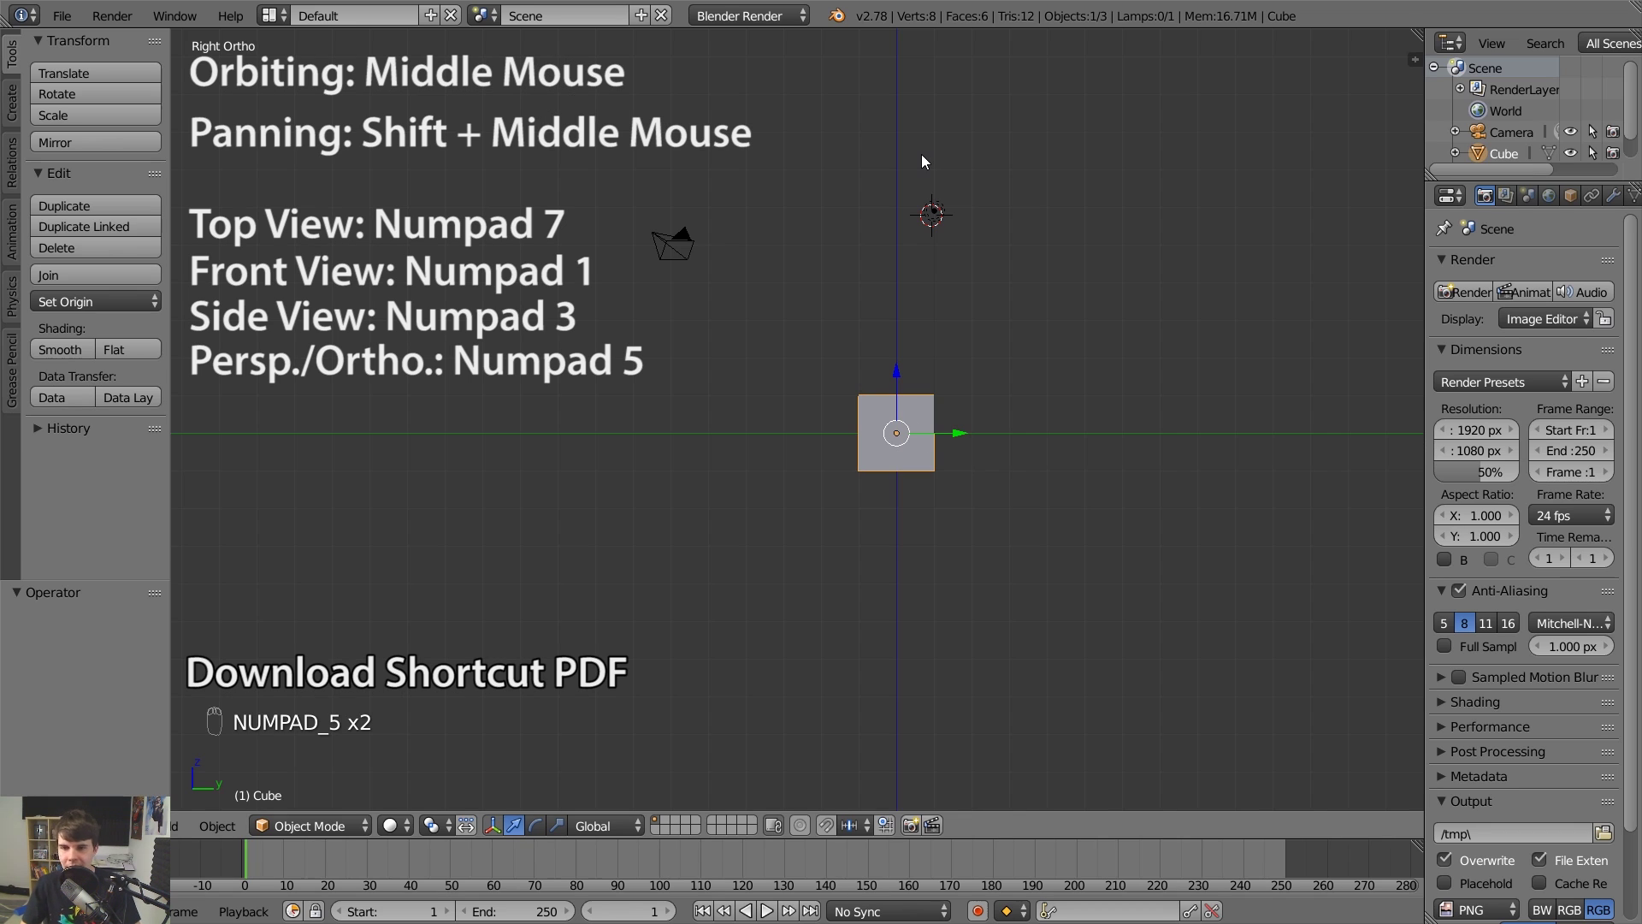
key(KP_5)
key(KP_5)
key(KP_5)
key(KP_5)
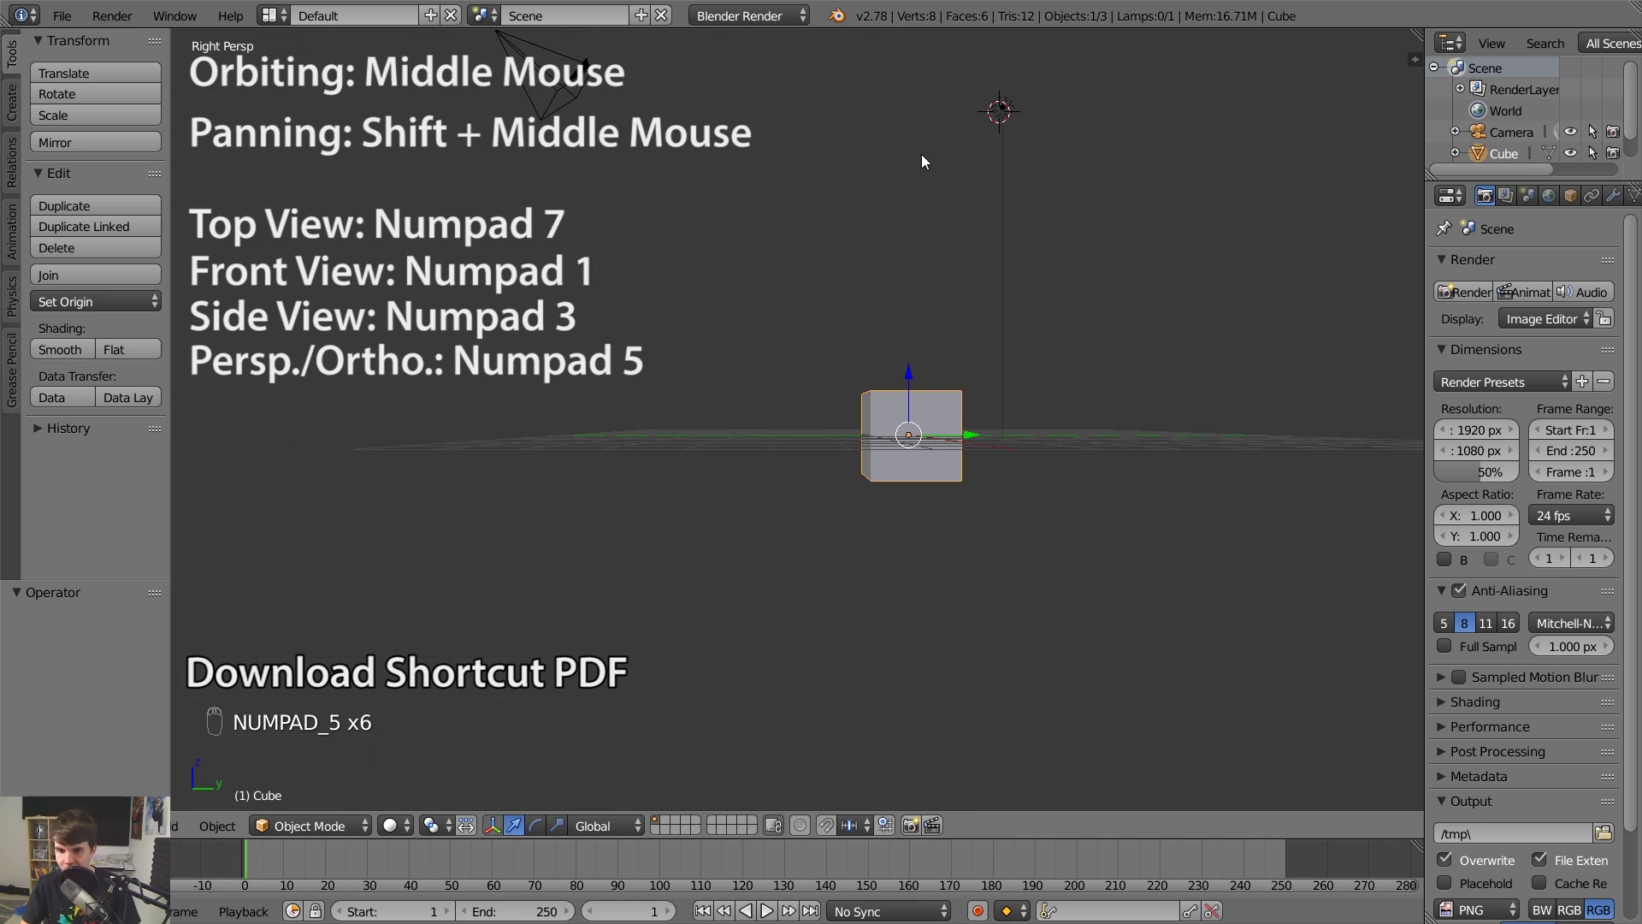
key(KP_7)
key(KP_1)
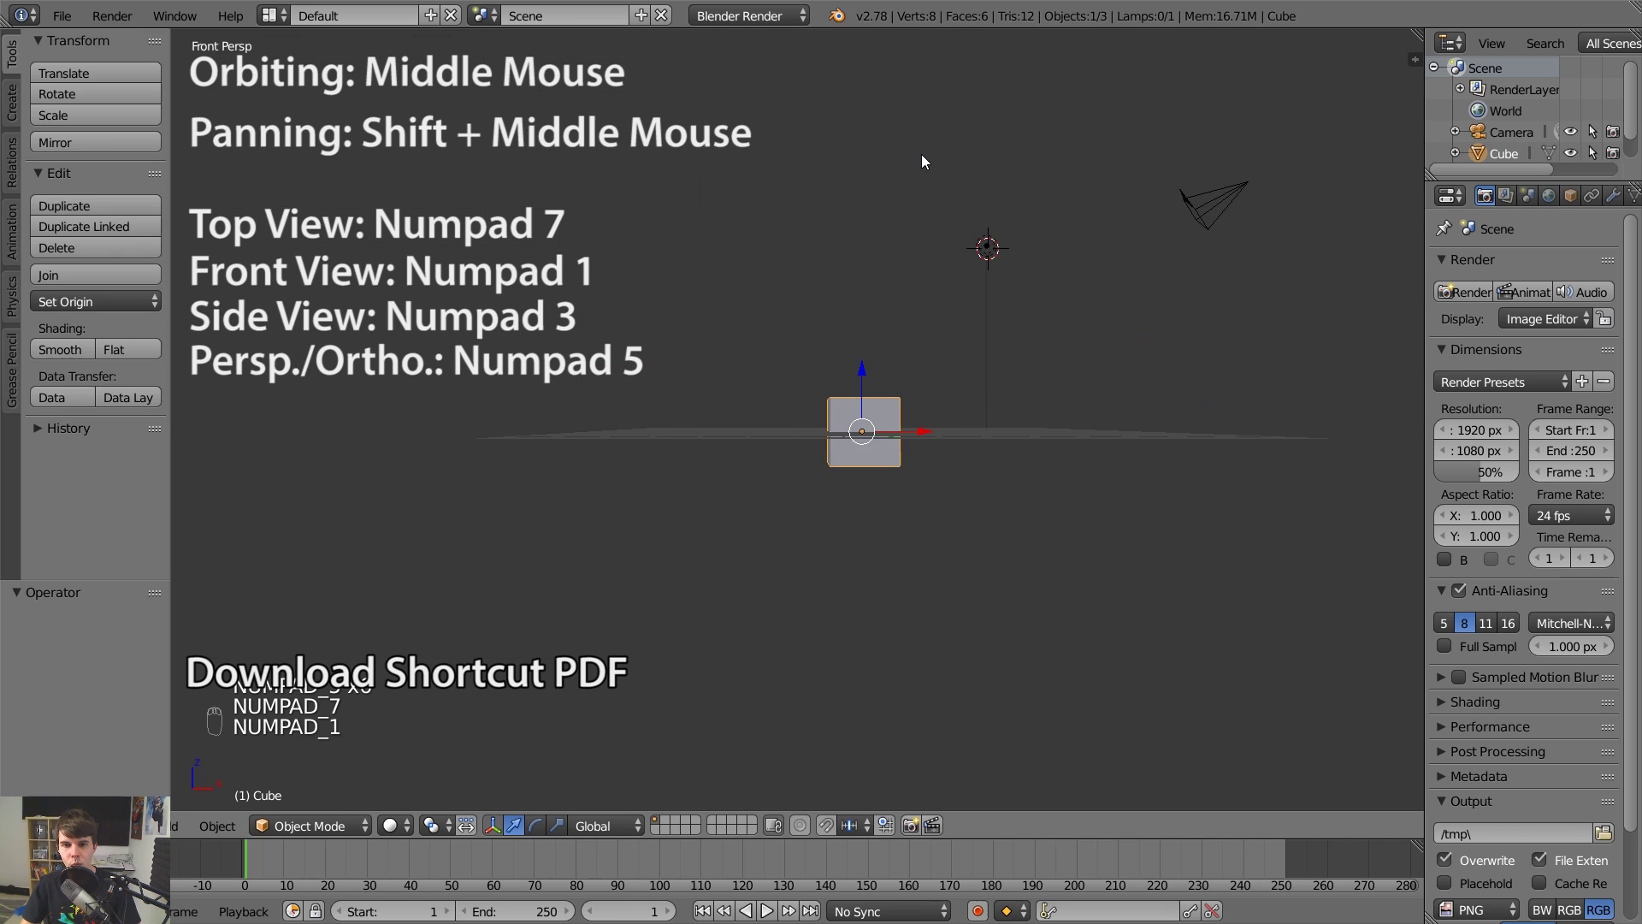
key(KP_3)
key(KP_5)
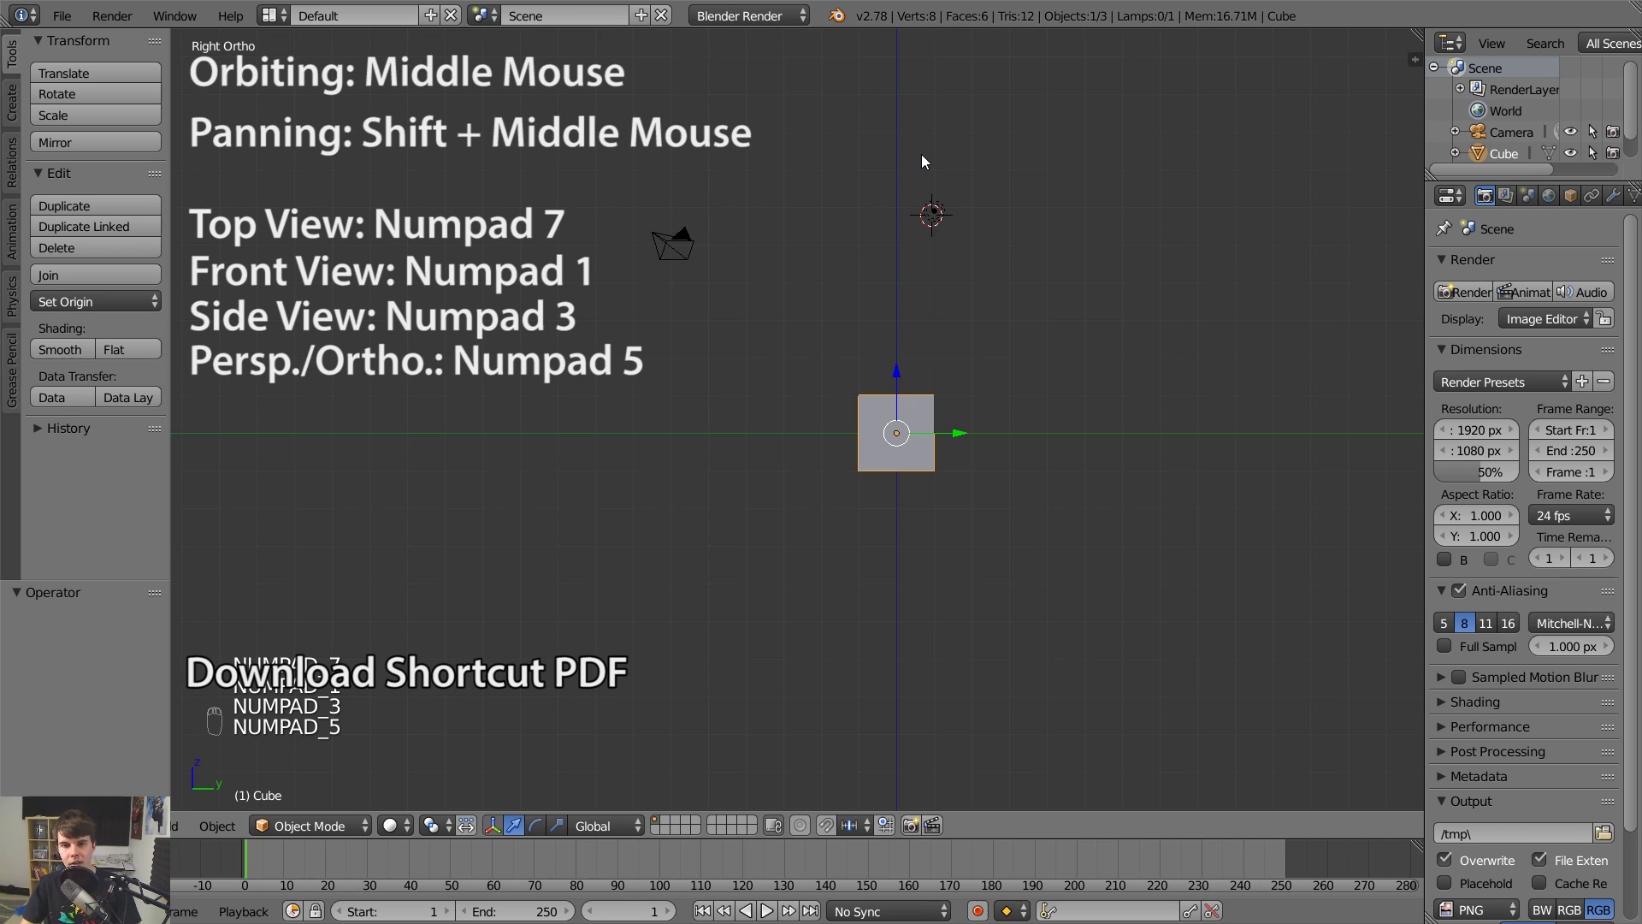
key(KP_5)
Select and frame the lamp, then the camera, then select the cube and adjust the angled view.
right_click(999, 111)
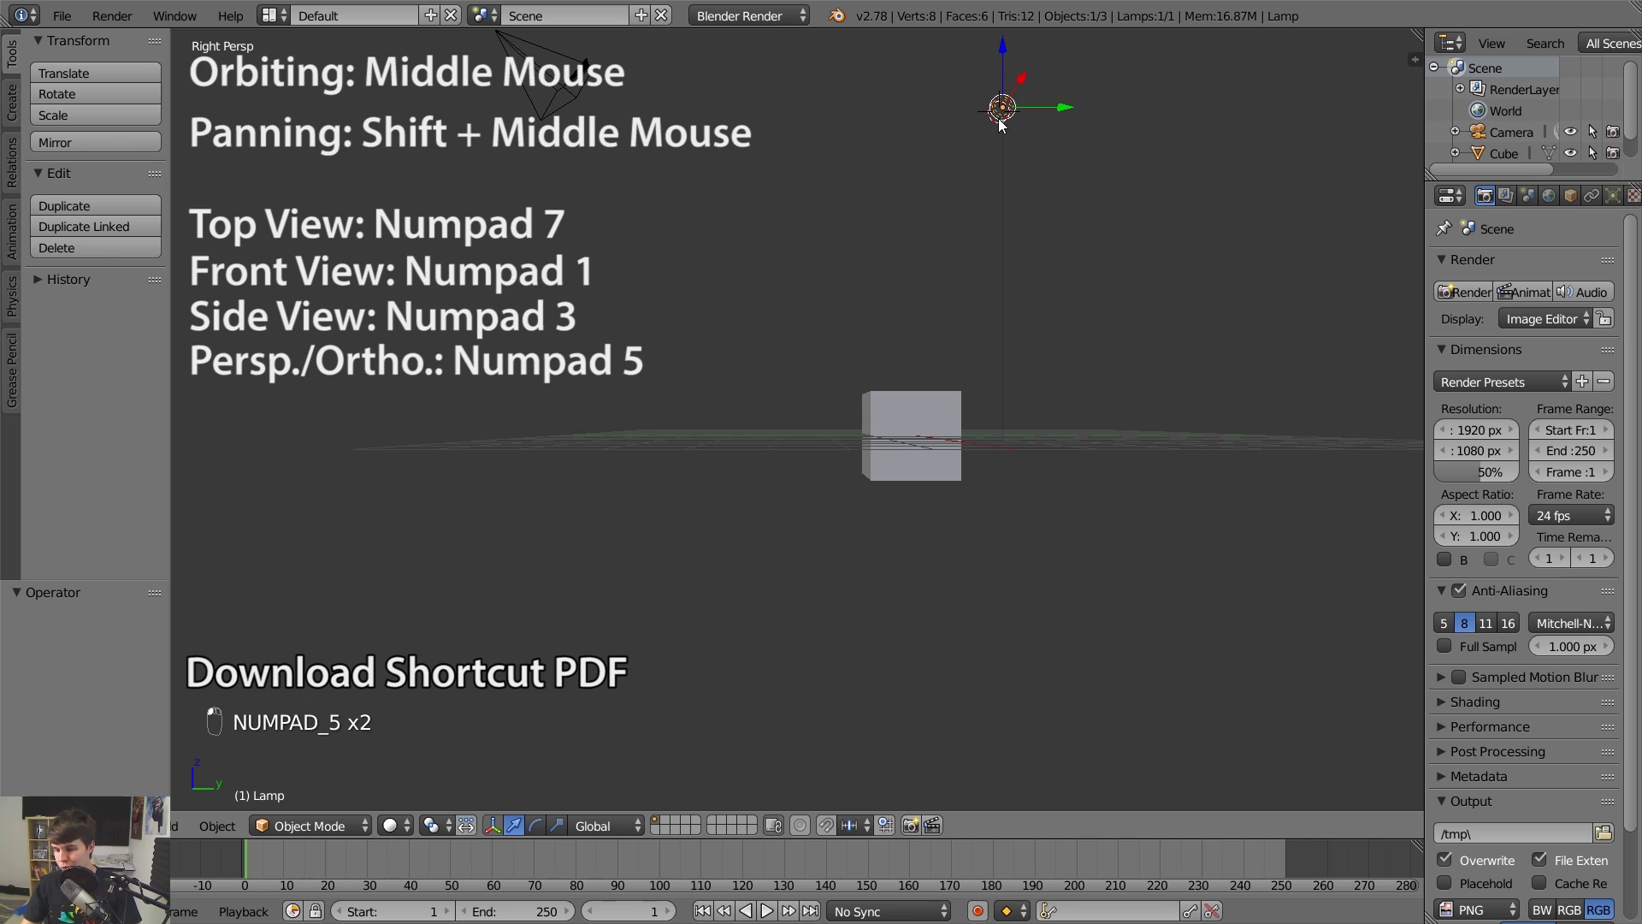
key(KP_Decimal)
middle_drag(998, 118, 602, 375)
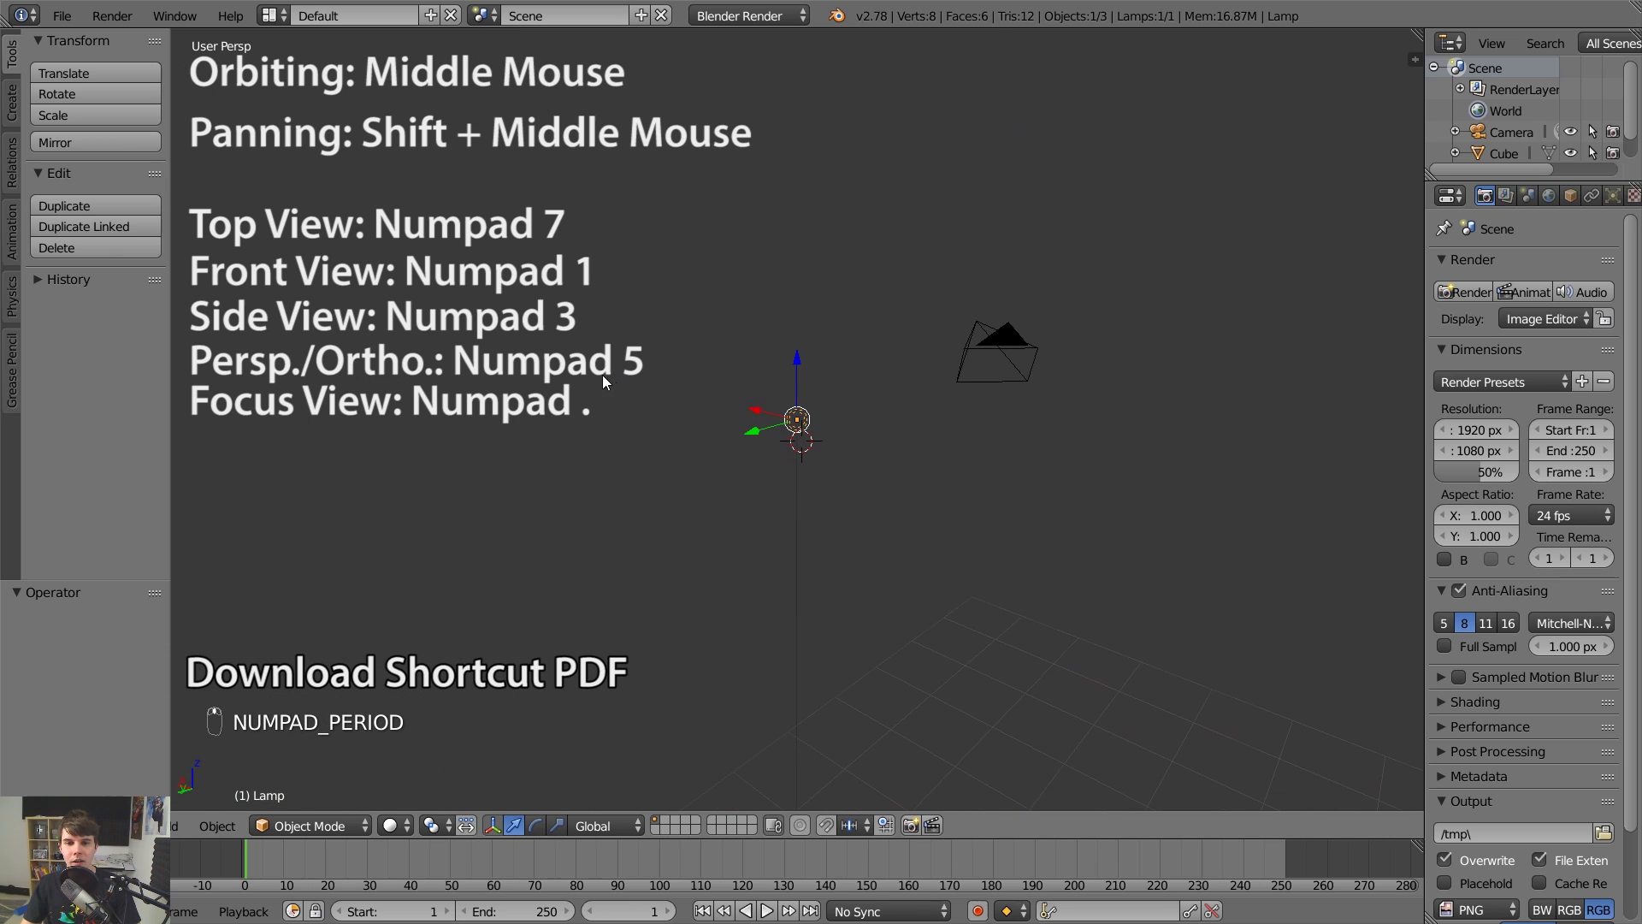
right_click(1023, 353)
key(KP_Decimal)
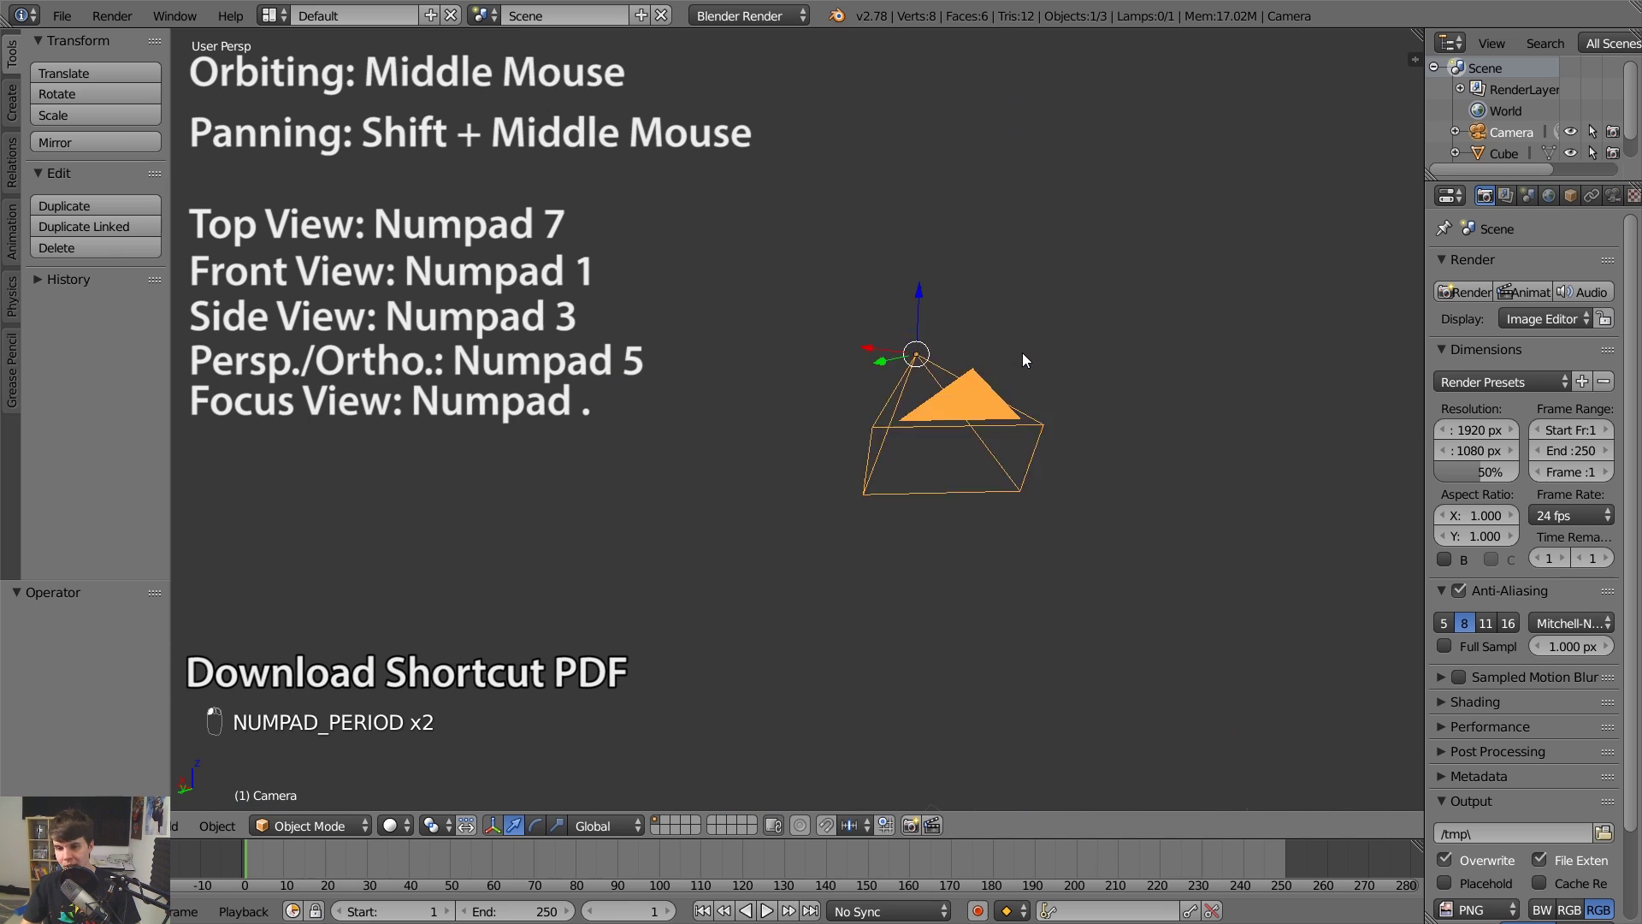
scroll(660, 429, down, 6)
right_click(658, 326)
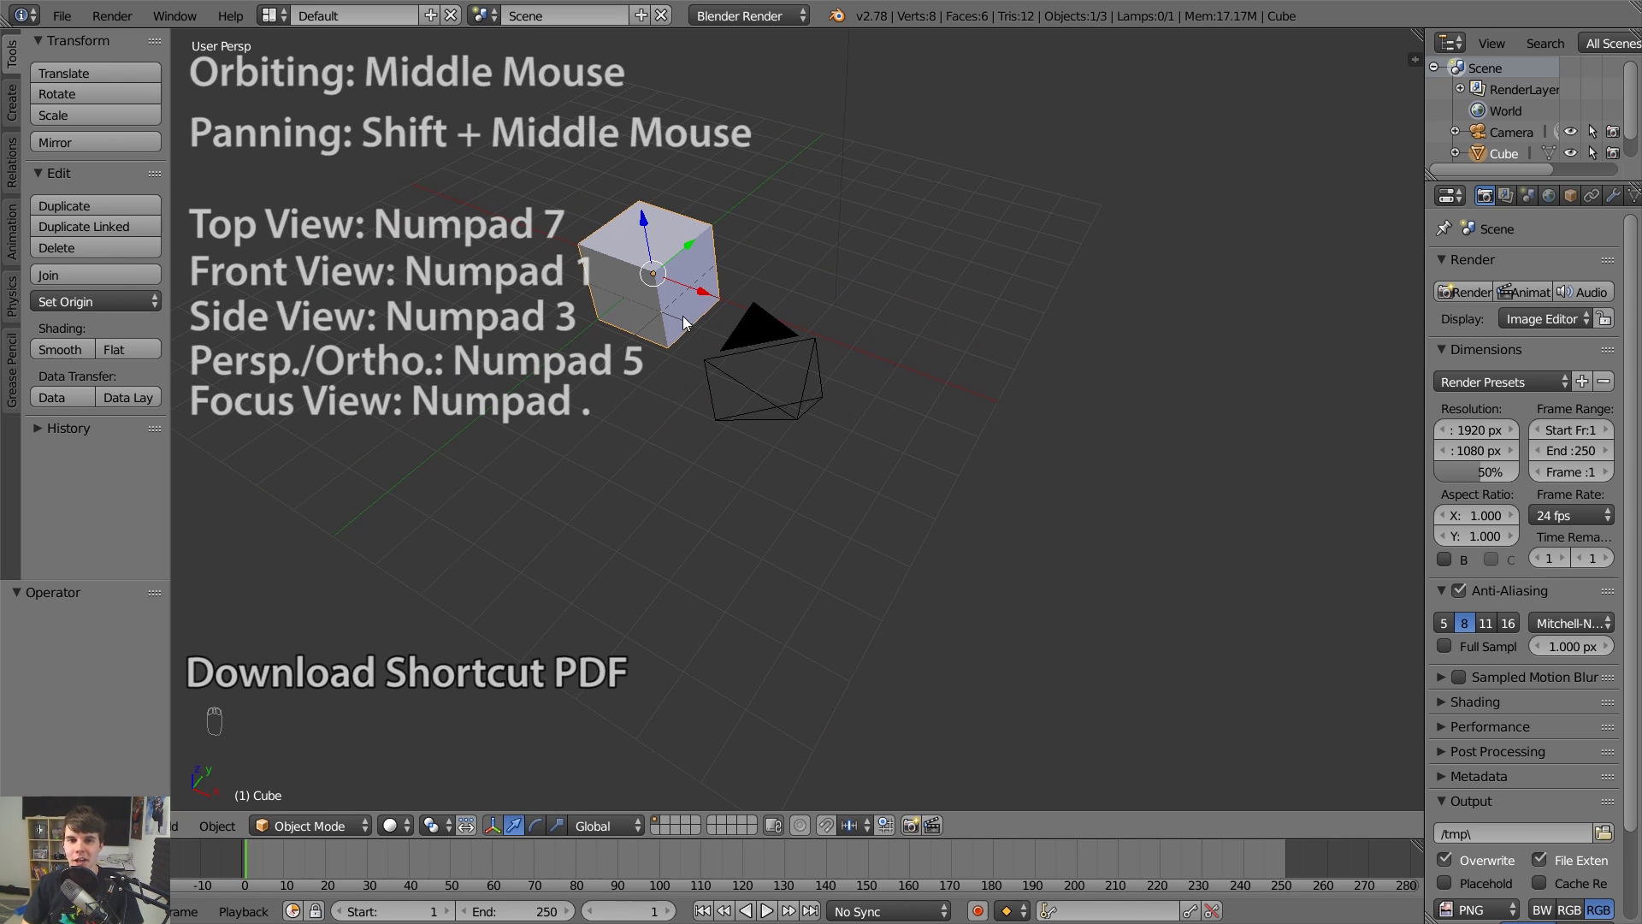
middle_drag(684, 323, 698, 330)
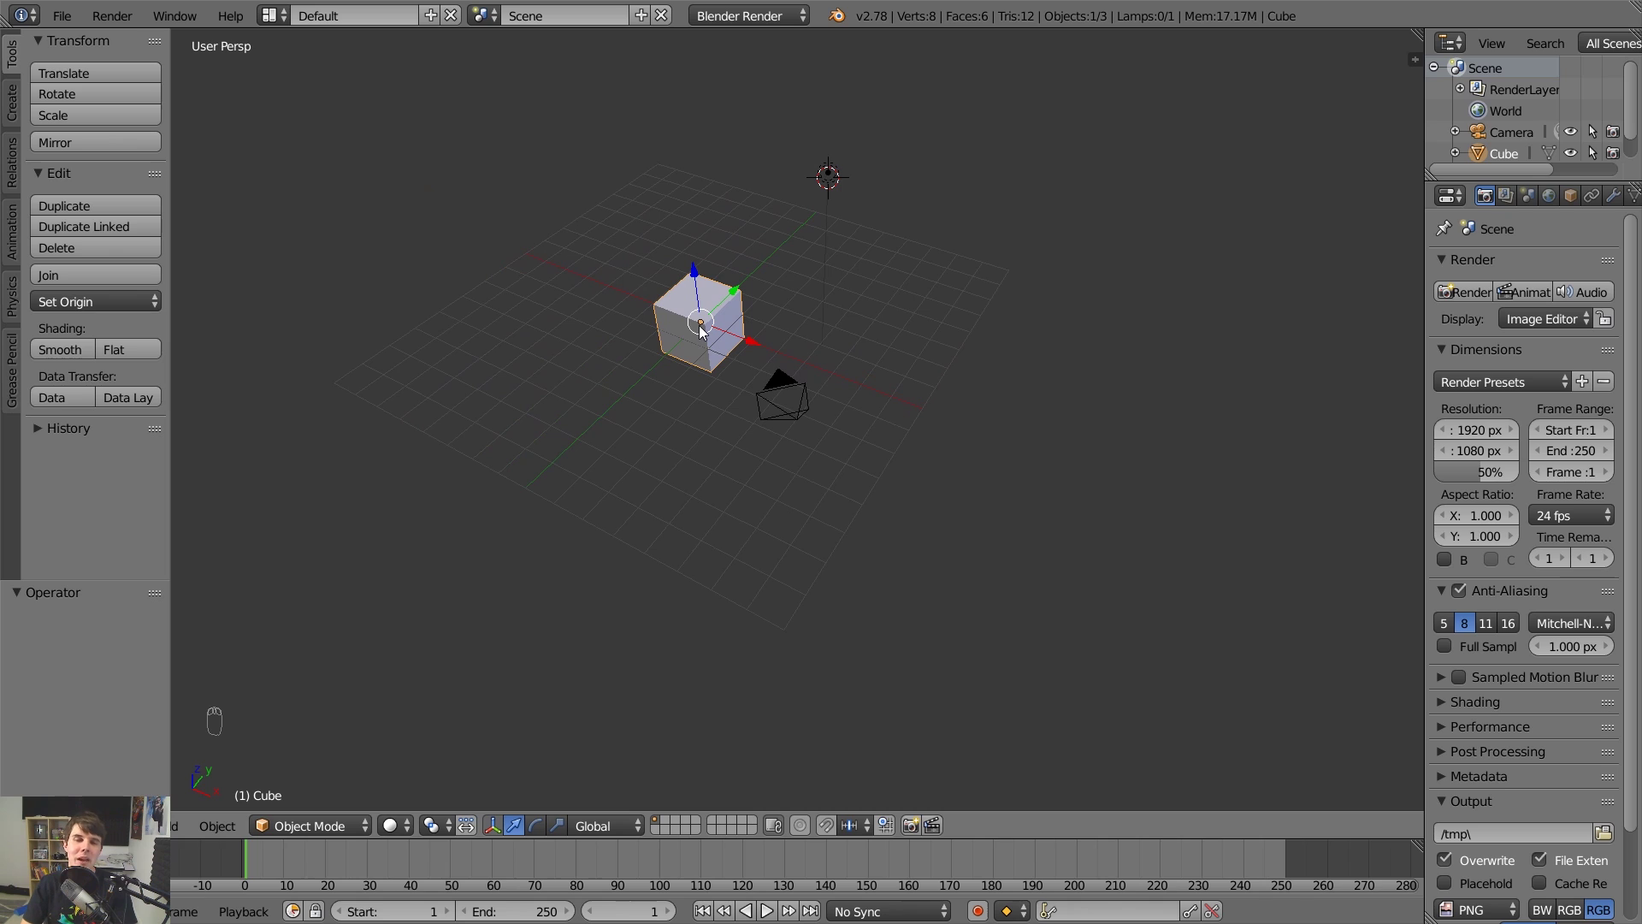
Orbit the viewport and move in closer to the cube.
middle_drag(700, 330, 700, 330)
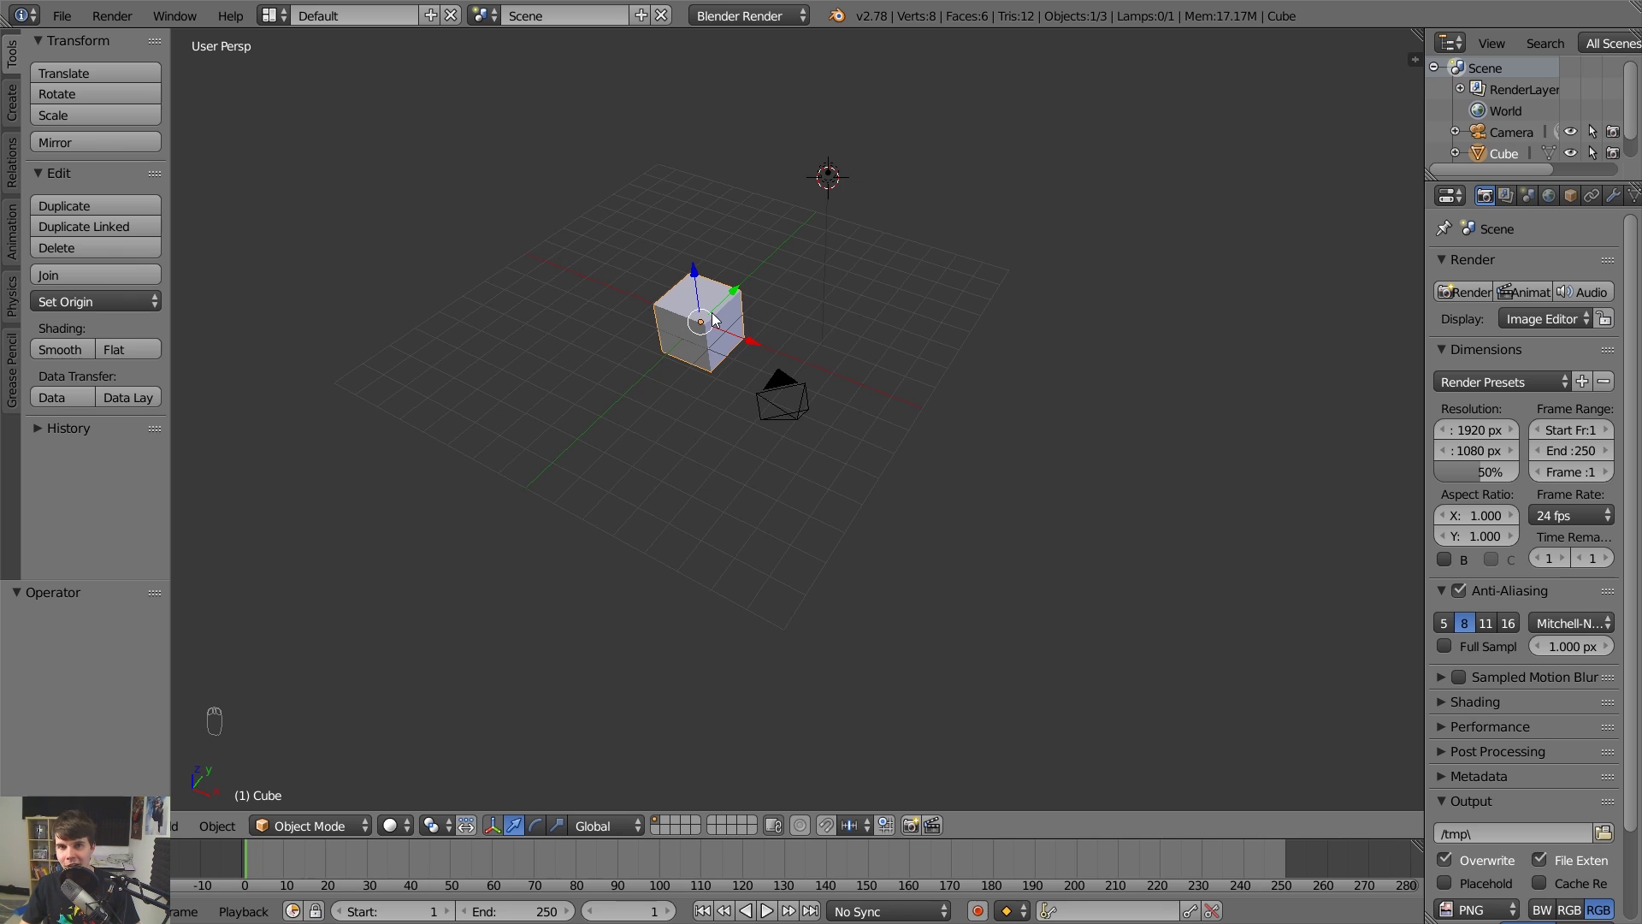
middle_drag(714, 318, 916, 506)
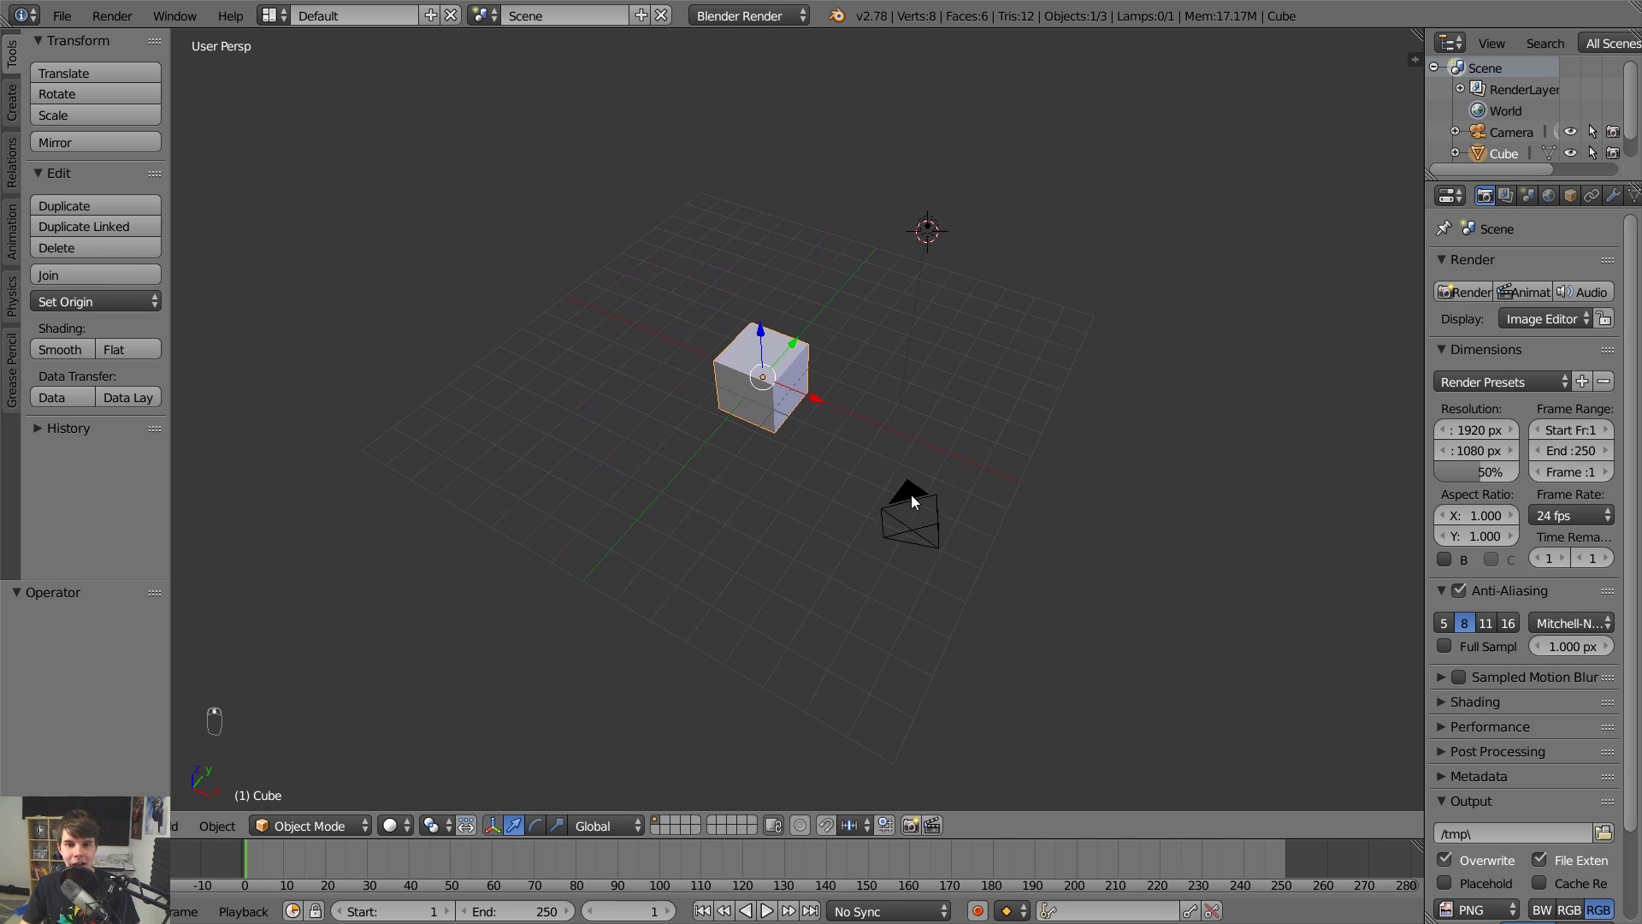
Delete the cube, then re-centre the view and 3D cursor on the origin.
key(x)
click(794, 373)
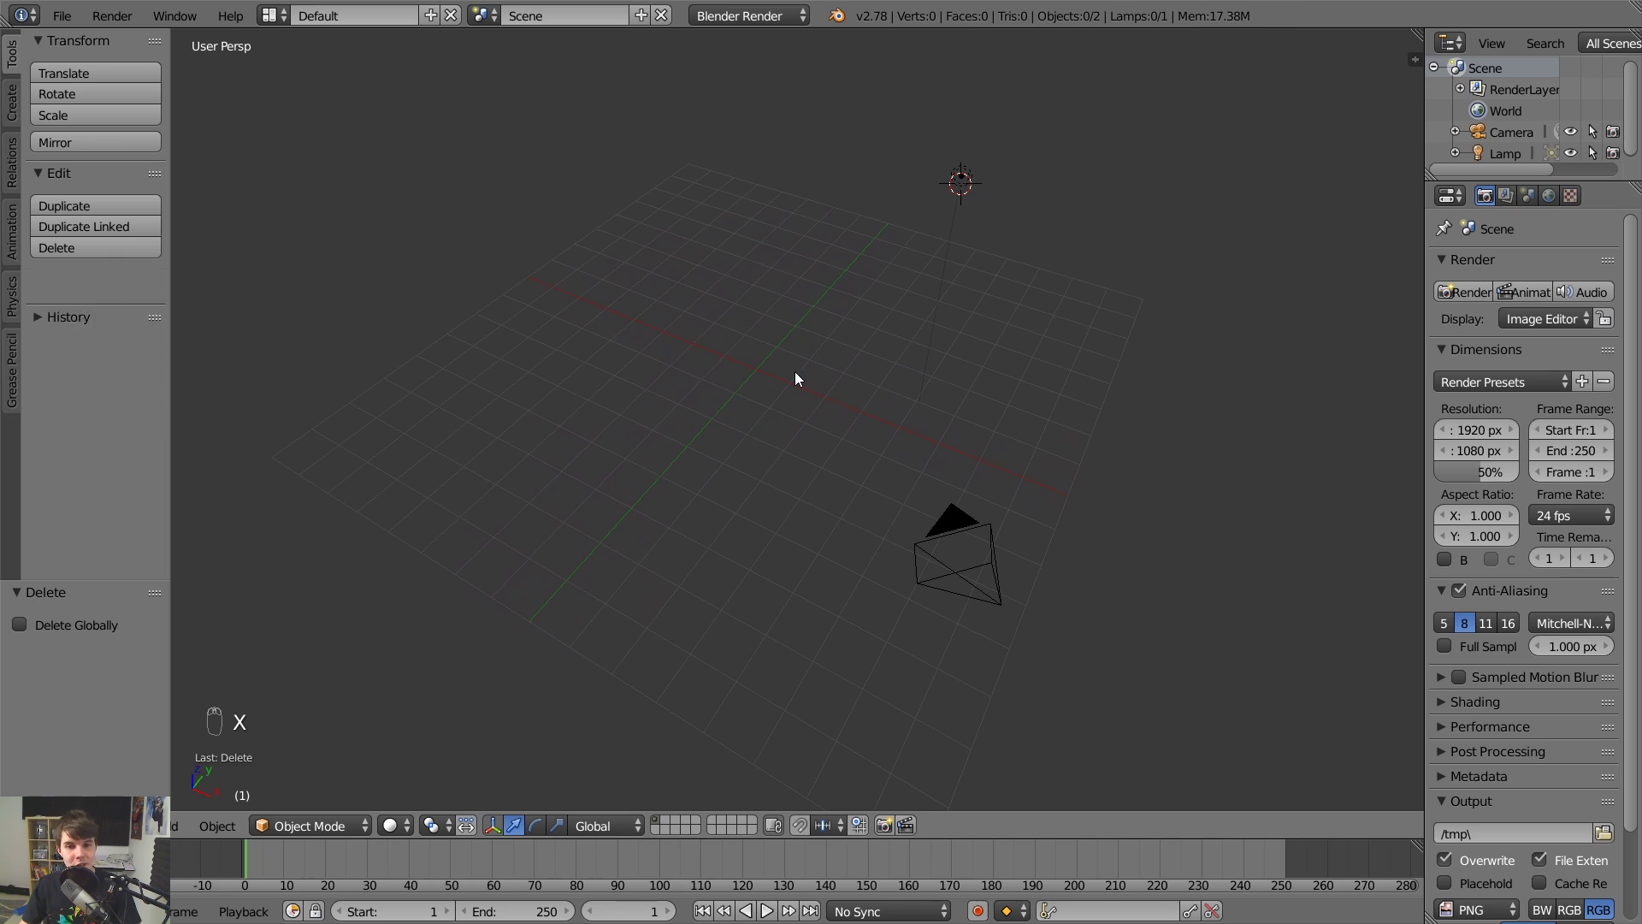
key(shift+c)
scroll(801, 378, up, 3)
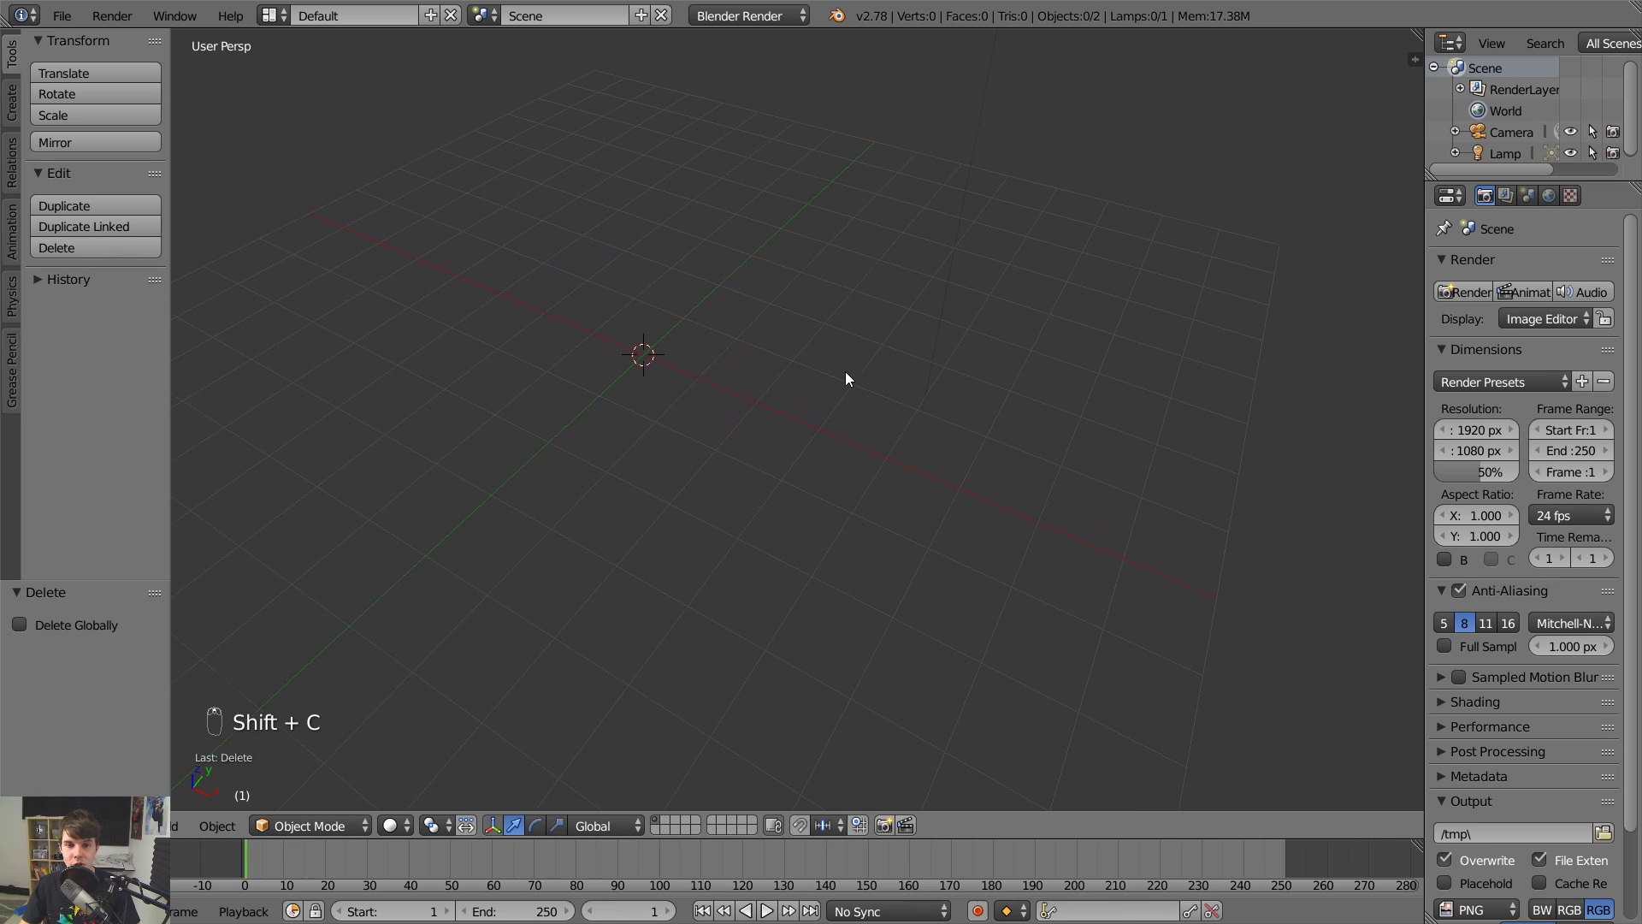
middle_drag(847, 377, 822, 319)
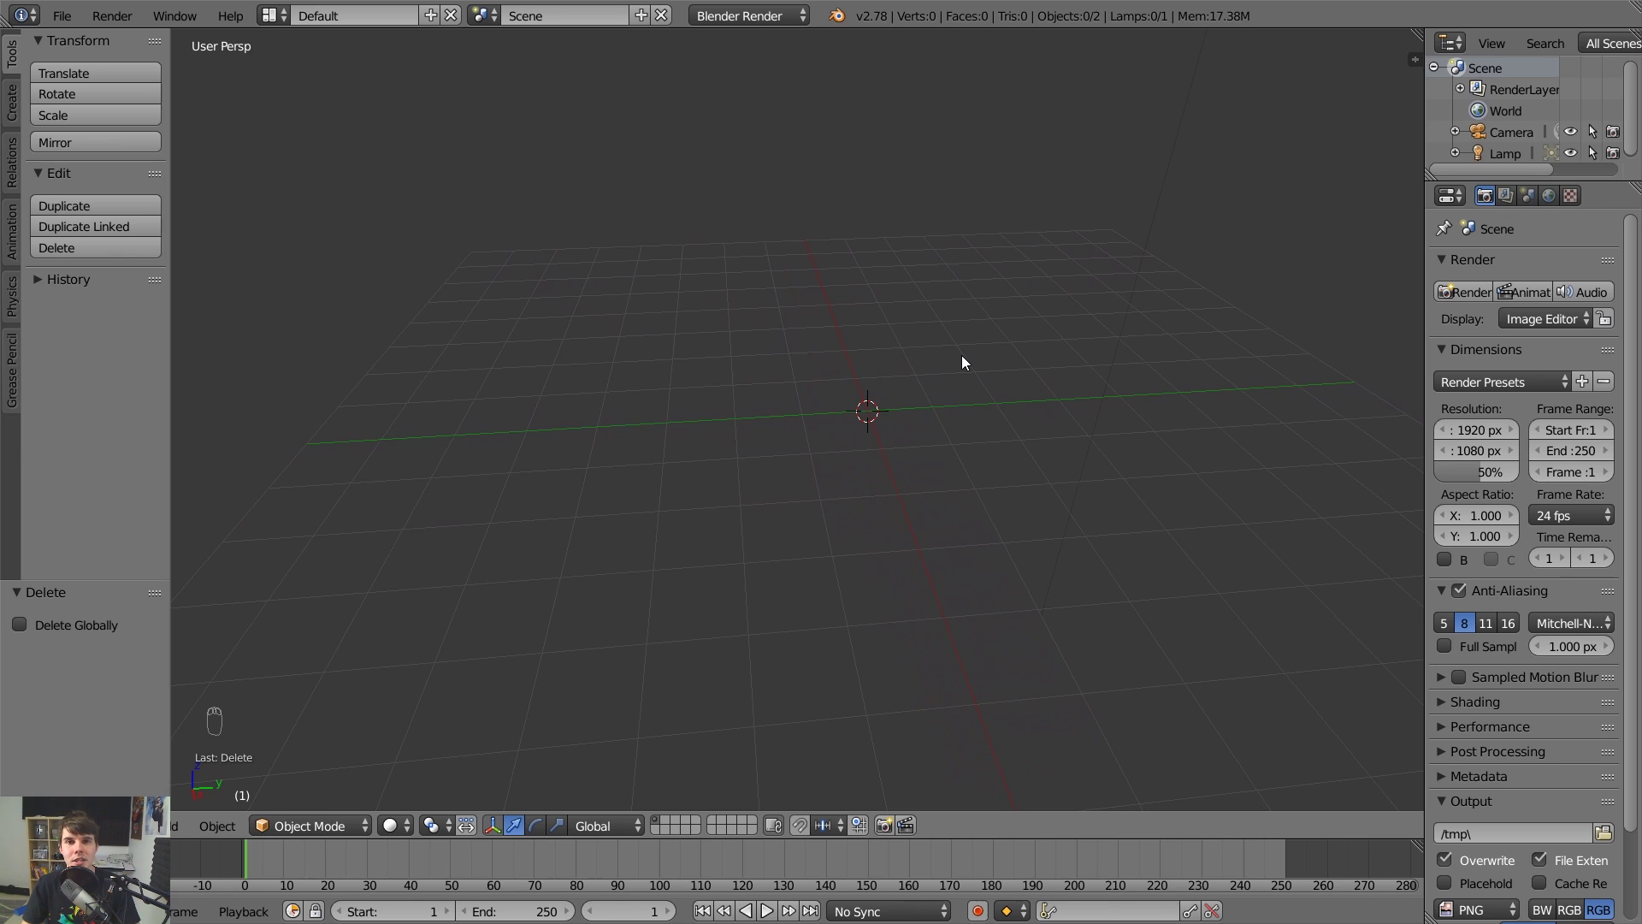
Add a test UV Sphere from the Mesh menu, then delete it.
key(shift+a)
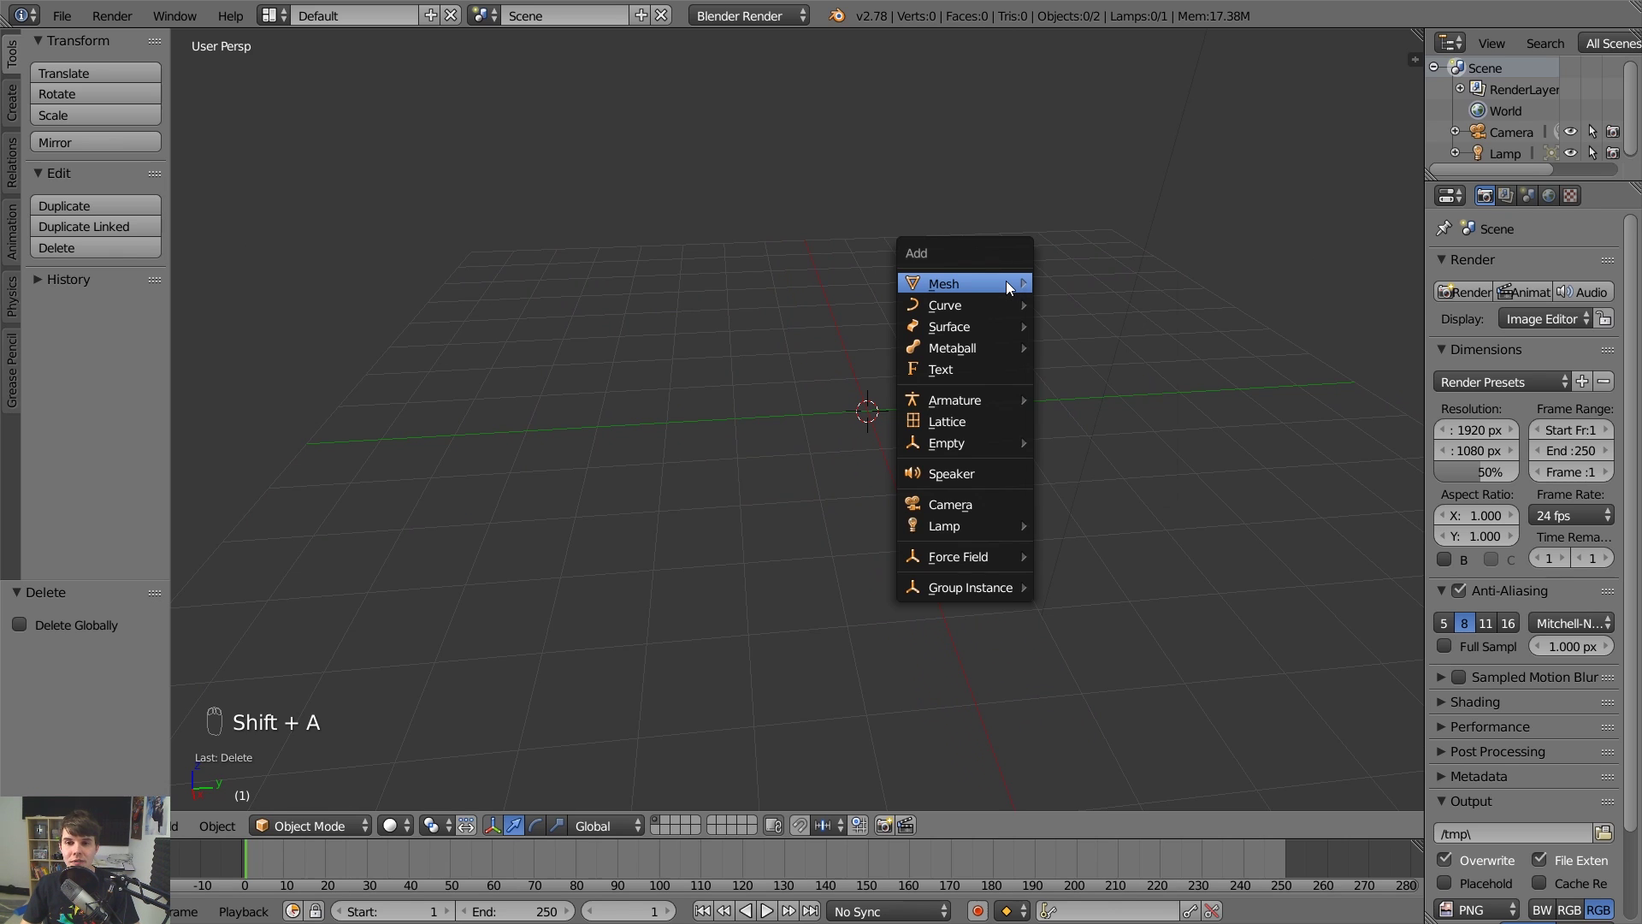
mouse_move(1006, 280)
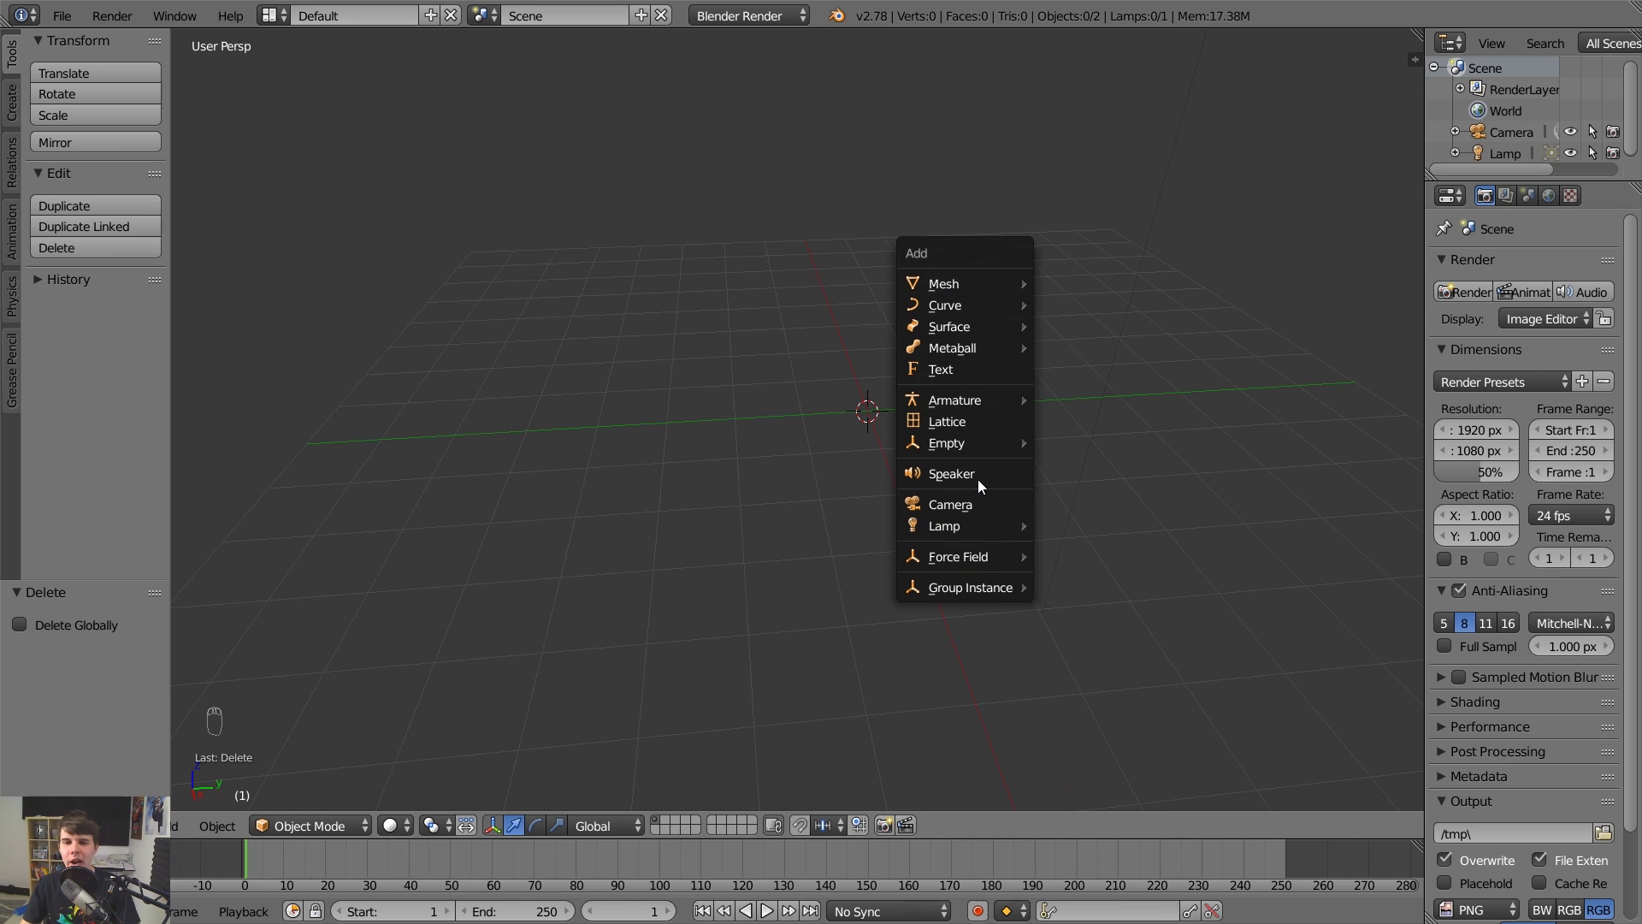
mouse_move(981, 438)
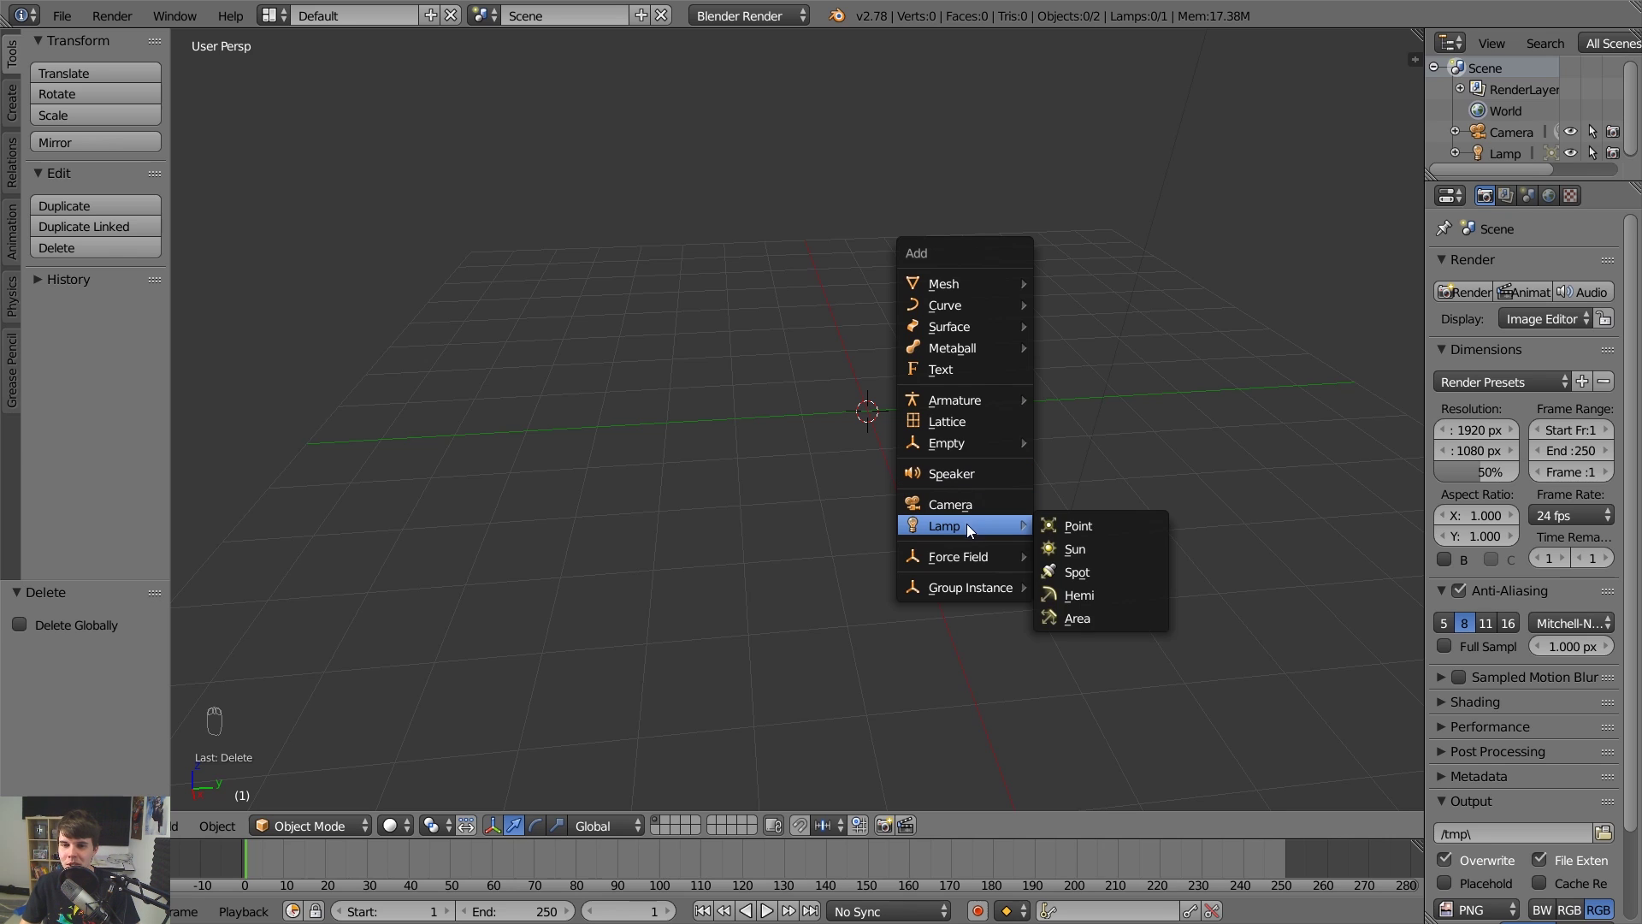
mouse_move(963, 556)
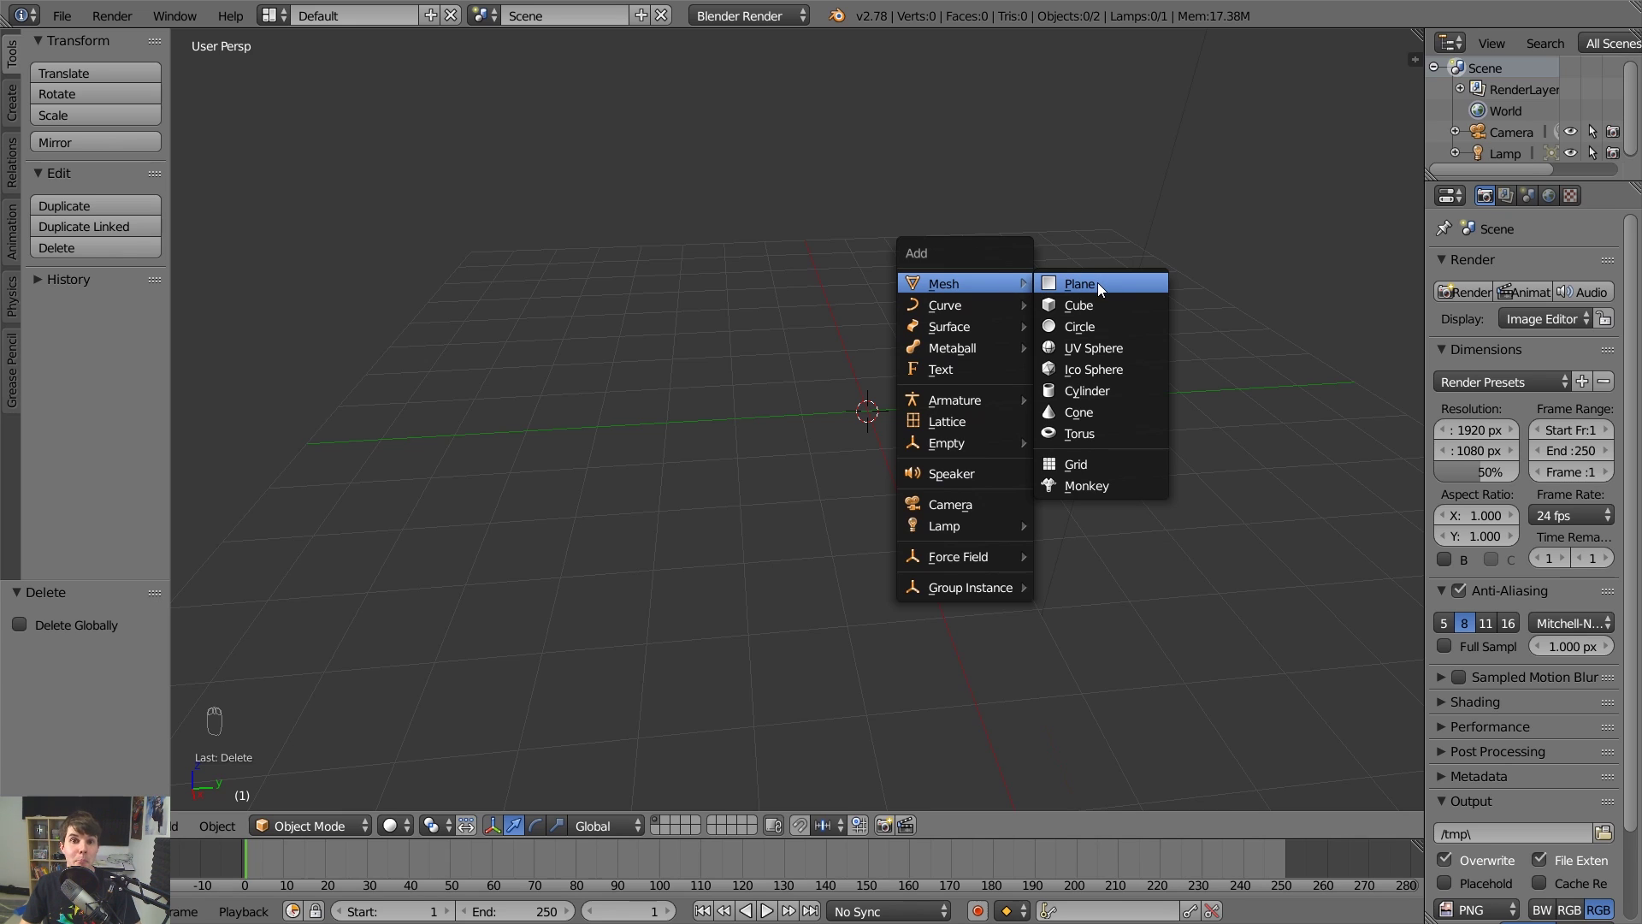
click(1105, 351)
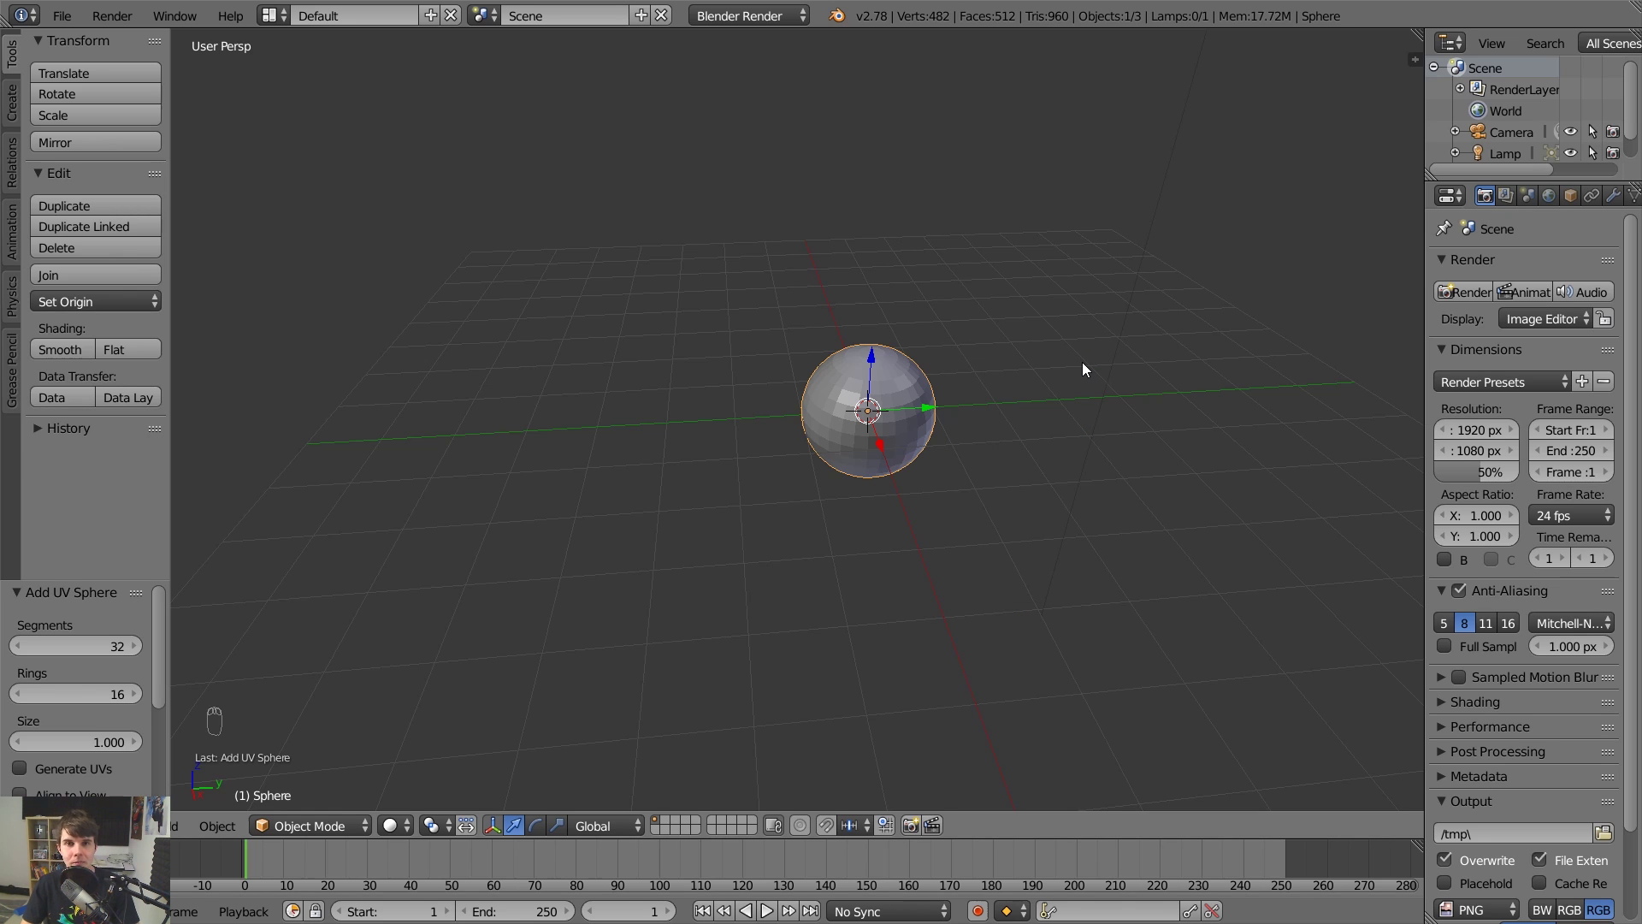
key(Delete)
click(1081, 362)
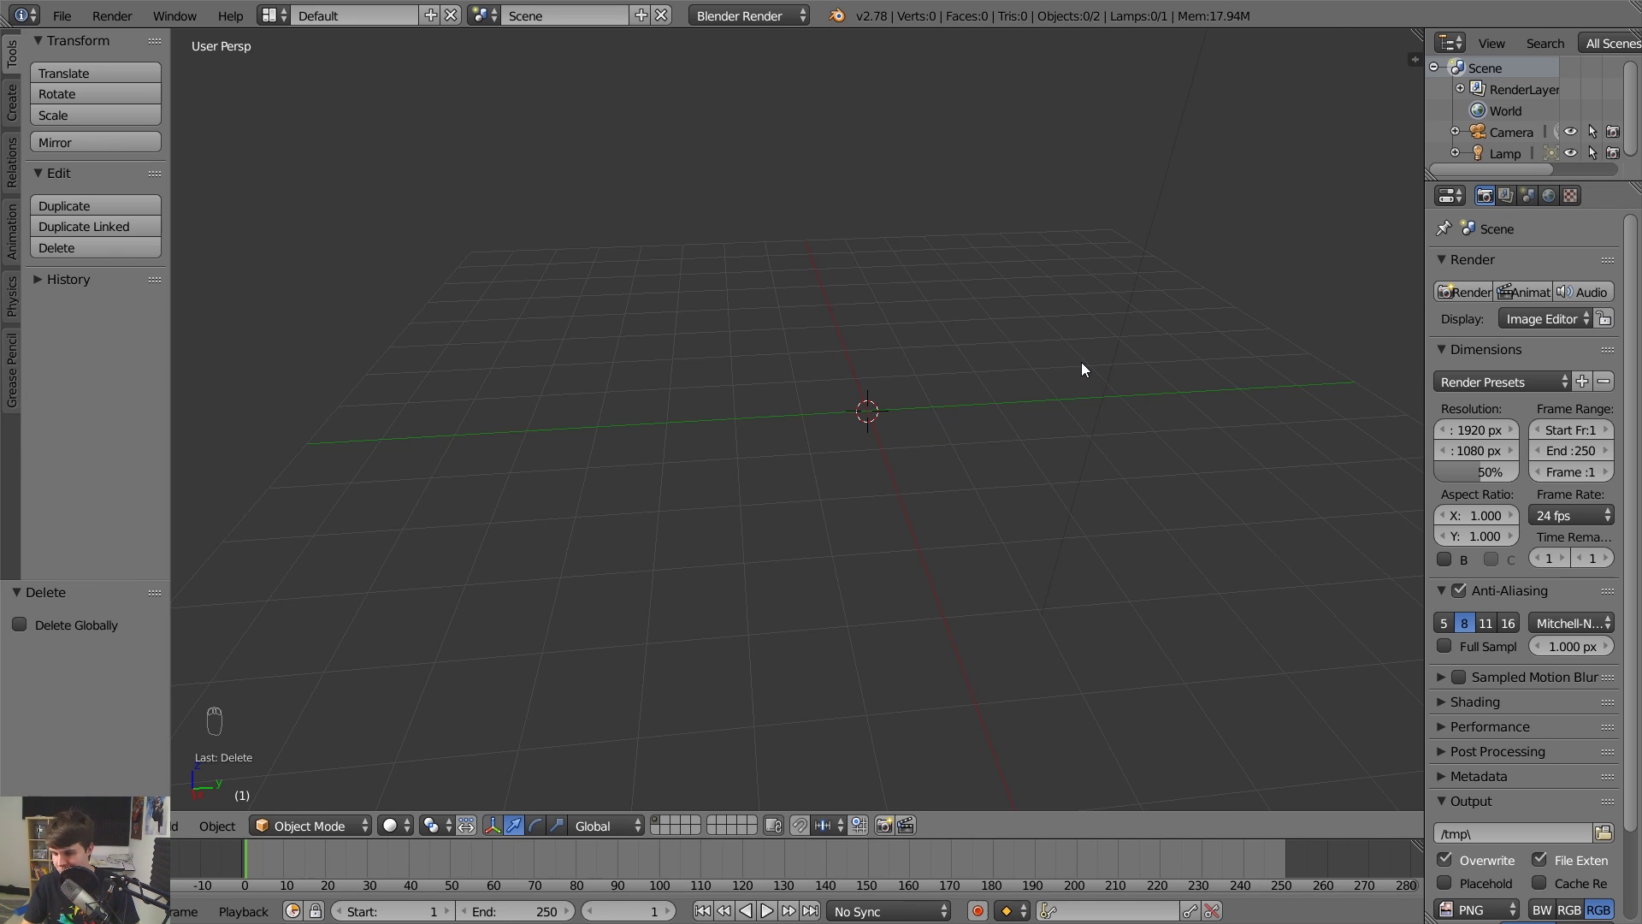
Add and delete a test Cylinder, then bring up the Mesh list at Monkey.
key(shift+a)
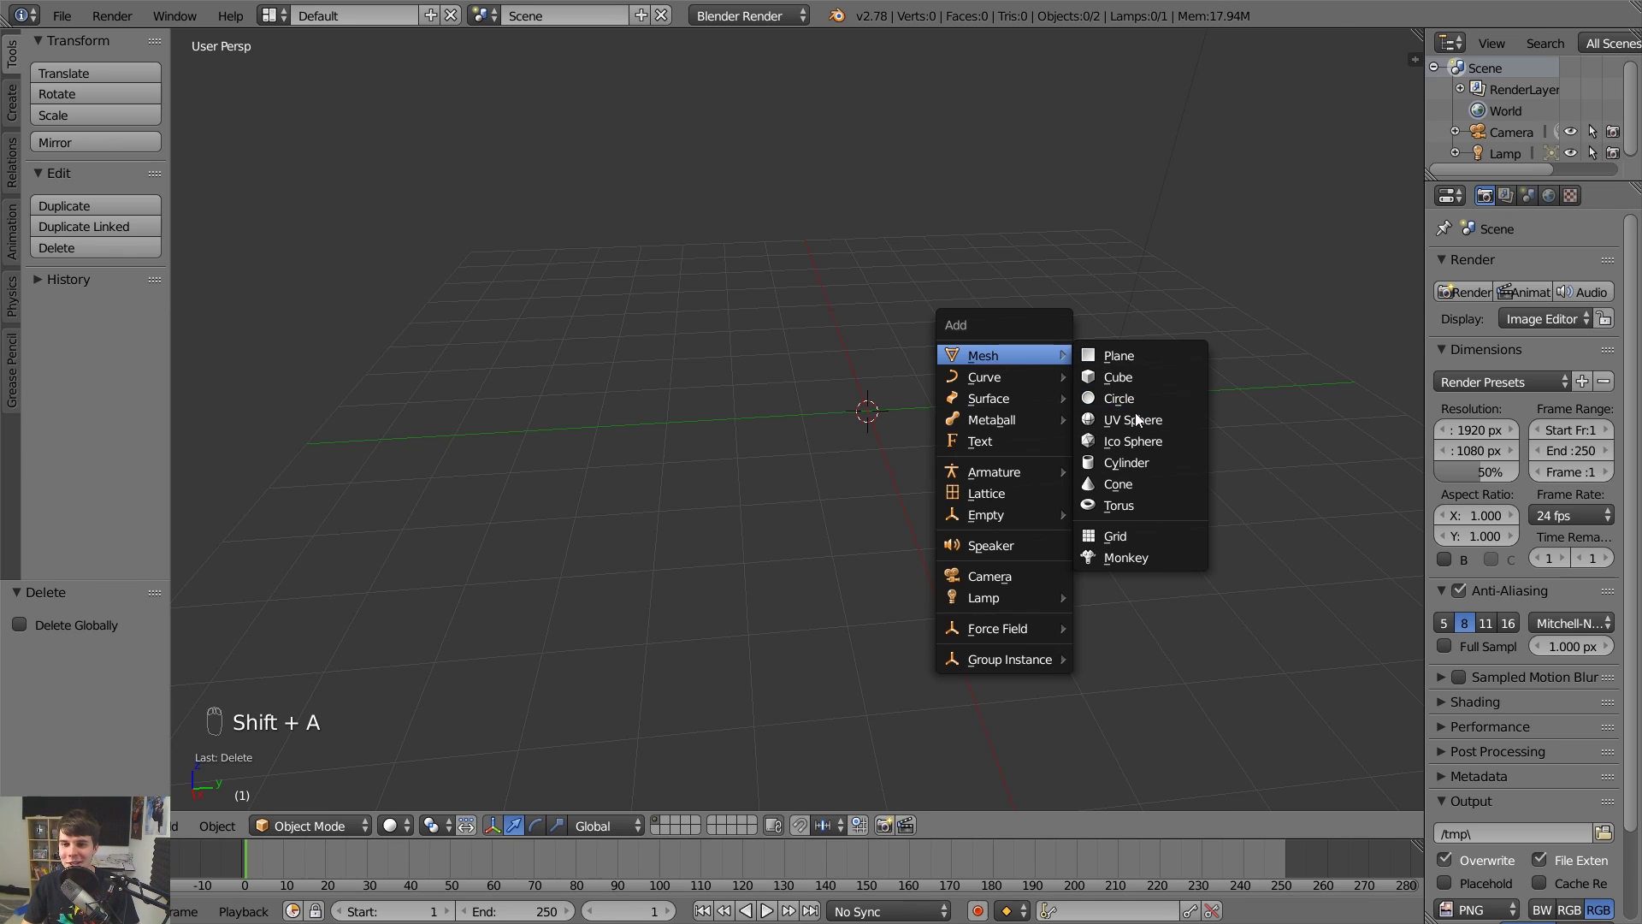
click(1125, 462)
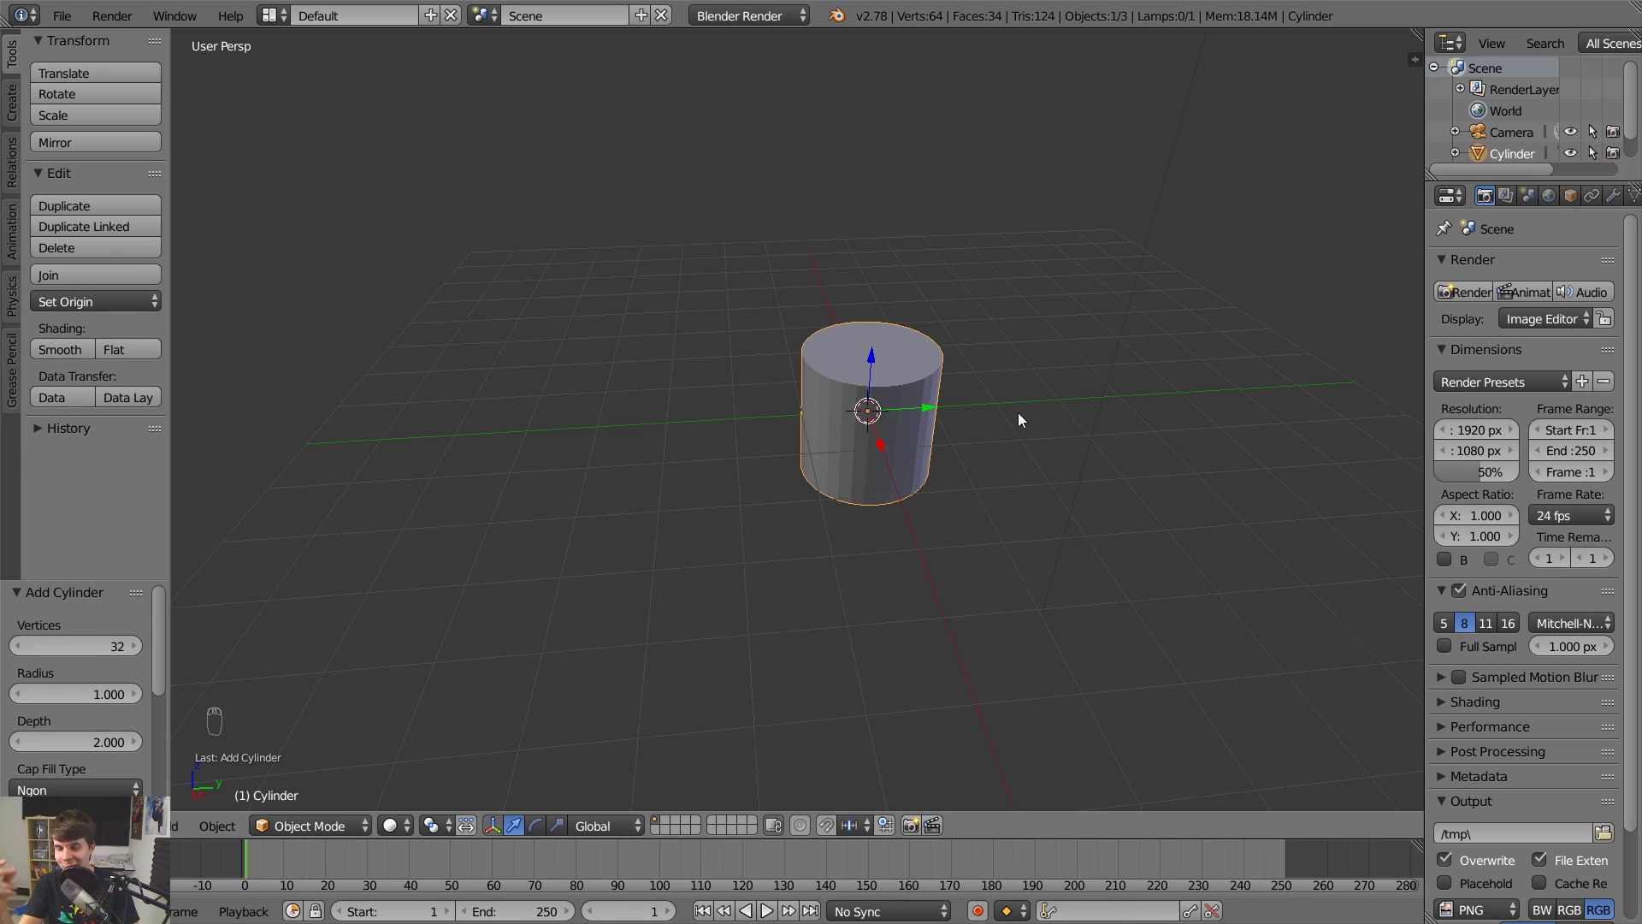
key(x)
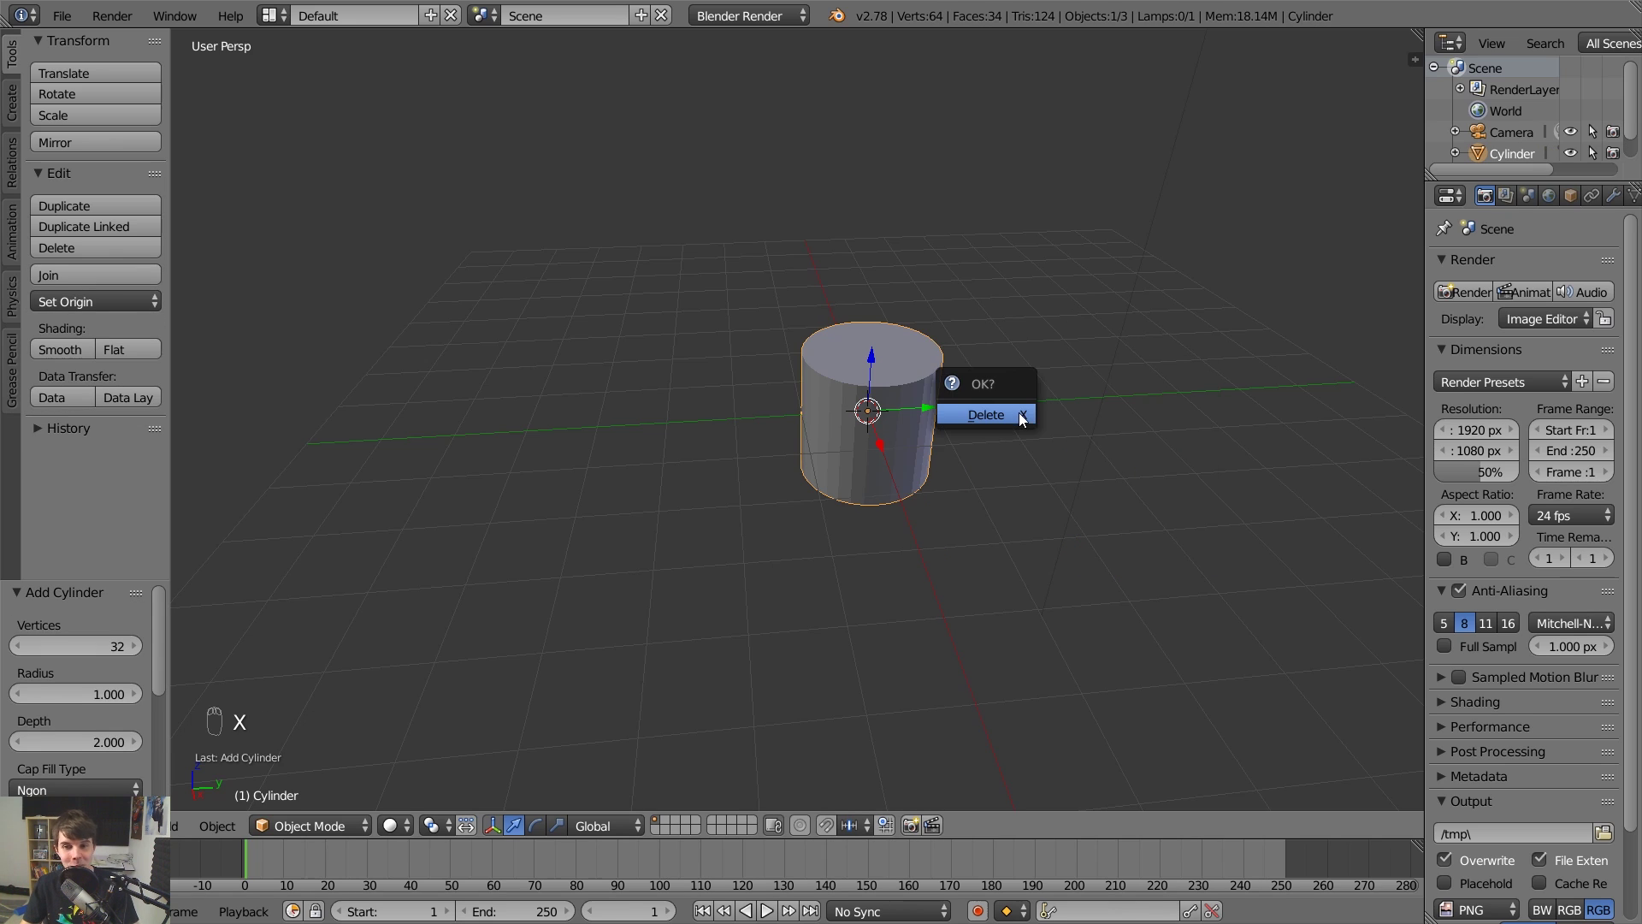
click(1019, 414)
key(shift+a)
mouse_move(1019, 413)
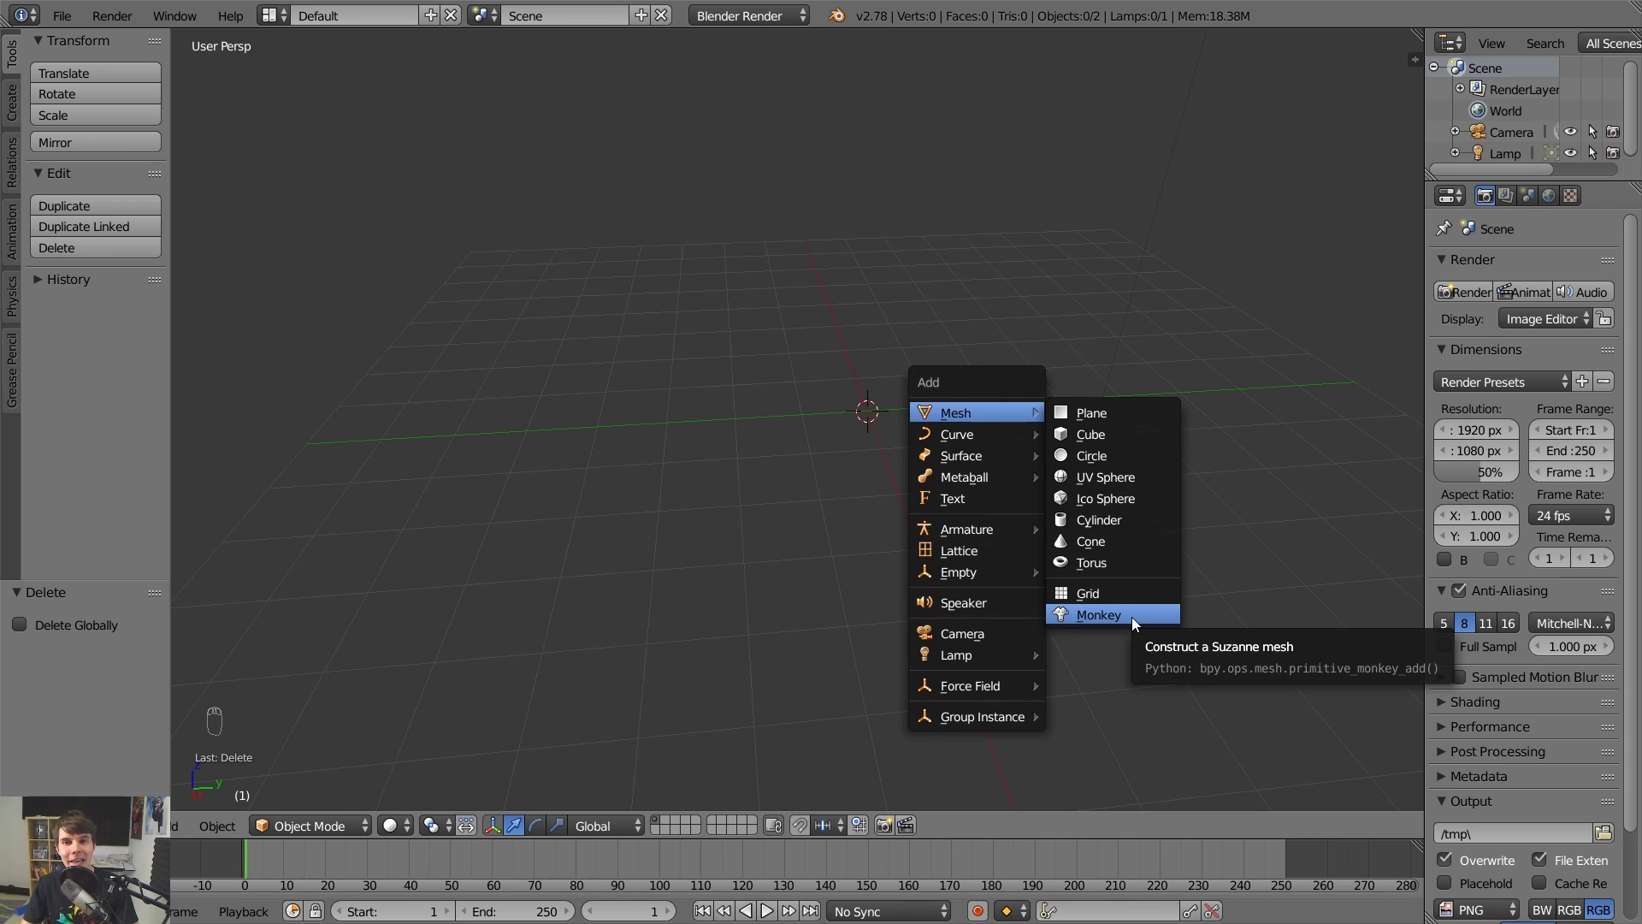
click(1133, 616)
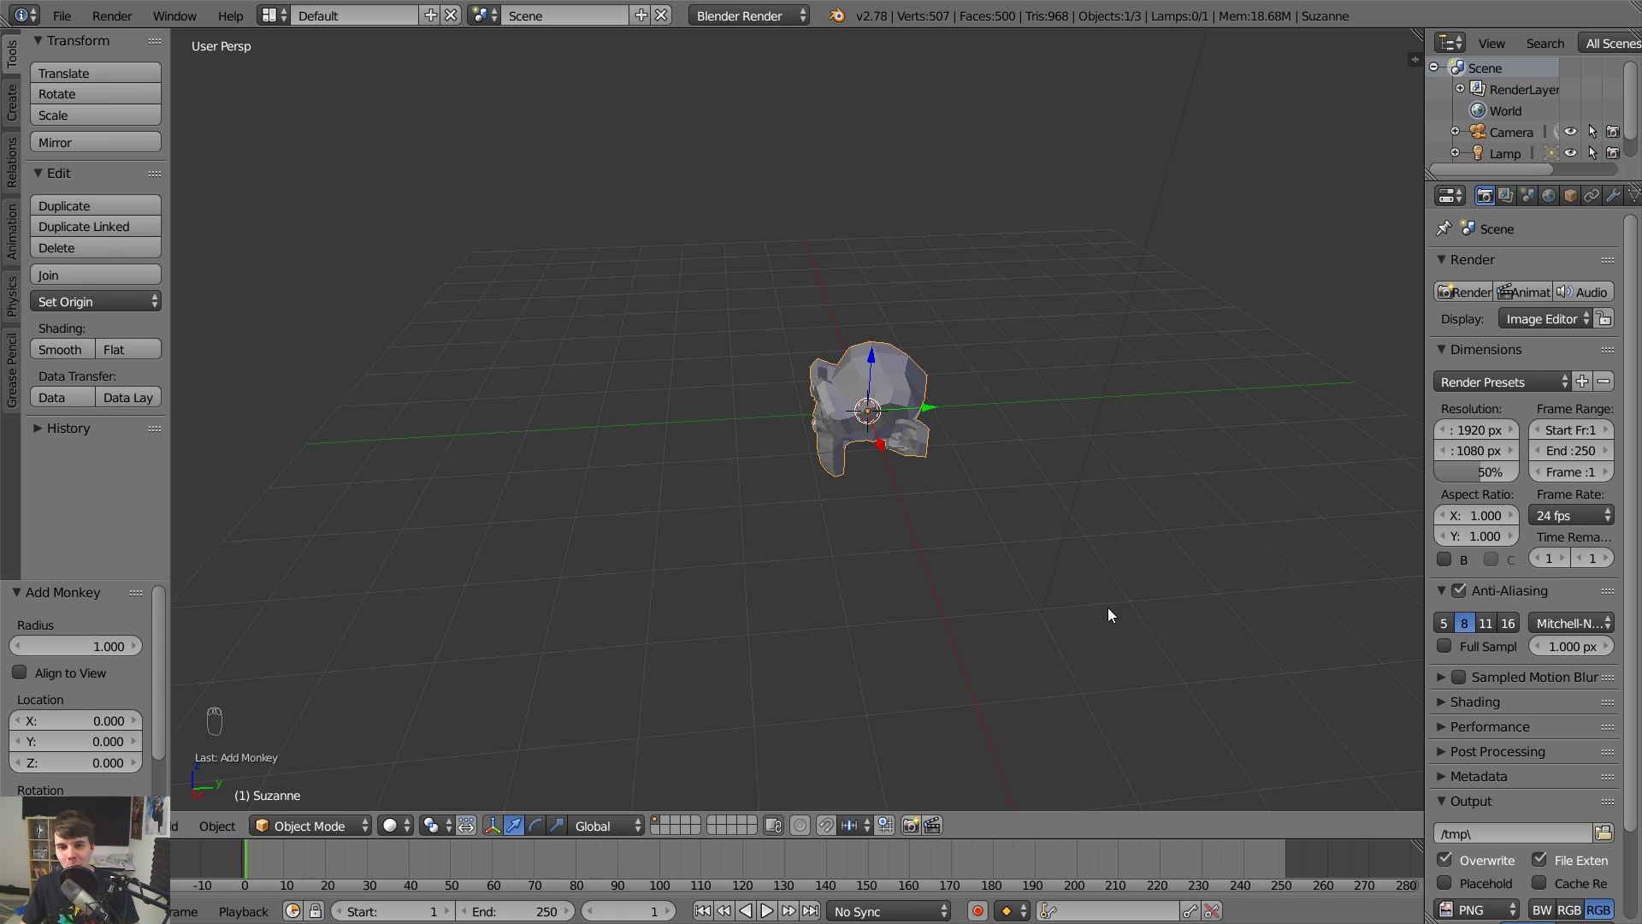
middle_drag(900, 516, 966, 486)
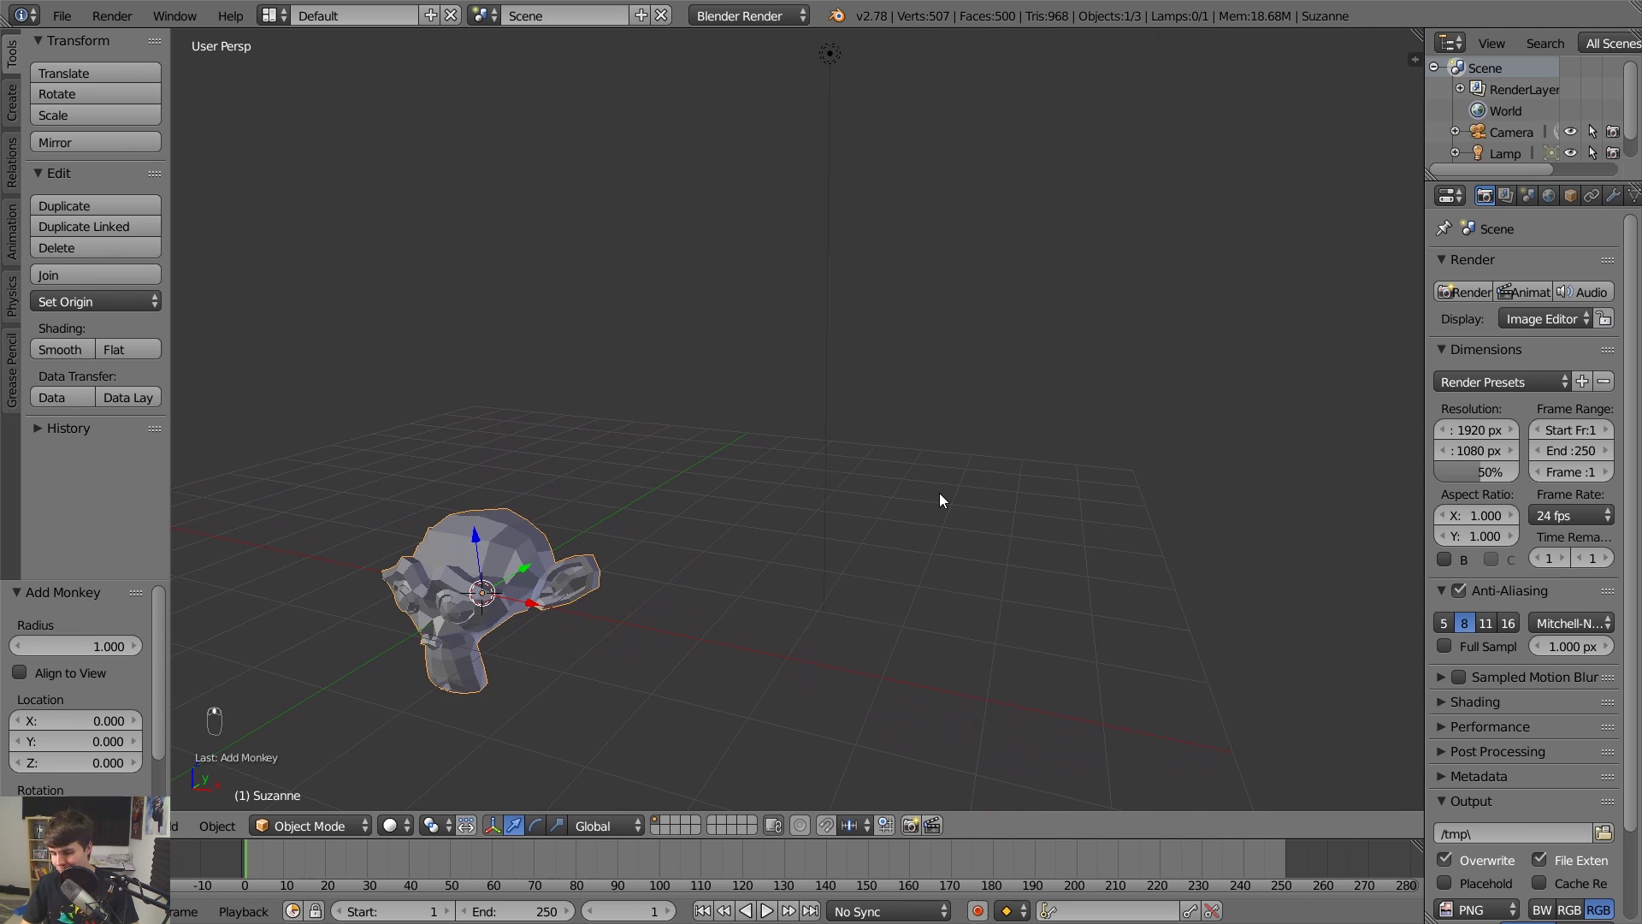
key(KP_Decimal)
scroll(939, 500, down, 4)
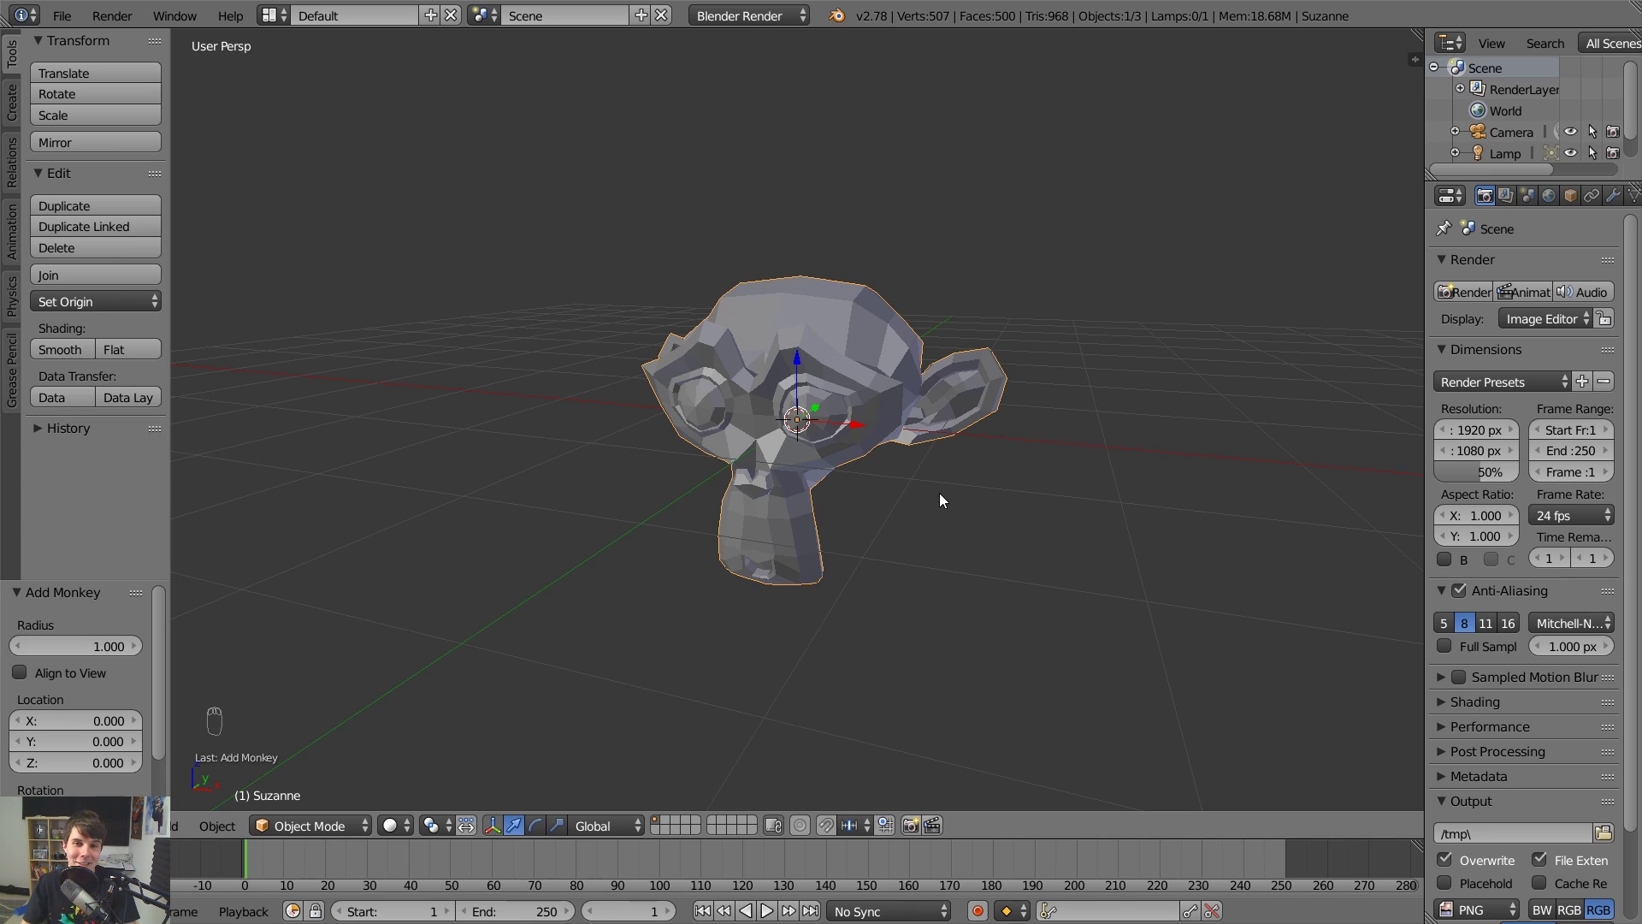
middle_drag(937, 493, 924, 453)
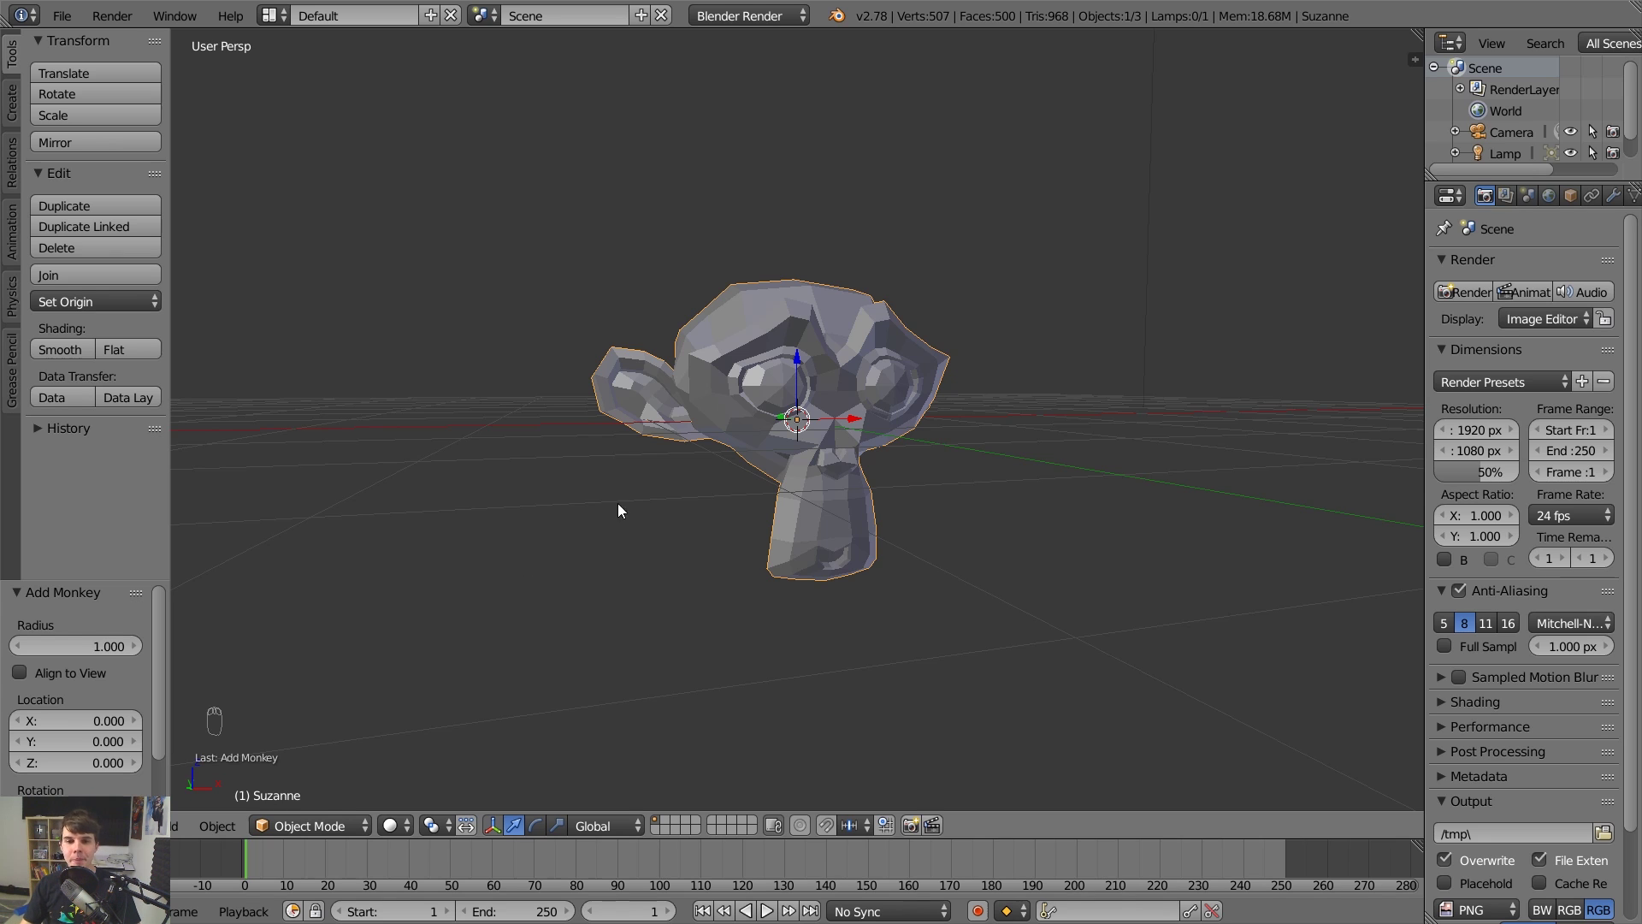
middle_drag(619, 511, 746, 488)
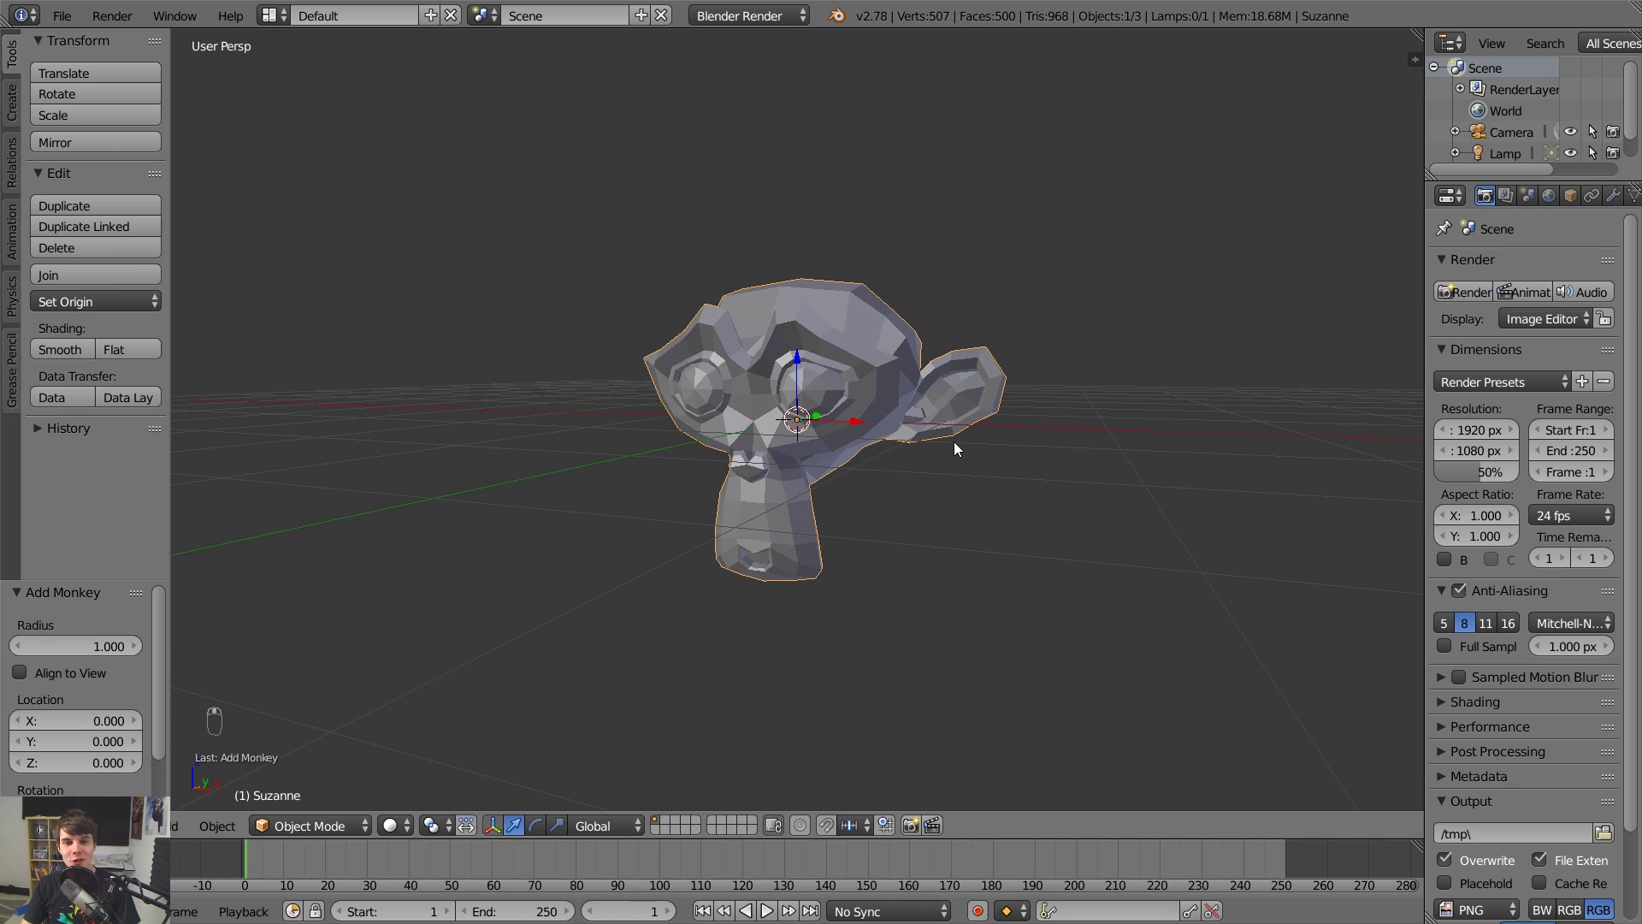
middle_drag(955, 448, 922, 453)
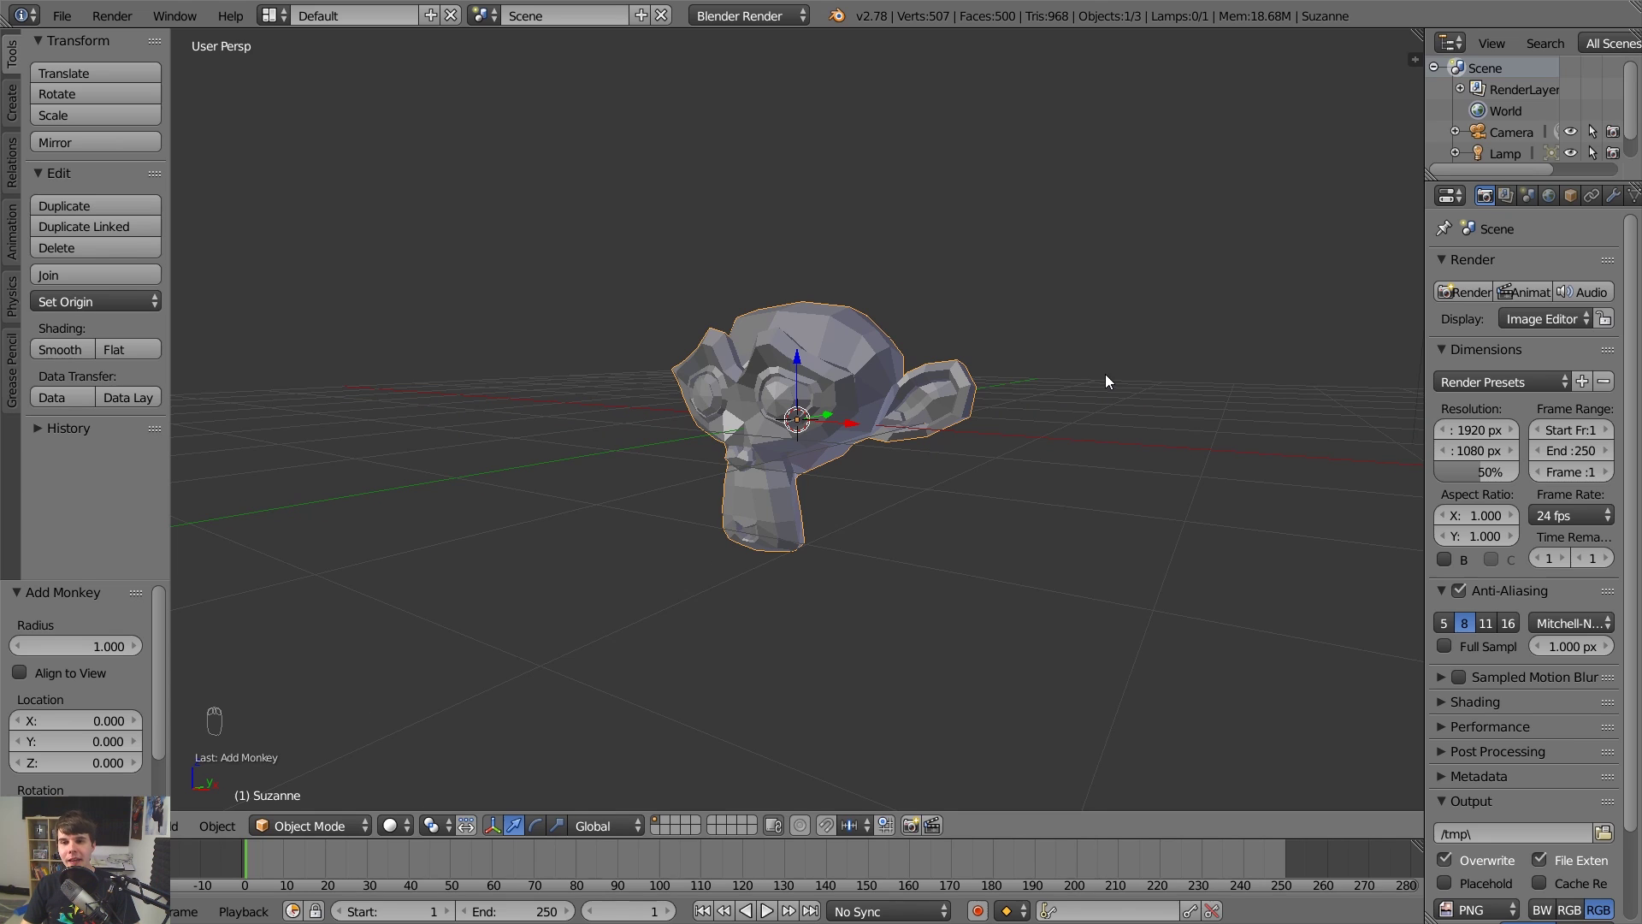
Search the operator menu for 'smoke' and apply Quick Smoke to Suzanne.
key(space)
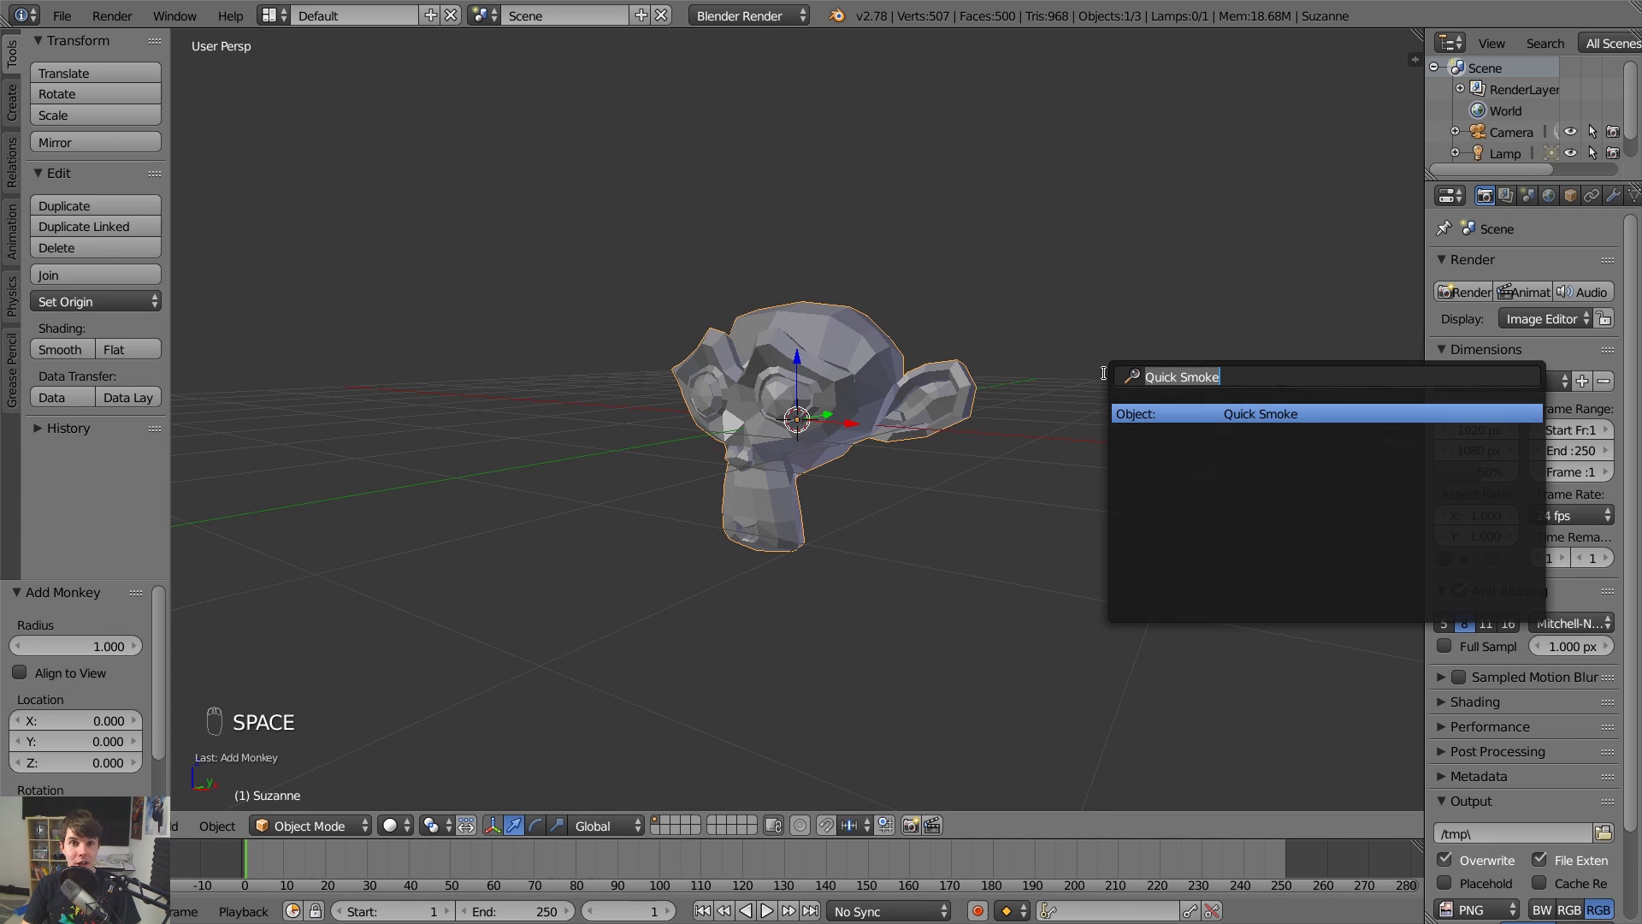
key(BackSpace)
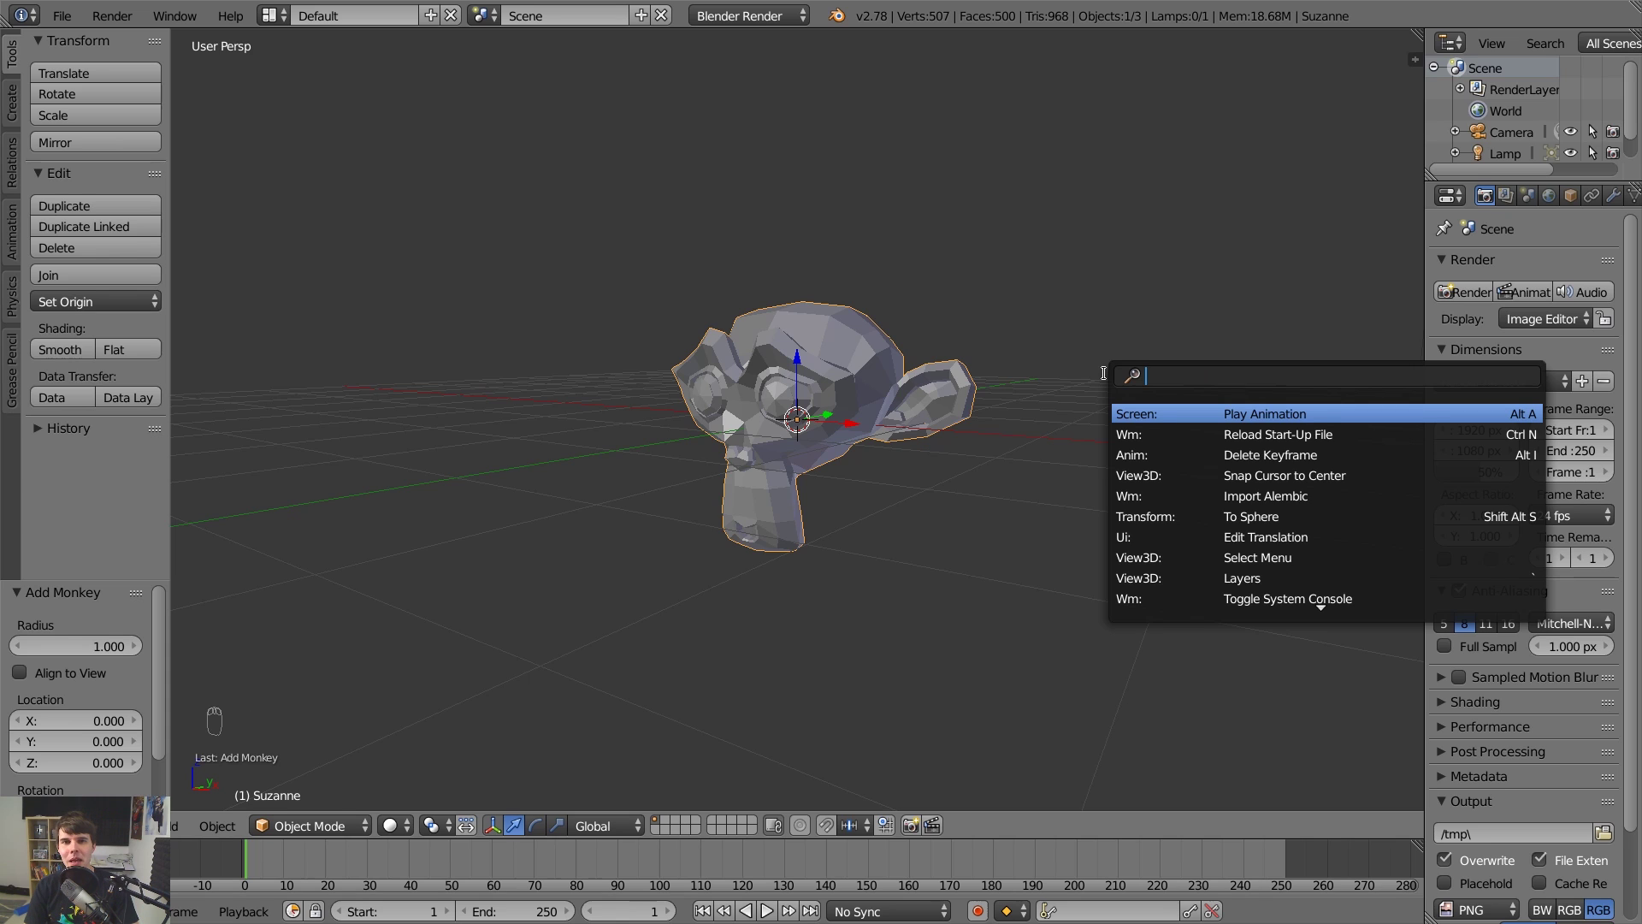
text(select)
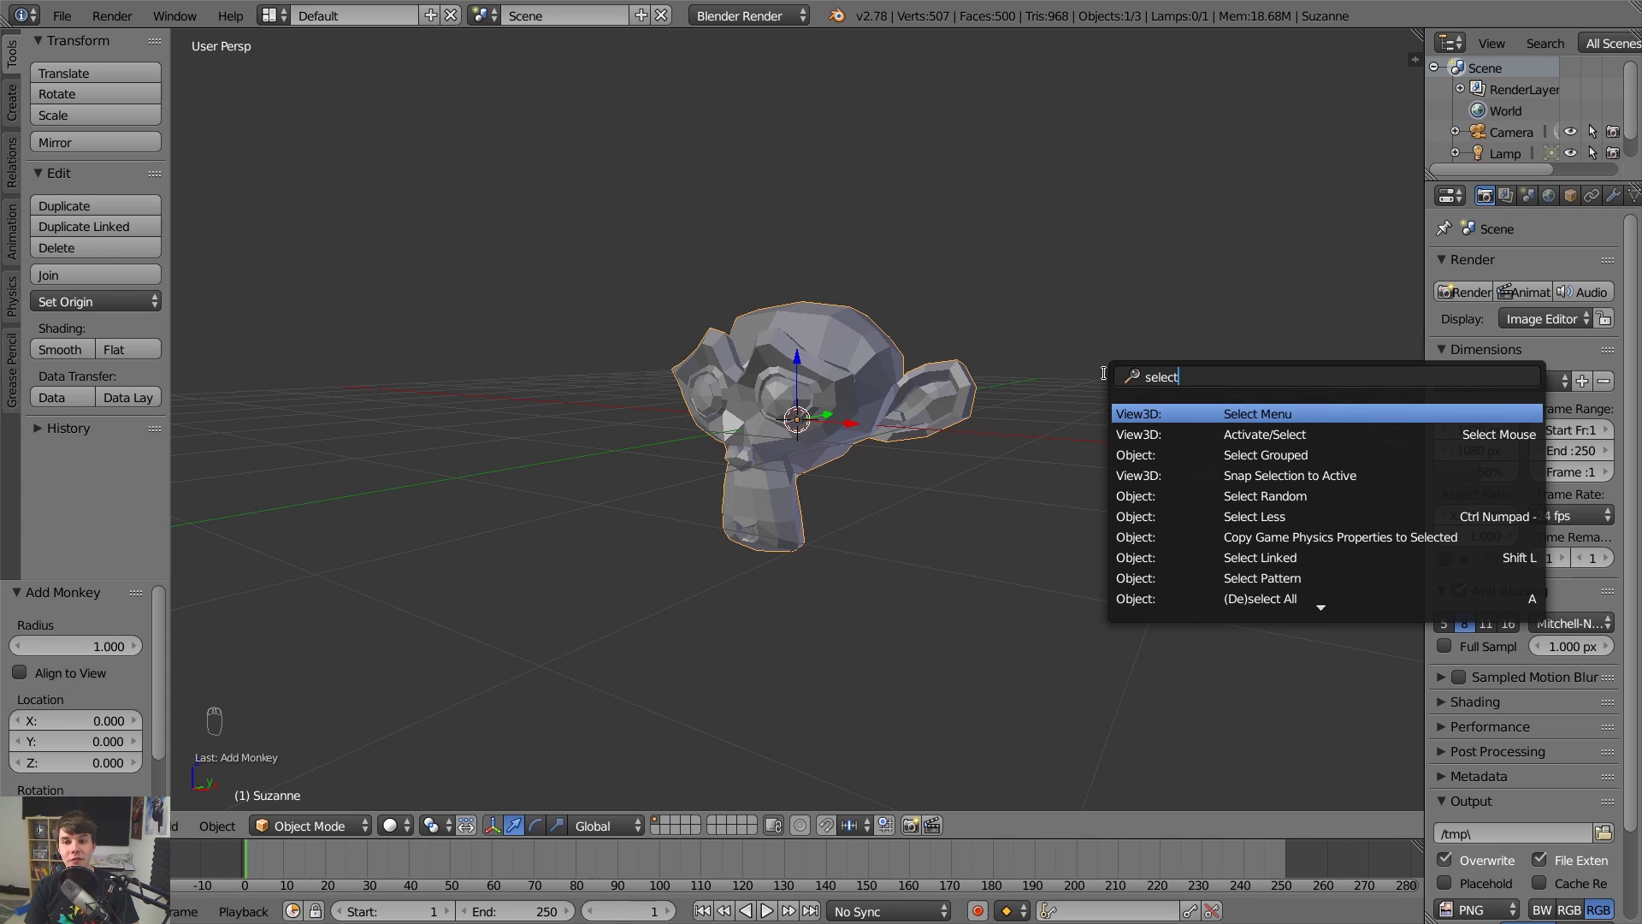
key(ctrl+BackSpace)
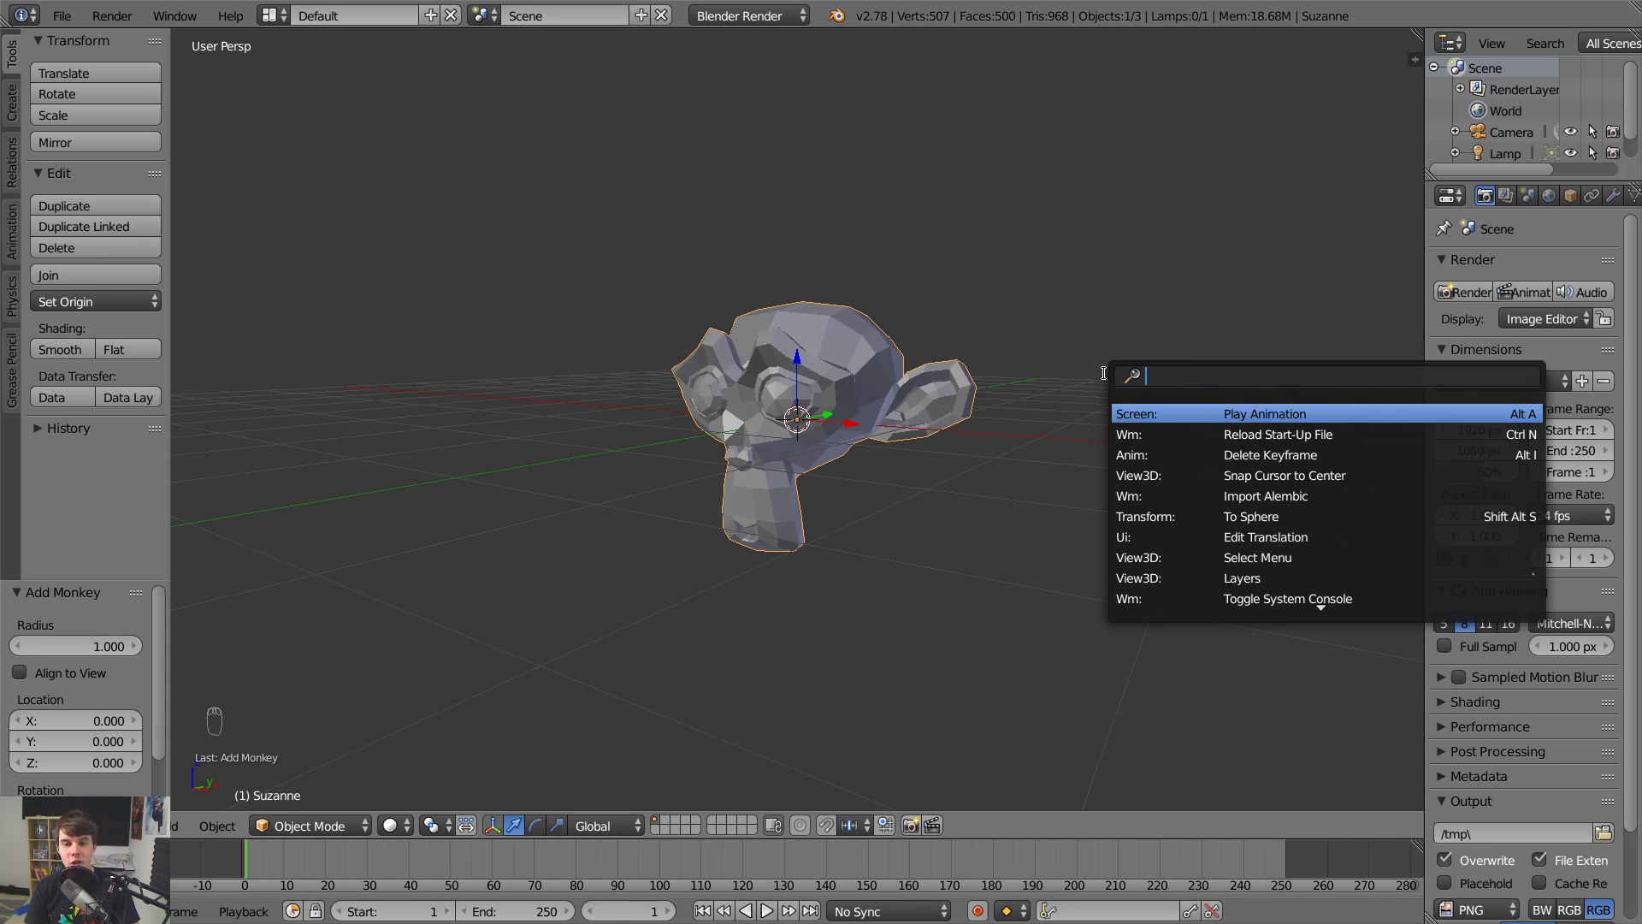
text(curso)
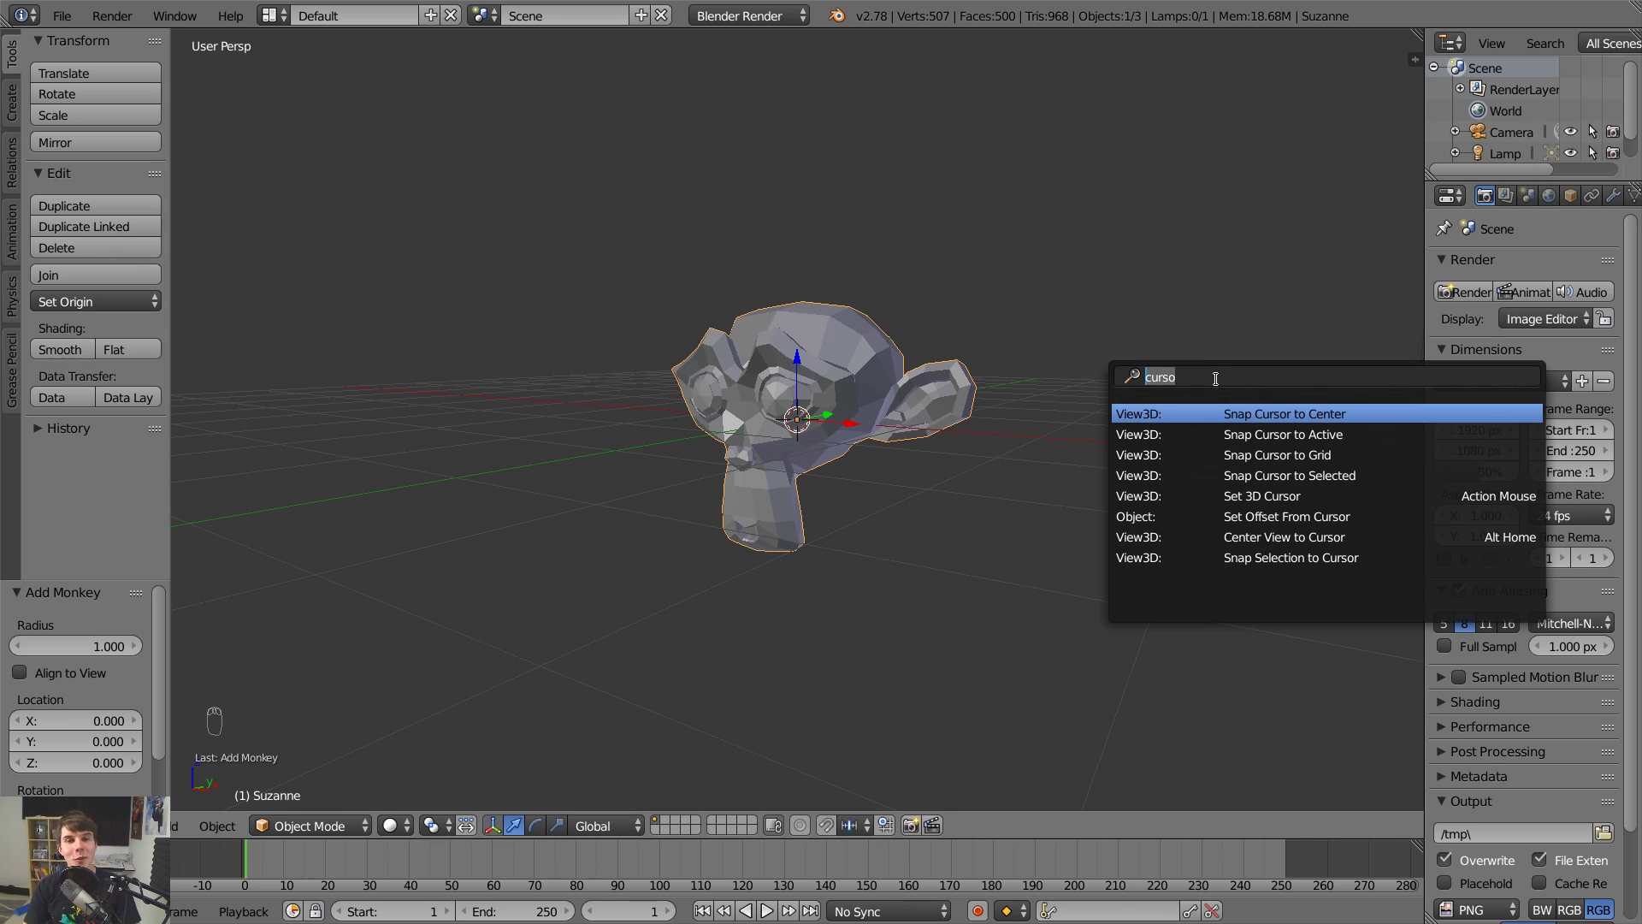
text(smoke)
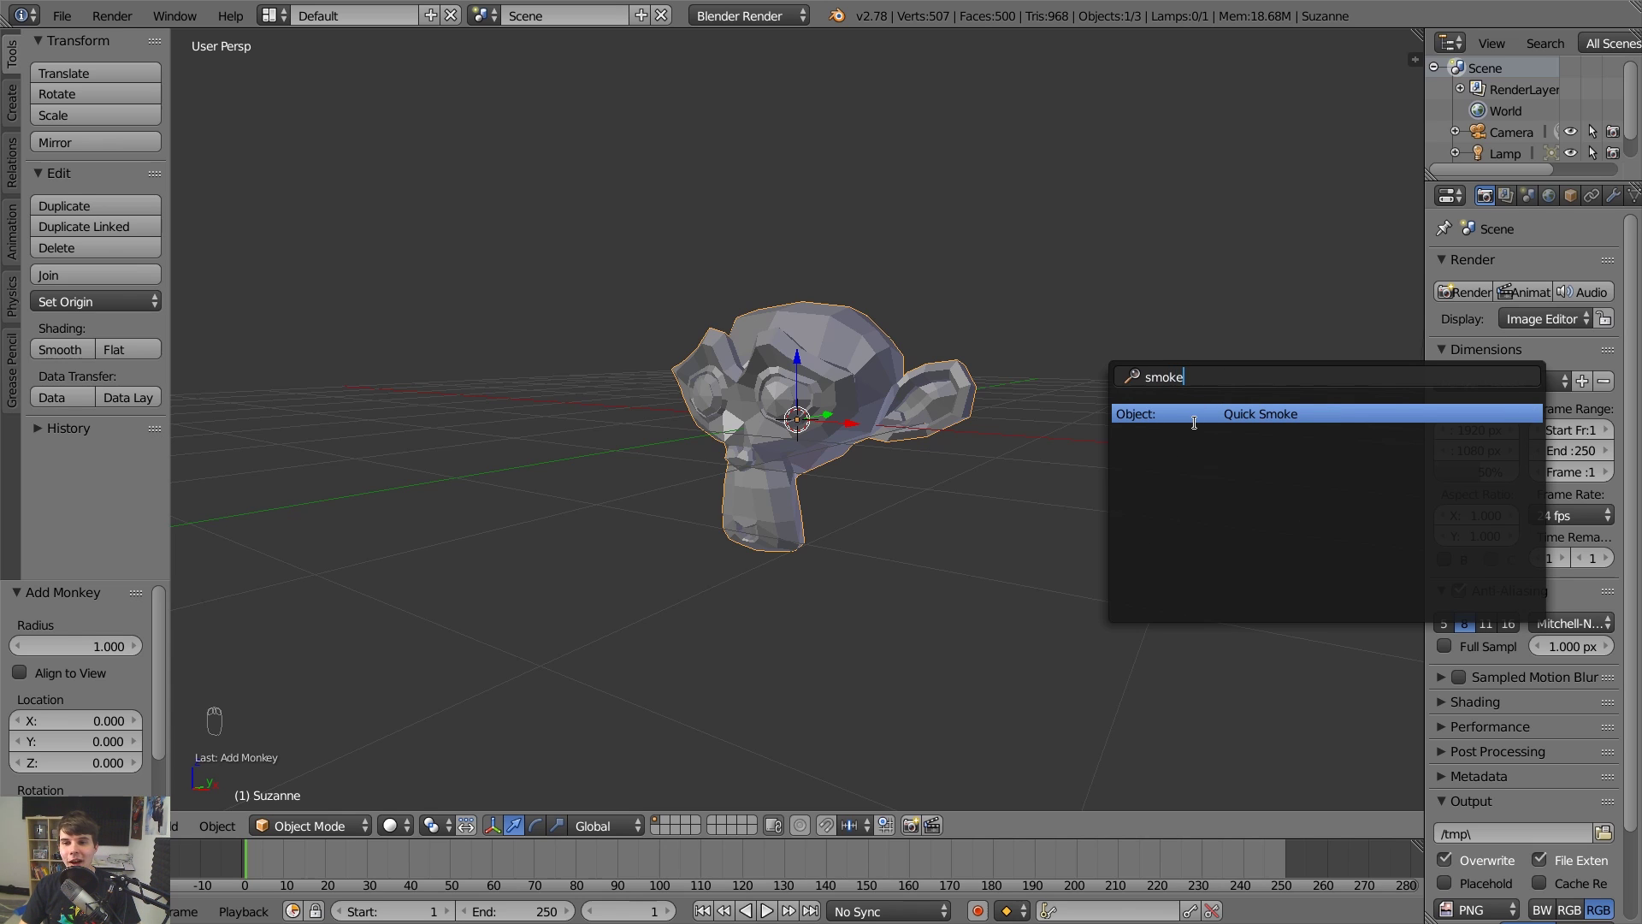
click(1237, 414)
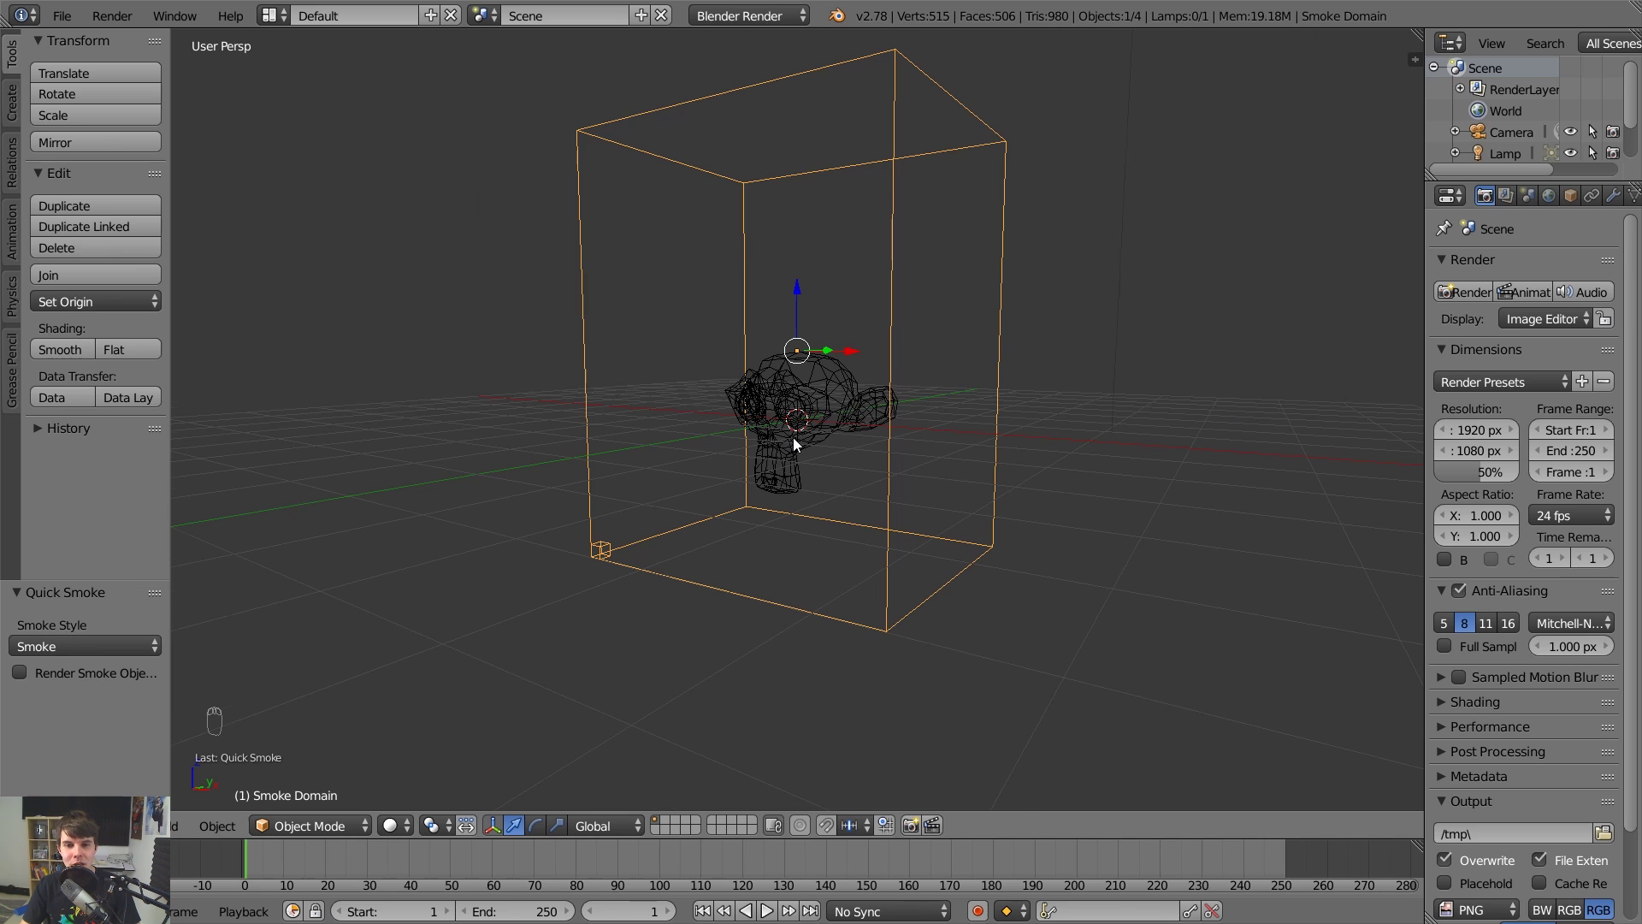
Play the smoke animation with Alt+A, orbit the view, and widen the Properties panel.
scroll(827, 378, up, 3)
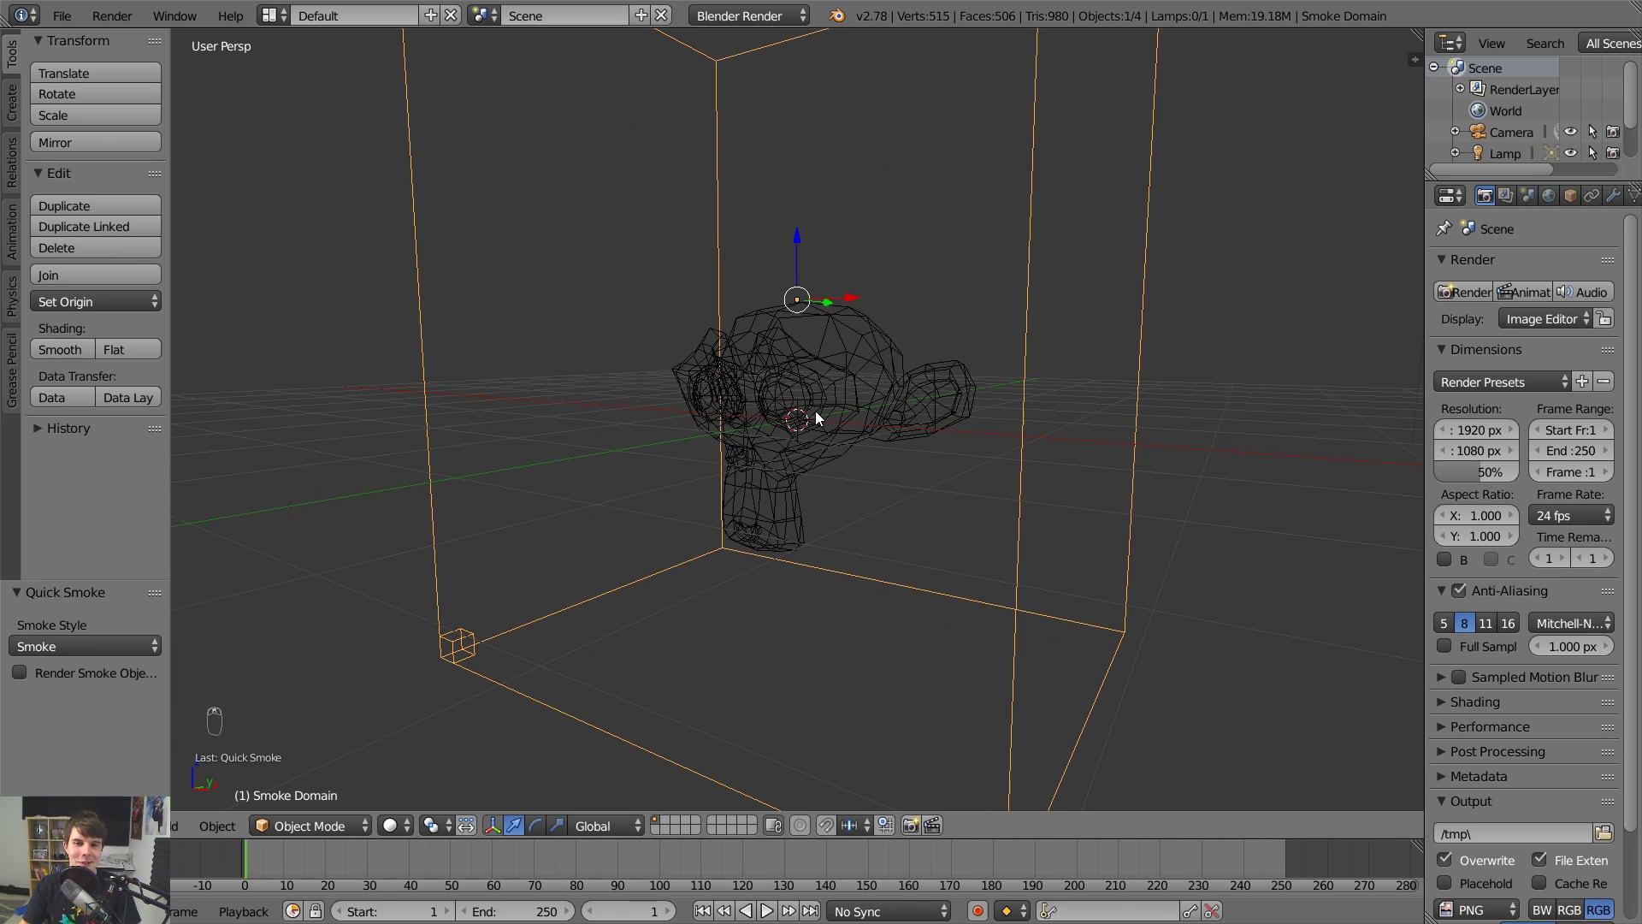
scroll(815, 411, down, 3)
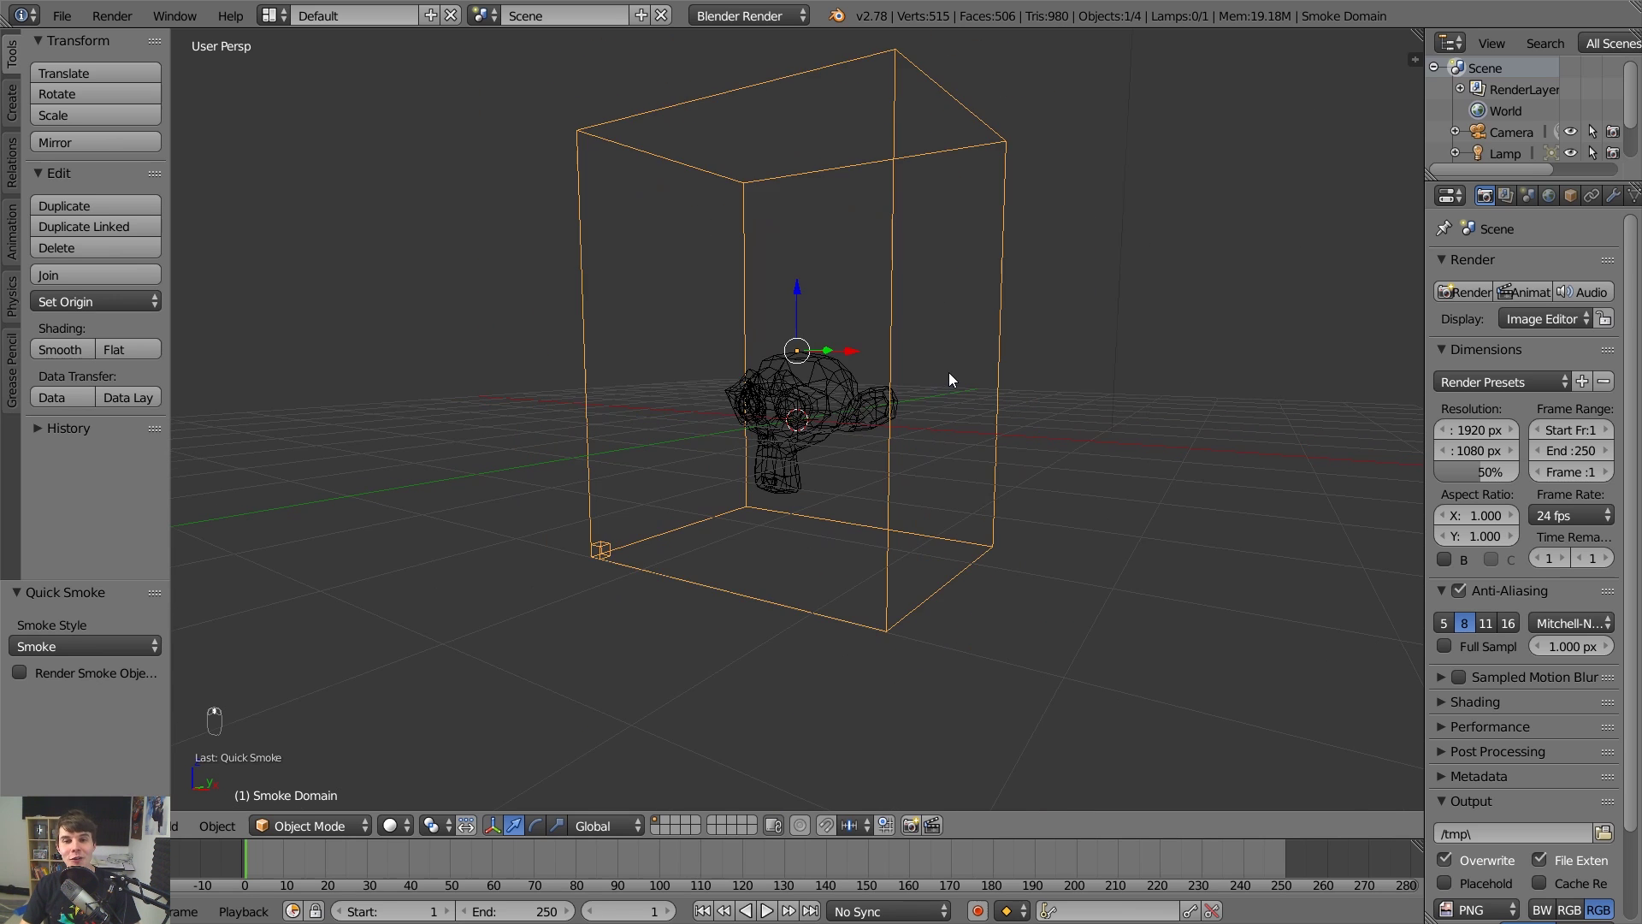
key(alt+a)
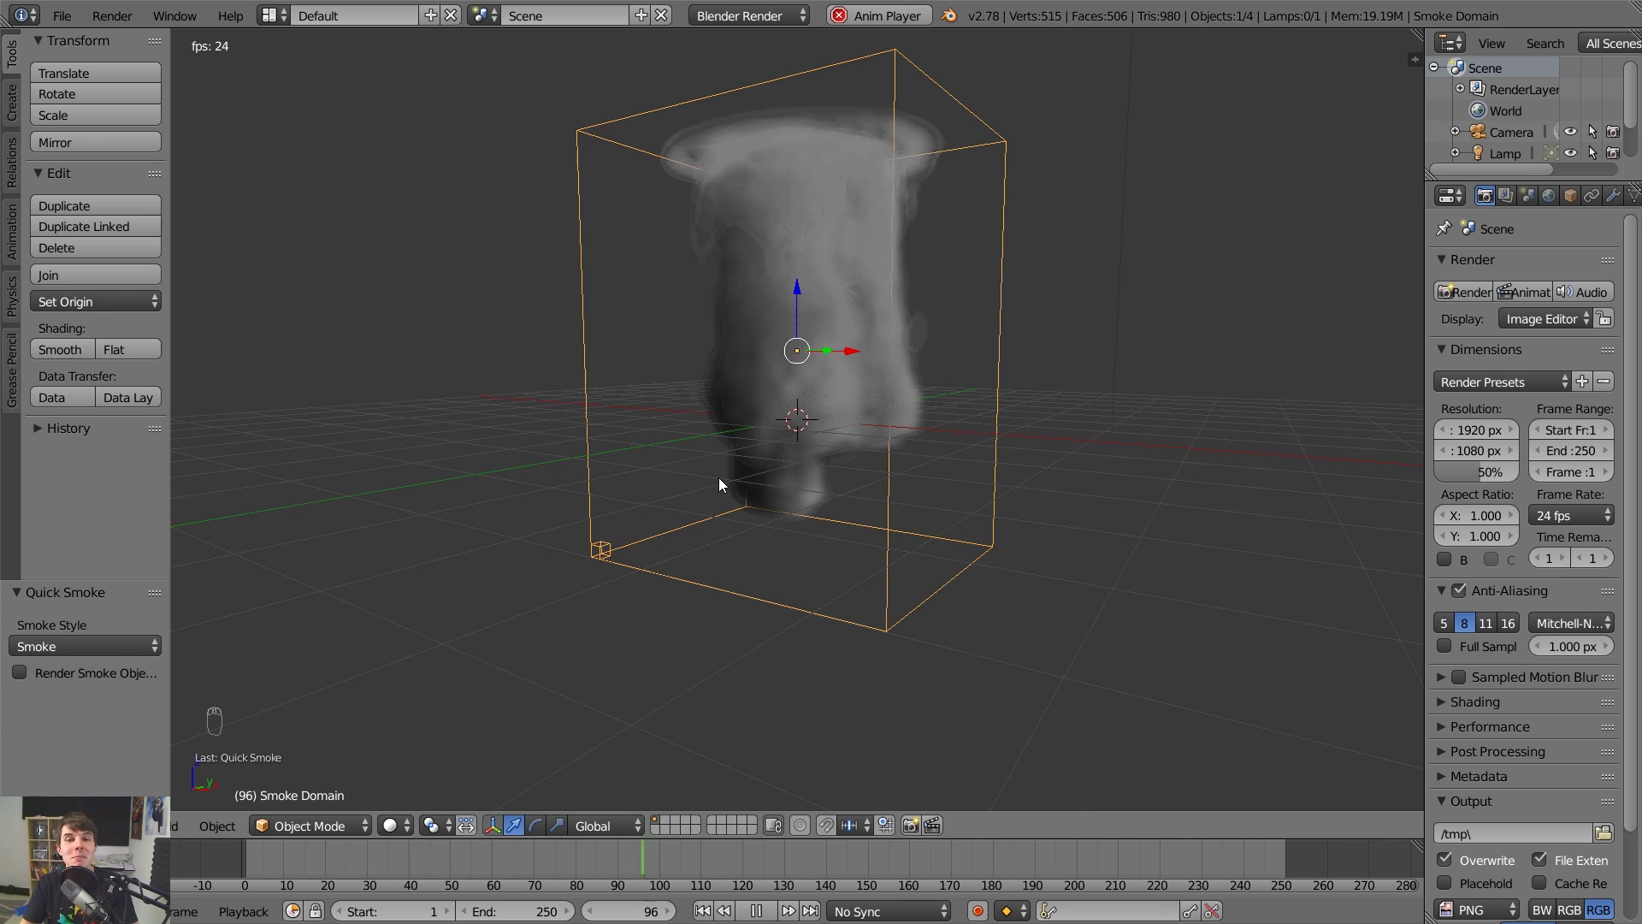
mouse_move(799, 372)
middle_down()
mouse_move(892, 357)
mouse_move(794, 379)
middle_up()
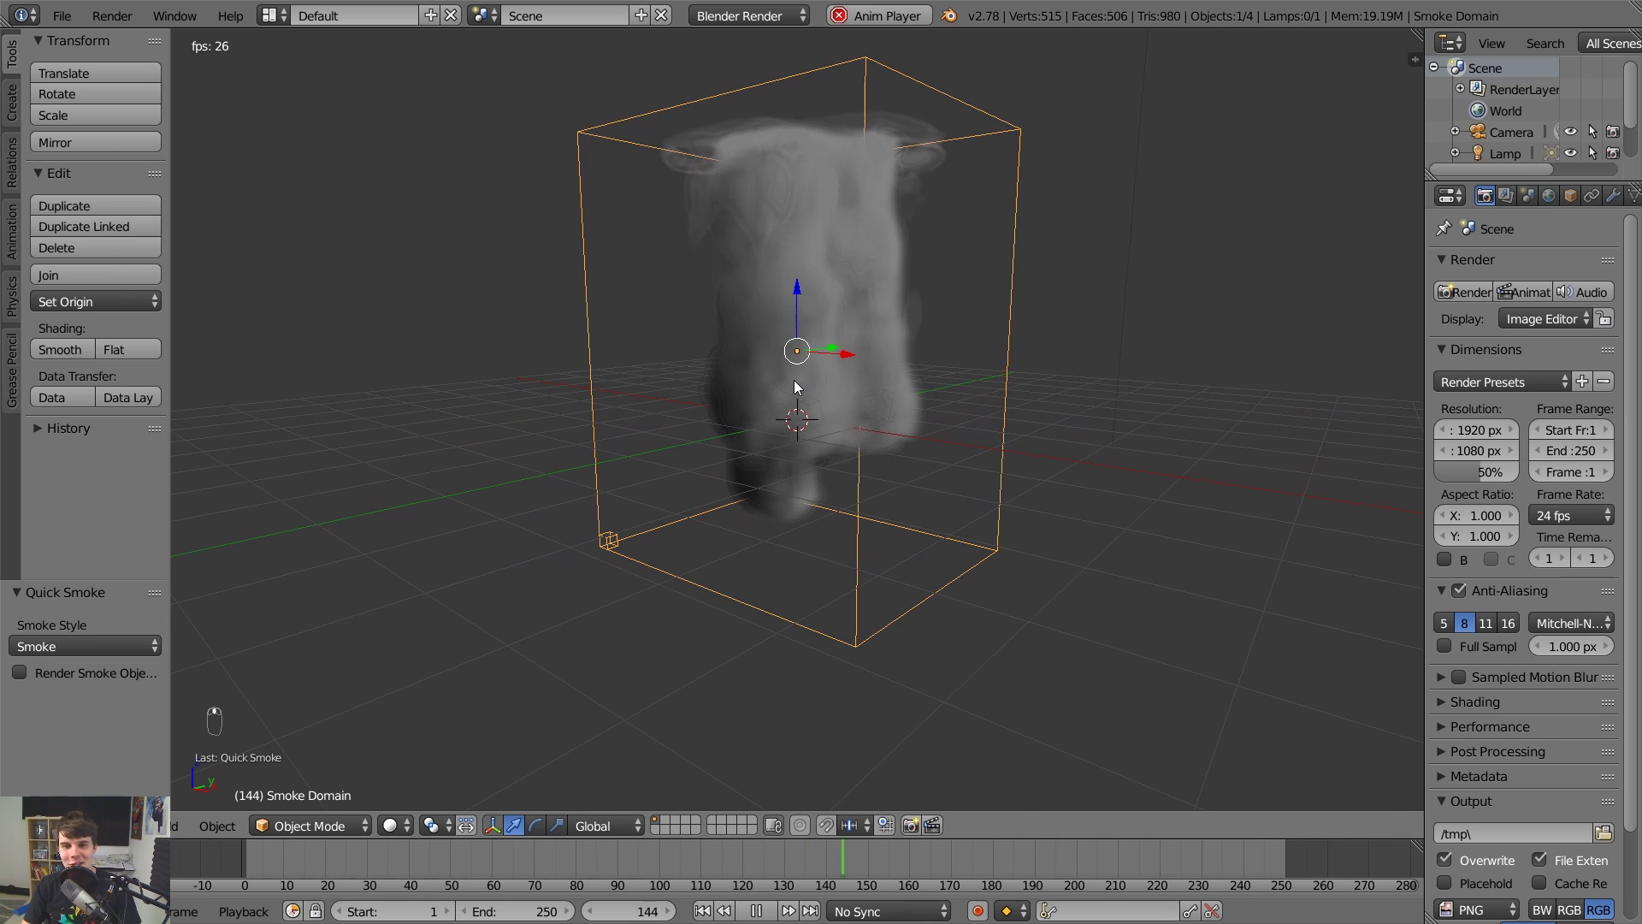
drag(1424, 224, 1310, 225)
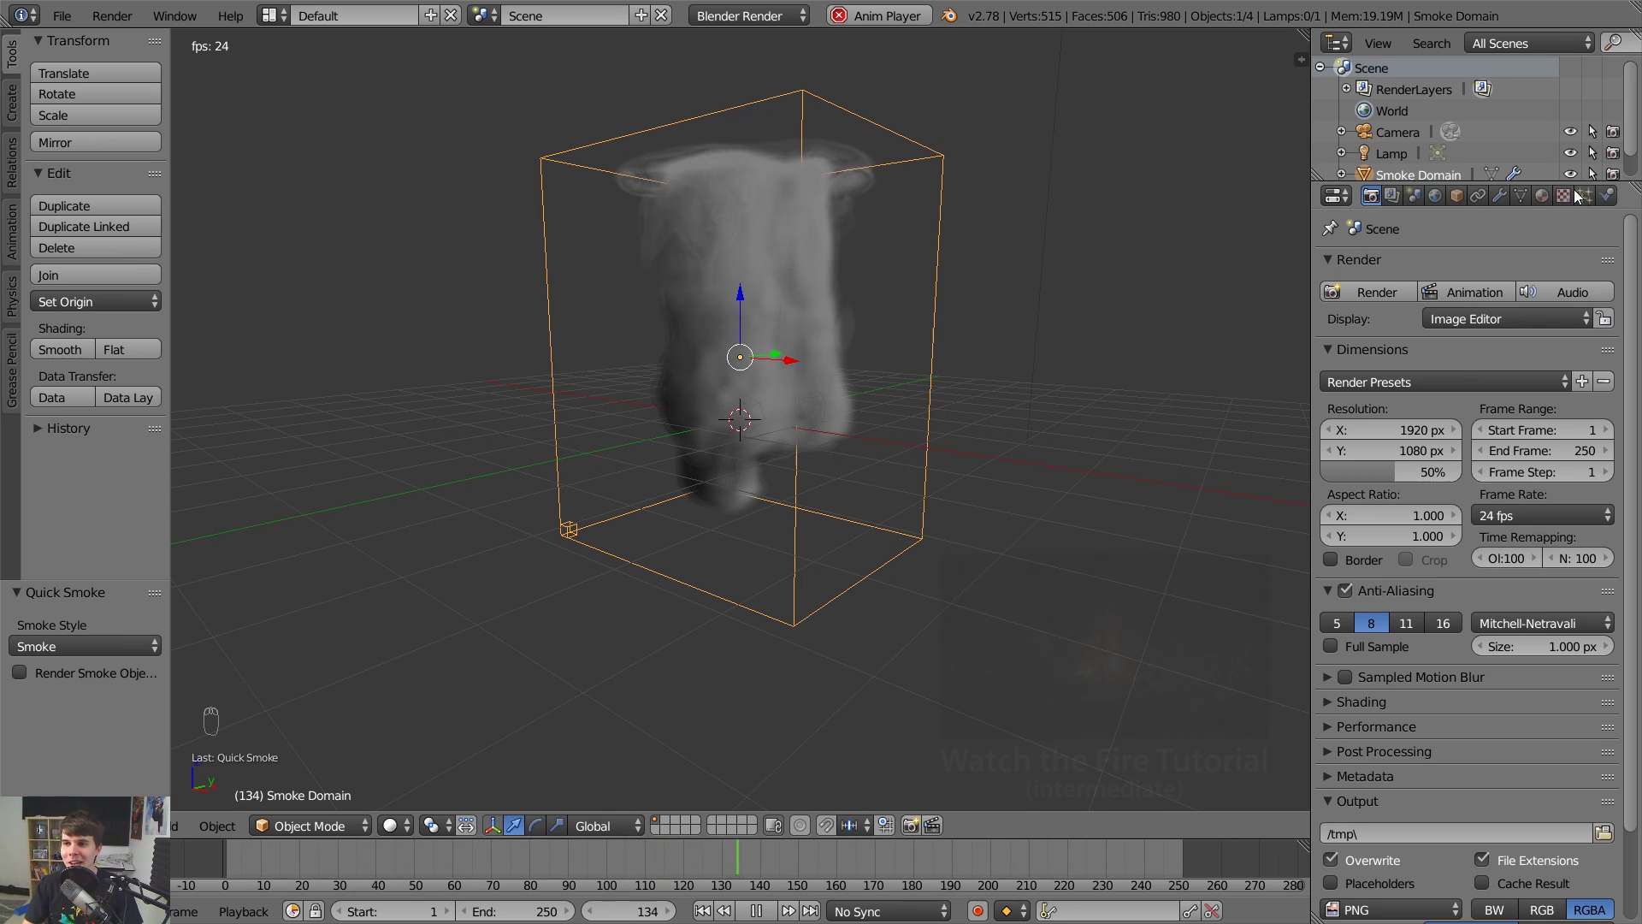
Enable Smoke High Resolution on the domain, set Divisions to 48, and rewind.
click(1607, 195)
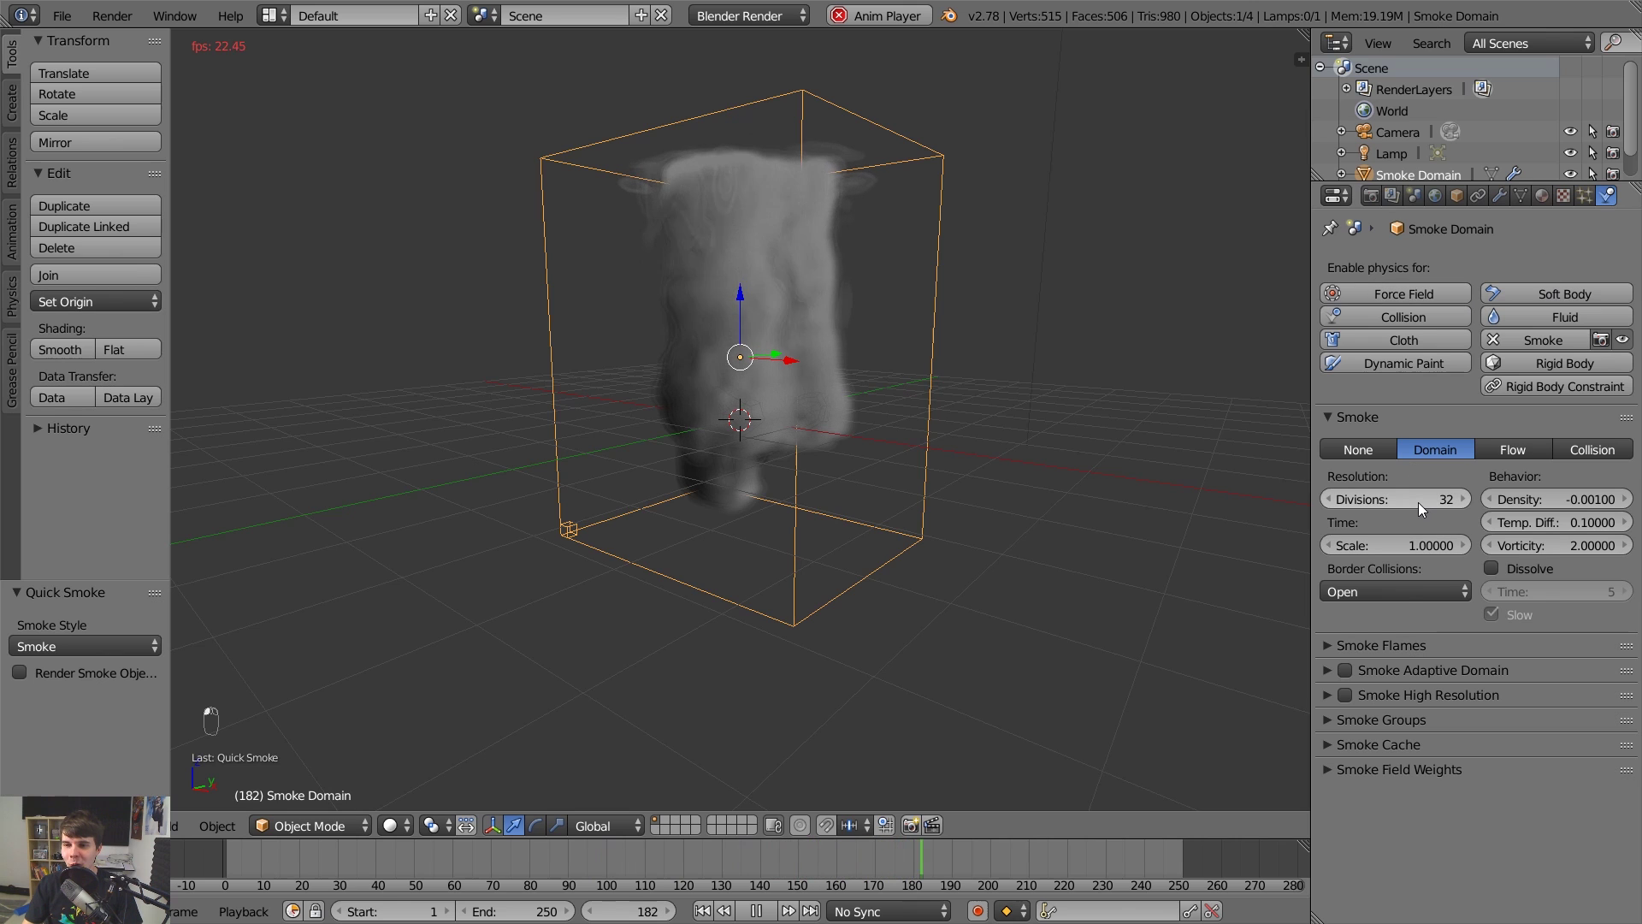
click(1346, 692)
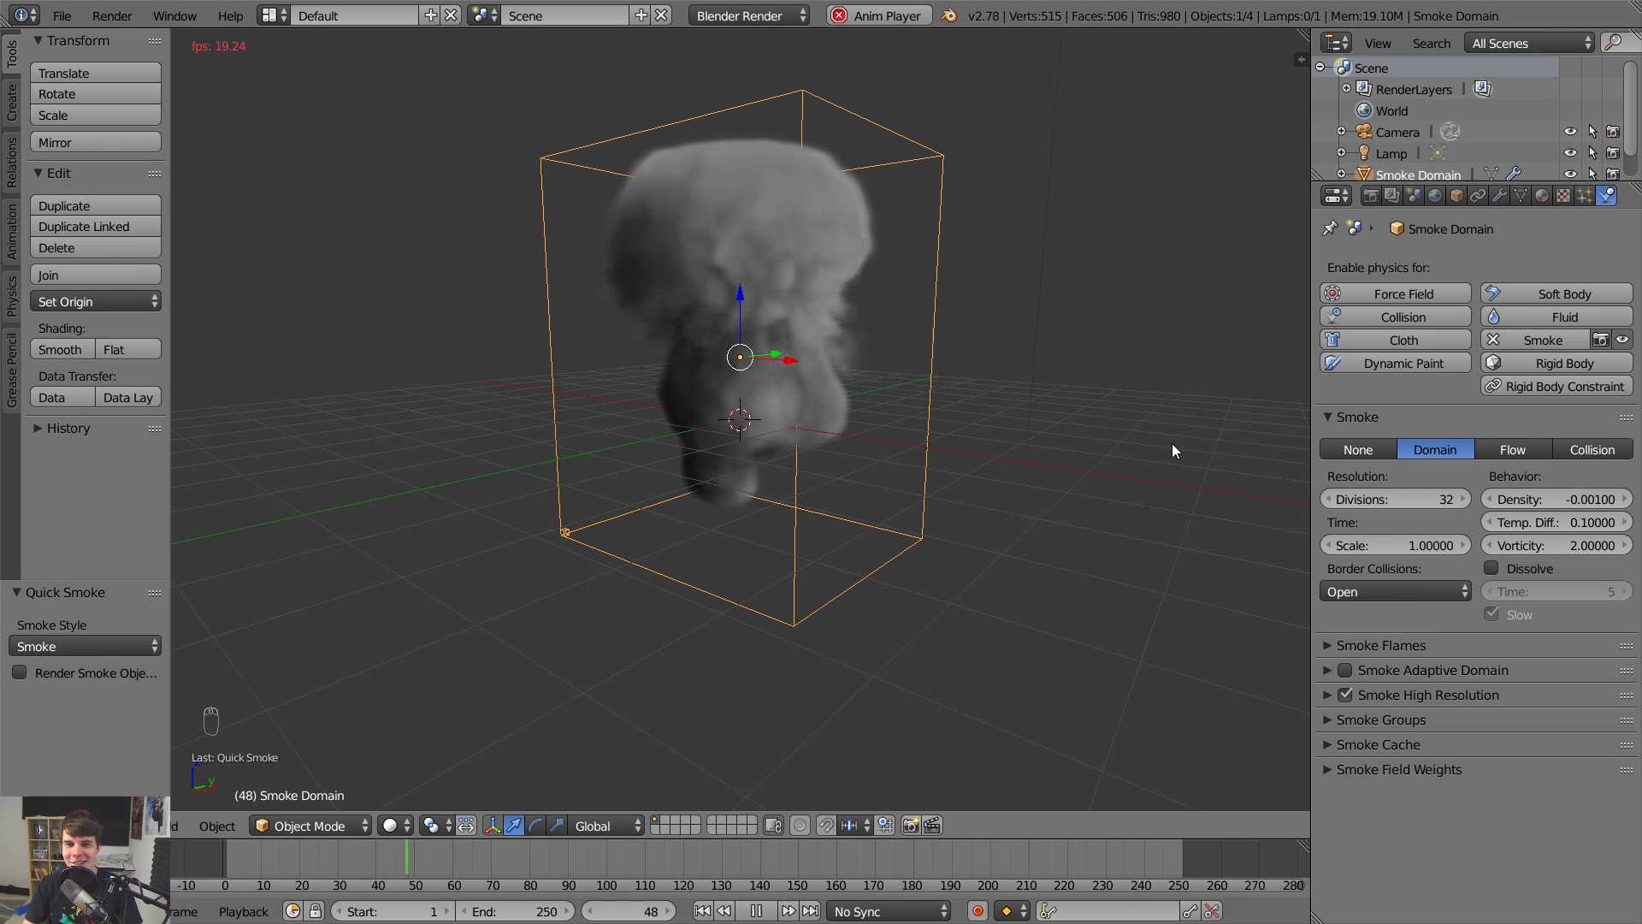
click(1409, 502)
text(4)
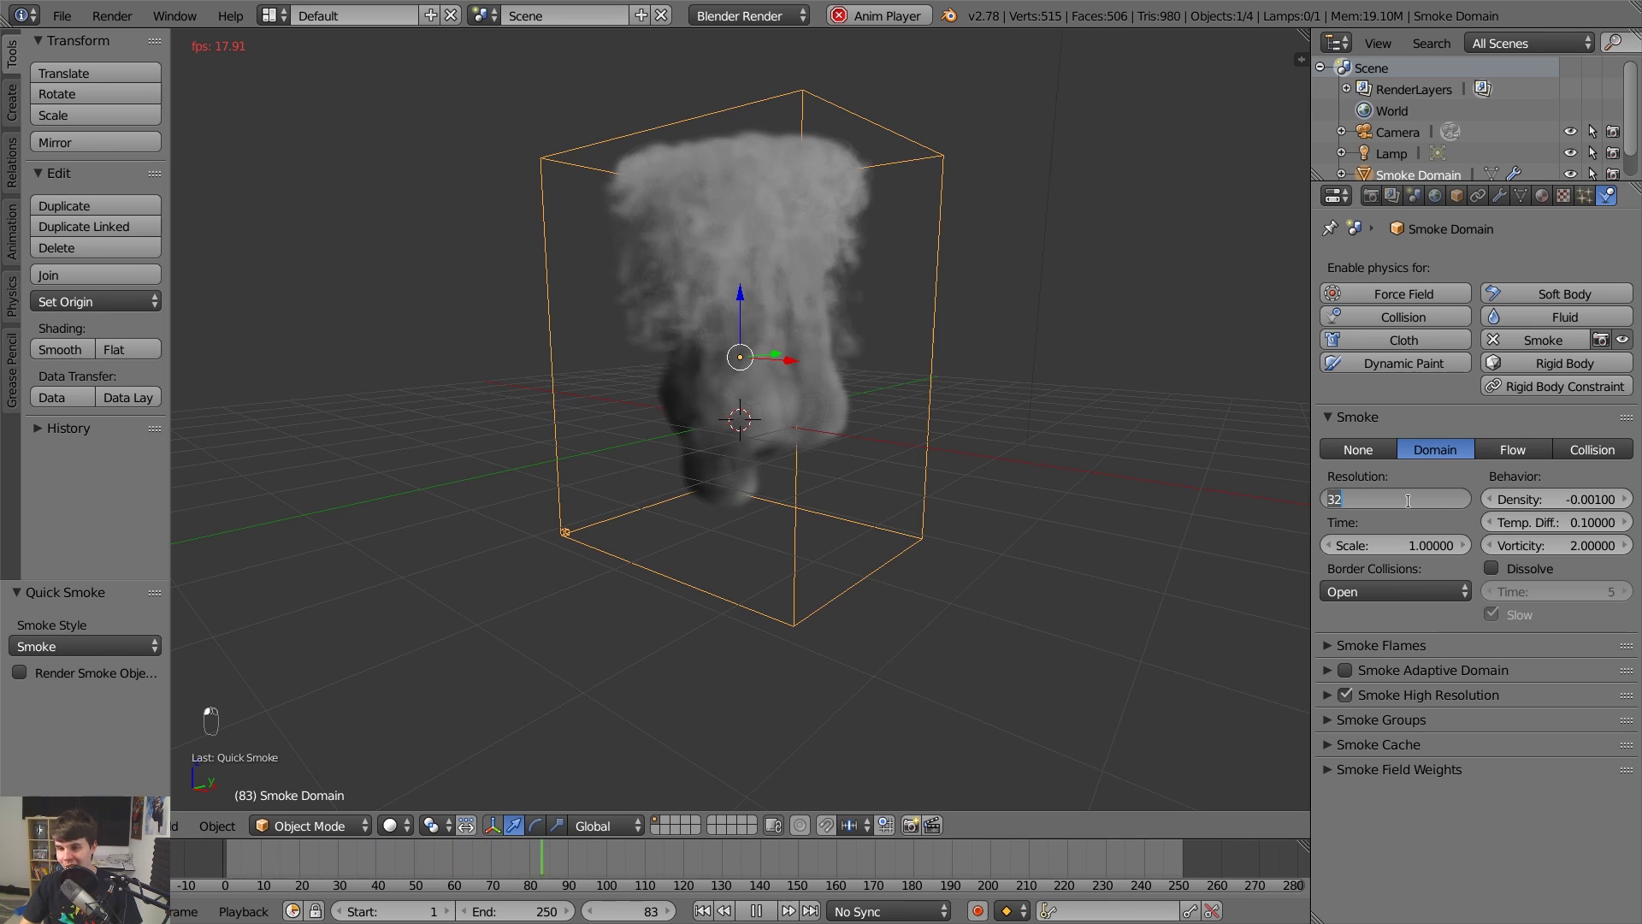
text(8)
key(Return)
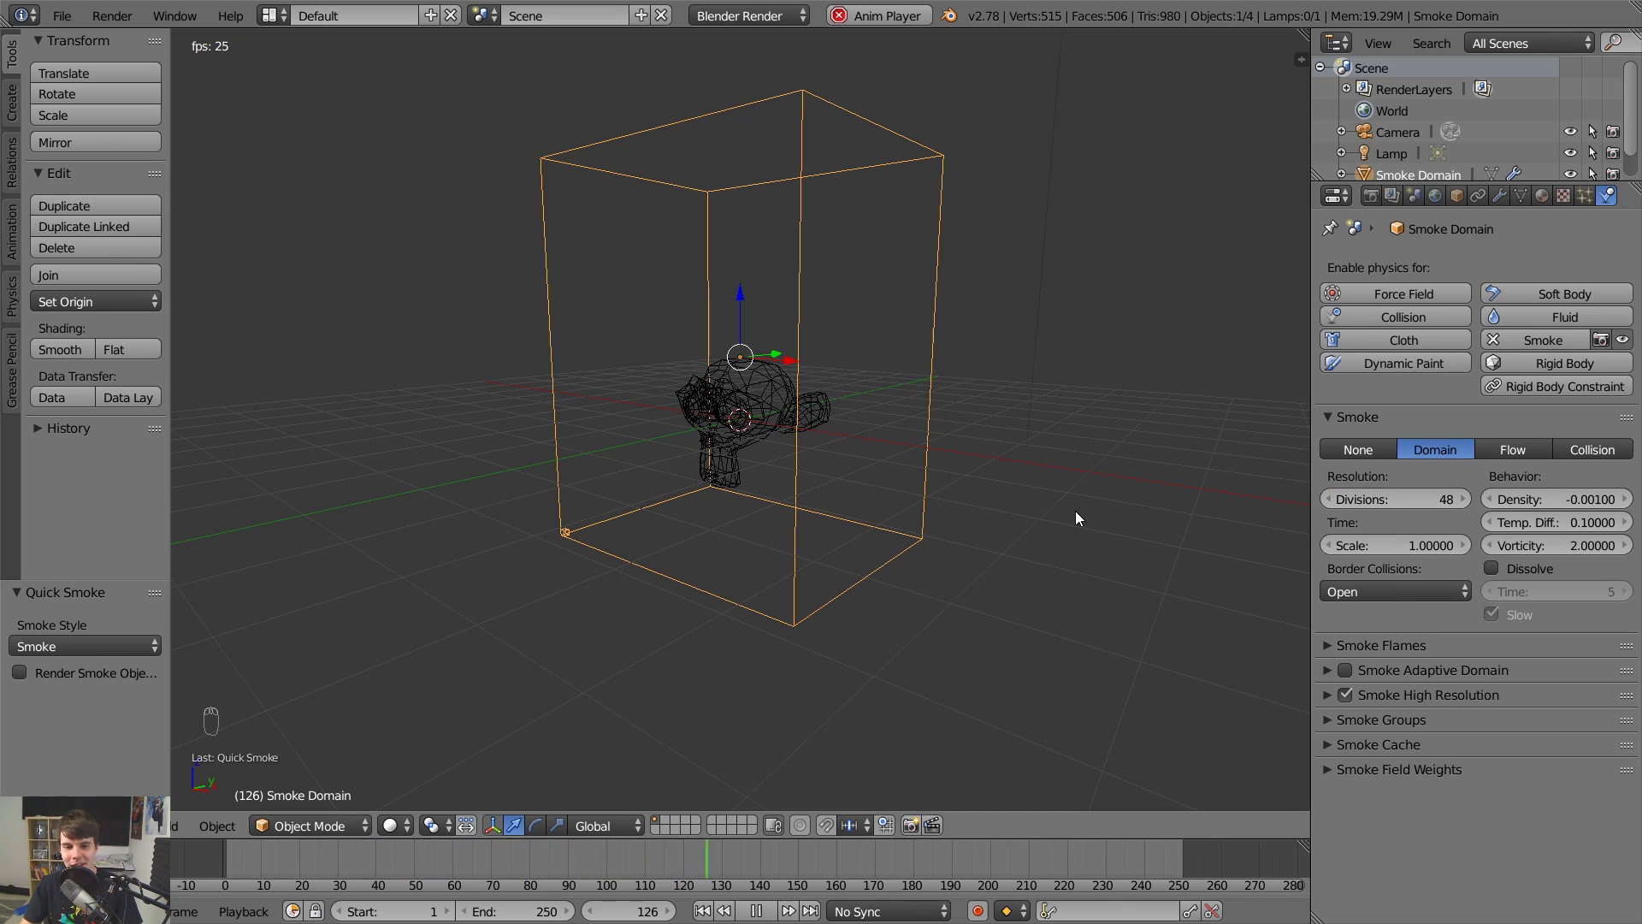
key(shift+Left)
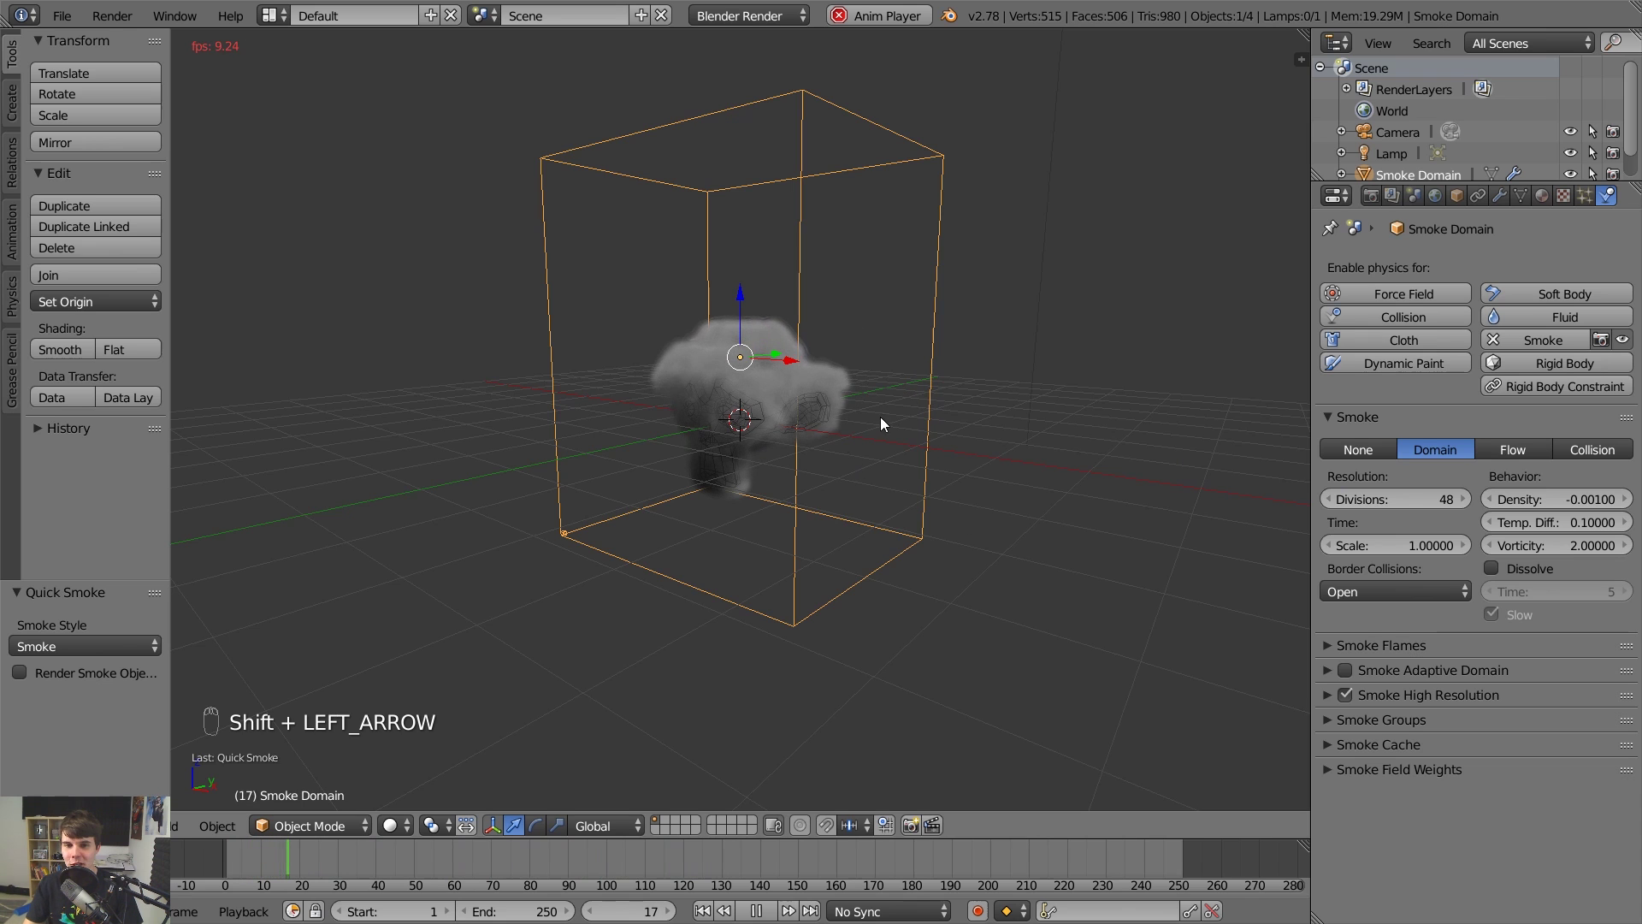
Set Suzanne's smoke Flow Type to Fire + Smoke, view the flames, and rewind.
right_click(758, 443)
scroll(758, 441, up, 3)
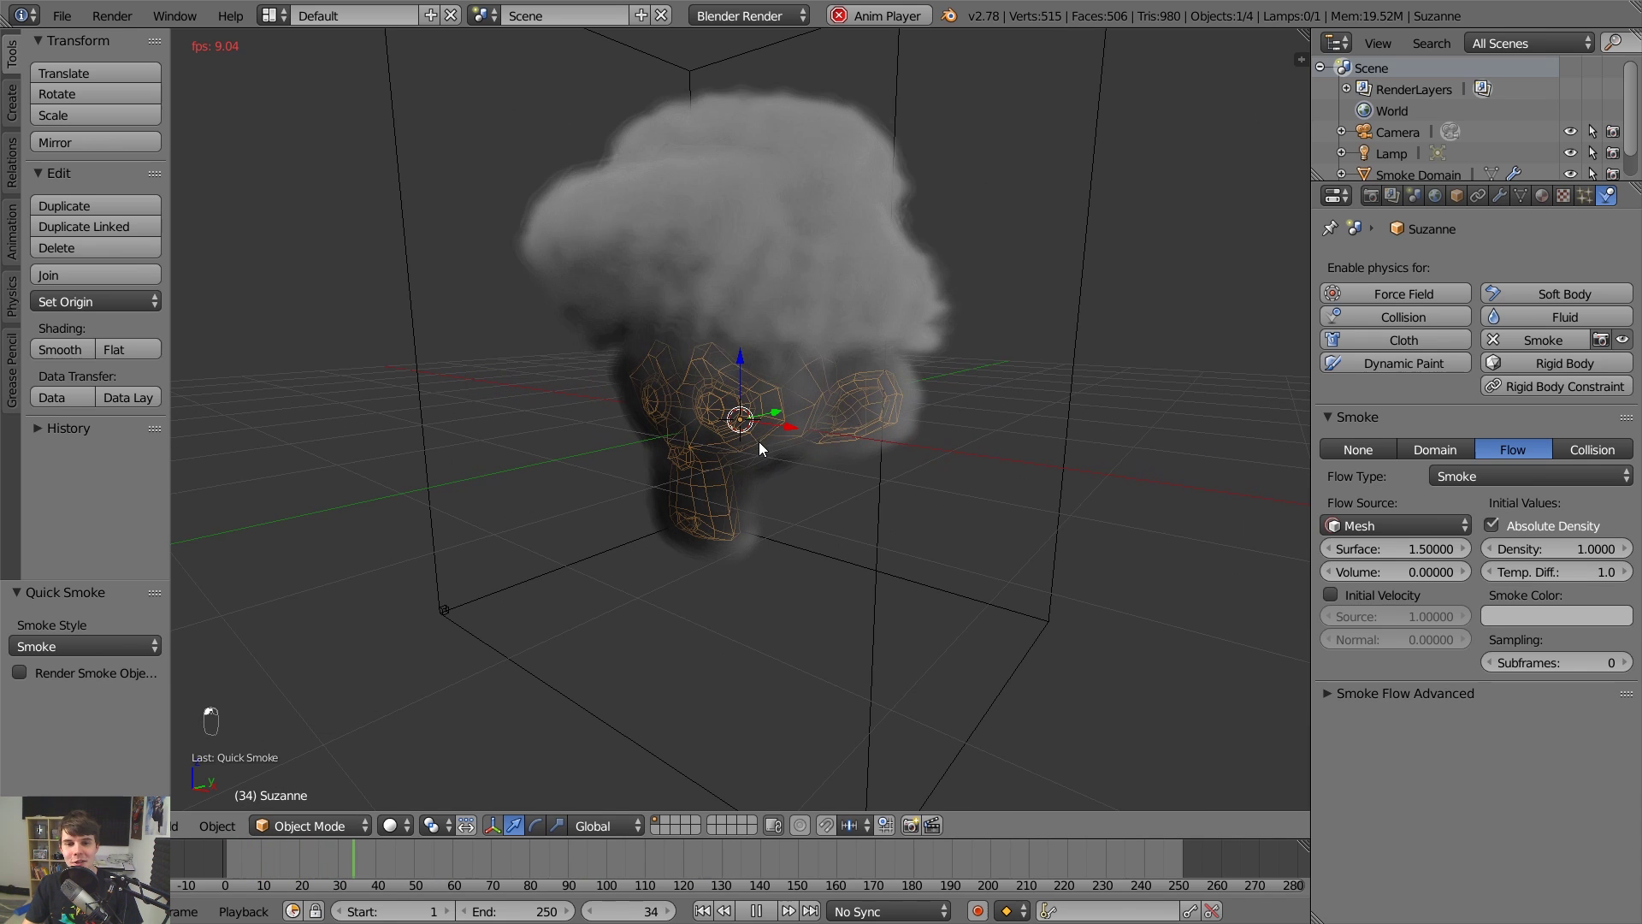
click(1485, 475)
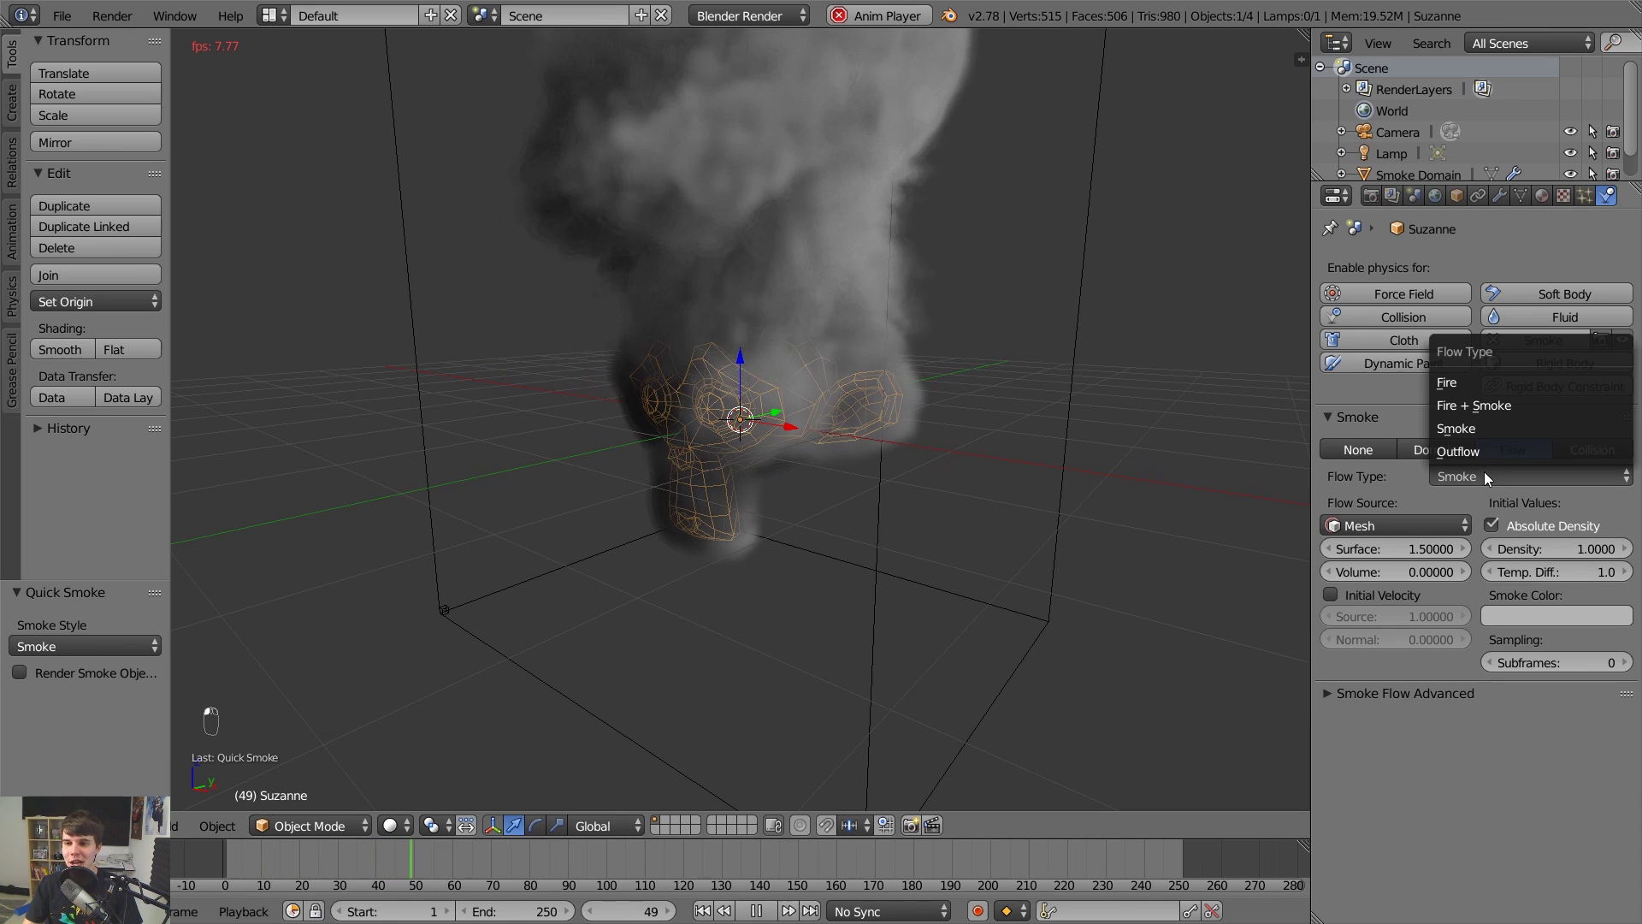
click(1505, 408)
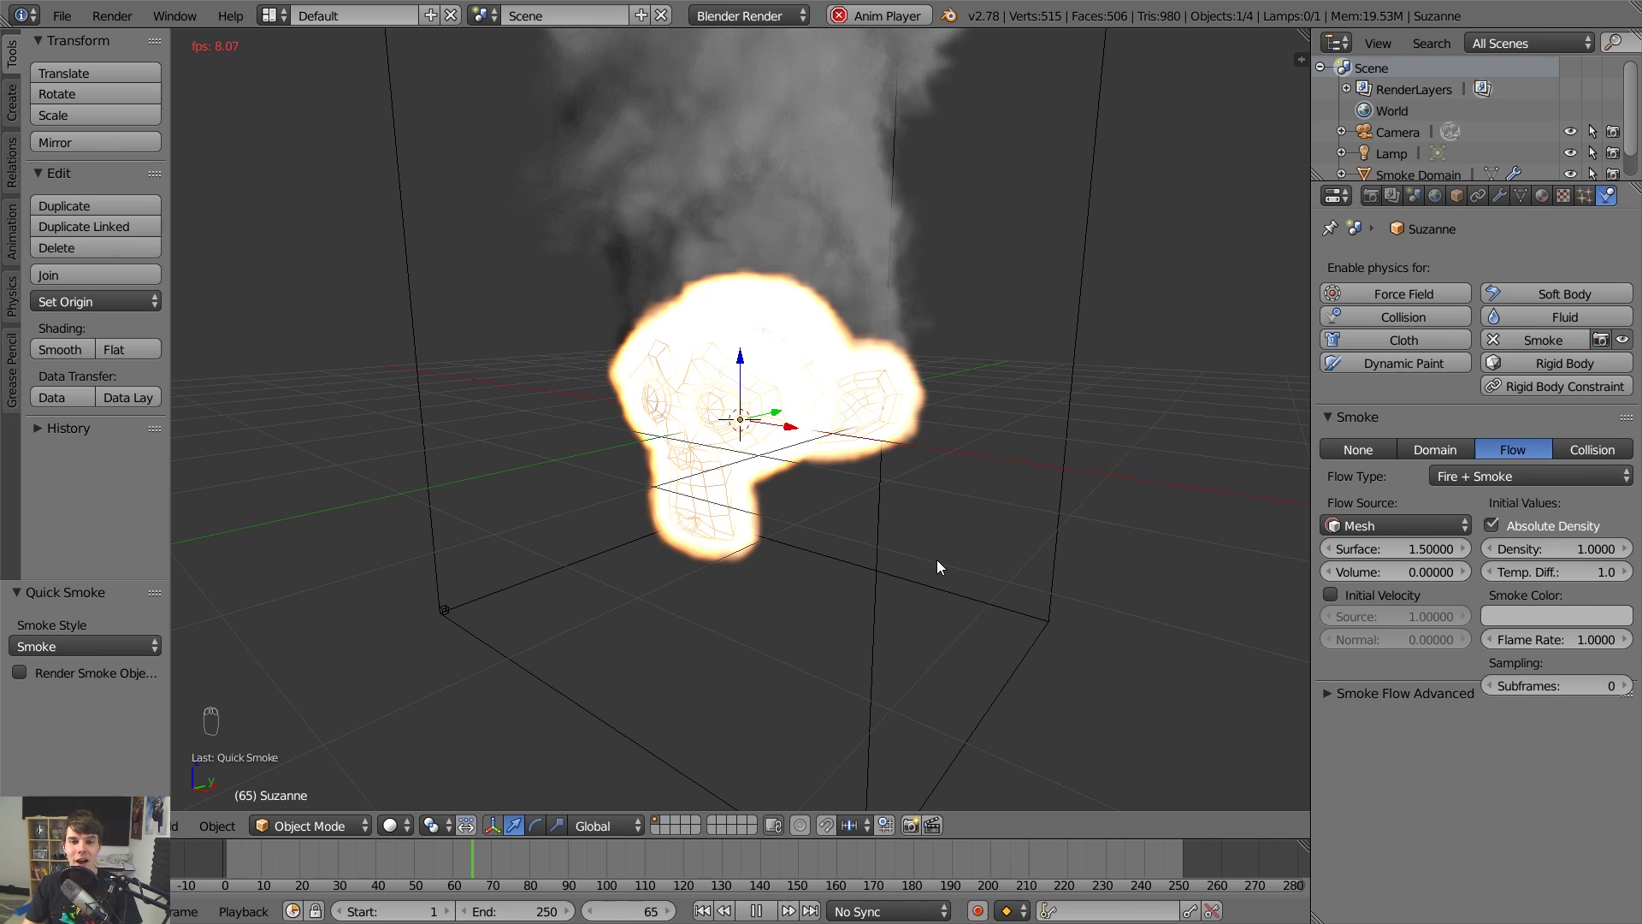
middle_drag(908, 528, 907, 465)
scroll(987, 479, up, 2)
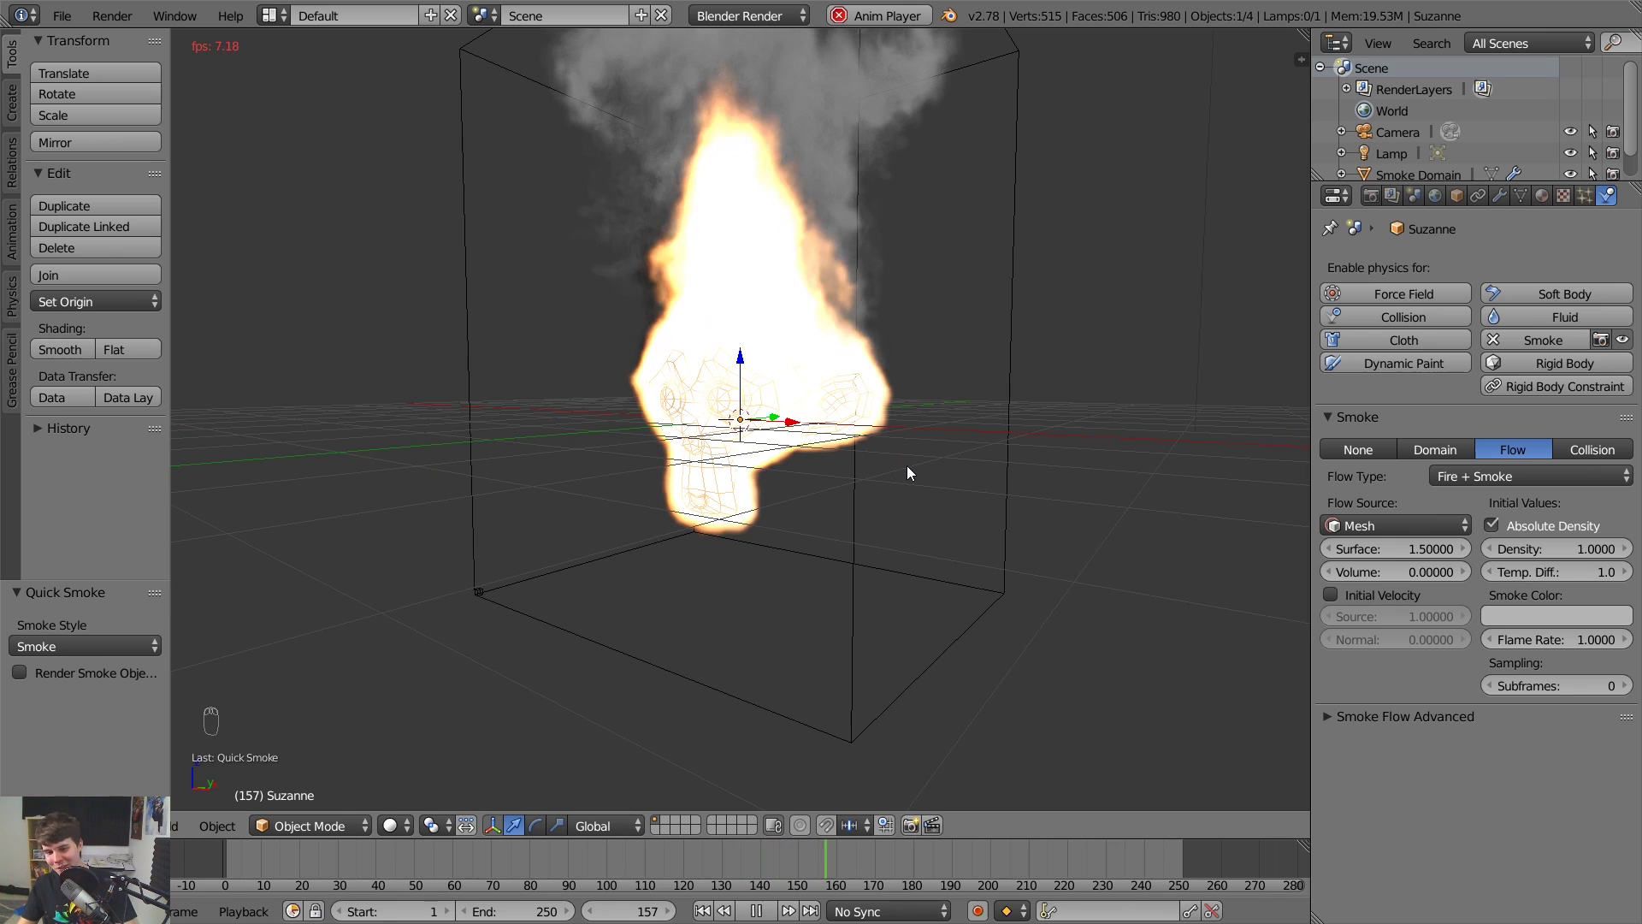
key(shift+Left)
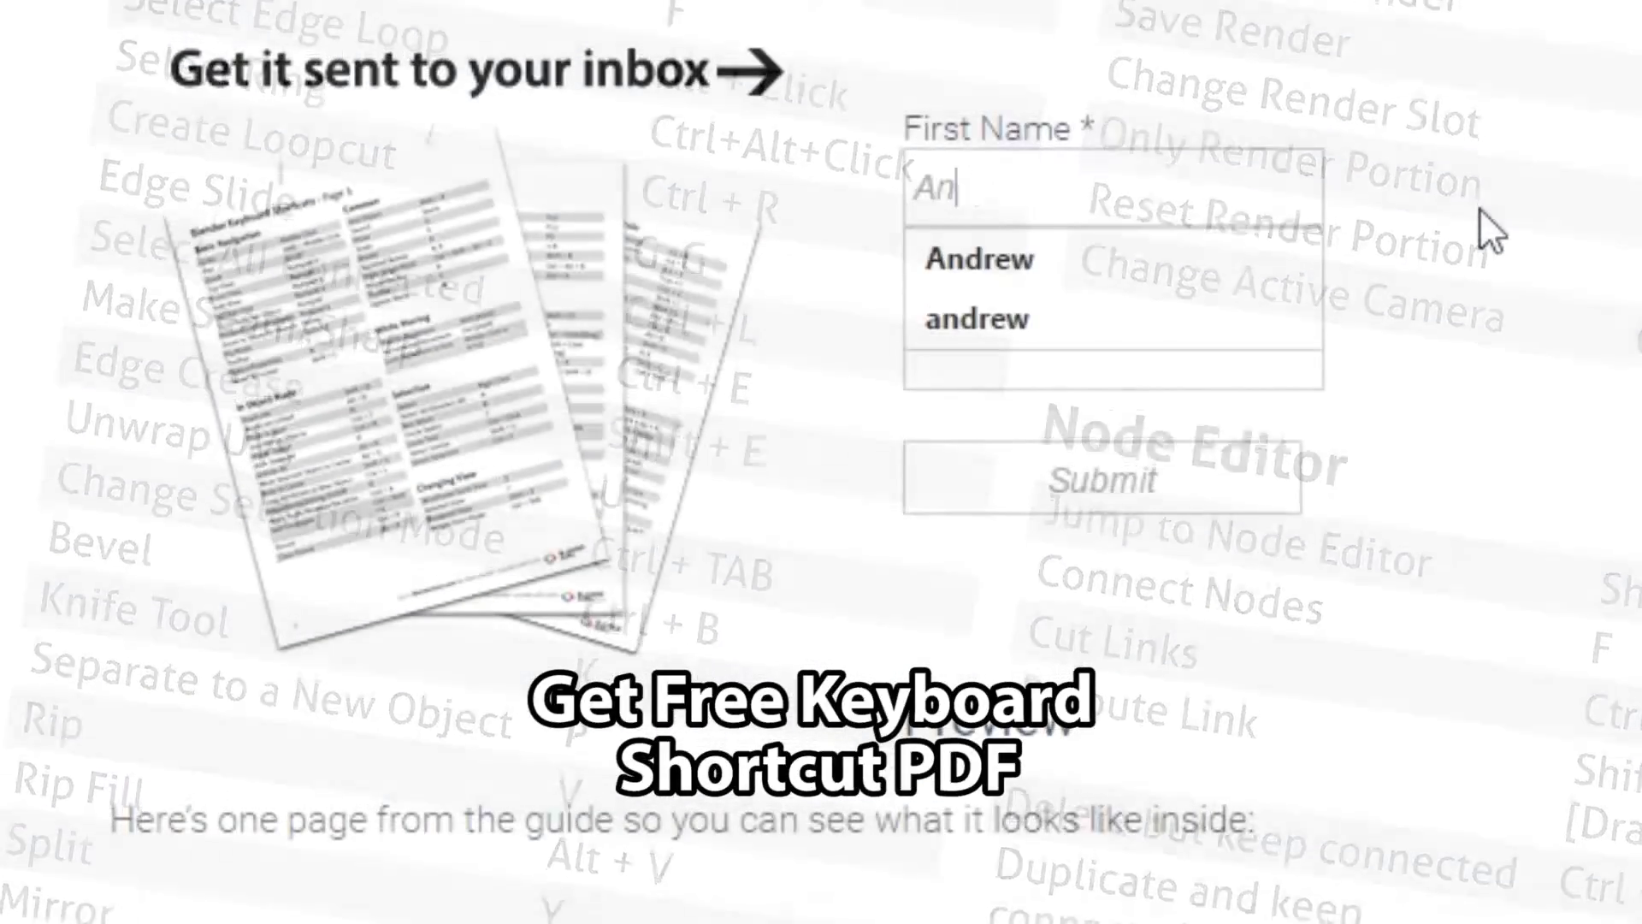
Enter a first name and e-mail address into the Blender Guru shortcut PDF sign-up form.
text(drew)
key(Tab)
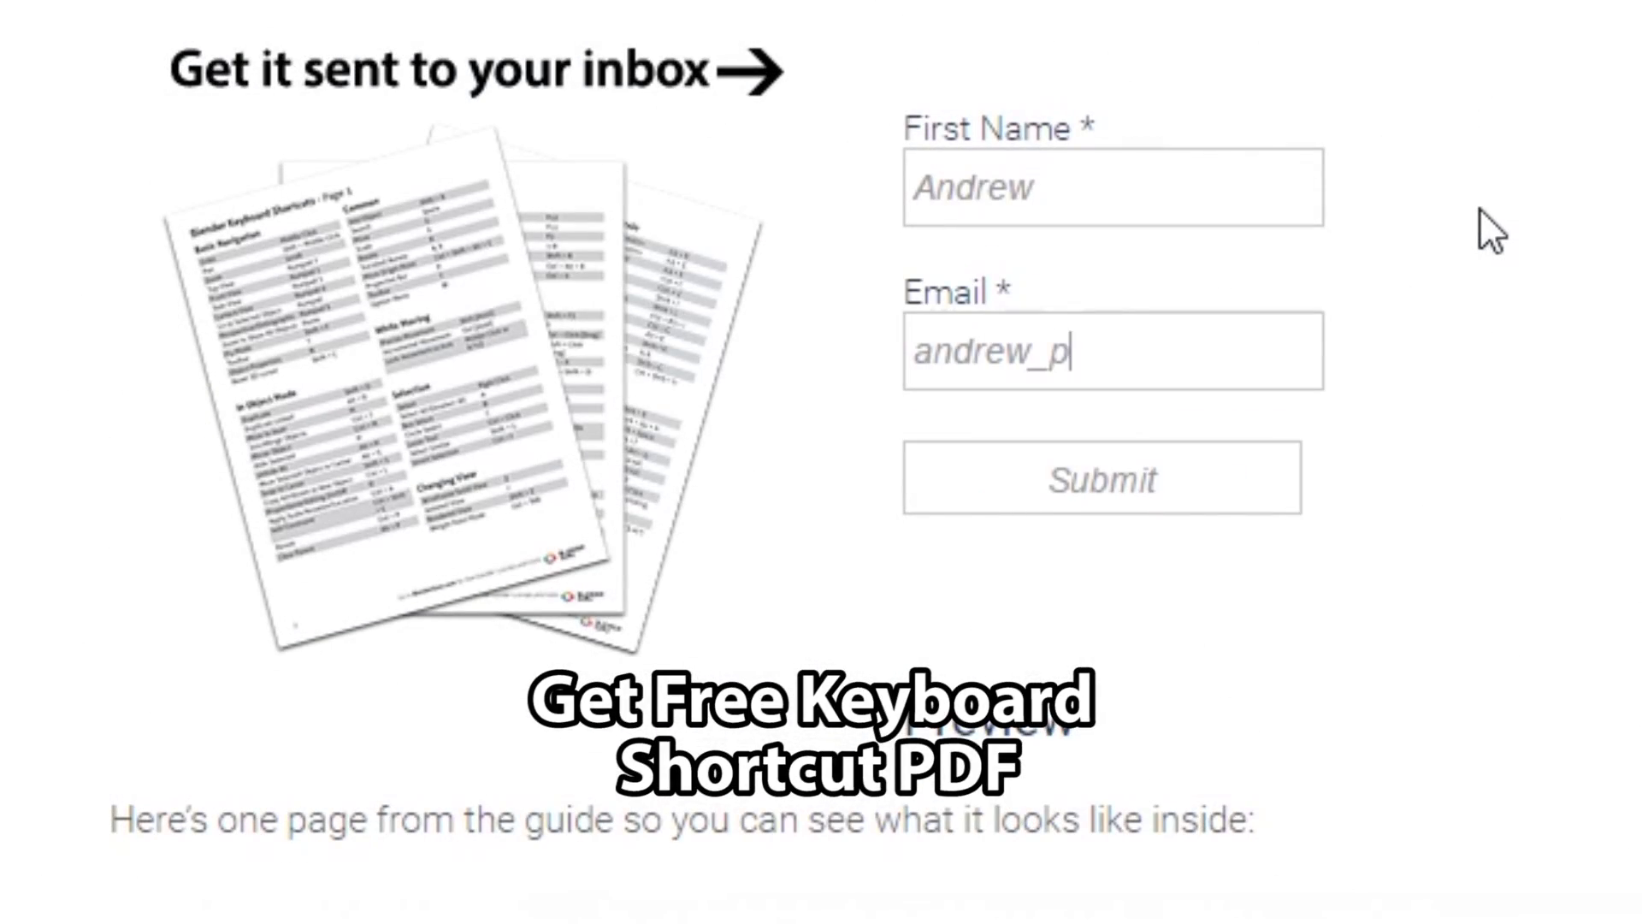
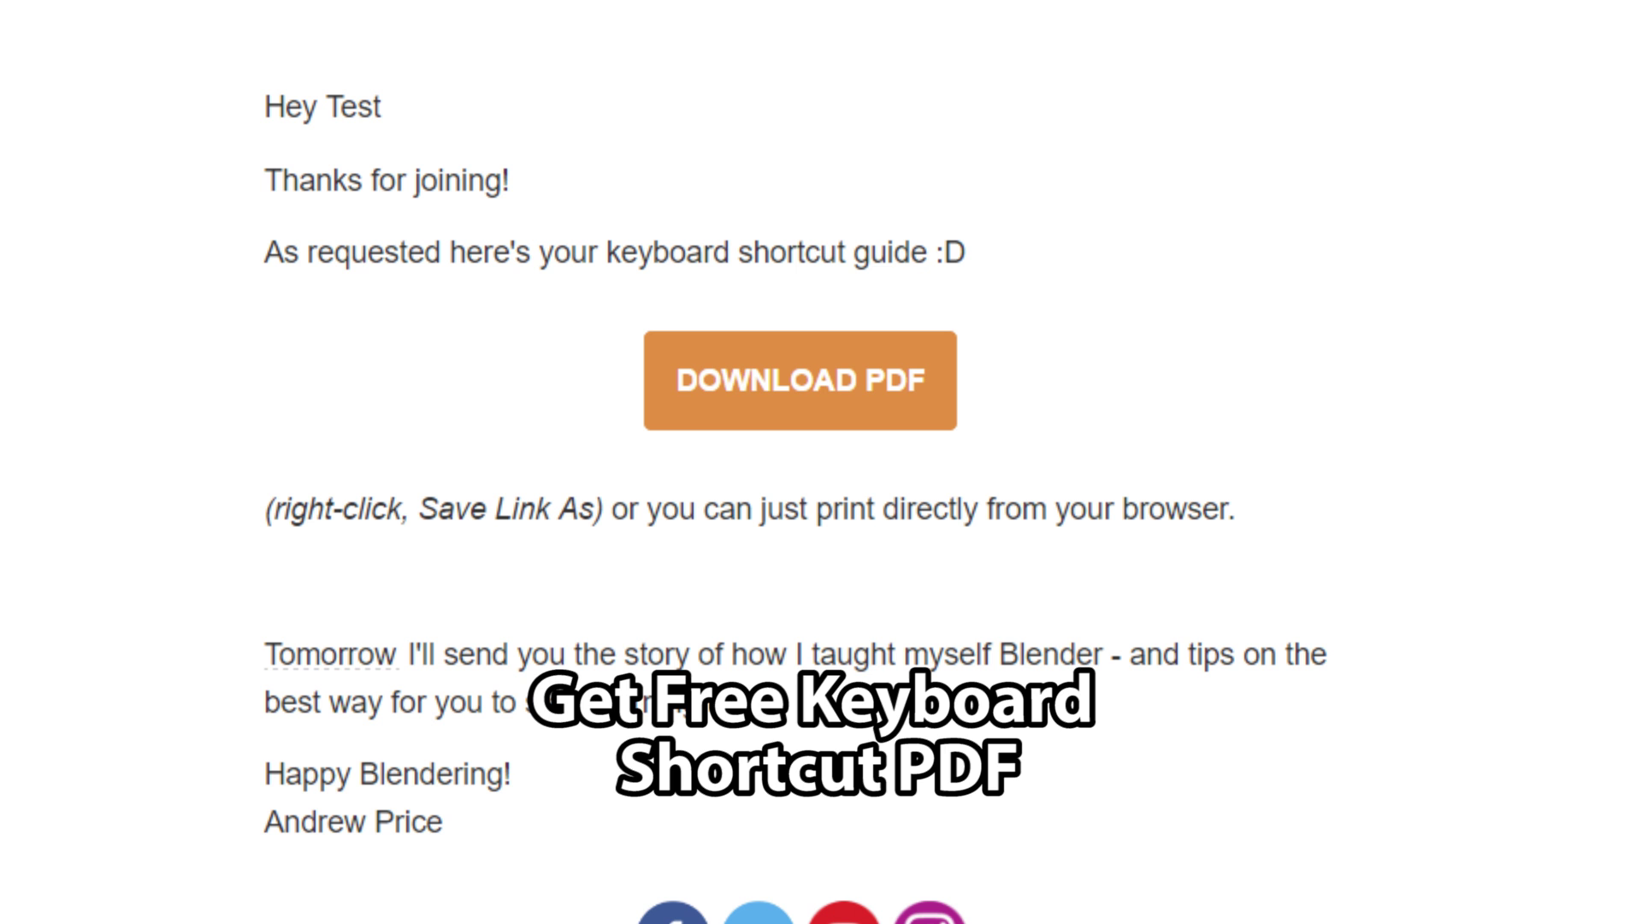